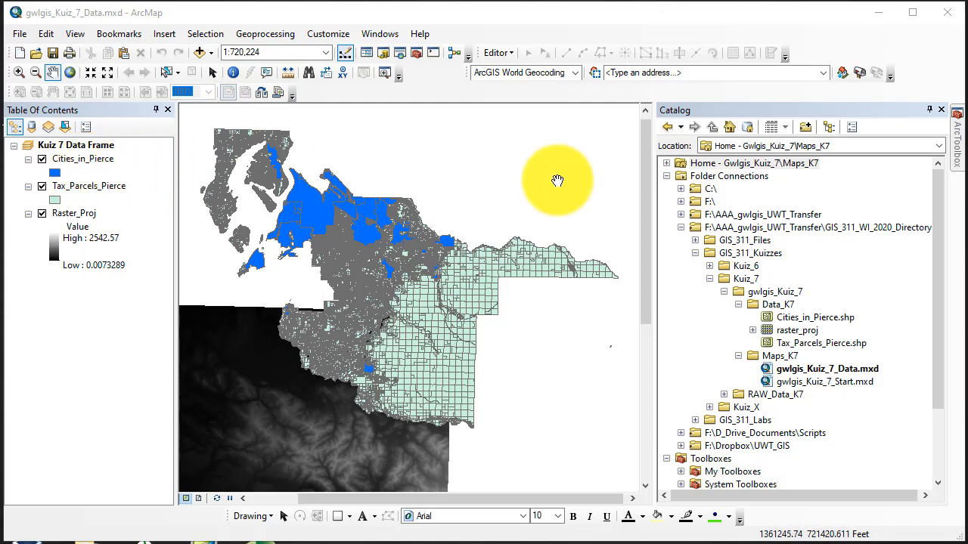
Step: Open the attribute table of the Cities_in_Pierce layer and reposition it so all city records can be read
{"action": "left_click", "coordinate": [82, 161]}
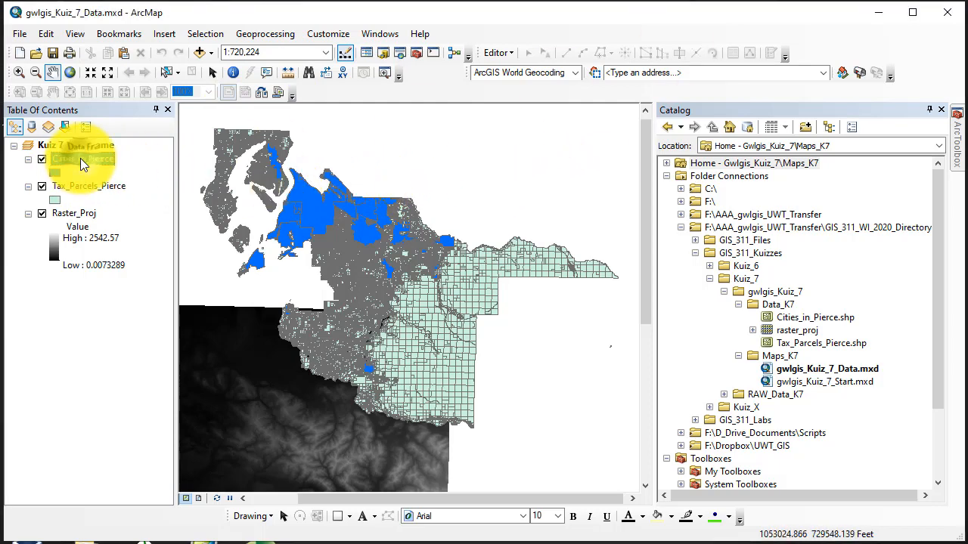
{"action": "right_click", "coordinate": [80, 158]}
{"action": "left_click", "coordinate": [130, 204]}
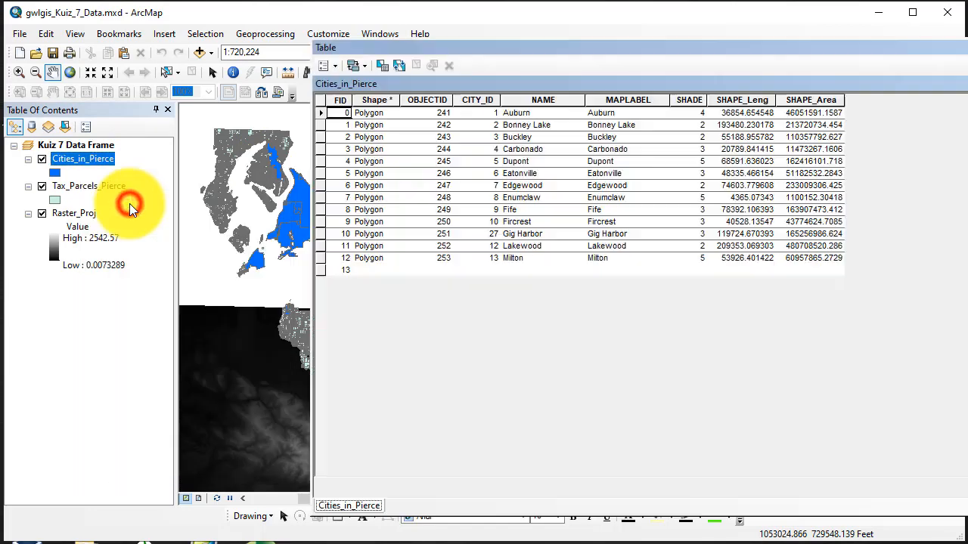
{"action": "left_click_drag", "start_coordinate": [862, 47], "coordinate": [632, 41]}
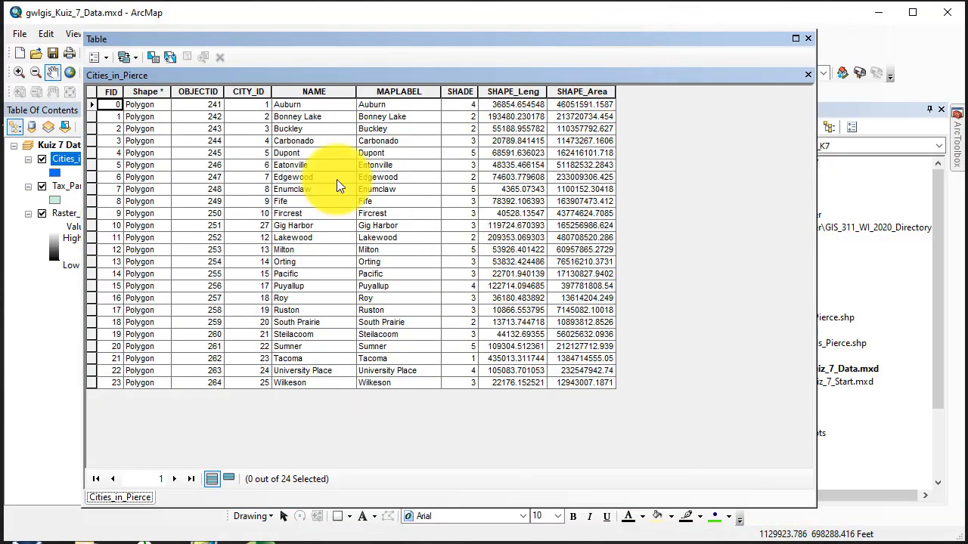
Step: Try to select the city record by attributes with the clause "NAME" = "Eatonville", using double quotes around the city name
{"action": "left_click", "coordinate": [106, 57]}
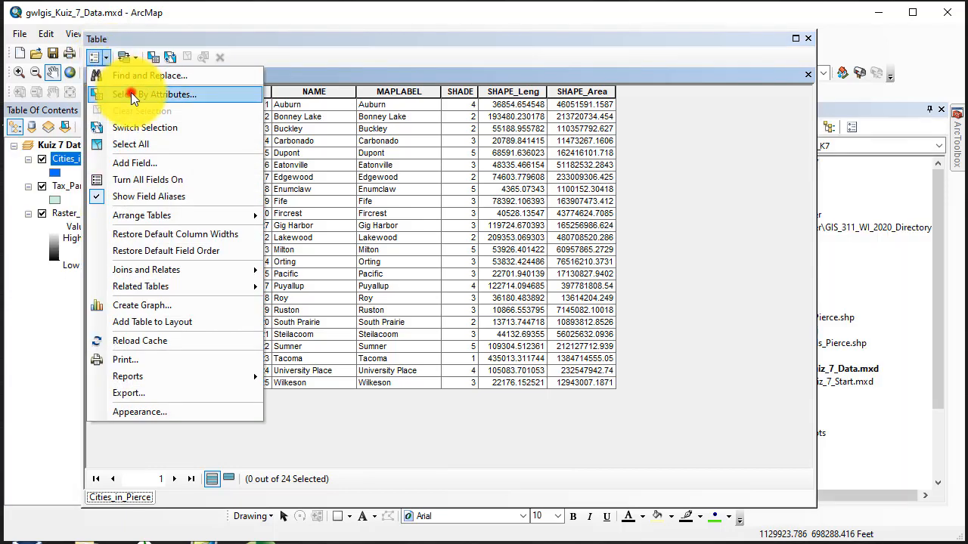
{"action": "left_click", "coordinate": [131, 92]}
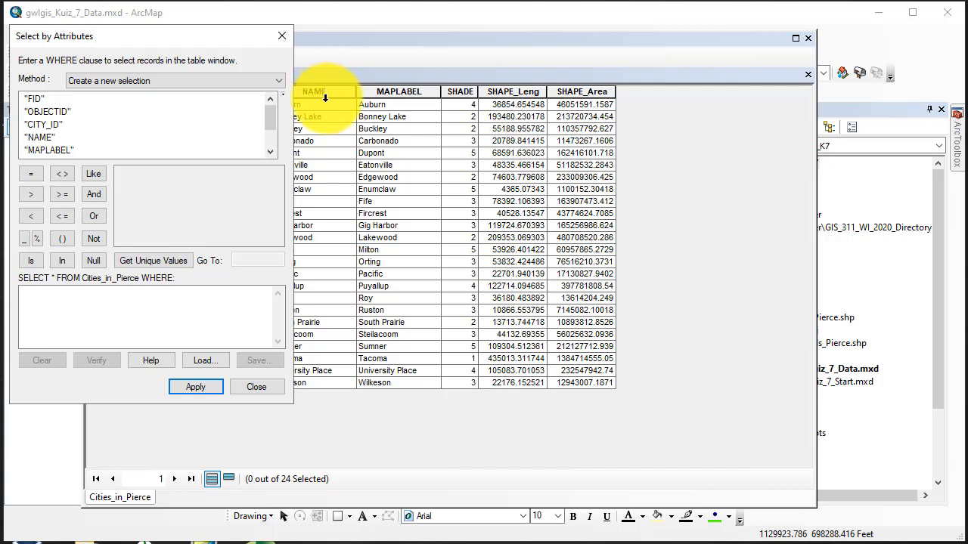
{"action": "double_click", "coordinate": [42, 138]}
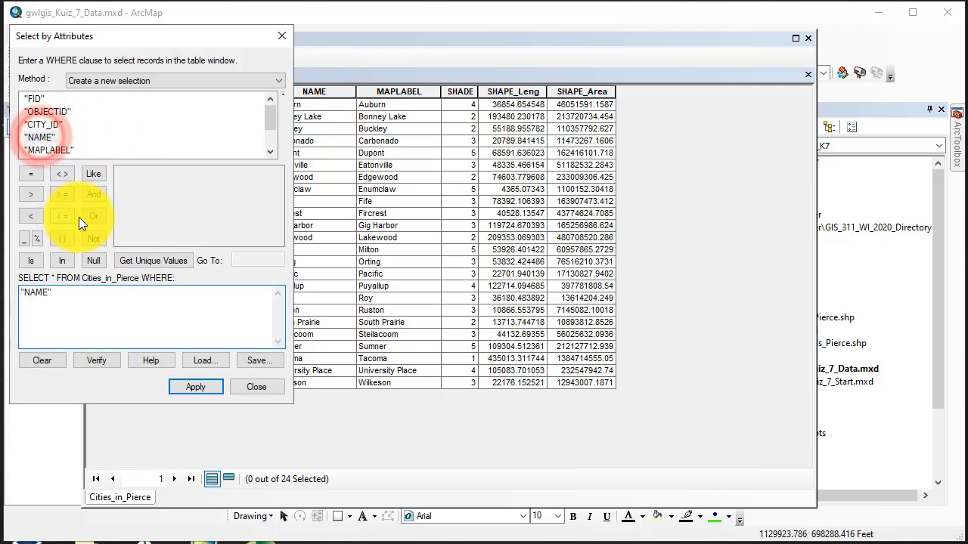
{"action": "left_click", "coordinate": [30, 174]}
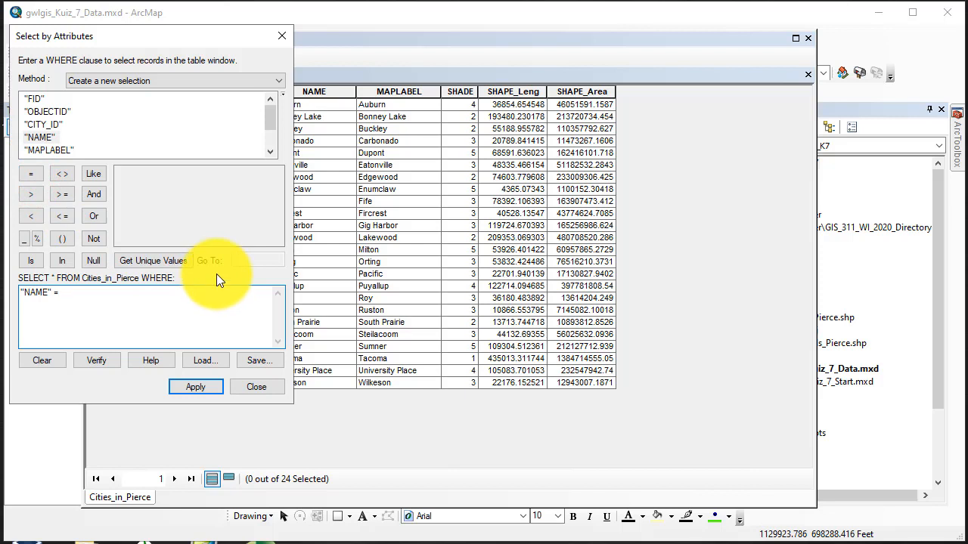
{"action": "type", "text": "'Eatonv"}
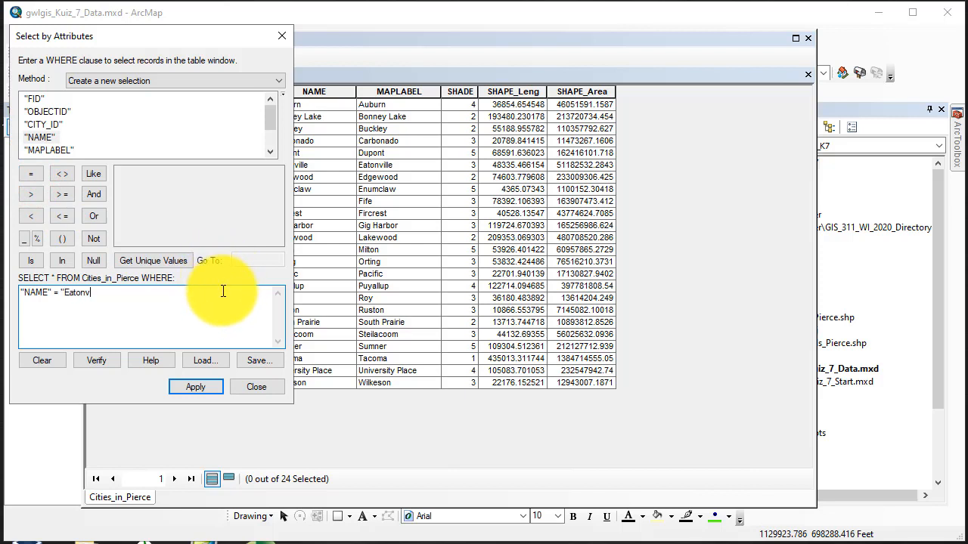
{"action": "type", "text": "ille'"}
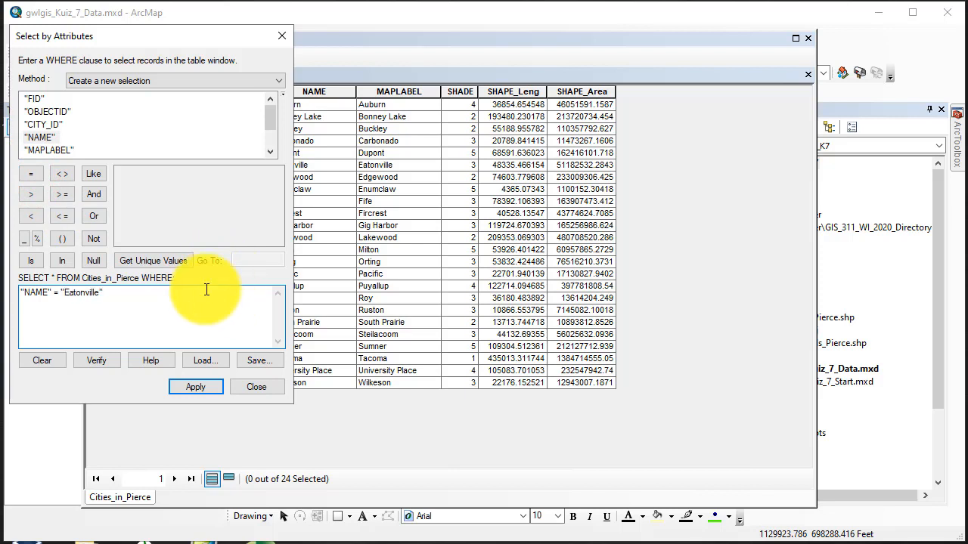
{"action": "left_click", "coordinate": [196, 387]}
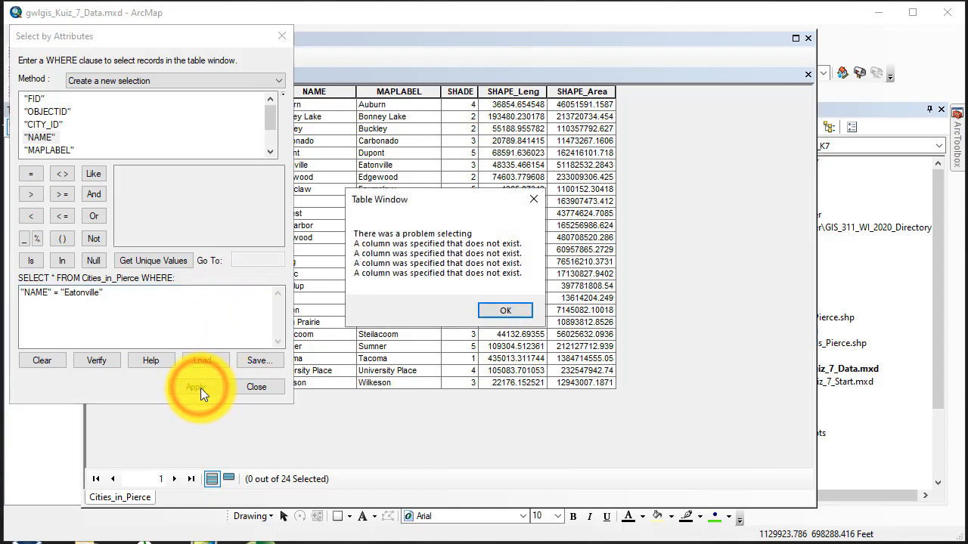
{"action": "left_click", "coordinate": [508, 310]}
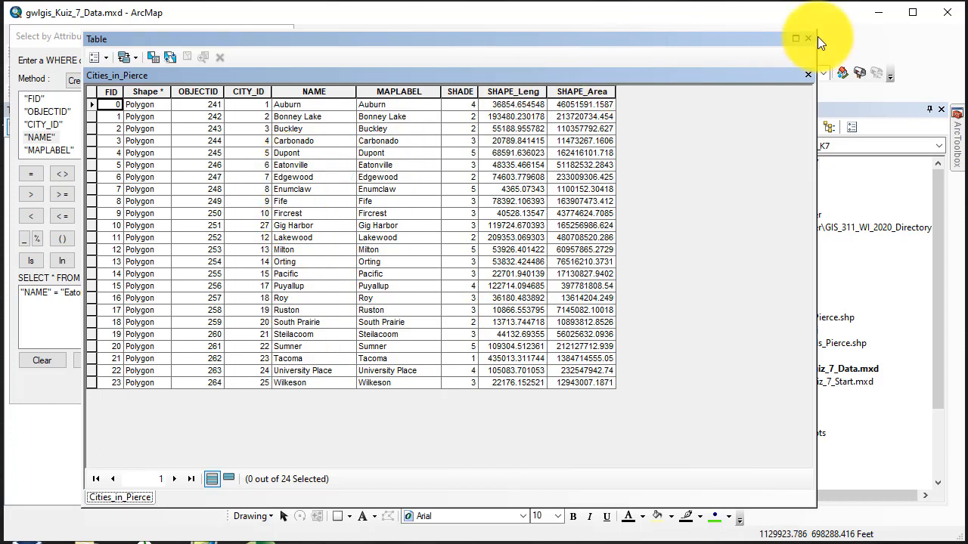
Step: Correct the clause to "NAME" = 'Eatonville' with single quotes, apply the selection and close the attribute table
{"action": "left_click", "coordinate": [61, 308]}
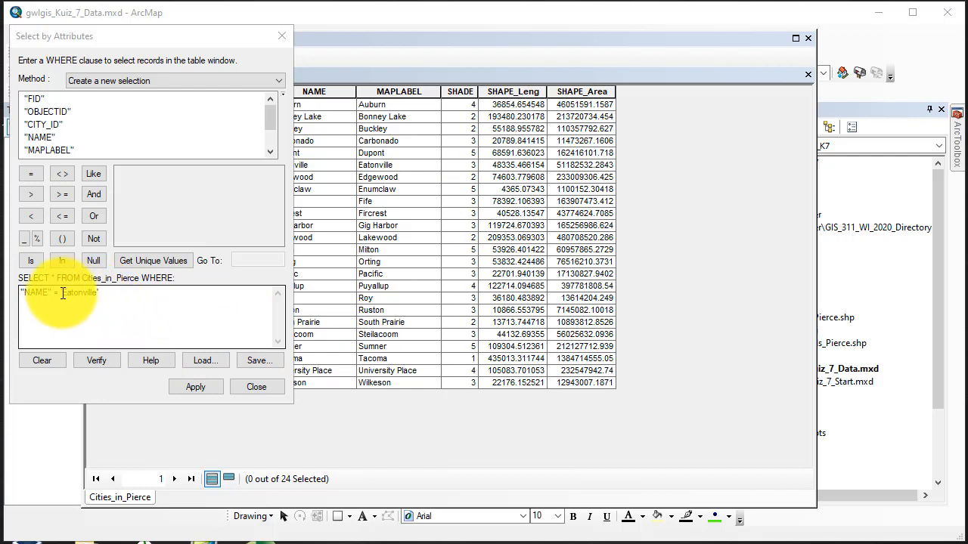
{"action": "left_click", "coordinate": [196, 385]}
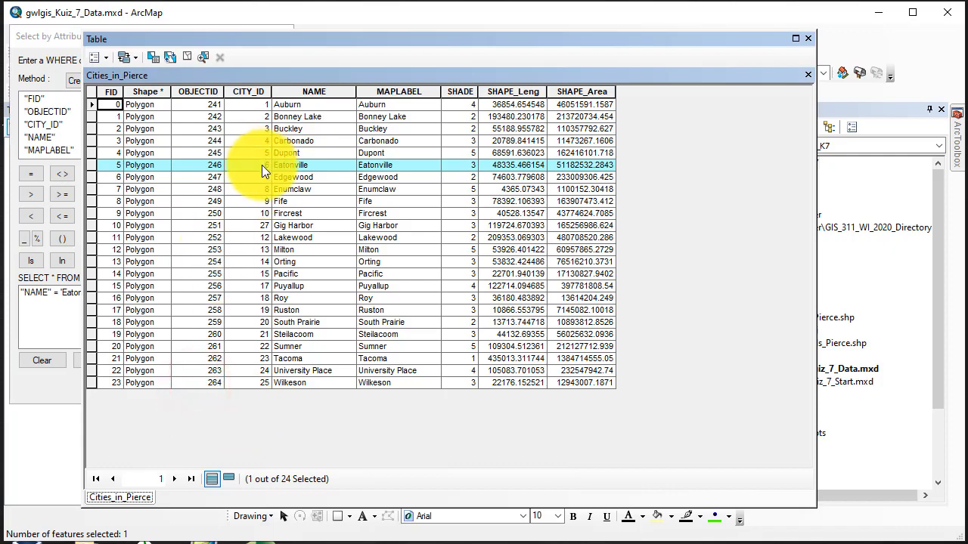
{"action": "mouse_move", "coordinate": [571, 36]}
{"action": "left_mouse_down"}
{"action": "mouse_move", "coordinate": [572, 364]}
{"action": "mouse_move", "coordinate": [584, 484]}
{"action": "mouse_move", "coordinate": [560, 35]}
{"action": "left_mouse_up"}
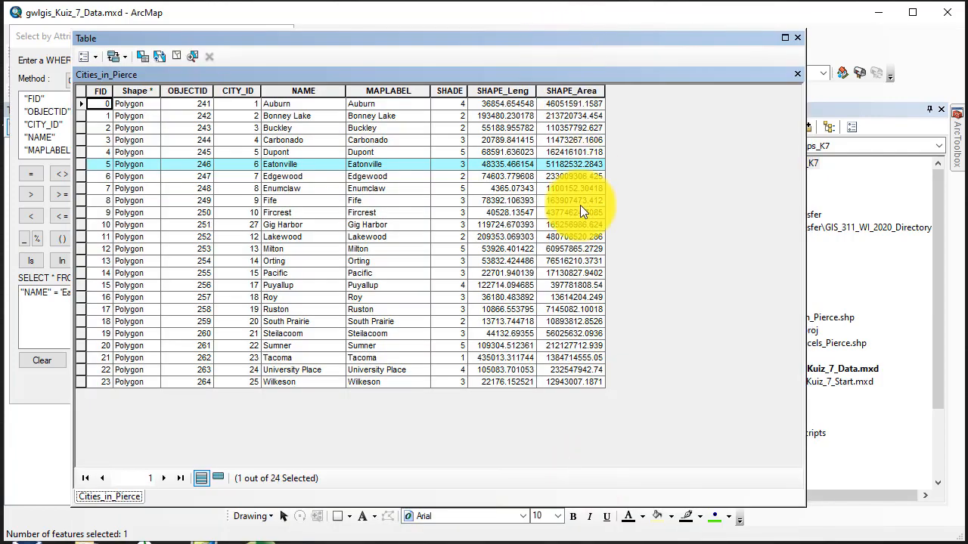
{"action": "left_click", "coordinate": [798, 38]}
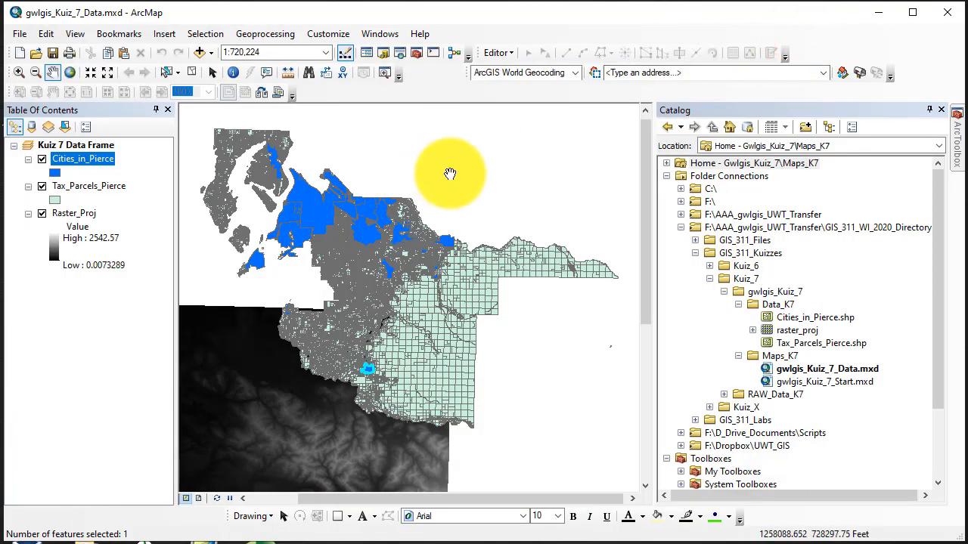
Step: Set up a data export of the selected Cities_in_Pierce feature using the layer's source coordinate system, naming the output shapefile City_Eat.shp
{"action": "right_click", "coordinate": [85, 159]}
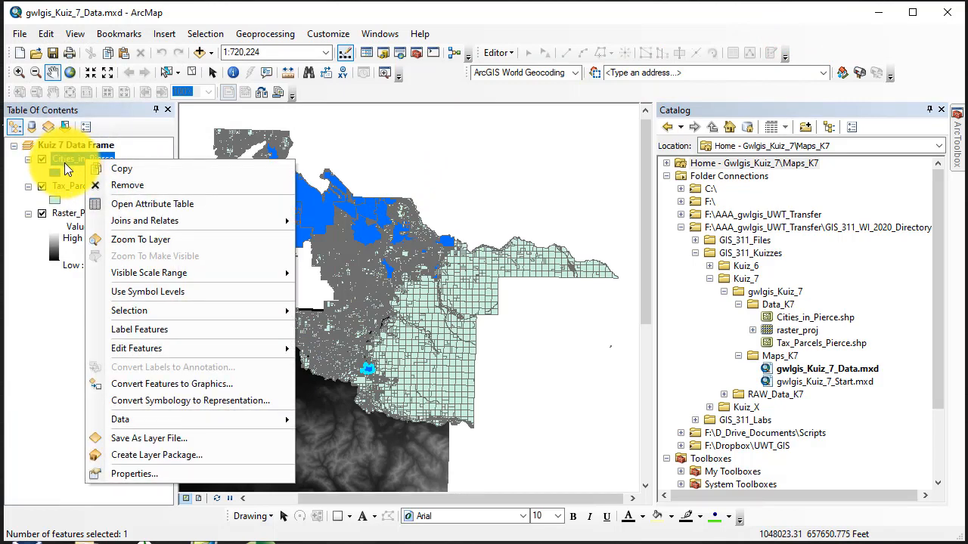
{"action": "mouse_move", "coordinate": [150, 418]}
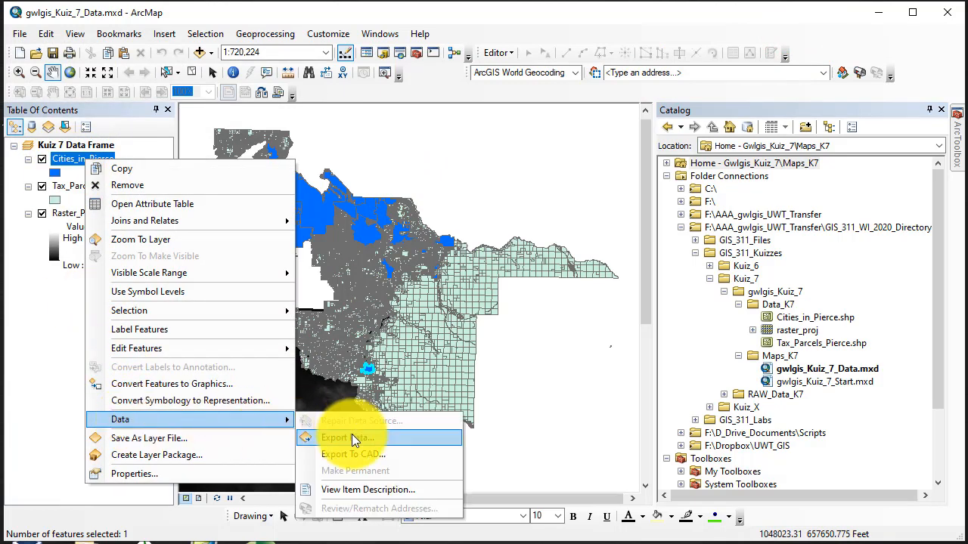
{"action": "left_click", "coordinate": [352, 438]}
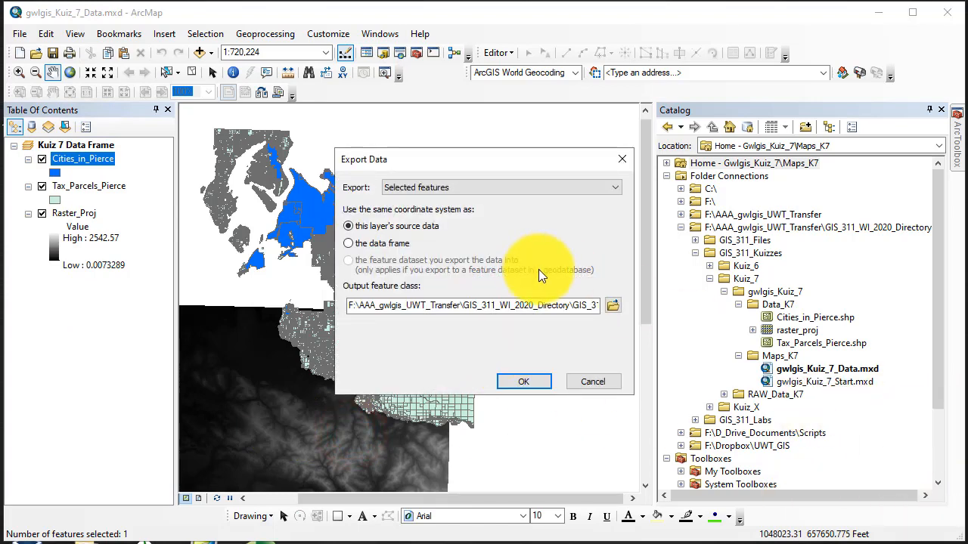
{"action": "left_click", "coordinate": [613, 306]}
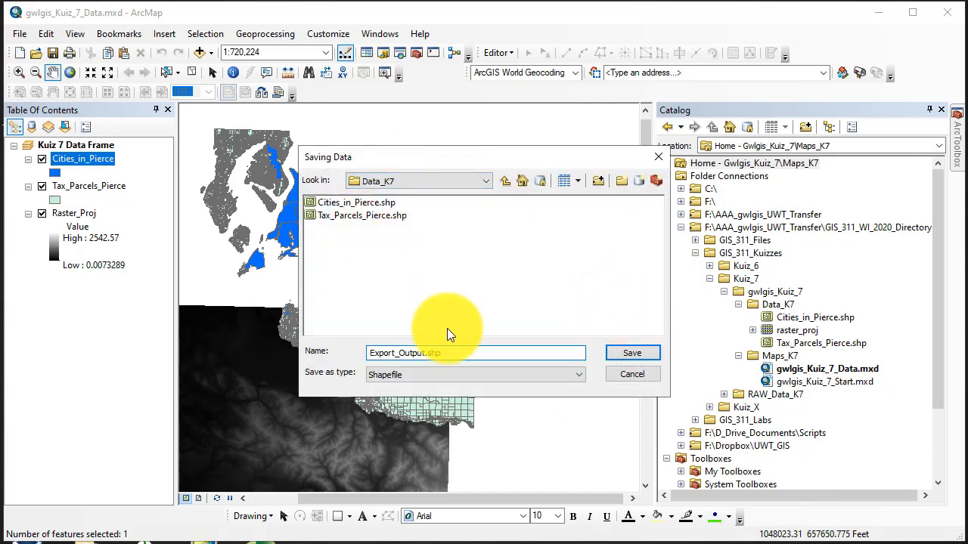
{"action": "double_click", "coordinate": [453, 350]}
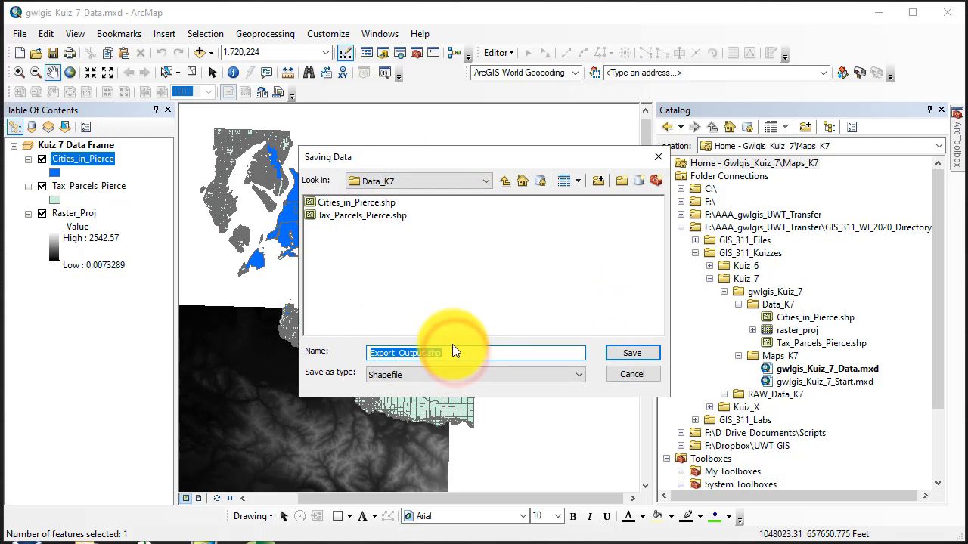
{"action": "type", "text": "City-"}
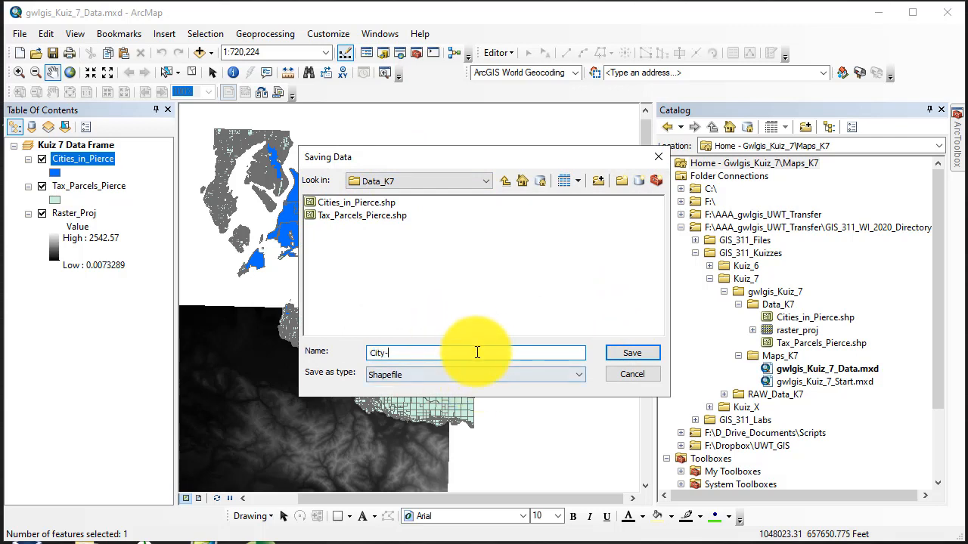
{"action": "type", "text": "K"}
{"action": "key", "text": "BackSpace"}
{"action": "key", "text": "BackSpace"}
{"action": "type", "text": "_"}
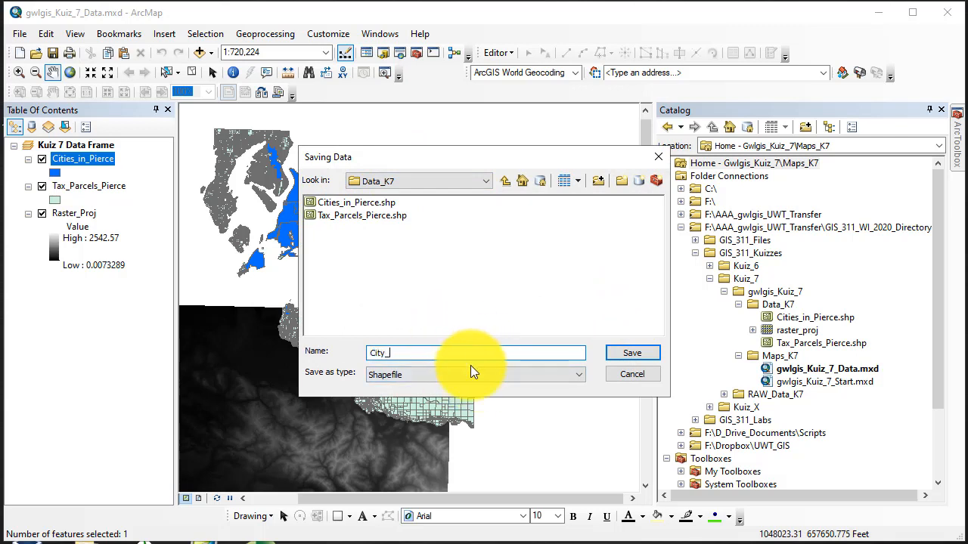
{"action": "type", "text": "Eat"}
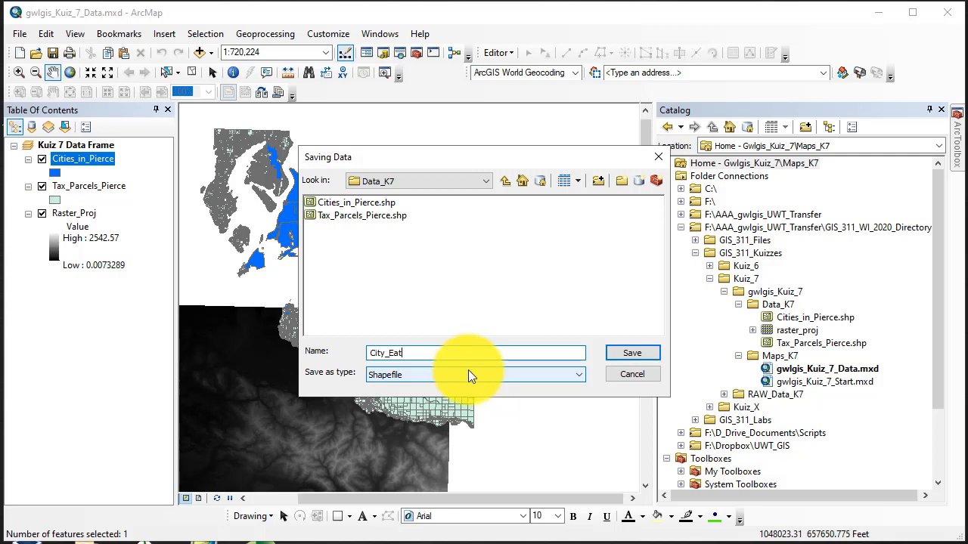
{"action": "type", "text": ".s"}
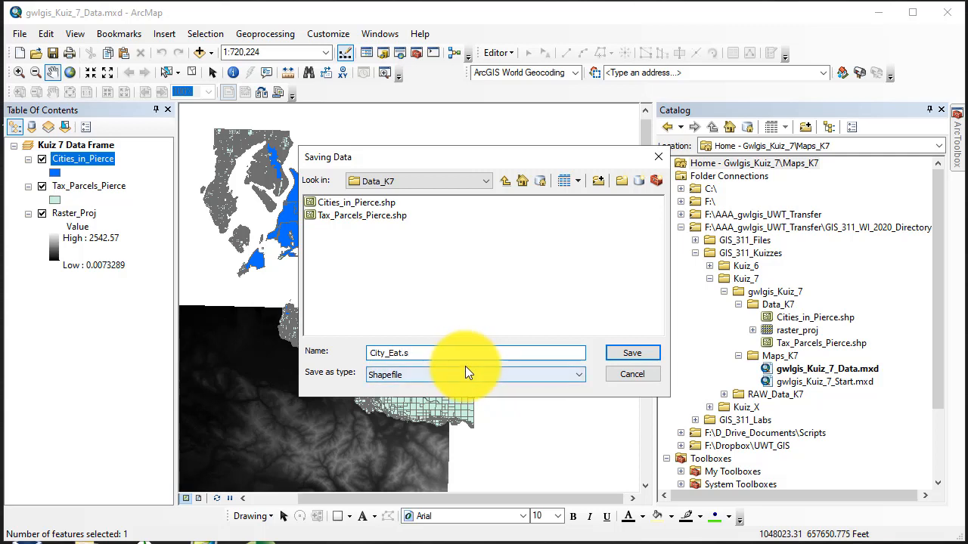
{"action": "type", "text": "hp"}
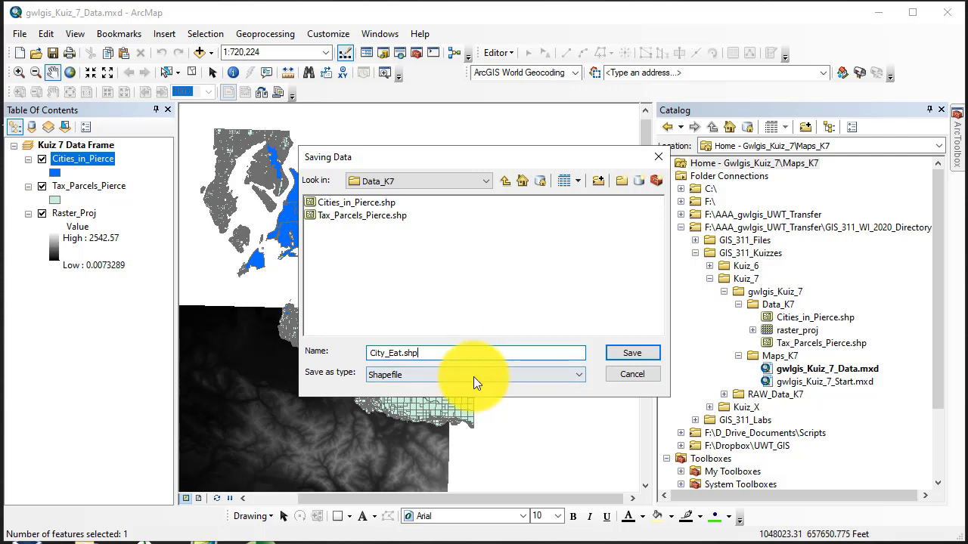
Step: Save the output to the Data_K7 folder, run the export and add the exported data to the map as a layer
{"action": "left_click", "coordinate": [629, 352]}
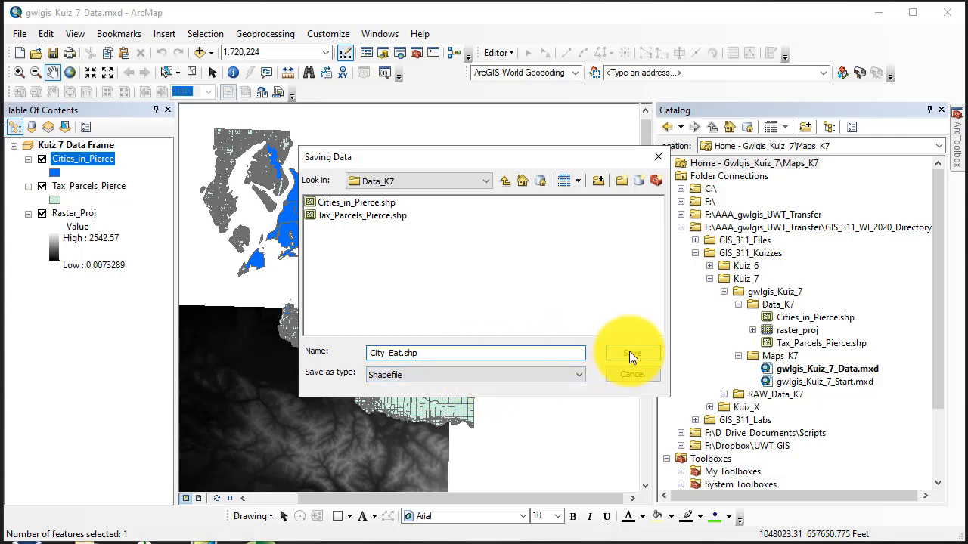
{"action": "left_click", "coordinate": [484, 179]}
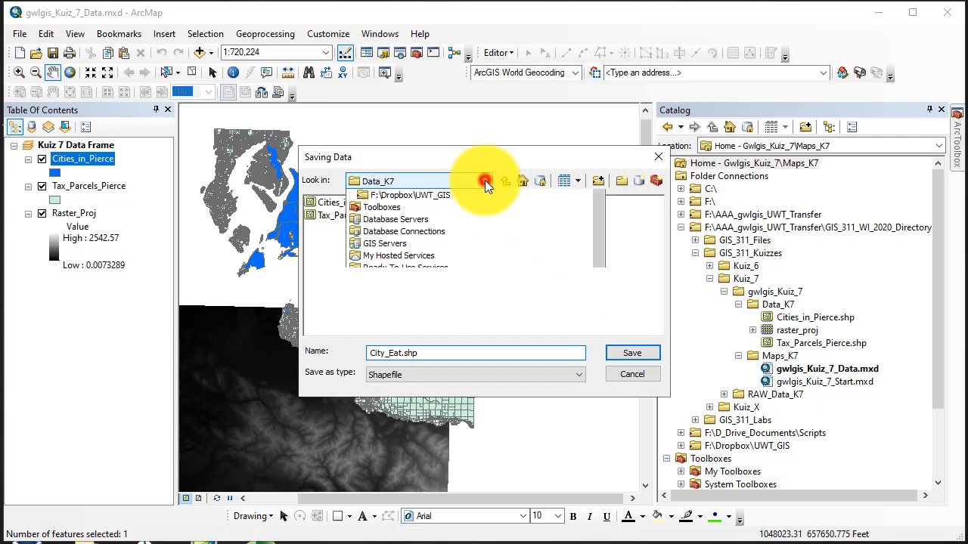
{"action": "scroll", "coordinate": [482, 220], "scroll_direction": "up", "scroll_amount": 1}
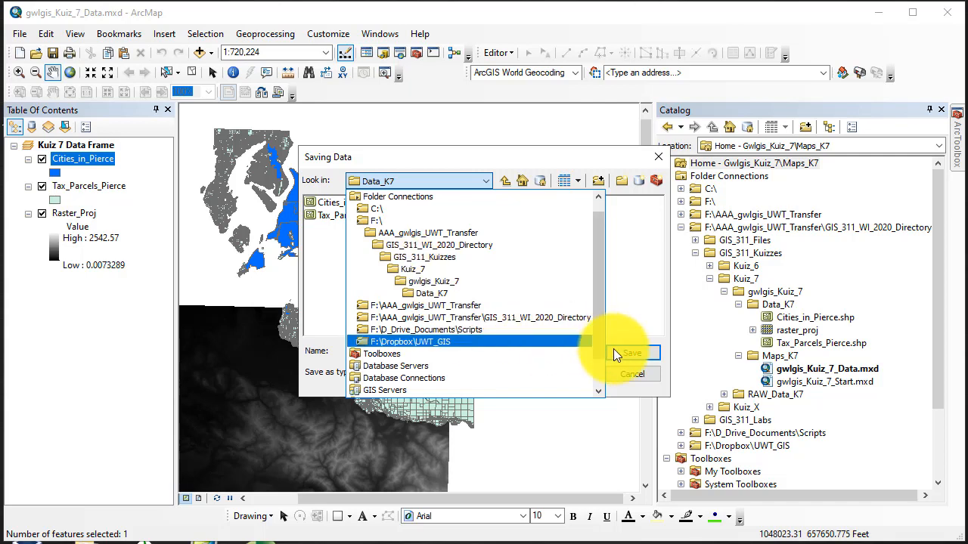
{"action": "left_click", "coordinate": [635, 354]}
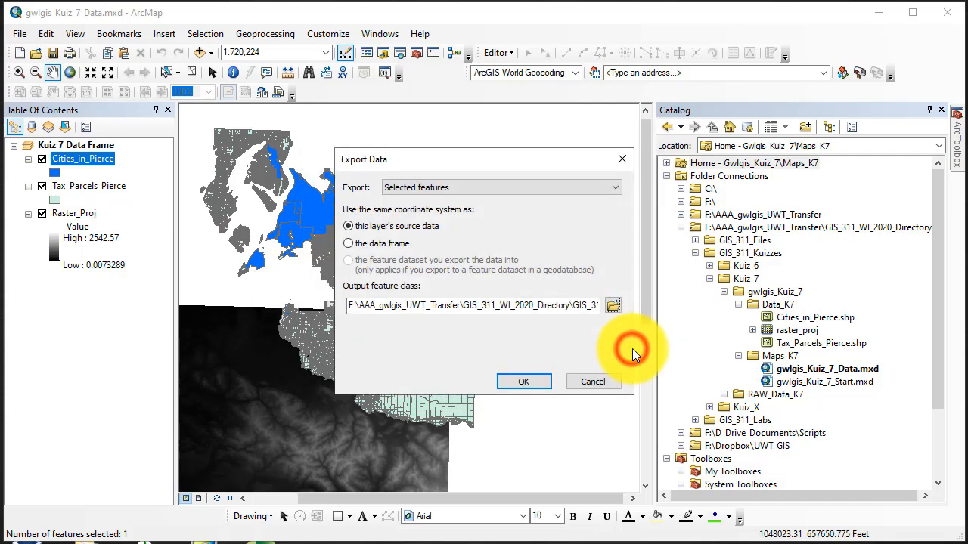
{"action": "left_click", "coordinate": [522, 379]}
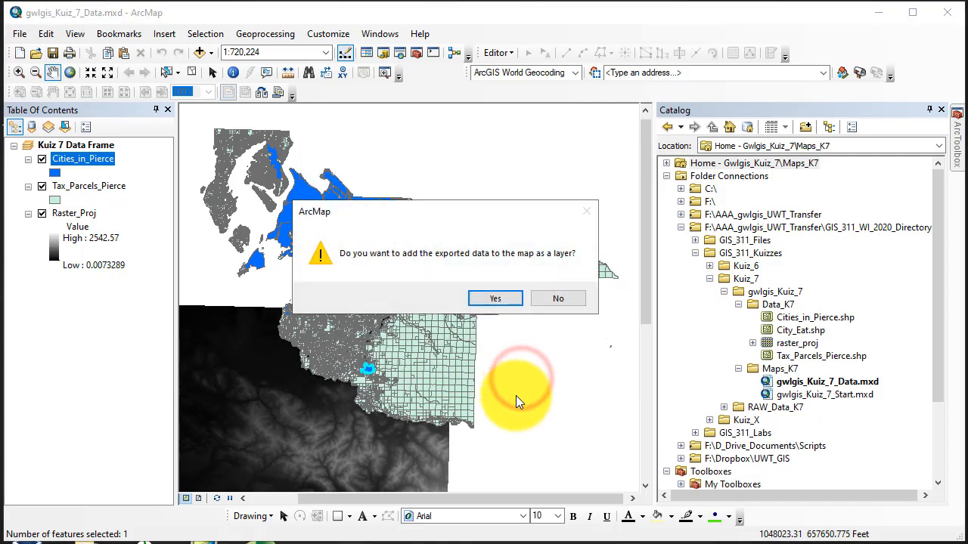
{"action": "left_click", "coordinate": [491, 299]}
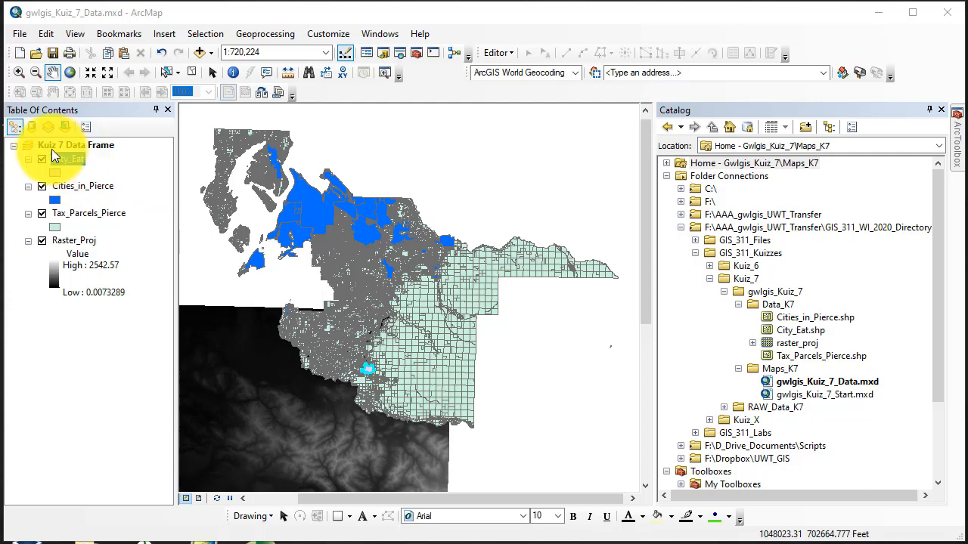
Step: Remove the Cities_in_Pierce layer from the data frame
{"action": "right_click", "coordinate": [83, 185]}
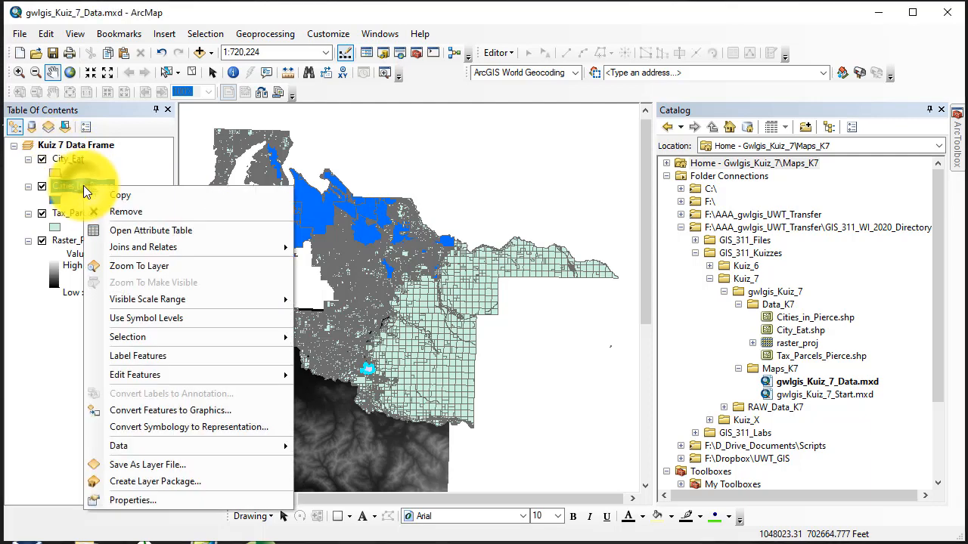
{"action": "left_click", "coordinate": [116, 210]}
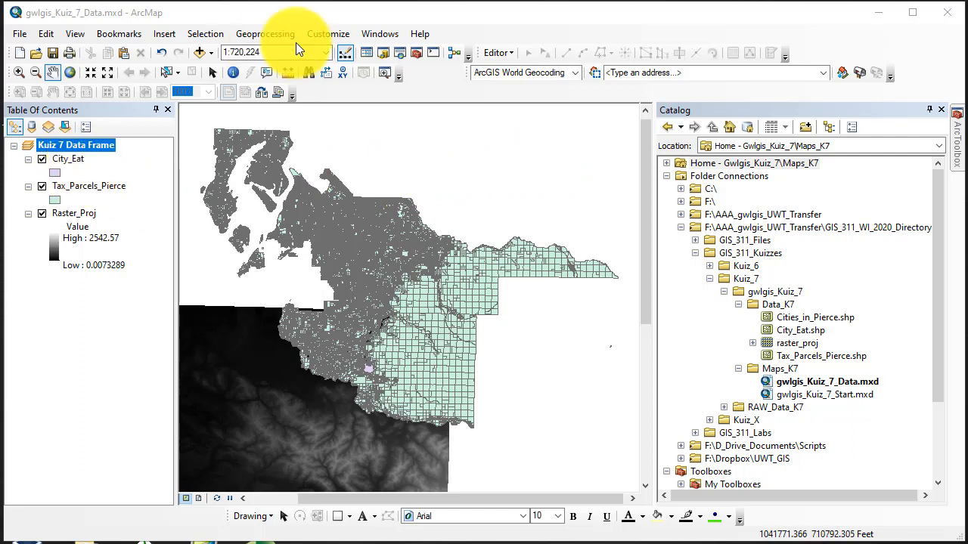
Step: Start a Buffer of the City_Eat layer with the output going to City_Eat_Buffer.shp in the Data_K7 folder
{"action": "left_click", "coordinate": [269, 34]}
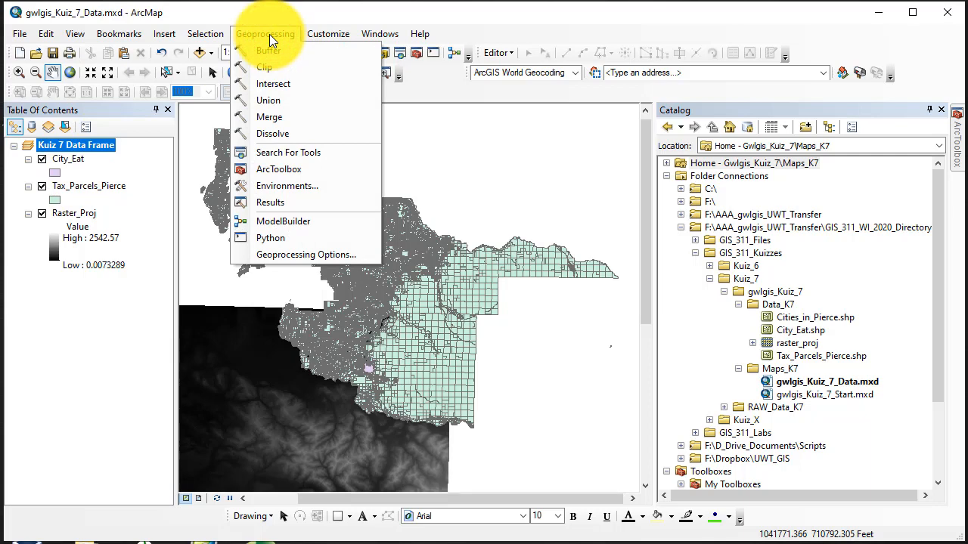
{"action": "left_click", "coordinate": [262, 50]}
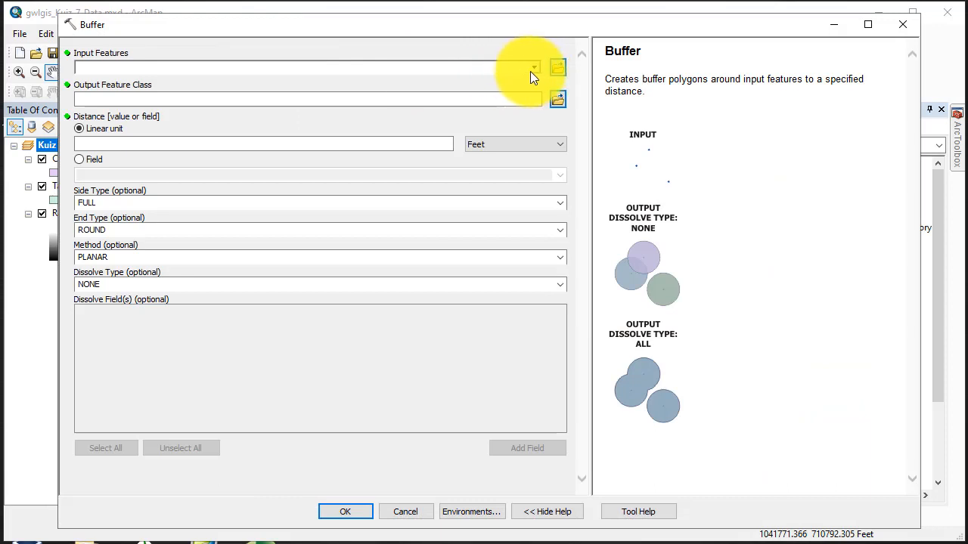
{"action": "left_click", "coordinate": [534, 69]}
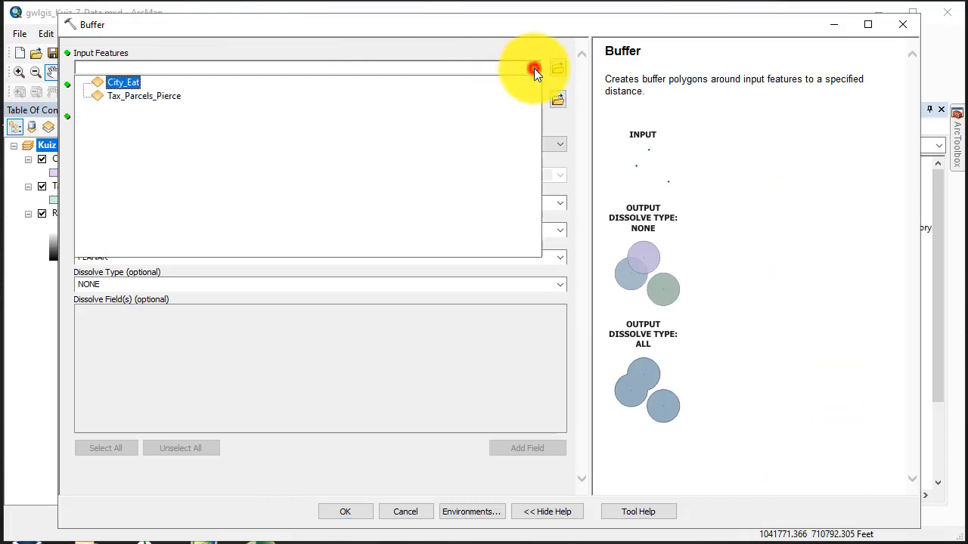
{"action": "left_click", "coordinate": [129, 82]}
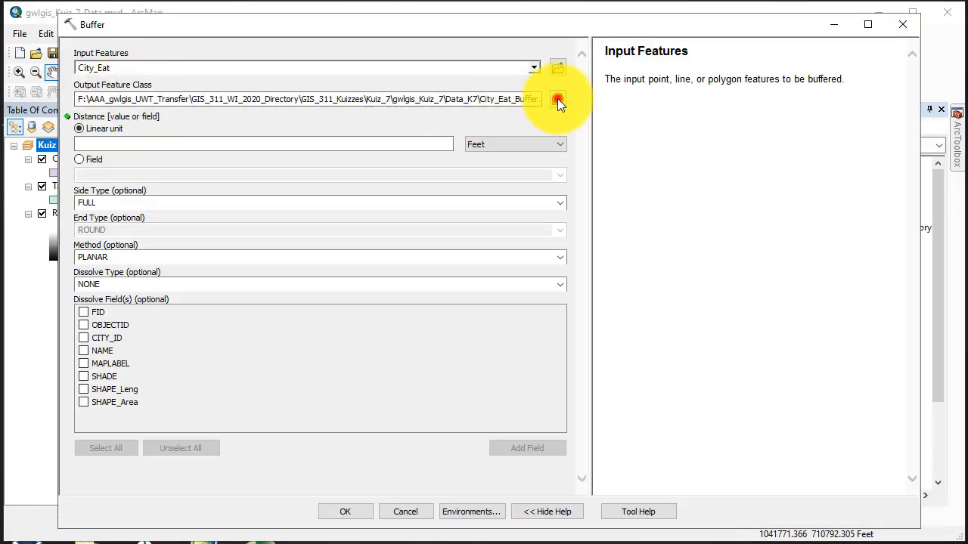
{"action": "left_click", "coordinate": [557, 99]}
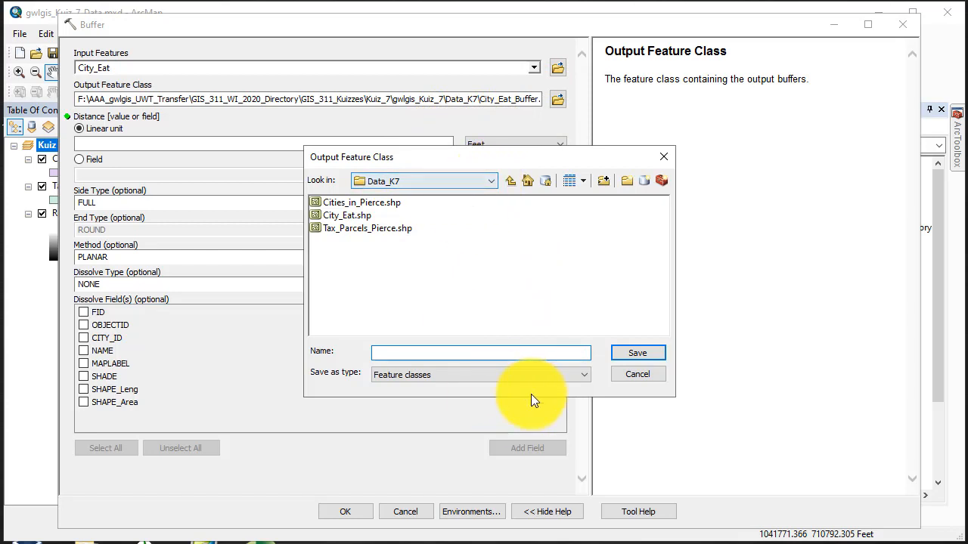
{"action": "left_click", "coordinate": [414, 353]}
{"action": "left_click", "coordinate": [636, 372]}
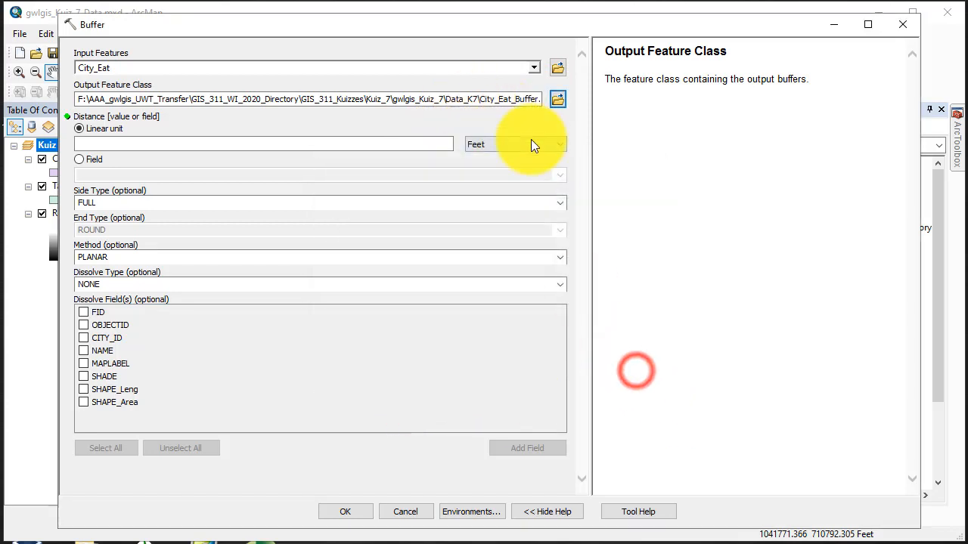
{"action": "left_click", "coordinate": [499, 96]}
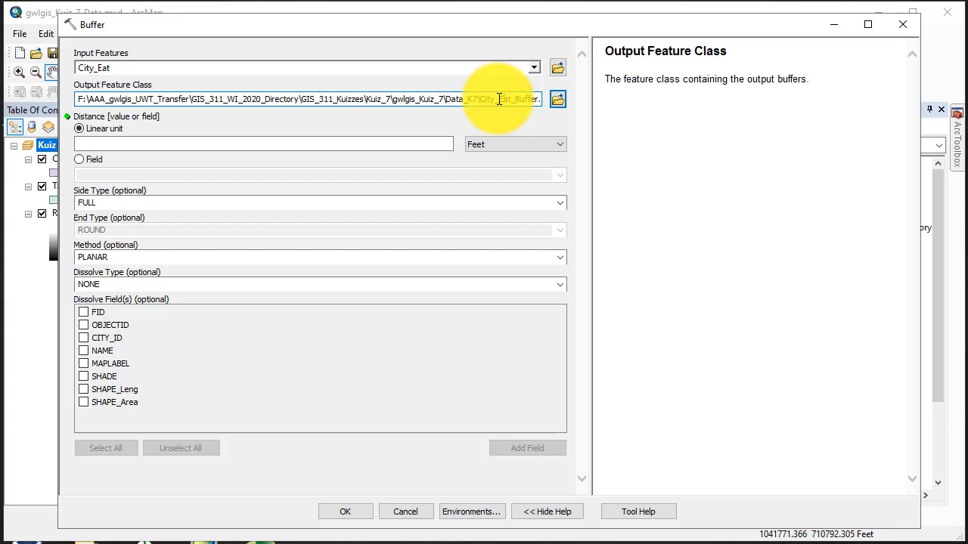
{"action": "key", "text": "End"}
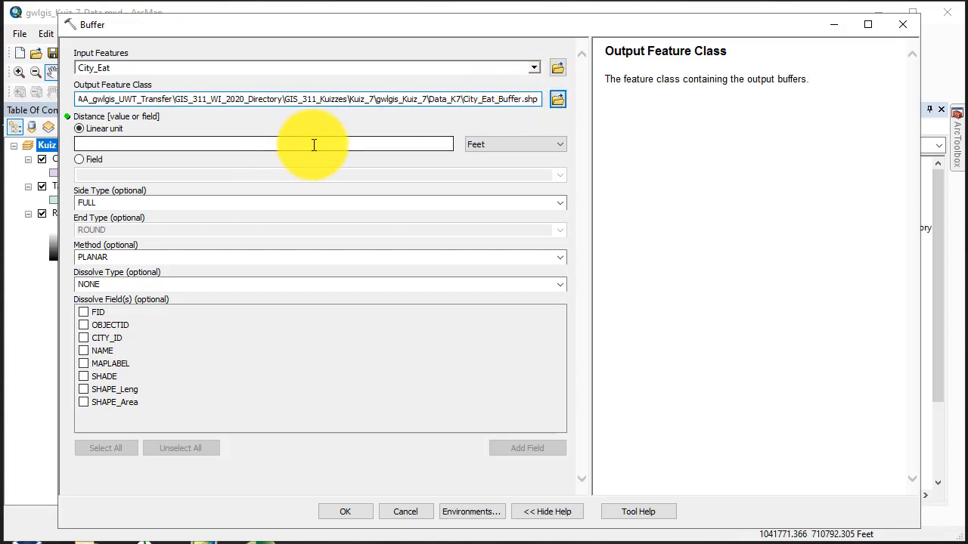
Step: Set the buffer distance to 3000 feet, keep the FULL side type and PLANAR method, and run the buffer
{"action": "left_click", "coordinate": [421, 143]}
{"action": "type", "text": "3000"}
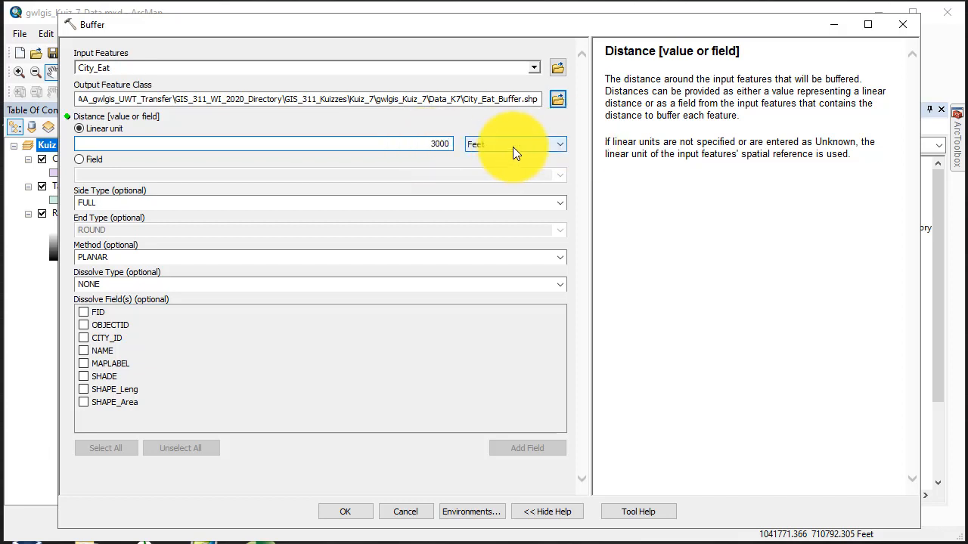
{"action": "left_click", "coordinate": [135, 202]}
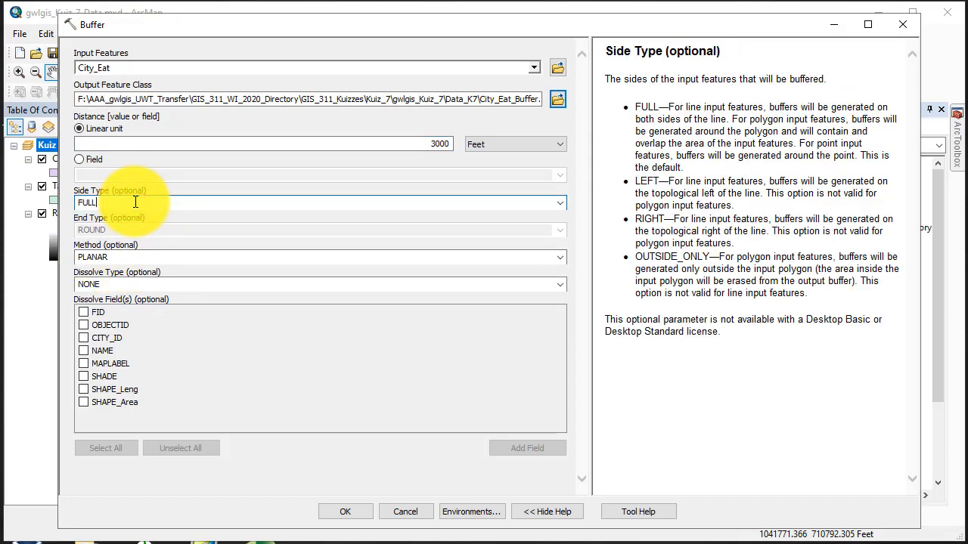
{"action": "left_click", "coordinate": [136, 258]}
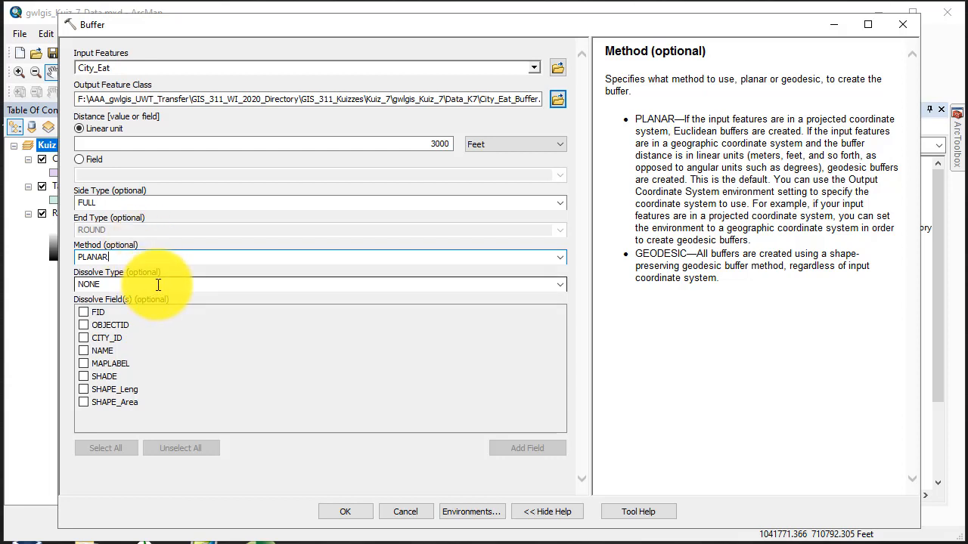
{"action": "left_click", "coordinate": [344, 512]}
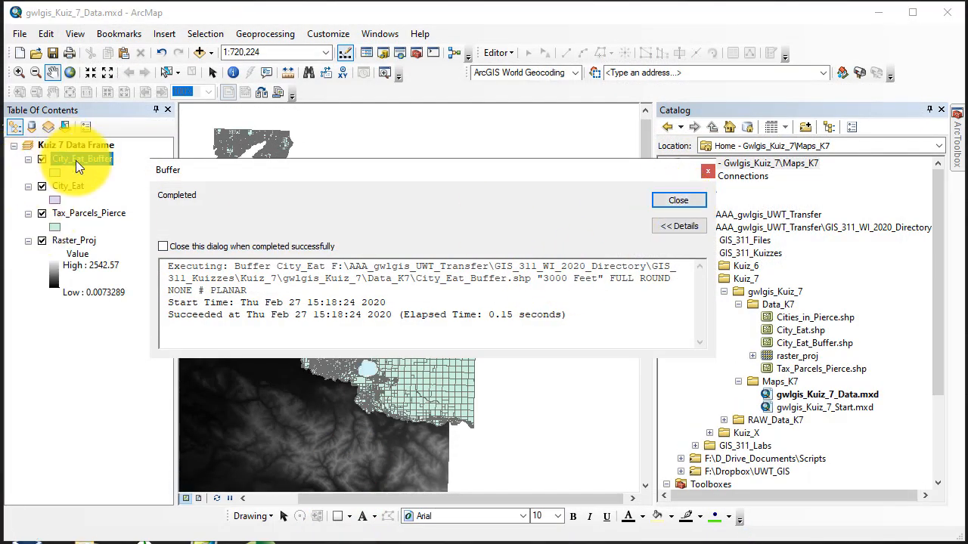
{"action": "left_click", "coordinate": [670, 201]}
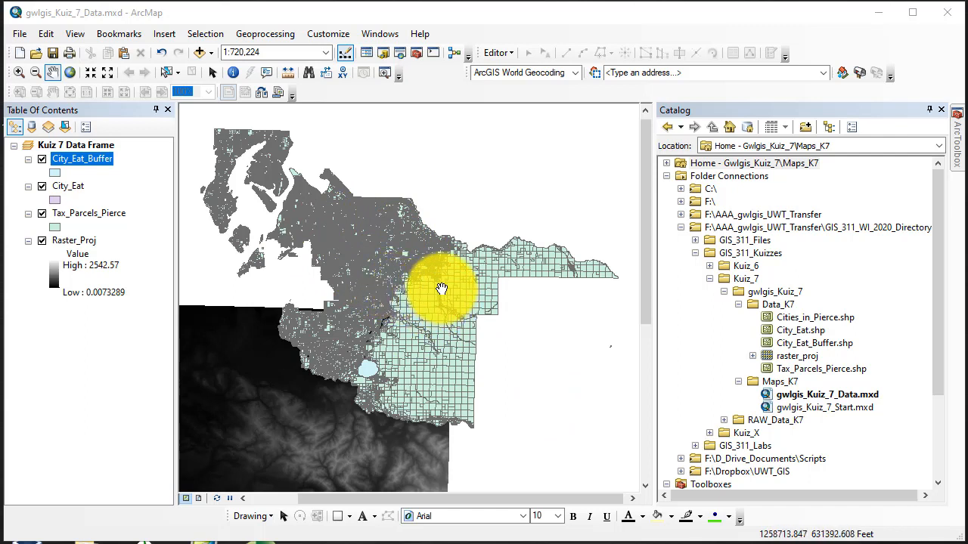
Step: Set up a Clip with Tax_Parcels_Pierce as the input features and City_Eat_Buffer as the clip features
{"action": "left_click", "coordinate": [266, 33]}
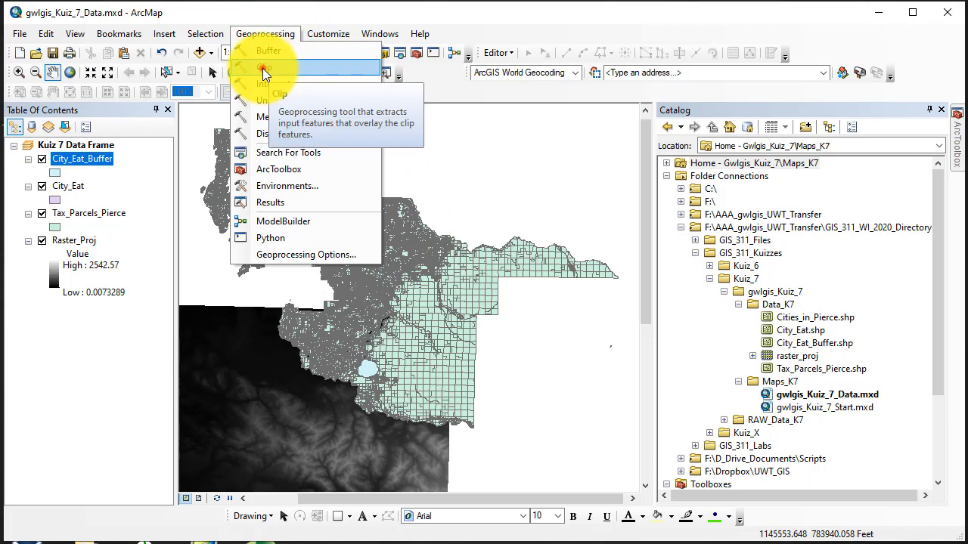
{"action": "left_click", "coordinate": [263, 68]}
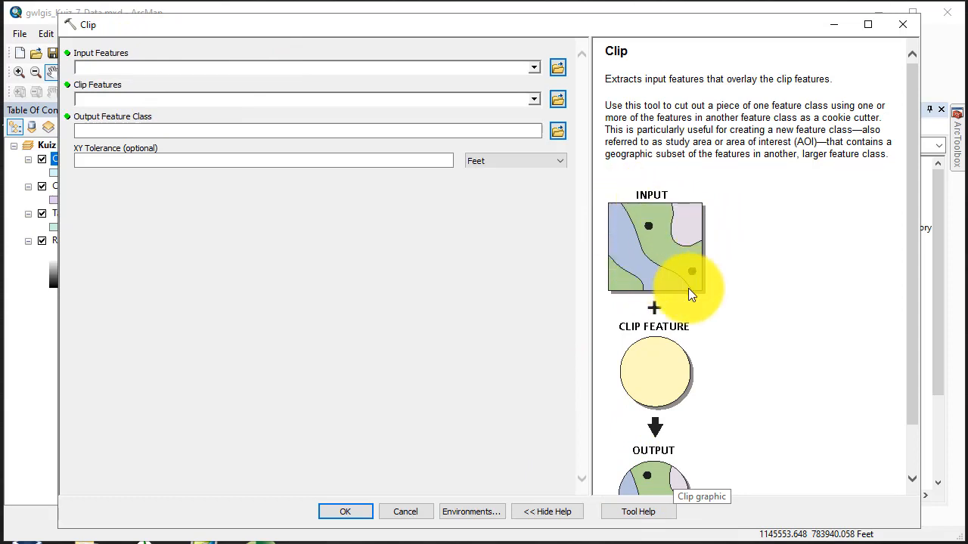
{"action": "left_click", "coordinate": [534, 67]}
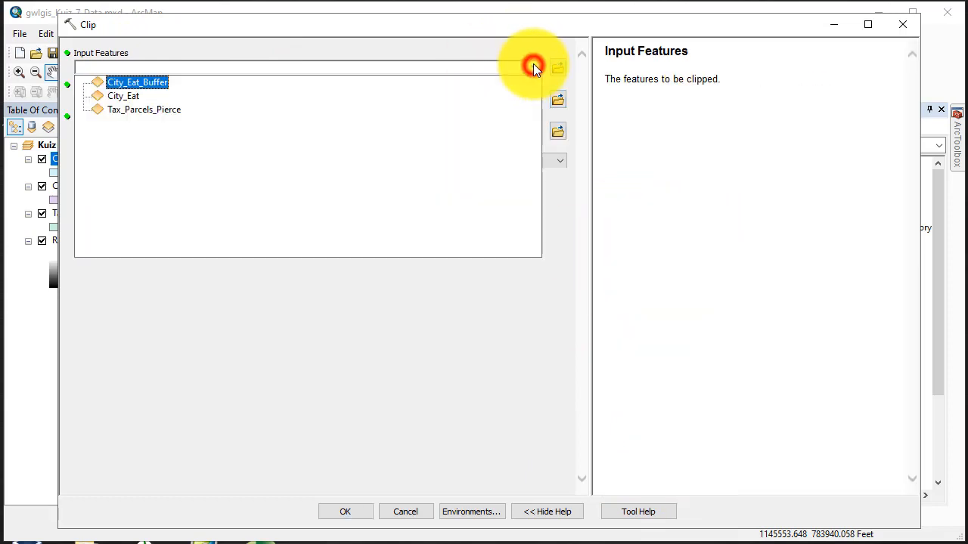
{"action": "left_click", "coordinate": [163, 109]}
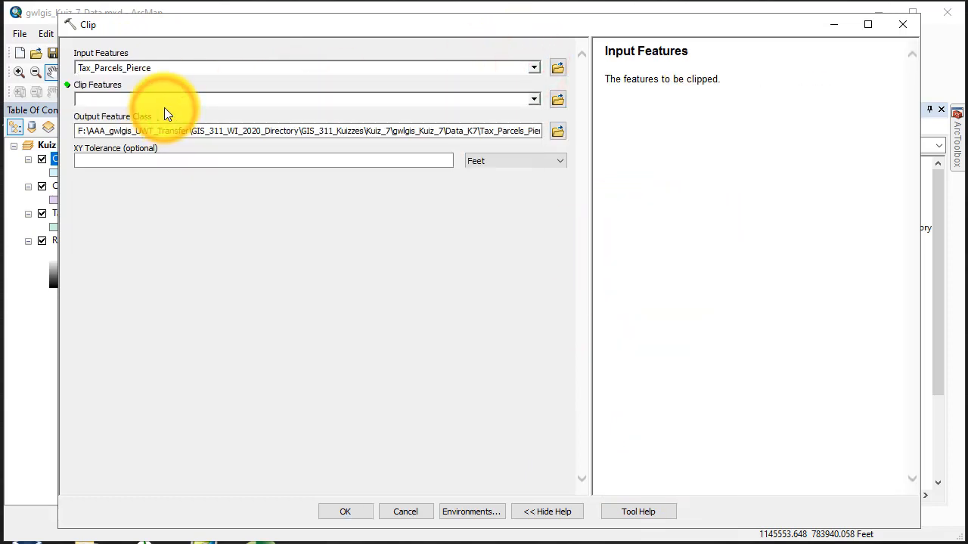
{"action": "left_click", "coordinate": [533, 100]}
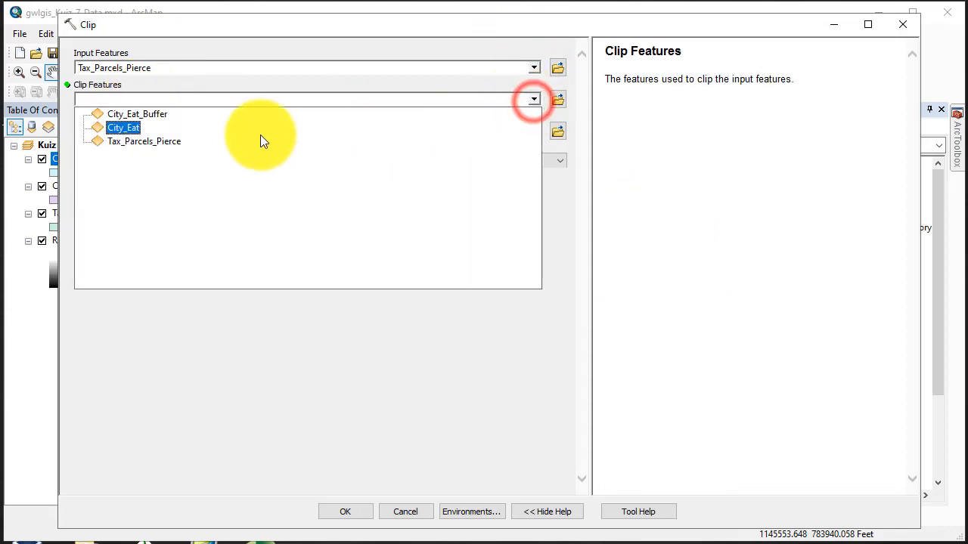
{"action": "left_click", "coordinate": [200, 114]}
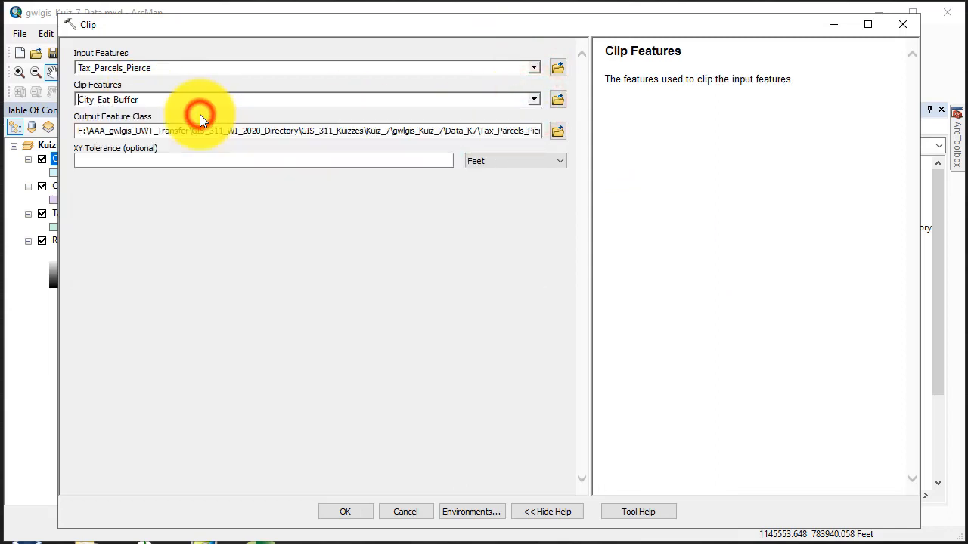
Step: Name the clip output Tax_Parcels_Buffer.shp in the Data_K7 folder and run the clip
{"action": "left_click", "coordinate": [558, 133]}
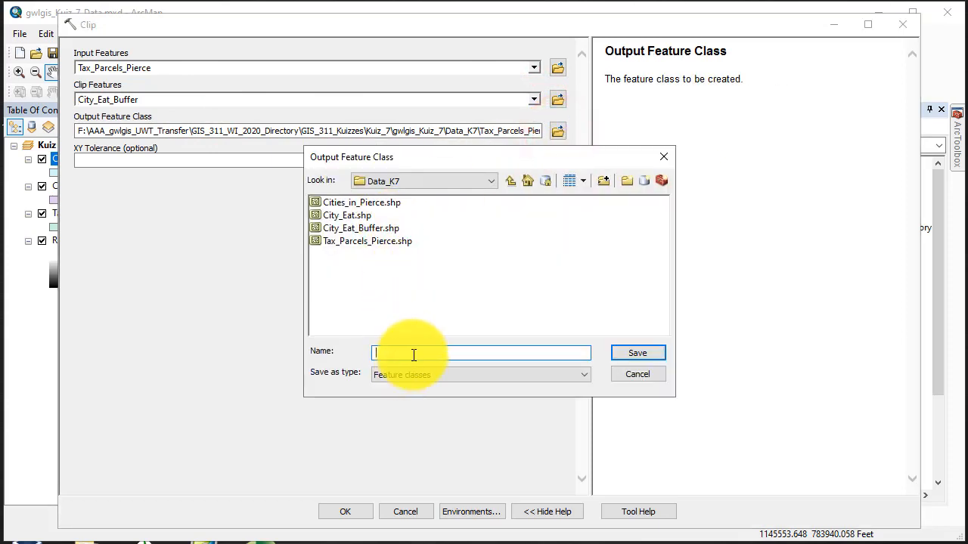
{"action": "left_click", "coordinate": [367, 242]}
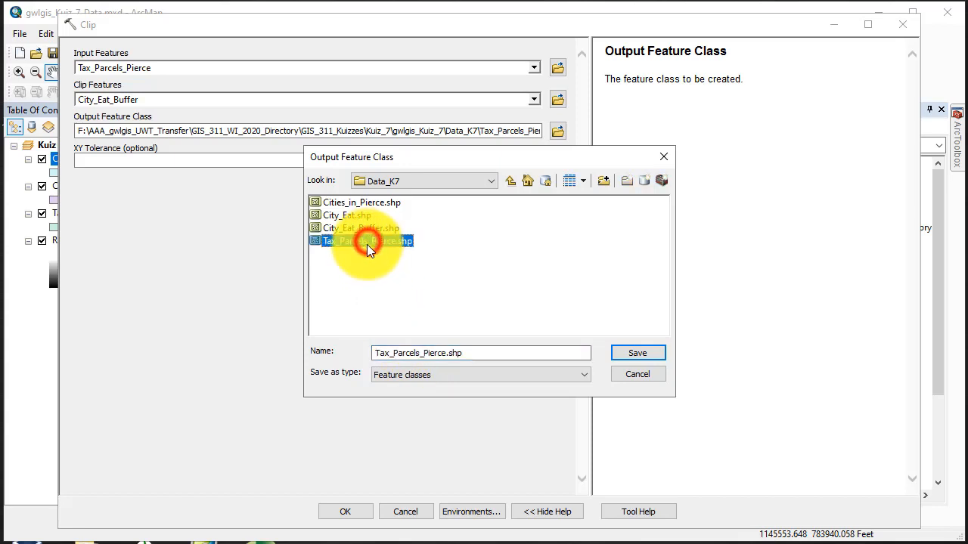
{"action": "left_click", "coordinate": [446, 354]}
{"action": "left_click_drag", "start_coordinate": [446, 354], "coordinate": [422, 353]}
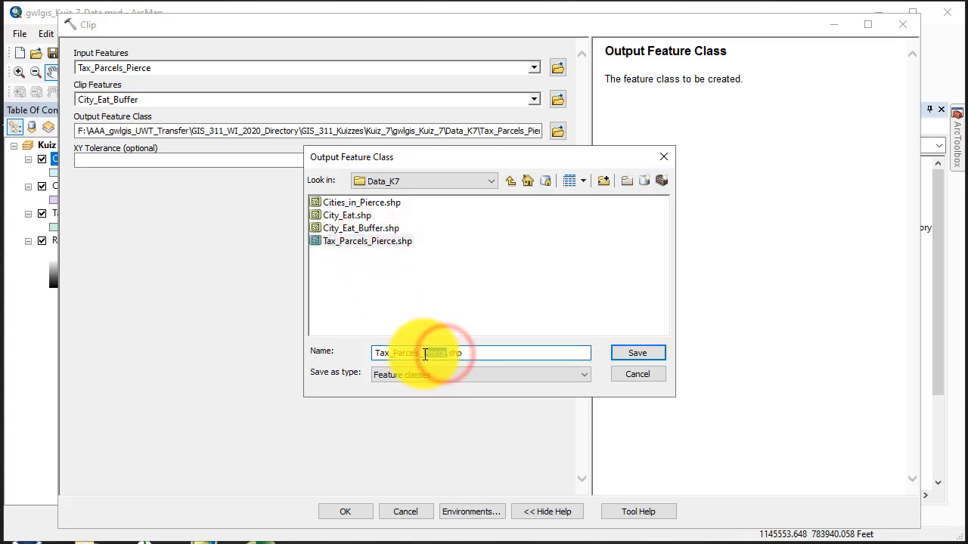
{"action": "type", "text": "Buffer"}
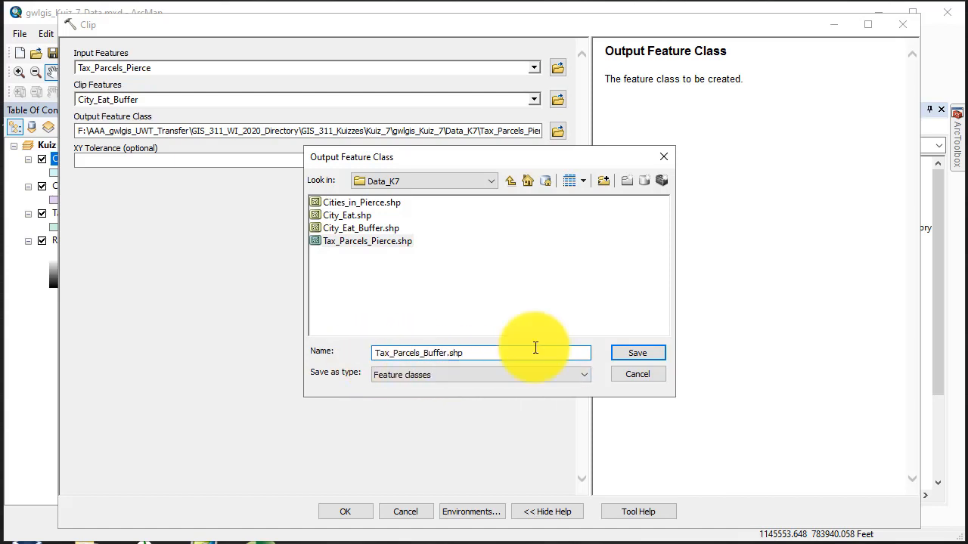
{"action": "left_click", "coordinate": [639, 353]}
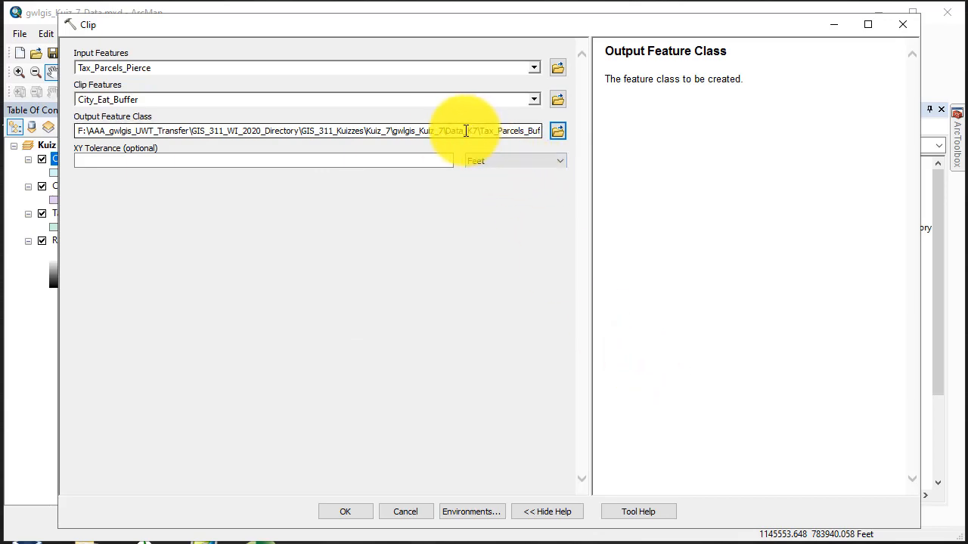
{"action": "left_click", "coordinate": [352, 507]}
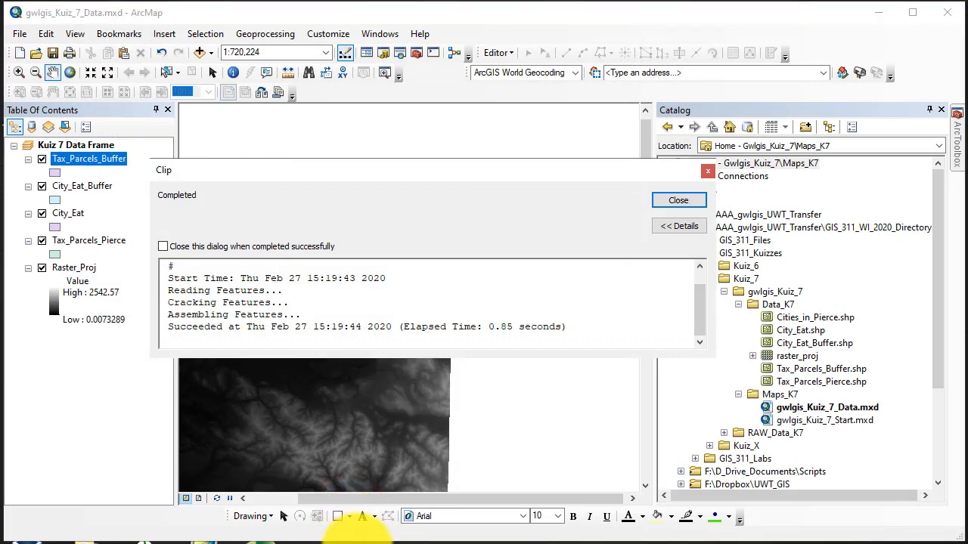
{"action": "left_click", "coordinate": [684, 202]}
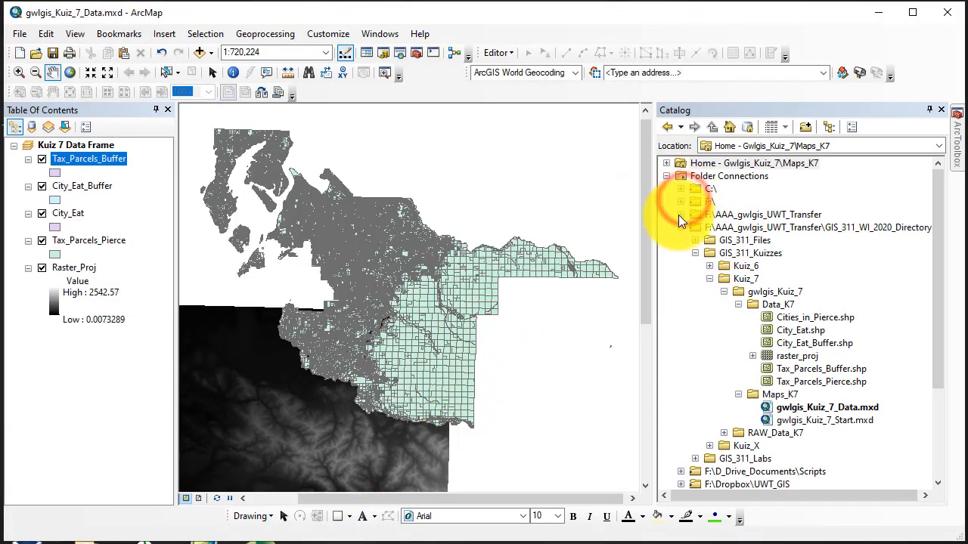
Step: Remove the Tax_Parcels_Pierce layer from the data frame
{"action": "left_click", "coordinate": [81, 241], "text": "ctrl"}
{"action": "right_click", "coordinate": [82, 241]}
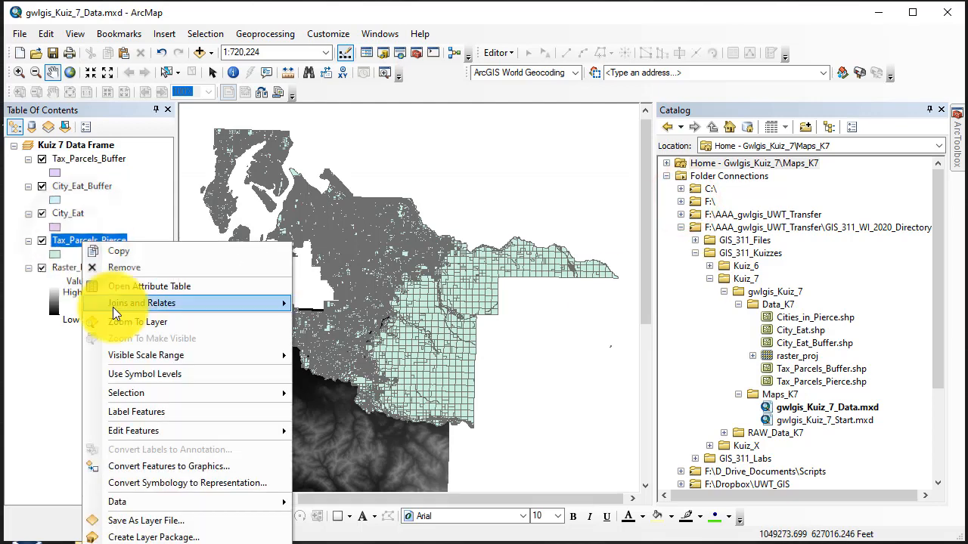
{"action": "left_click", "coordinate": [131, 267]}
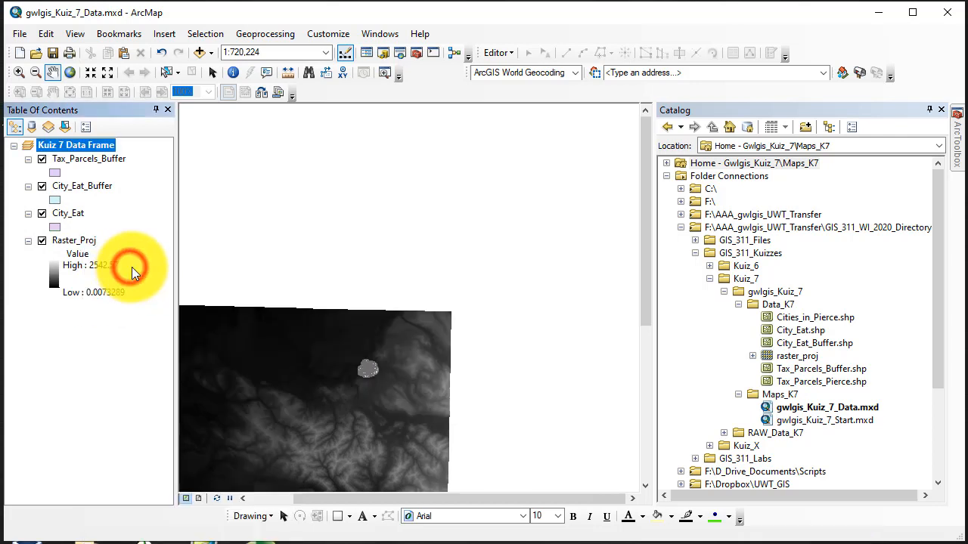
Step: Hide the City_Eat layer and zoom the map to the extent of the City_Eat_Buffer layer
{"action": "left_click", "coordinate": [42, 213]}
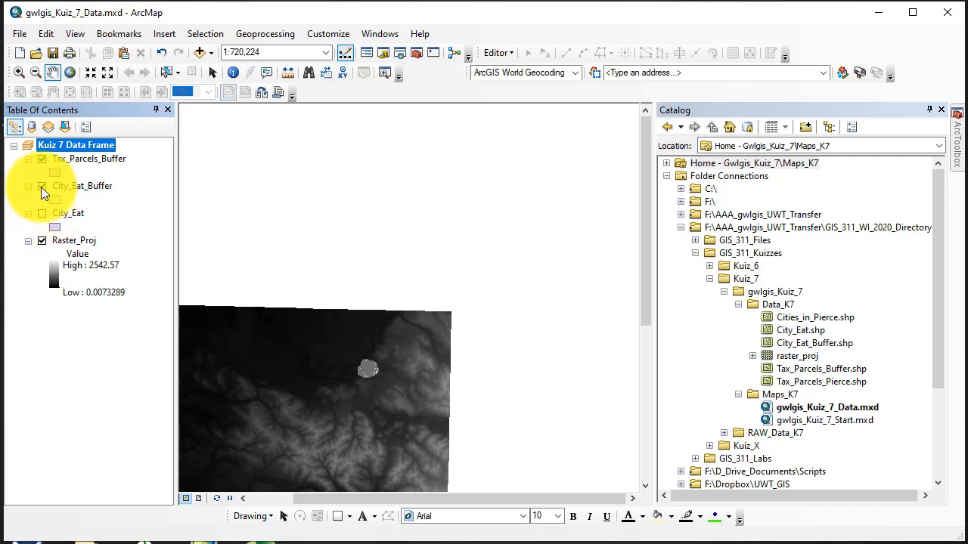
{"action": "left_click", "coordinate": [42, 187]}
{"action": "left_click", "coordinate": [42, 187]}
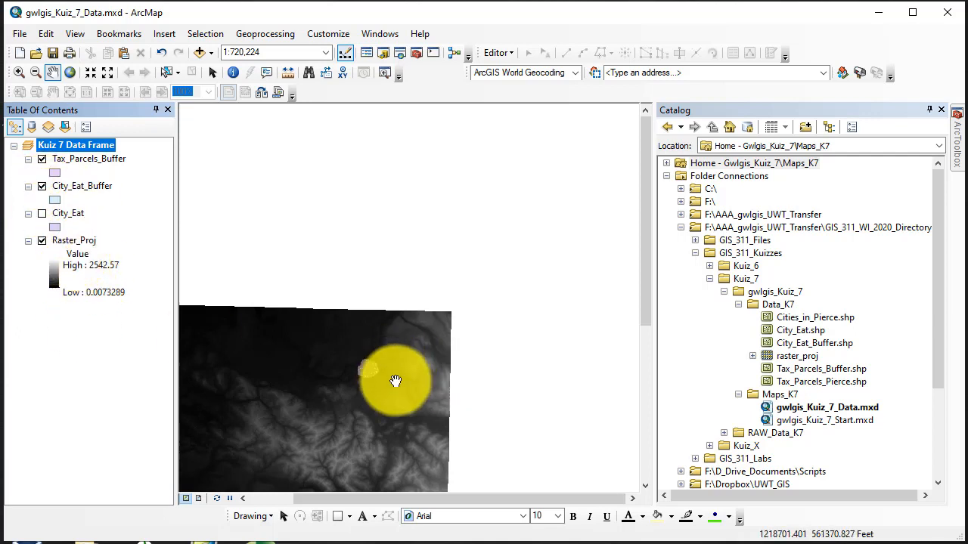
{"action": "right_click", "coordinate": [81, 187]}
{"action": "left_click", "coordinate": [139, 262]}
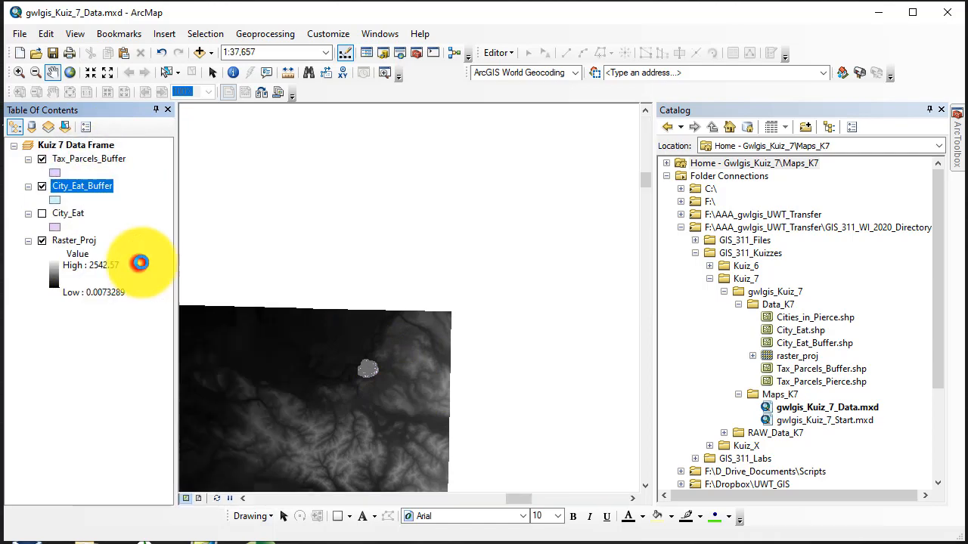
Step: Switch the City_Eat_Buffer and Tax_Parcels_Buffer layers off and back on to examine the clipped parcels over the buffer
{"action": "left_click", "coordinate": [41, 185]}
{"action": "left_click", "coordinate": [42, 159]}
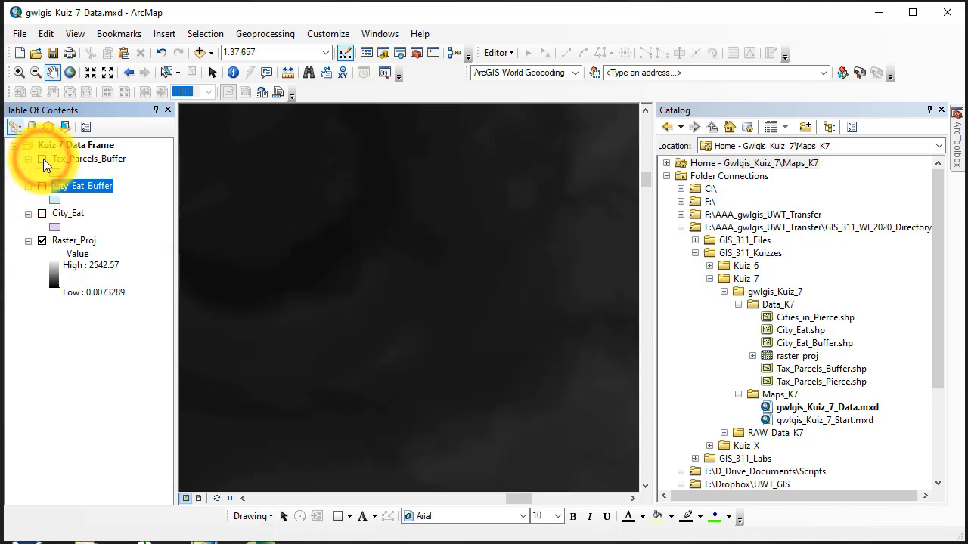
{"action": "left_click", "coordinate": [42, 159]}
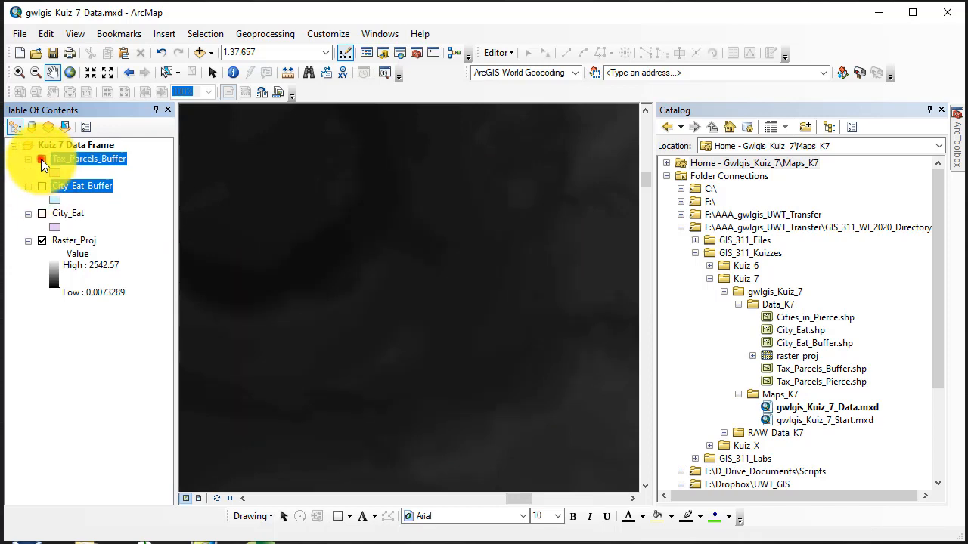
{"action": "left_click", "coordinate": [41, 187]}
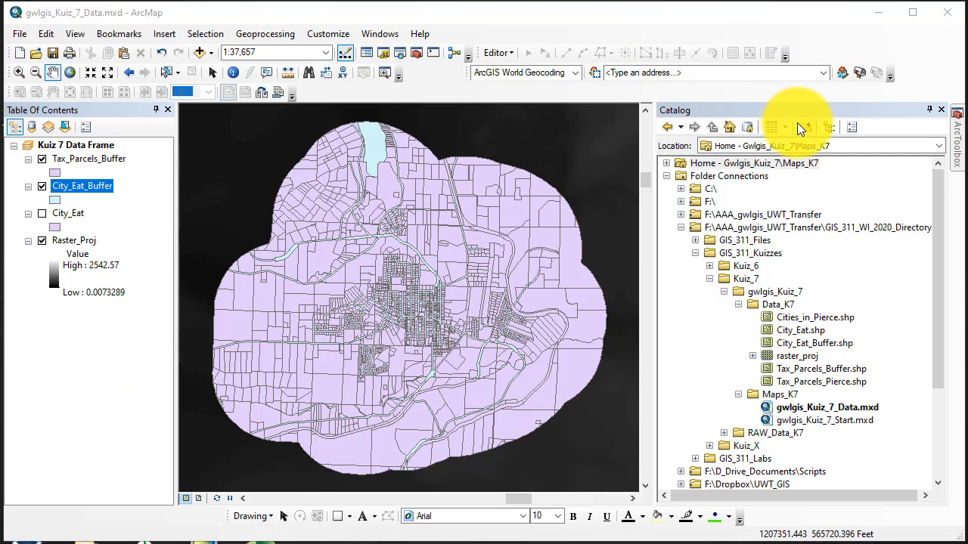
{"action": "left_click", "coordinate": [764, 19]}
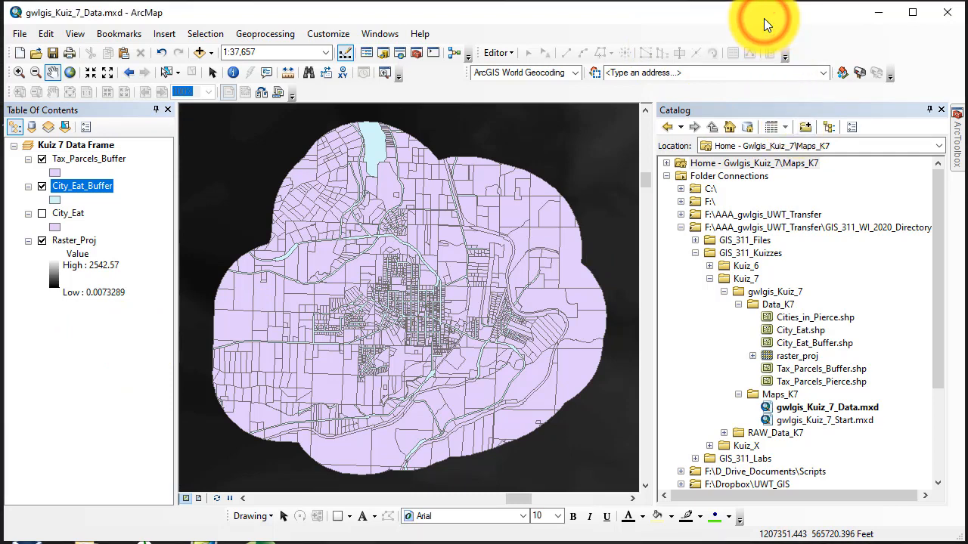
Step: Search for the Extract by Mask tool and open it
{"action": "key", "text": "ctrl+f"}
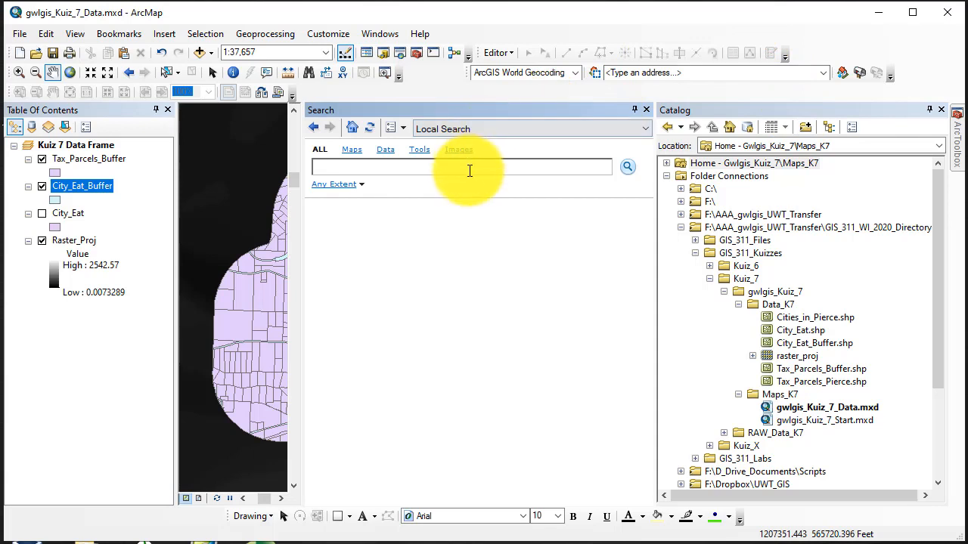
{"action": "left_click", "coordinate": [469, 171]}
{"action": "type", "text": "Extr"}
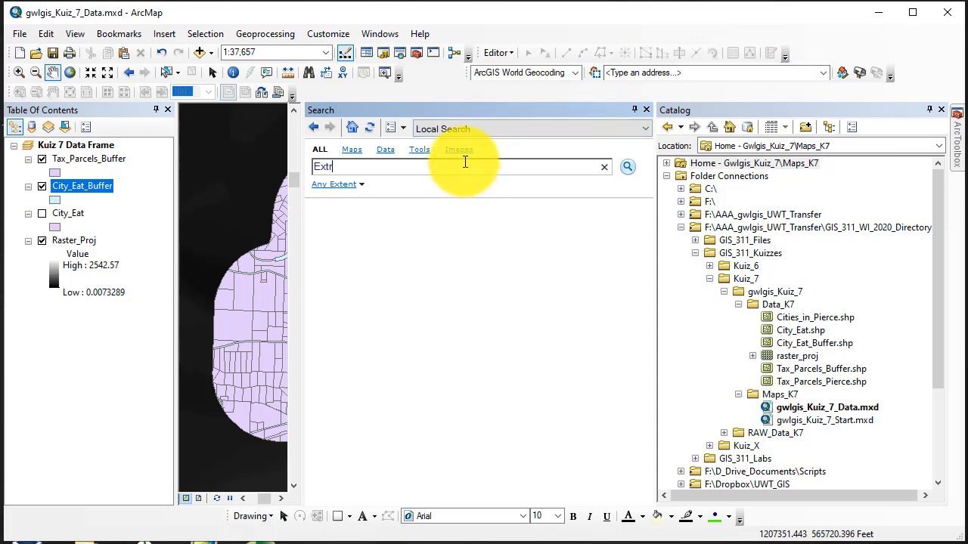
{"action": "type", "text": "act by Mas"}
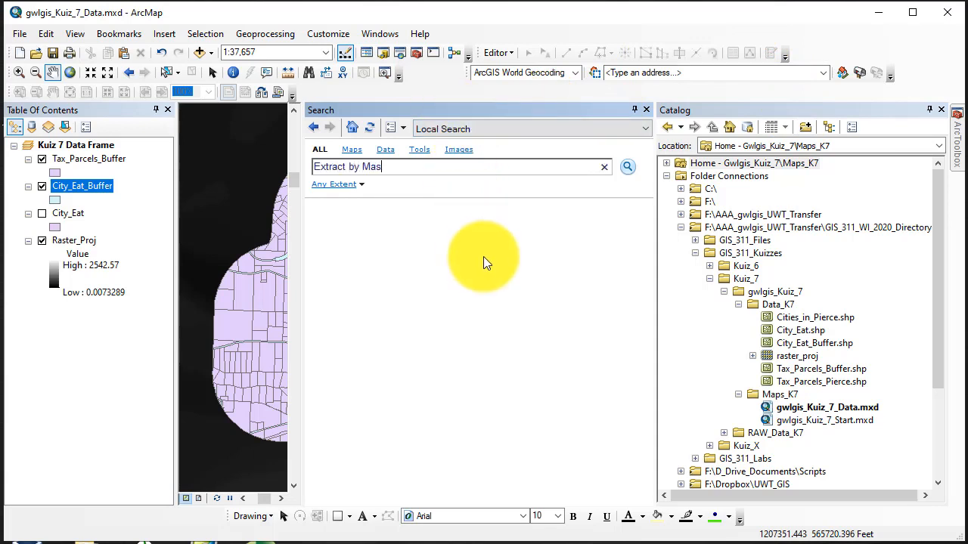
{"action": "type", "text": "k"}
{"action": "key", "text": "Return"}
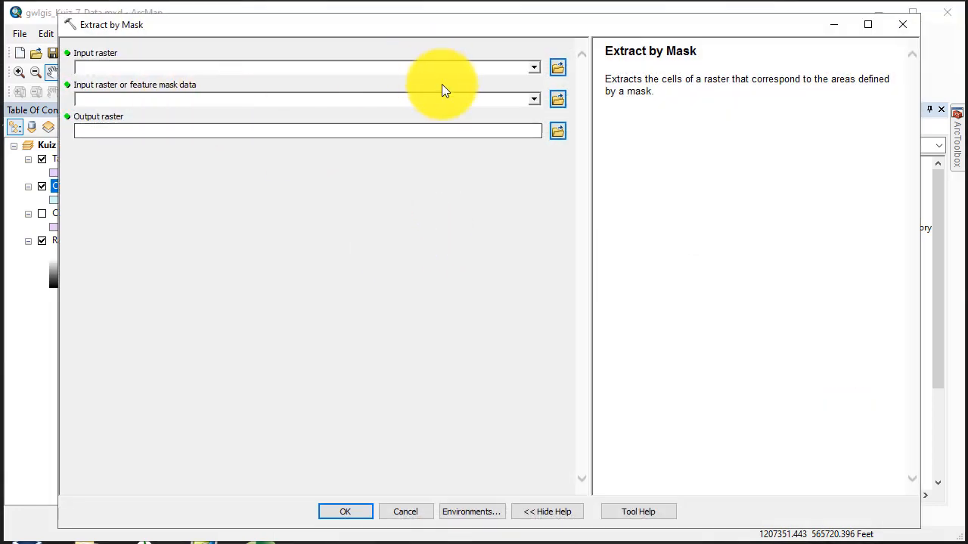
Step: Set Raster_Proj as the input raster and City_Eat_Buffer as the feature mask for Extract by Mask
{"action": "left_click", "coordinate": [533, 67]}
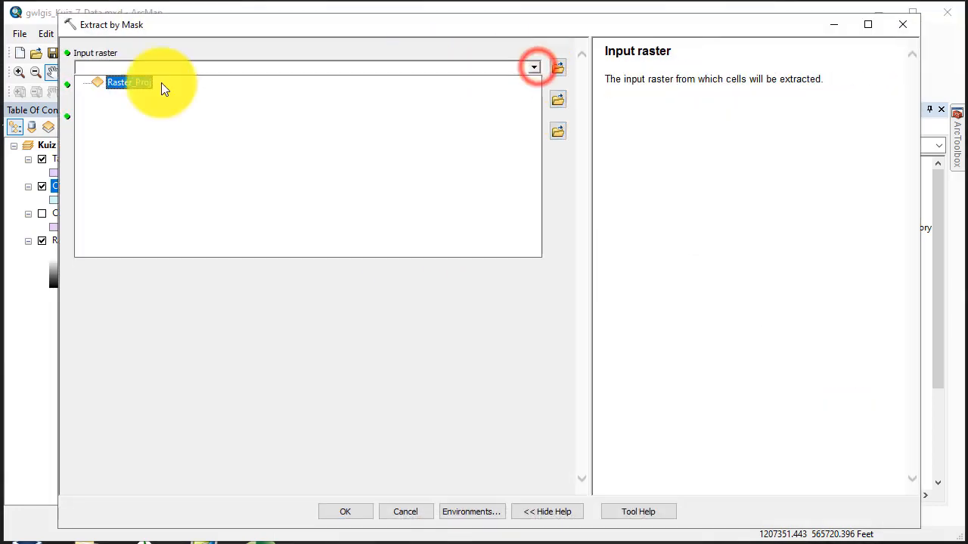
{"action": "left_click", "coordinate": [117, 82]}
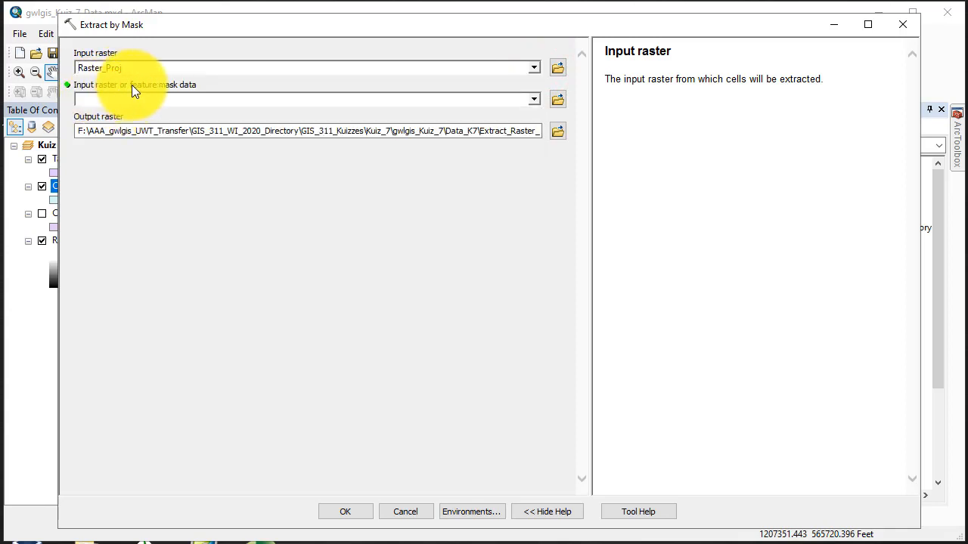
{"action": "left_click", "coordinate": [533, 100]}
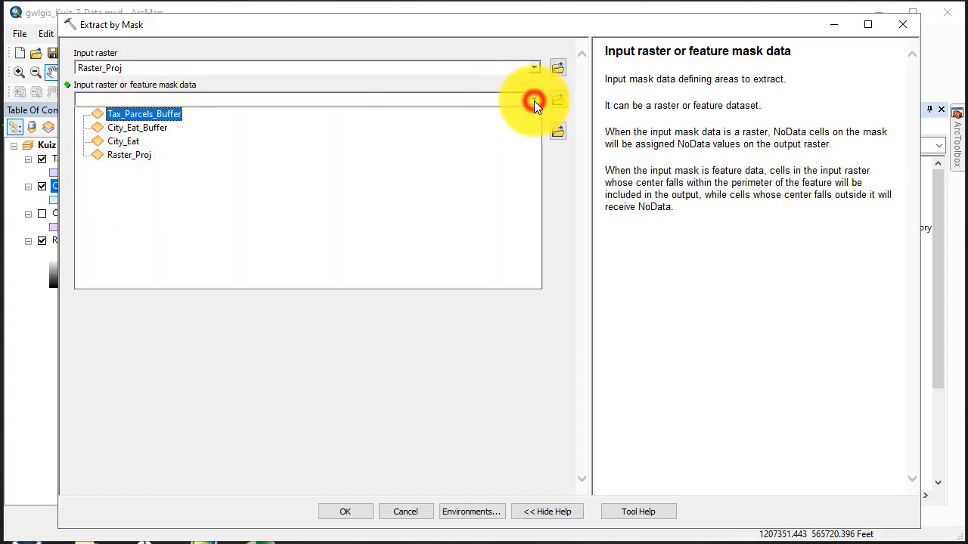
{"action": "left_click", "coordinate": [146, 128]}
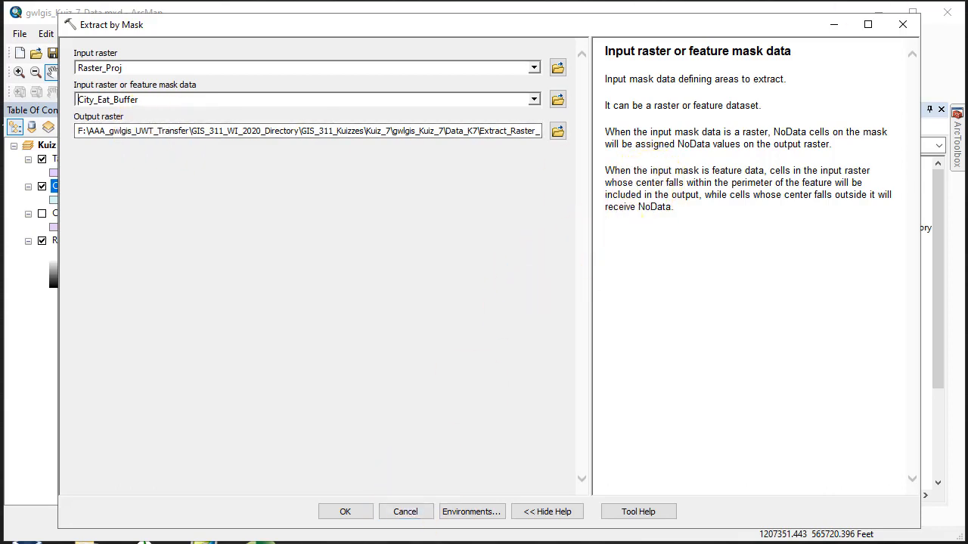
Step: Name the extraction output Raster_Eat in the Data_K7 folder, run the tool and close its results and the search window
{"action": "left_click", "coordinate": [556, 131]}
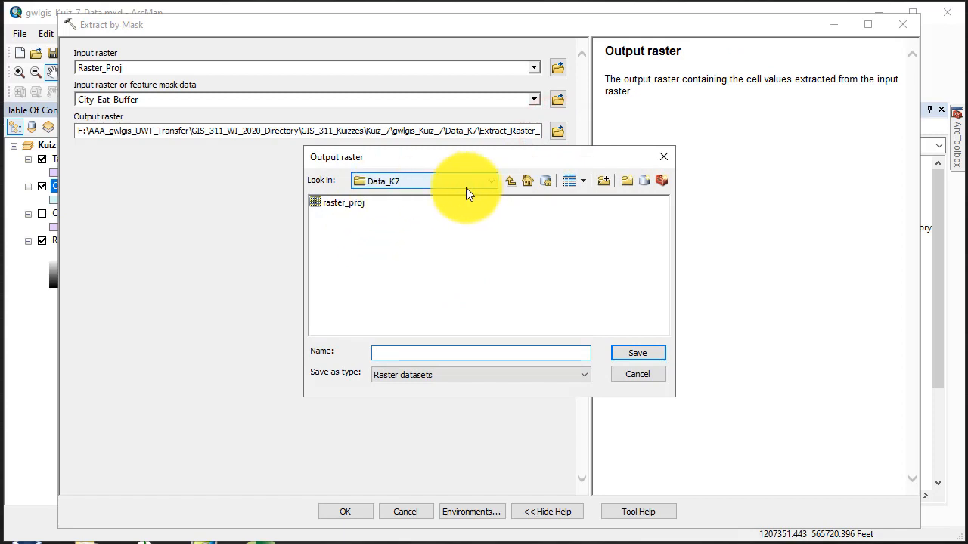
{"action": "left_click", "coordinate": [489, 181]}
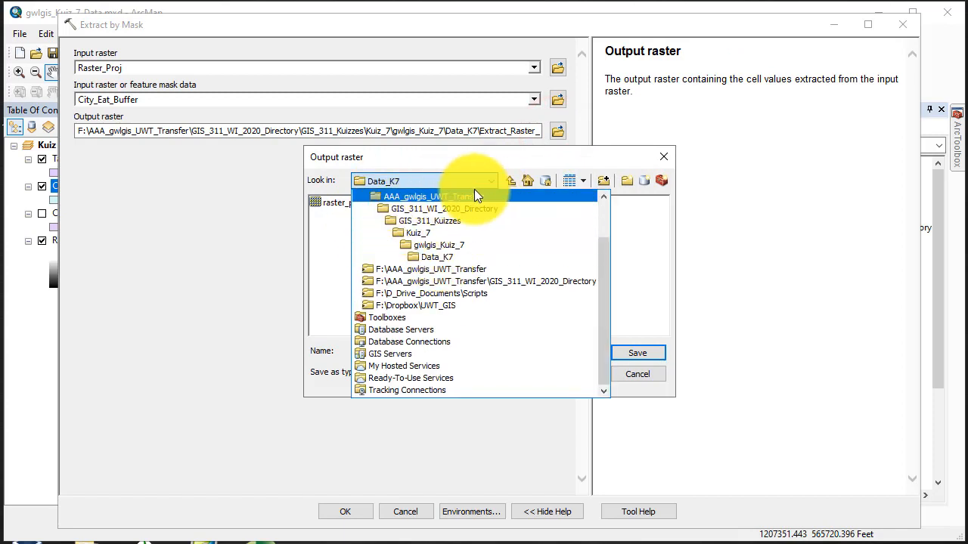
{"action": "left_click", "coordinate": [491, 181]}
{"action": "left_click", "coordinate": [429, 354]}
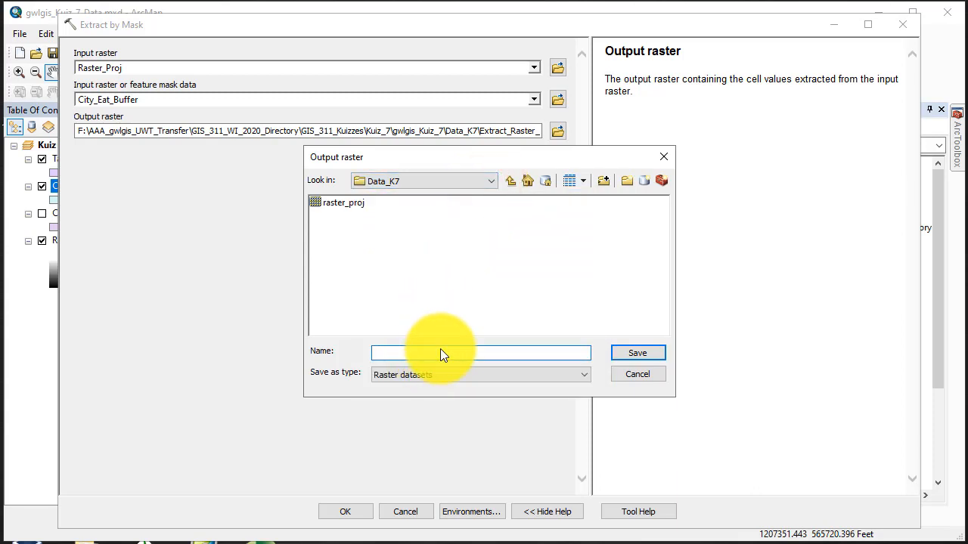
{"action": "type", "text": "Raster"}
{"action": "type", "text": "_Eat"}
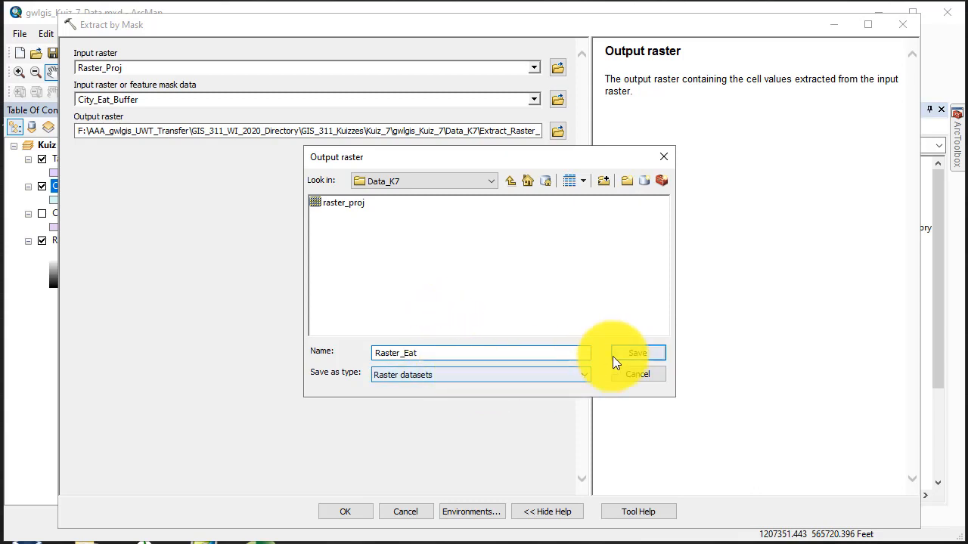
{"action": "left_click", "coordinate": [639, 353]}
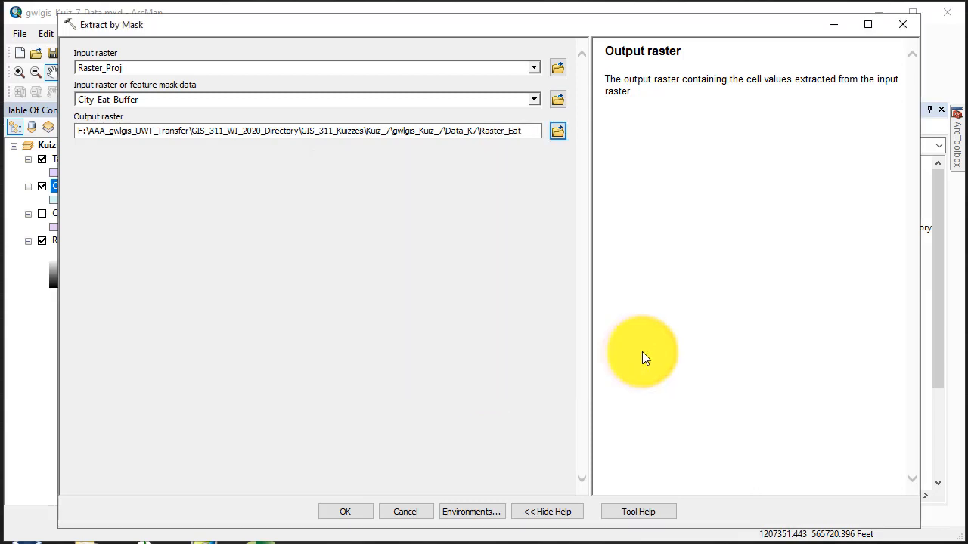
{"action": "left_click", "coordinate": [341, 511]}
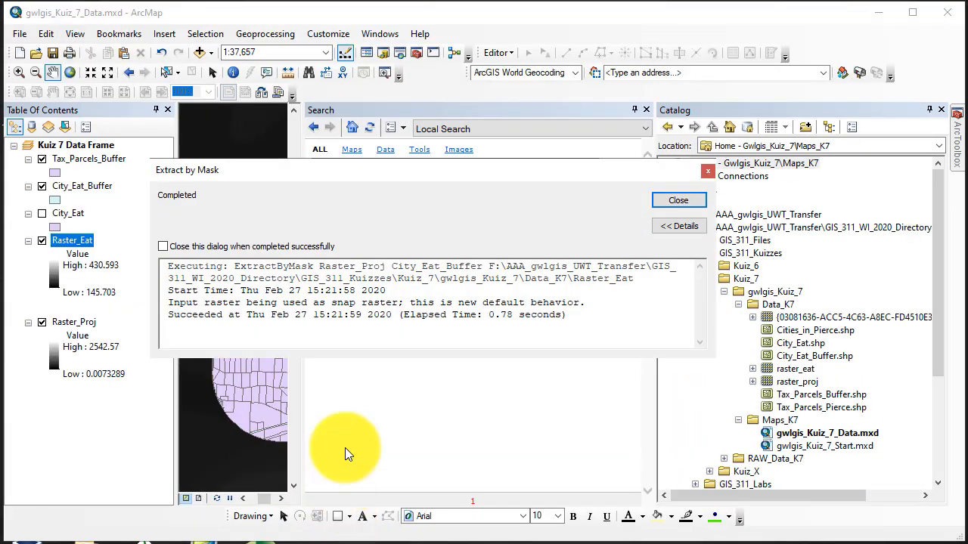
{"action": "left_click", "coordinate": [685, 202]}
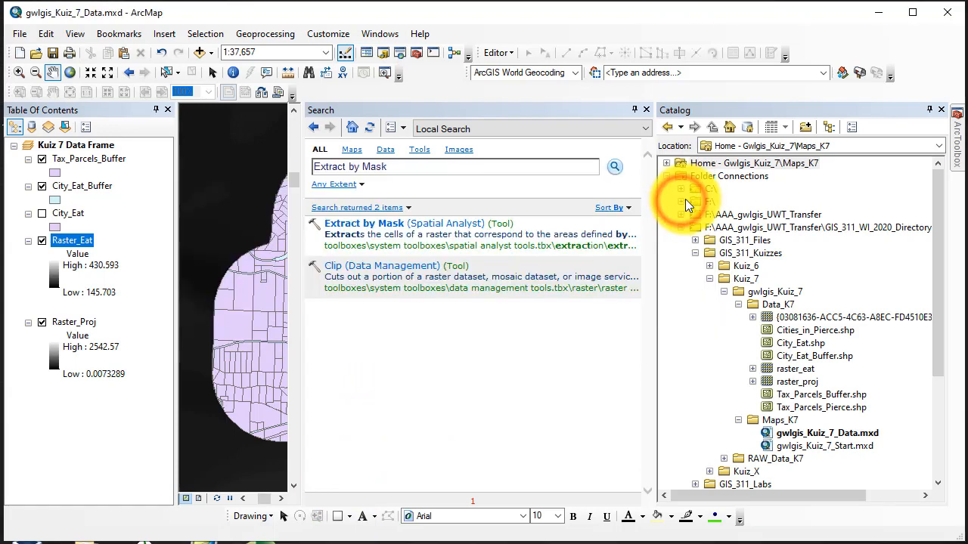
{"action": "left_click", "coordinate": [647, 109]}
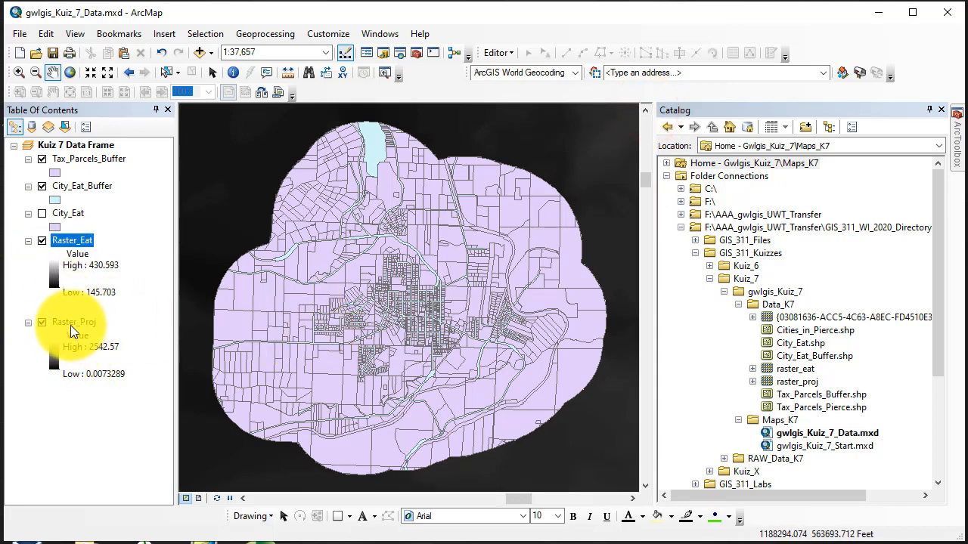
Step: Remove the Raster_Proj layer from the data frame and hide the City_Eat_Buffer and Tax_Parcels_Buffer layers
{"action": "left_click", "coordinate": [42, 323]}
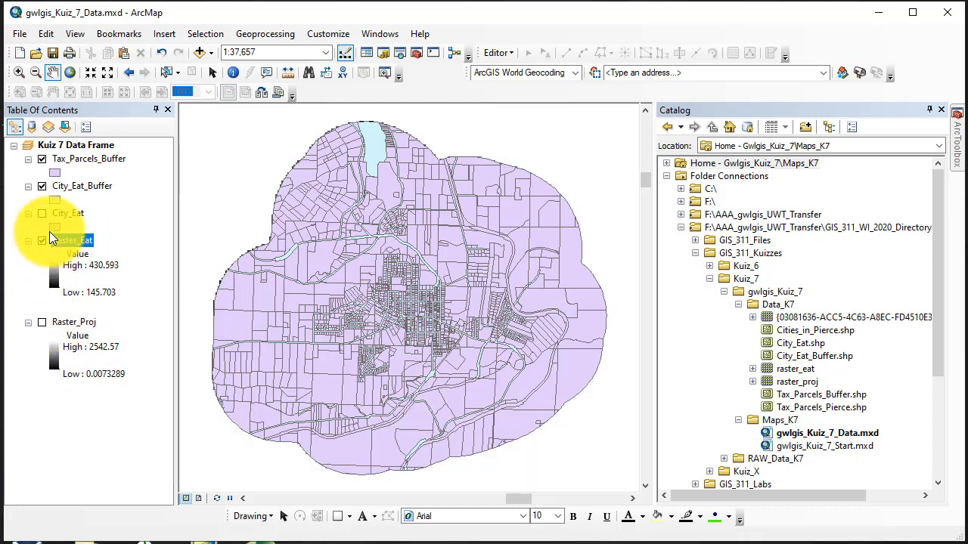
{"action": "right_click", "coordinate": [71, 322]}
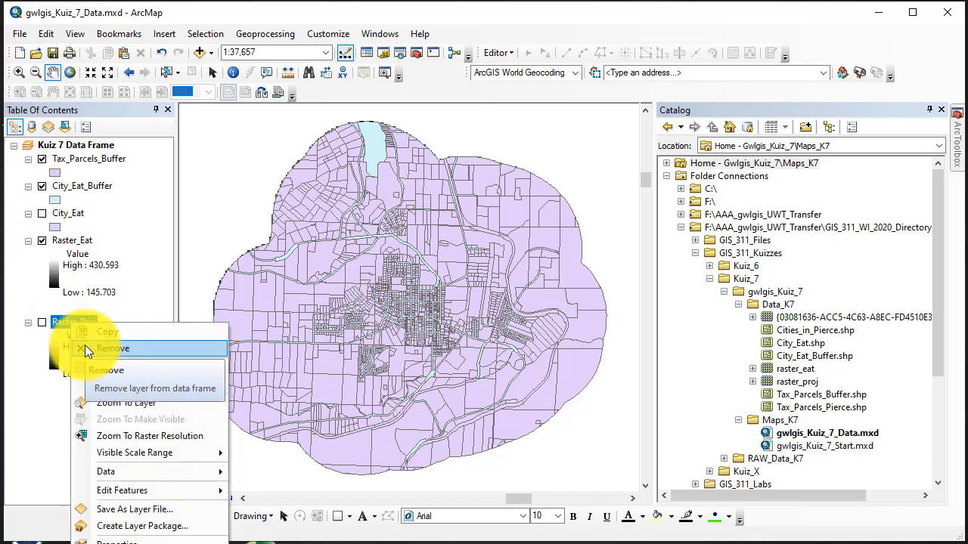
{"action": "left_click", "coordinate": [85, 348]}
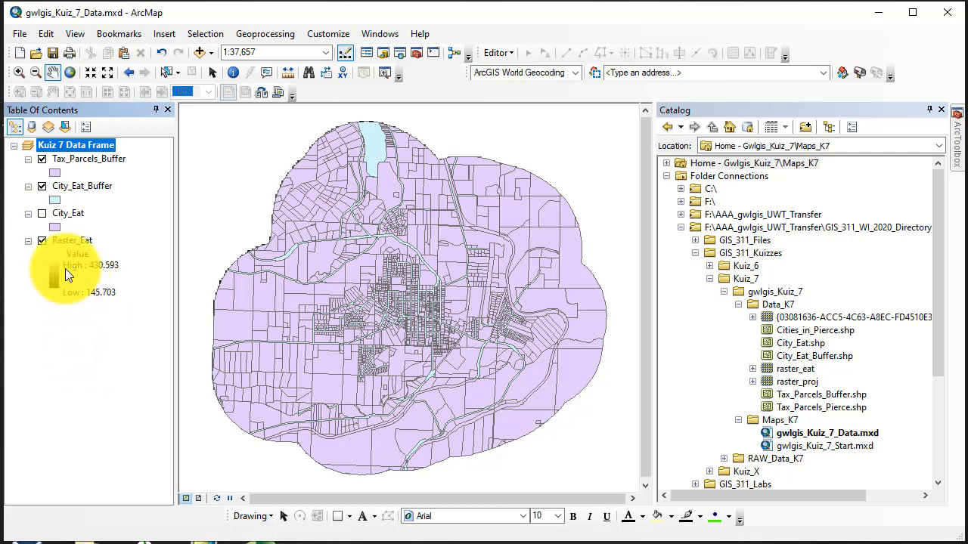
{"action": "left_click", "coordinate": [42, 186]}
{"action": "left_click", "coordinate": [42, 159]}
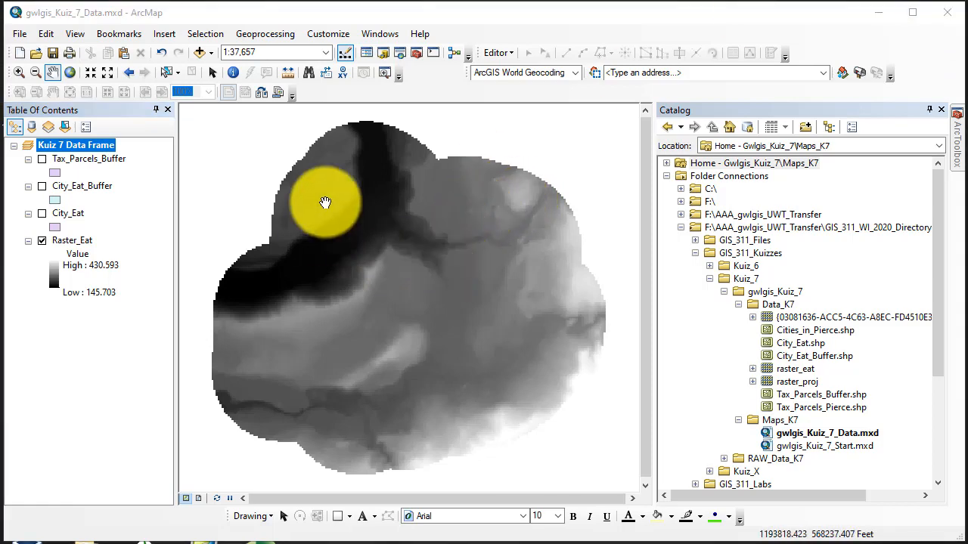
Step: Save a copy of the map document as gwlgis_Kuiz_7_Extract.mxd in the Maps_K7 folder
{"action": "left_click", "coordinate": [19, 33]}
{"action": "left_click", "coordinate": [58, 102]}
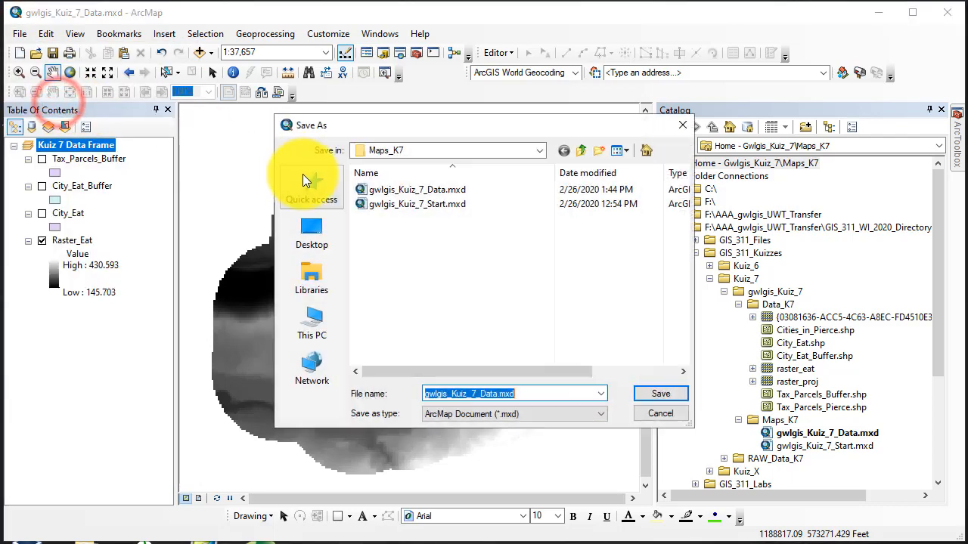
{"action": "left_click", "coordinate": [540, 150]}
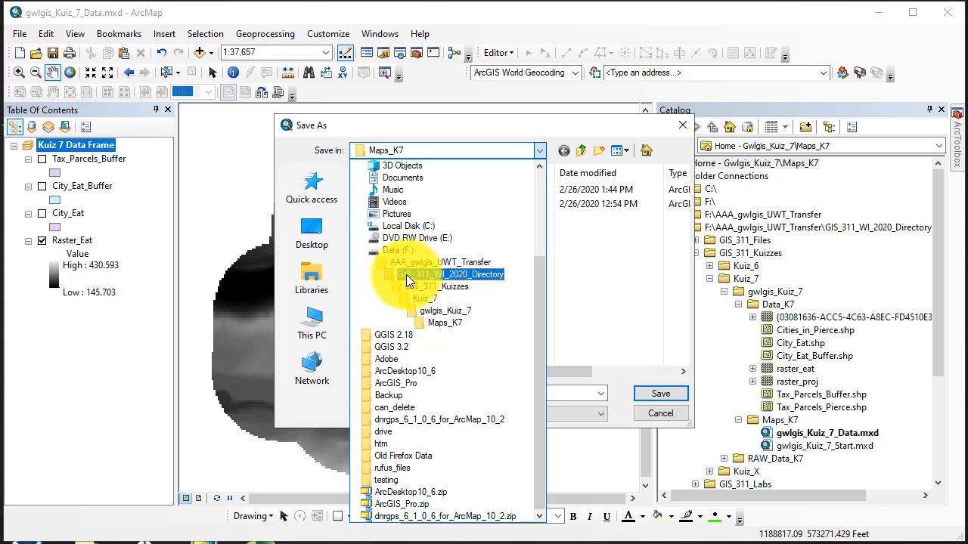
{"action": "left_click", "coordinate": [617, 311]}
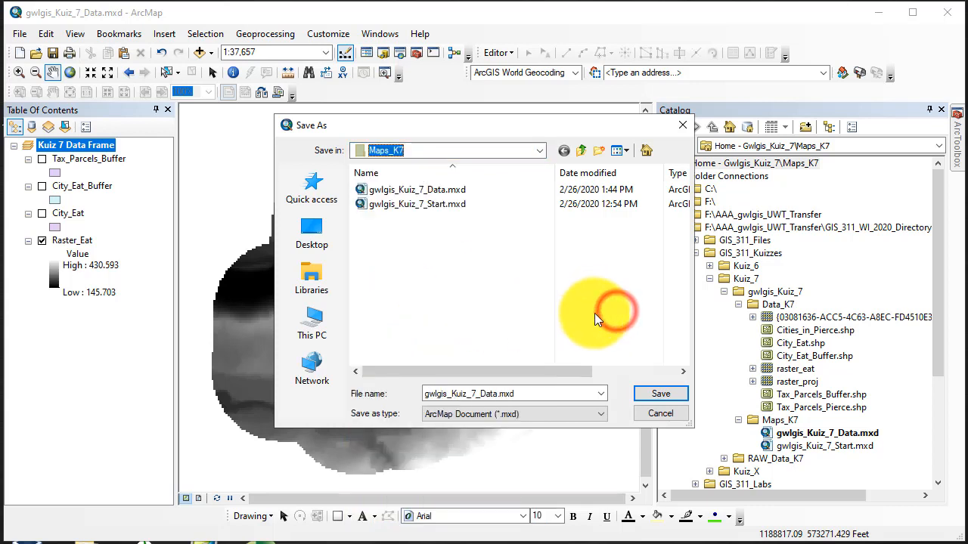
{"action": "left_click", "coordinate": [497, 394]}
{"action": "left_click_drag", "start_coordinate": [497, 394], "coordinate": [479, 394]}
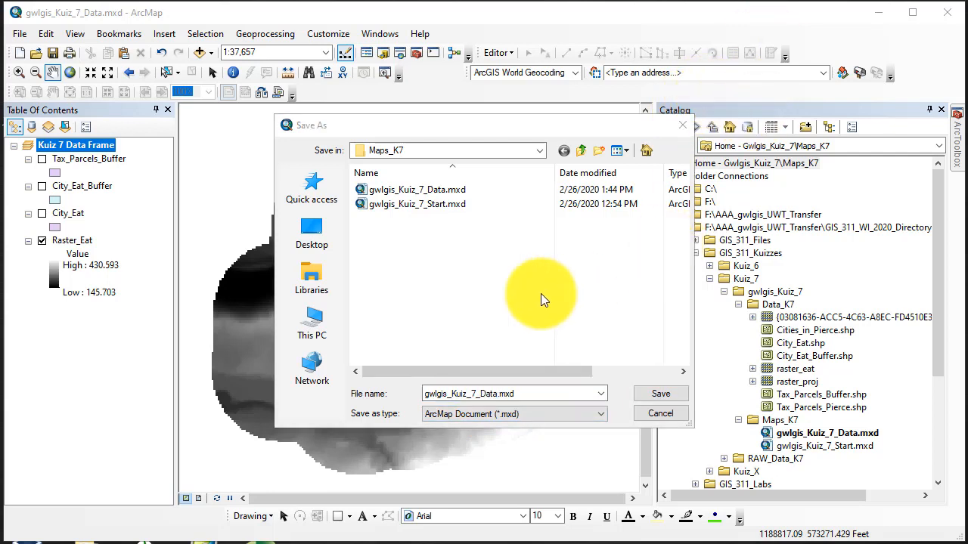
{"action": "left_click", "coordinate": [498, 394]}
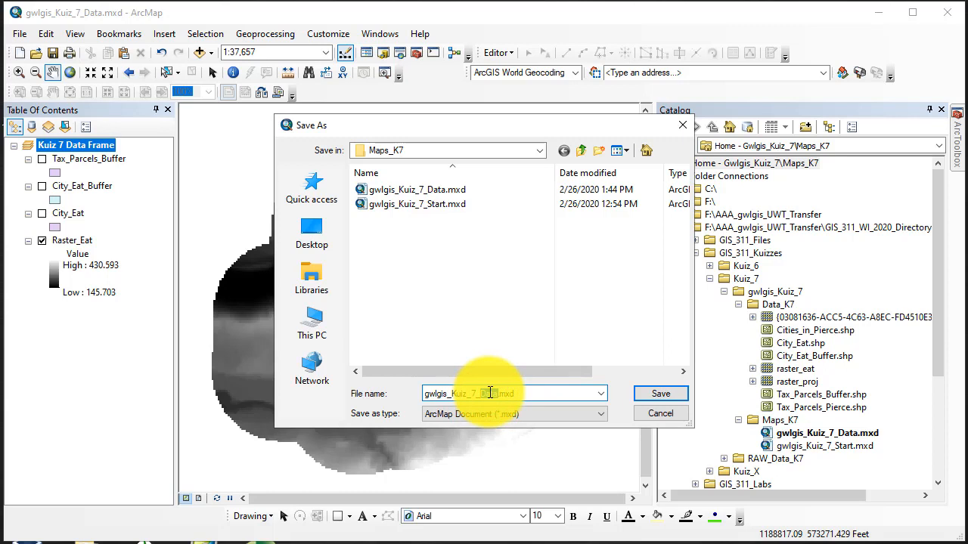
{"action": "type", "text": "Extr"}
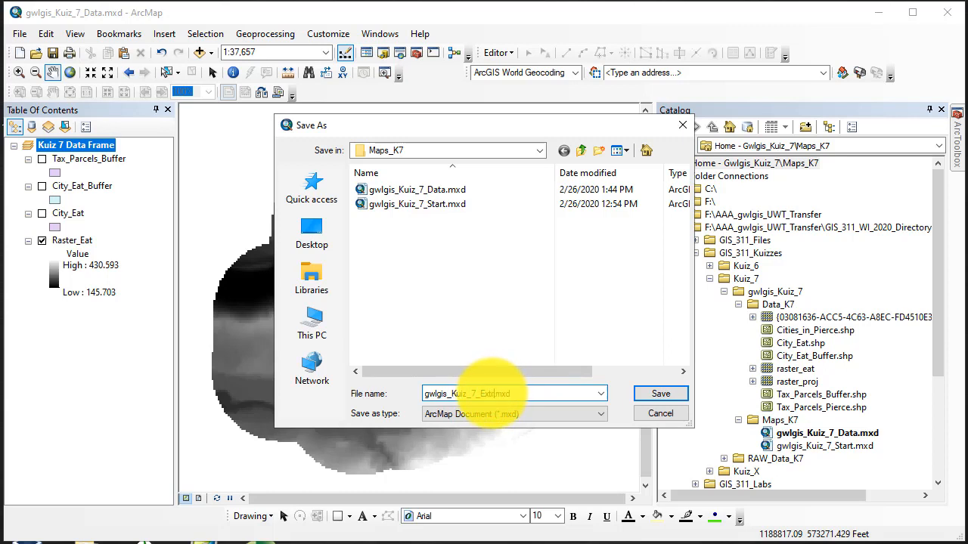
{"action": "type", "text": "act"}
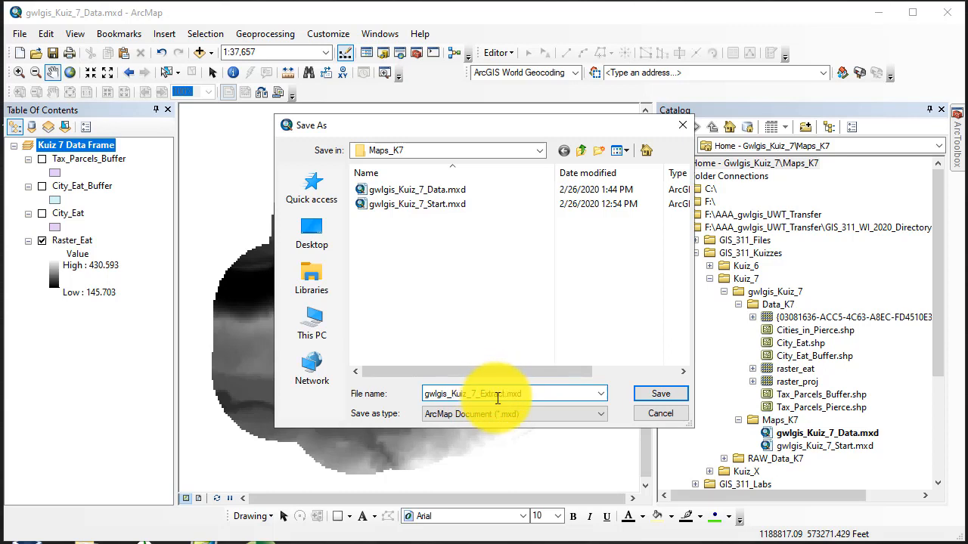
{"action": "left_click", "coordinate": [668, 393]}
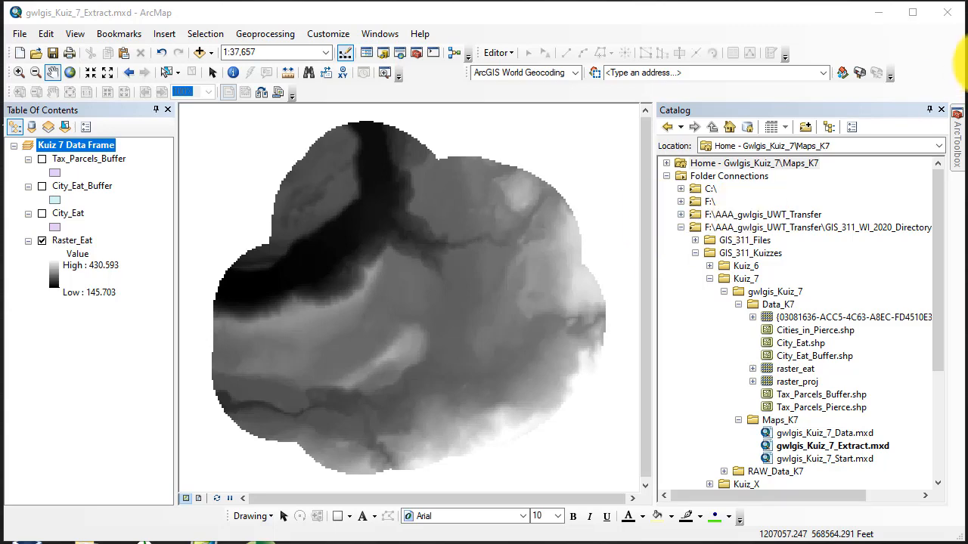
Step: Keep ArcToolbox open beside the Catalog and expand the Surface toolset of the Spatial Analyst Tools
{"action": "mouse_move", "coordinate": [958, 147]}
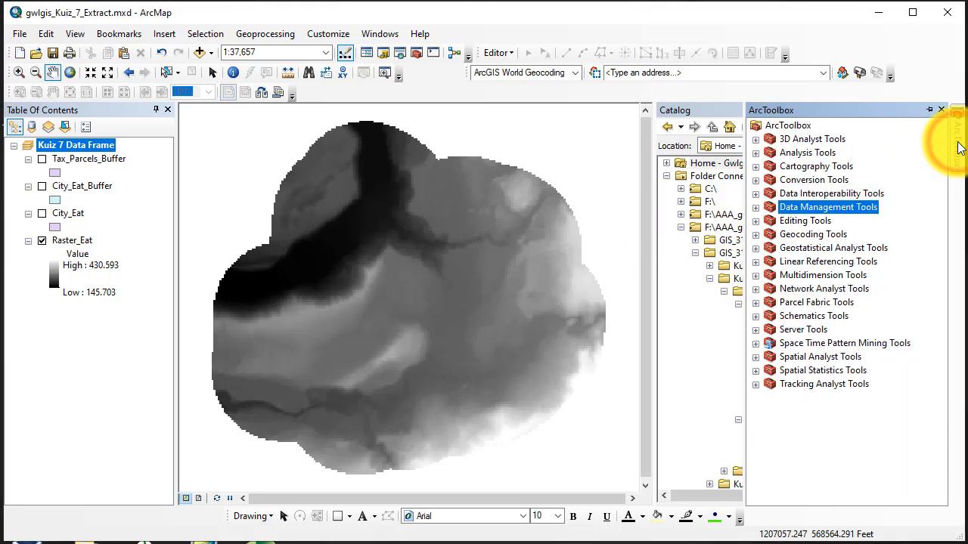
{"action": "left_click", "coordinate": [929, 110]}
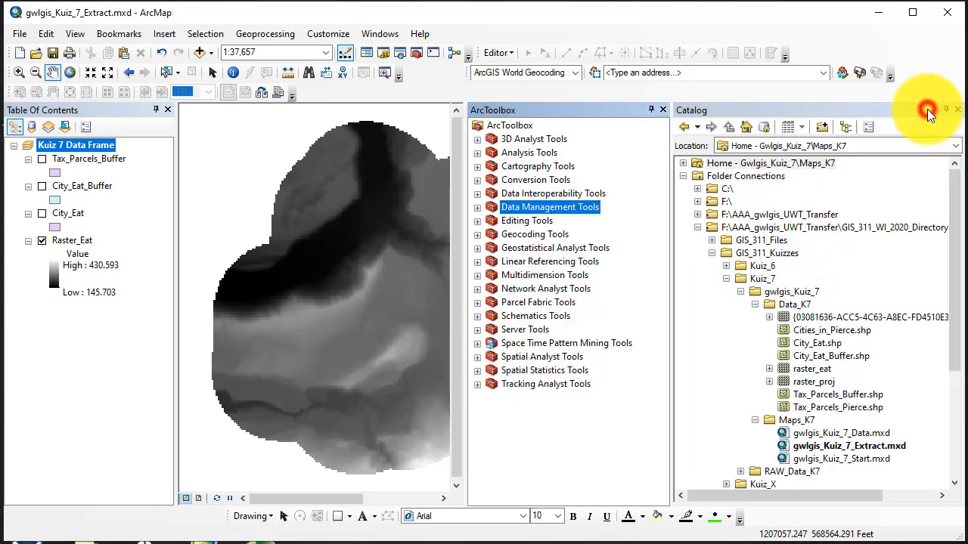
{"action": "left_click", "coordinate": [478, 357]}
{"action": "scroll", "coordinate": [485, 365], "scroll_direction": "down", "scroll_amount": 1}
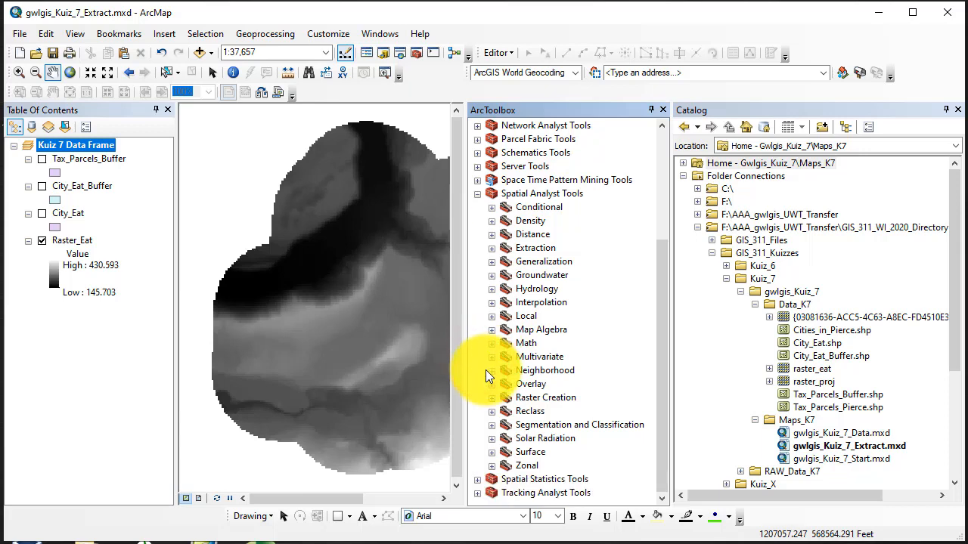
{"action": "left_click", "coordinate": [491, 452]}
{"action": "scroll", "coordinate": [498, 460], "scroll_direction": "down", "scroll_amount": 1}
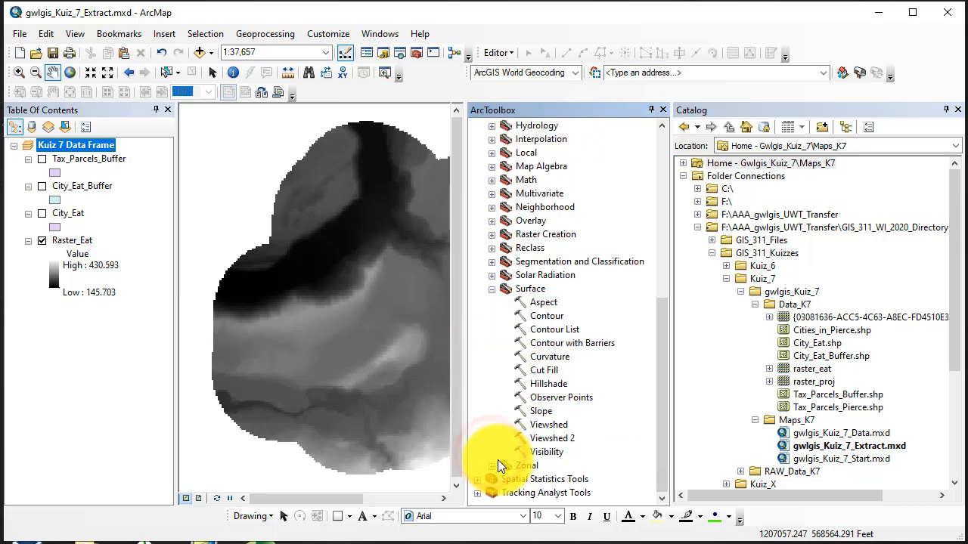
Step: Open the Hillshade tool and set Raster_Eat as its input raster
{"action": "double_click", "coordinate": [548, 383]}
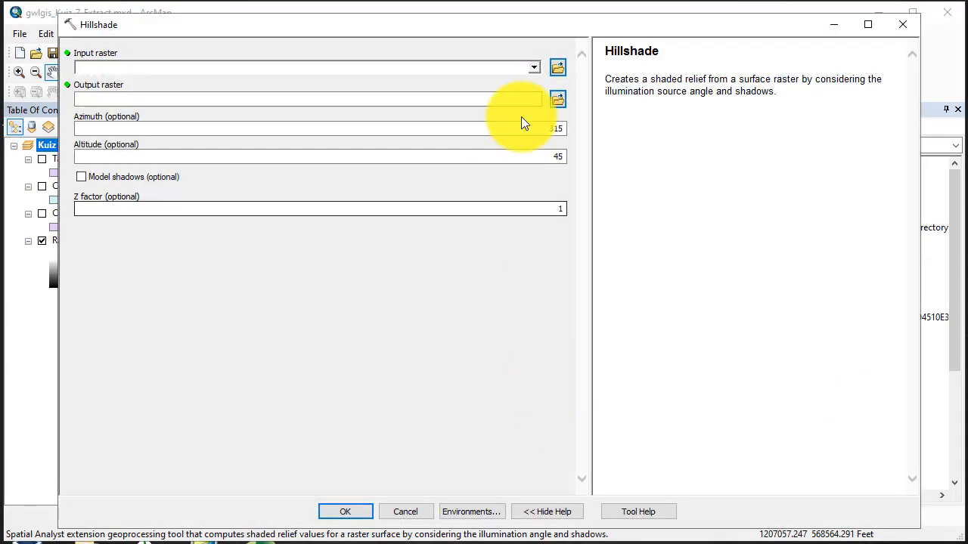
{"action": "left_click", "coordinate": [533, 68]}
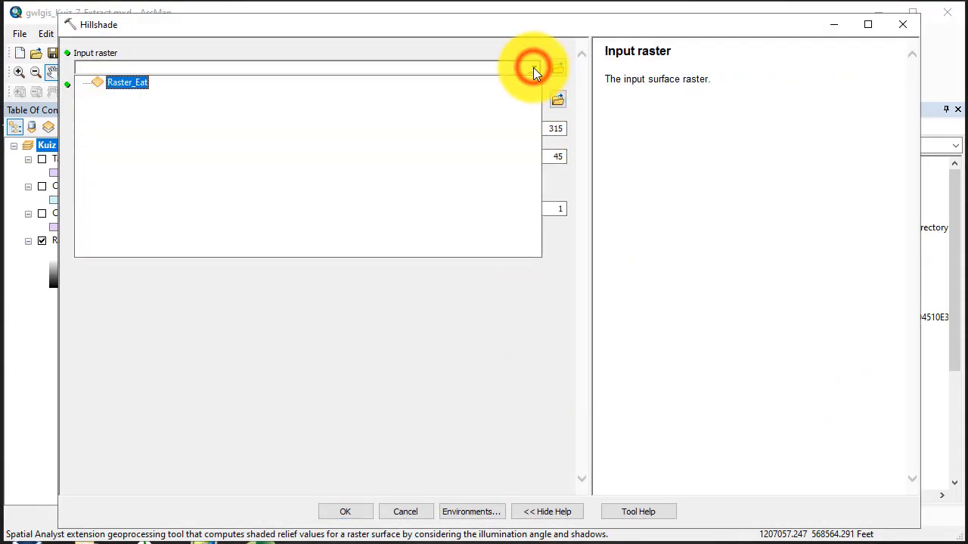
{"action": "left_click", "coordinate": [126, 81]}
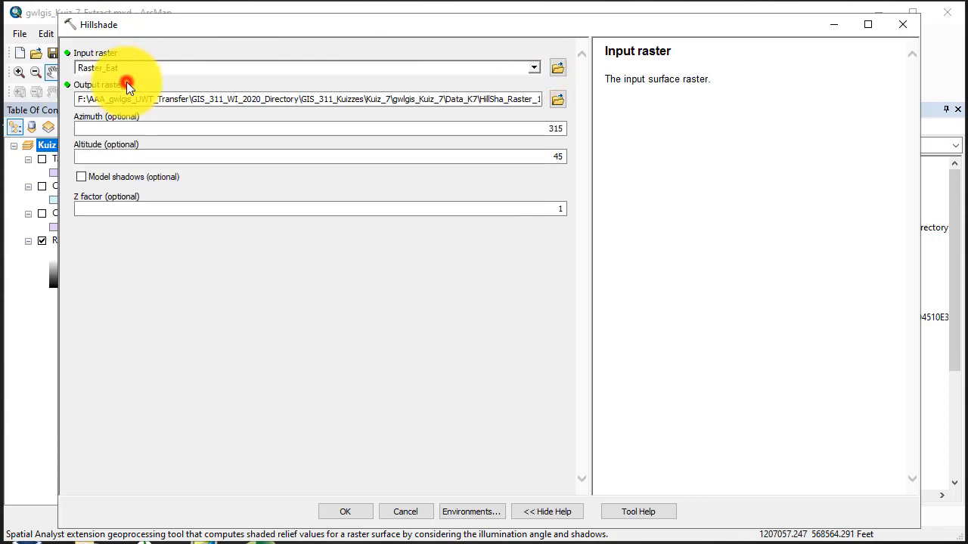
Step: Name the hillshade output raster H_Shade_Eat in the Data_K7 folder and run the Hillshade tool
{"action": "left_click", "coordinate": [558, 100]}
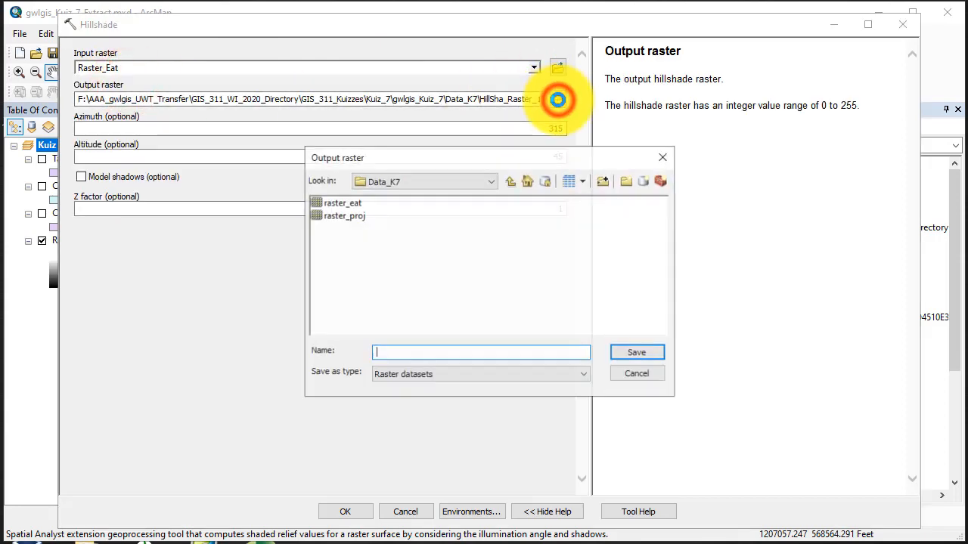
{"action": "left_click", "coordinate": [421, 346]}
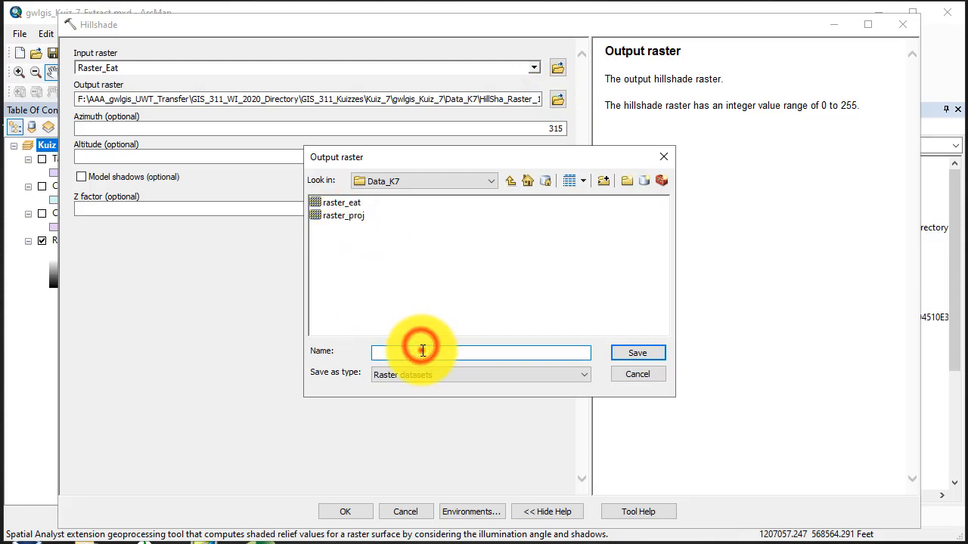
{"action": "type", "text": "H"}
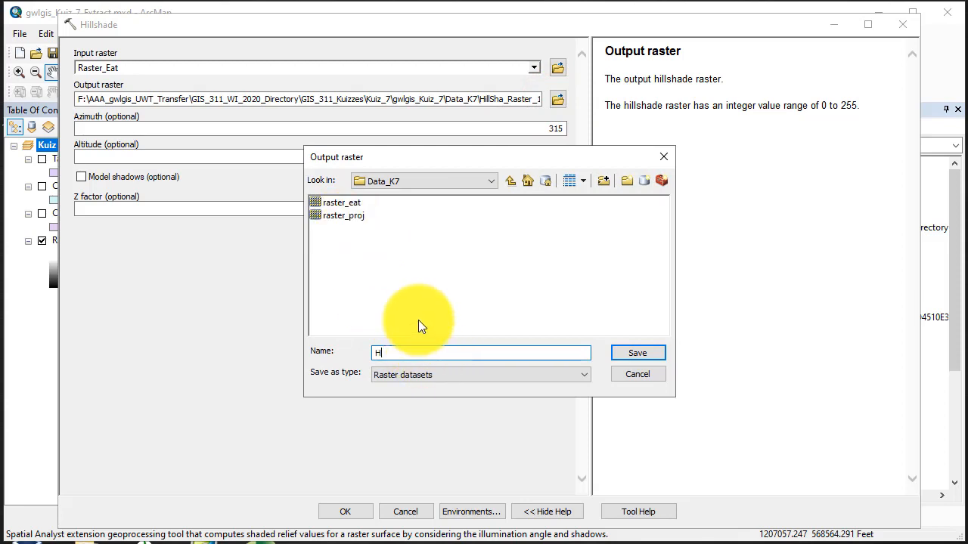
{"action": "type", "text": "_Sha"}
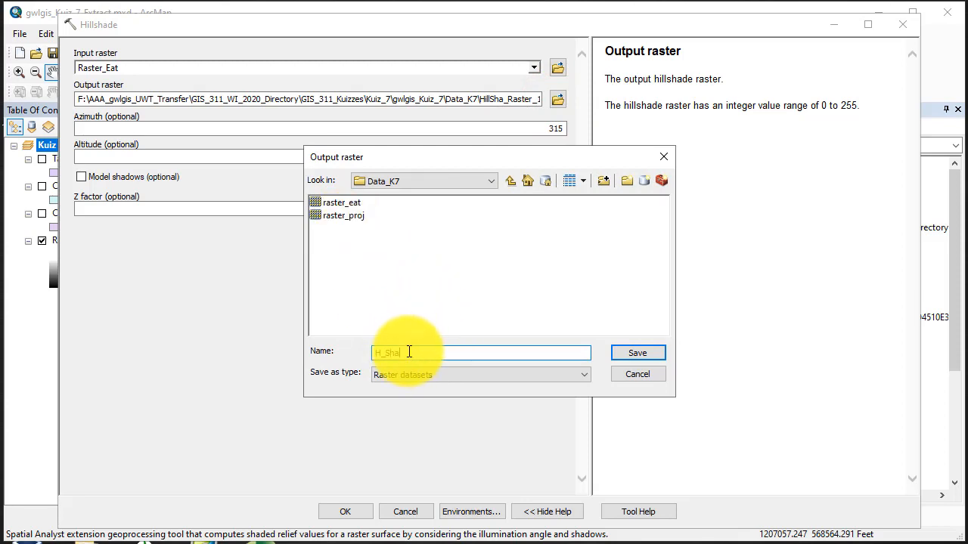
{"action": "type", "text": "de_Eat"}
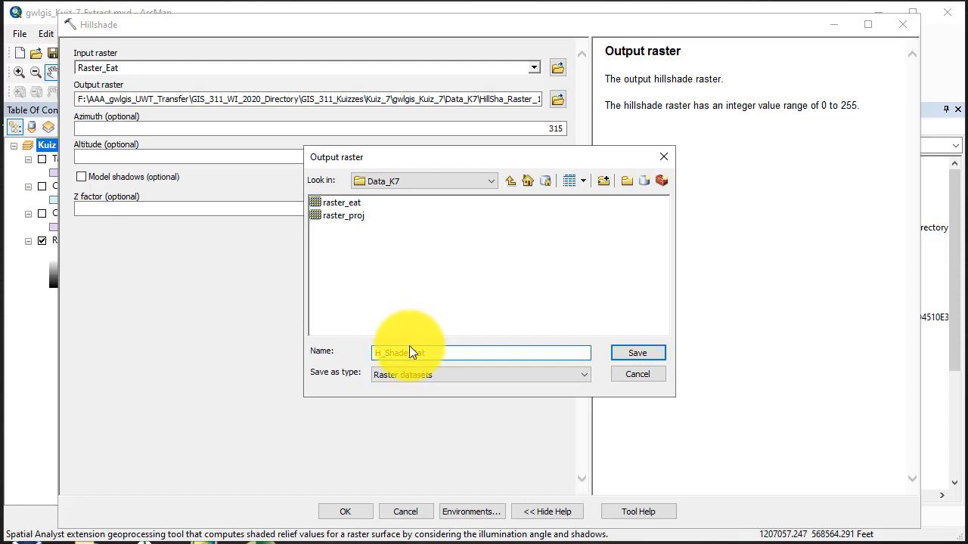
{"action": "left_click", "coordinate": [637, 352]}
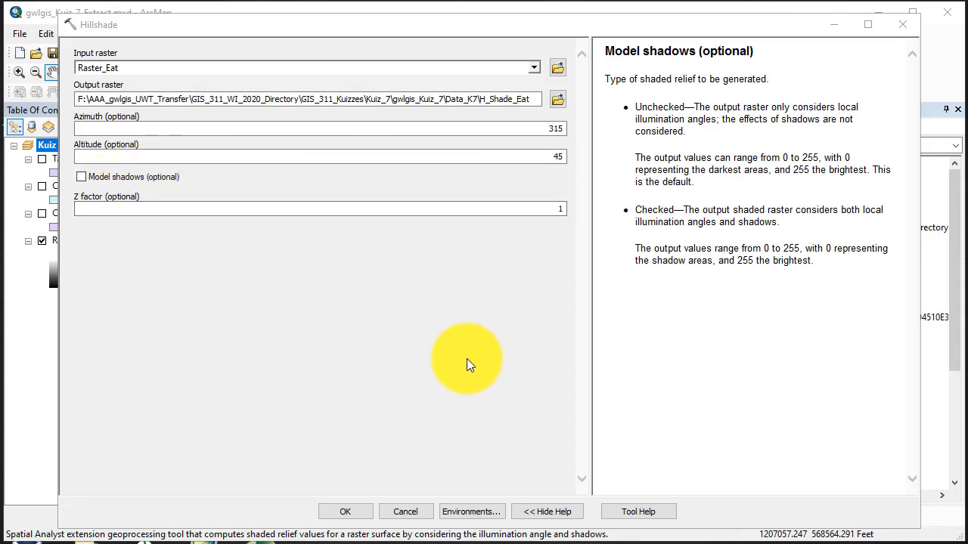
{"action": "left_click", "coordinate": [347, 511]}
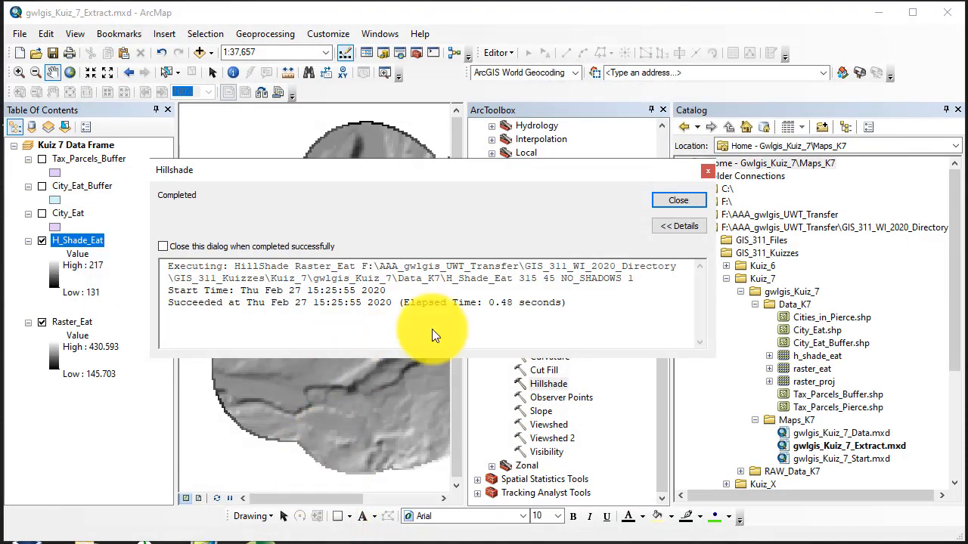
{"action": "left_click", "coordinate": [681, 200]}
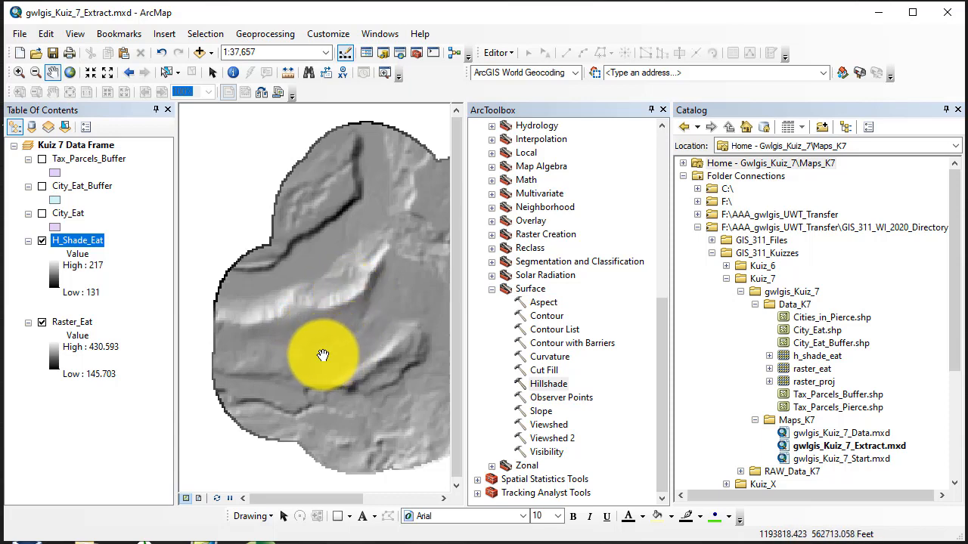
Step: Hide the H_Shade_Eat layer and open the Surface toolset's Slope tool with Raster_Eat as its input raster
{"action": "left_click", "coordinate": [42, 240]}
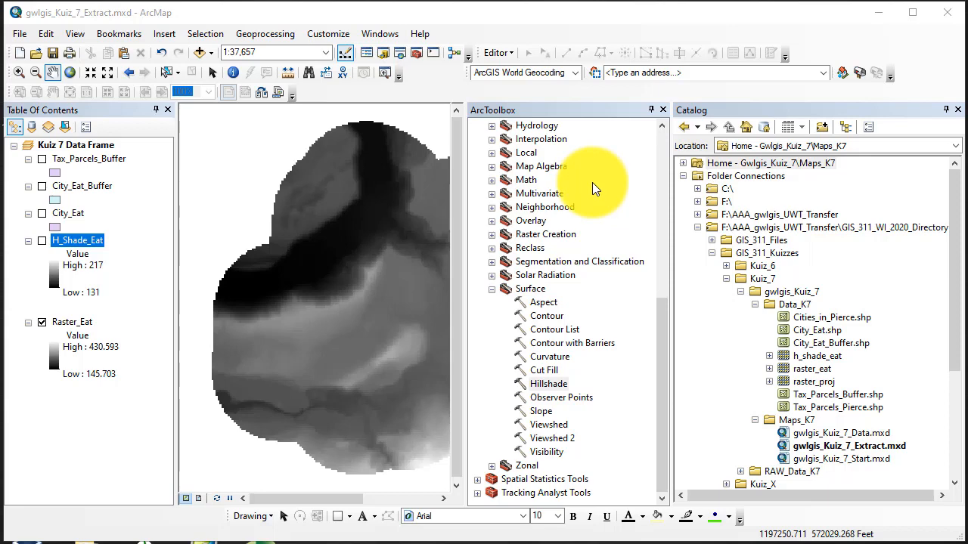
{"action": "double_click", "coordinate": [540, 411]}
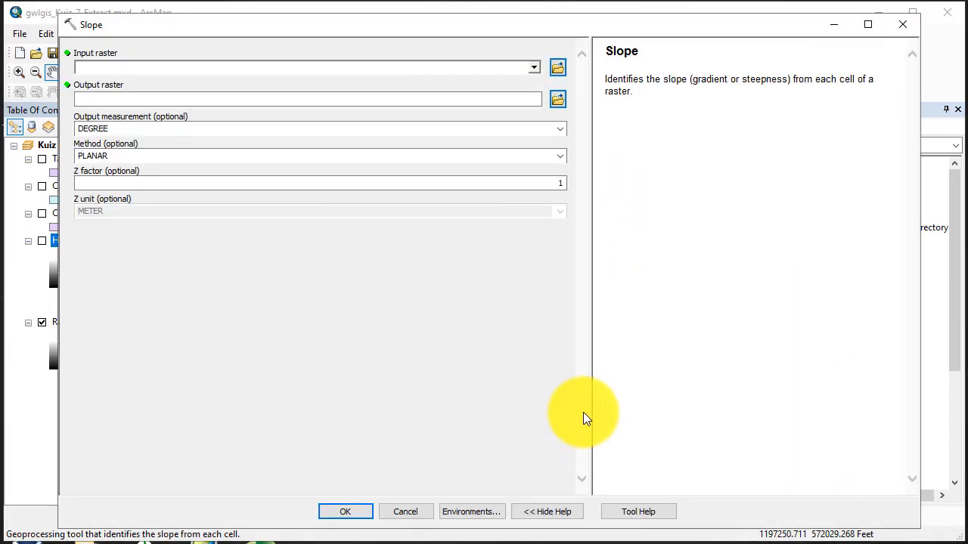
{"action": "left_click", "coordinate": [534, 68]}
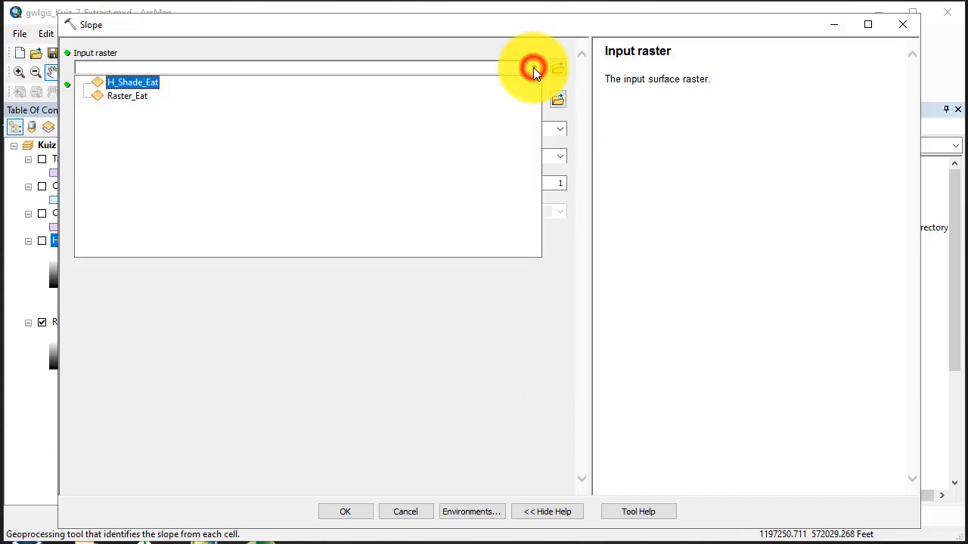
{"action": "left_click", "coordinate": [132, 96]}
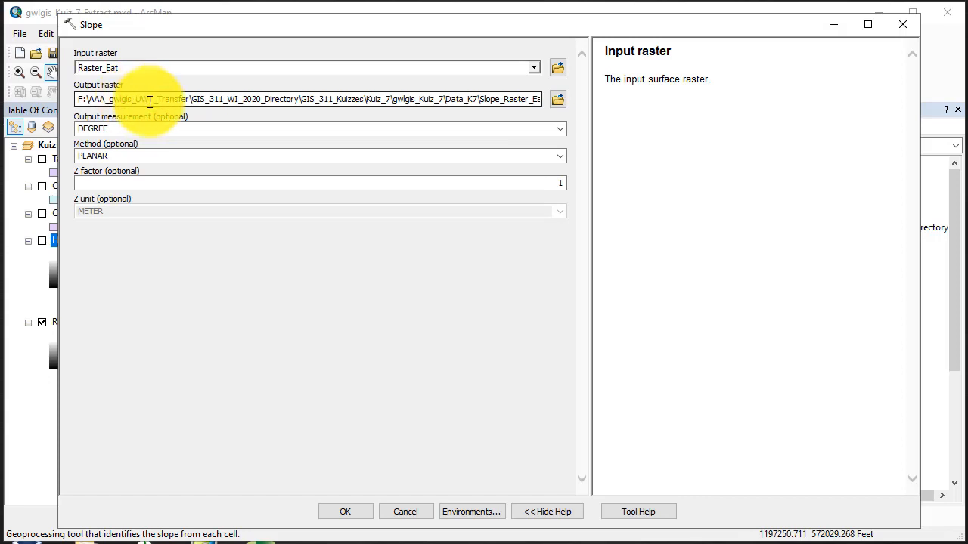
Step: Name the slope output raster Slope_Eat in the Data_K7 folder and run the Slope tool
{"action": "left_click", "coordinate": [555, 100]}
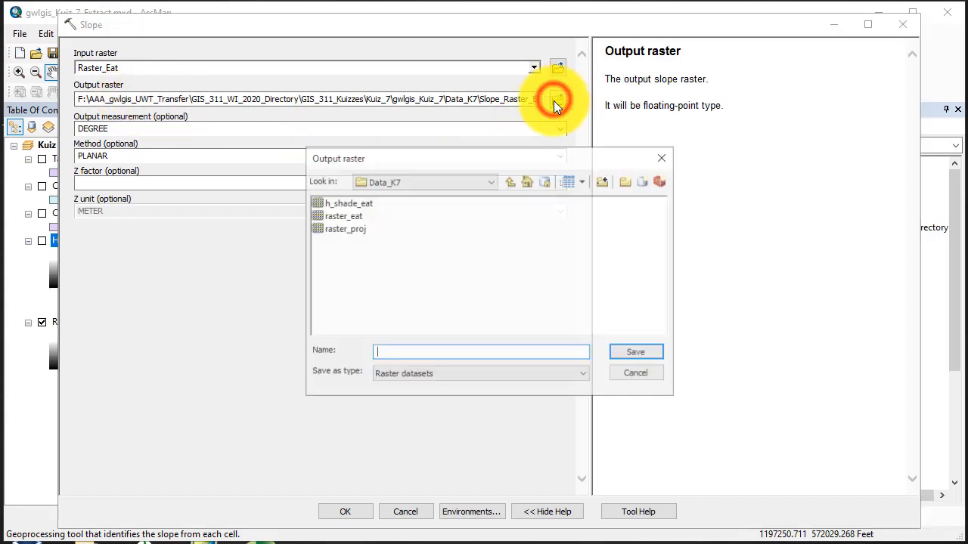
{"action": "left_click", "coordinate": [413, 359]}
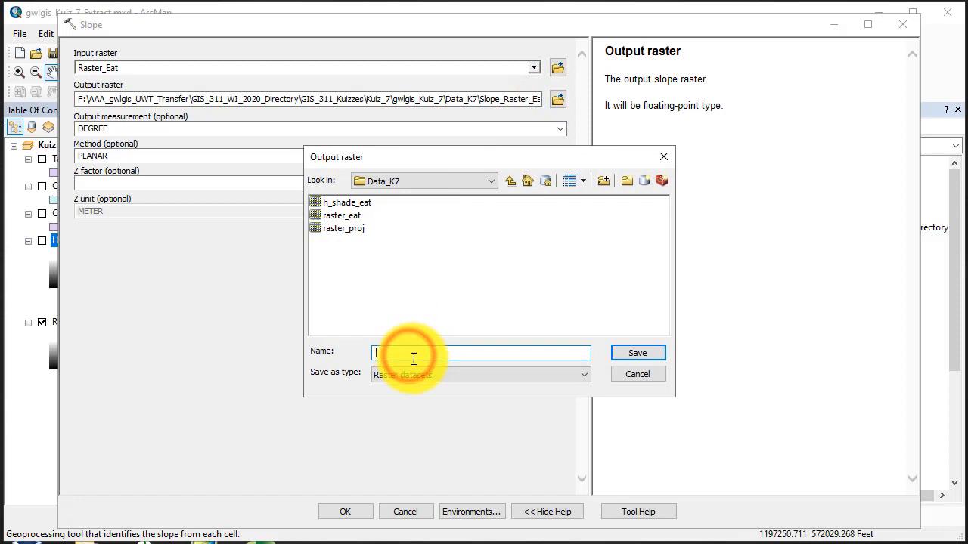
{"action": "type", "text": "Slope_"}
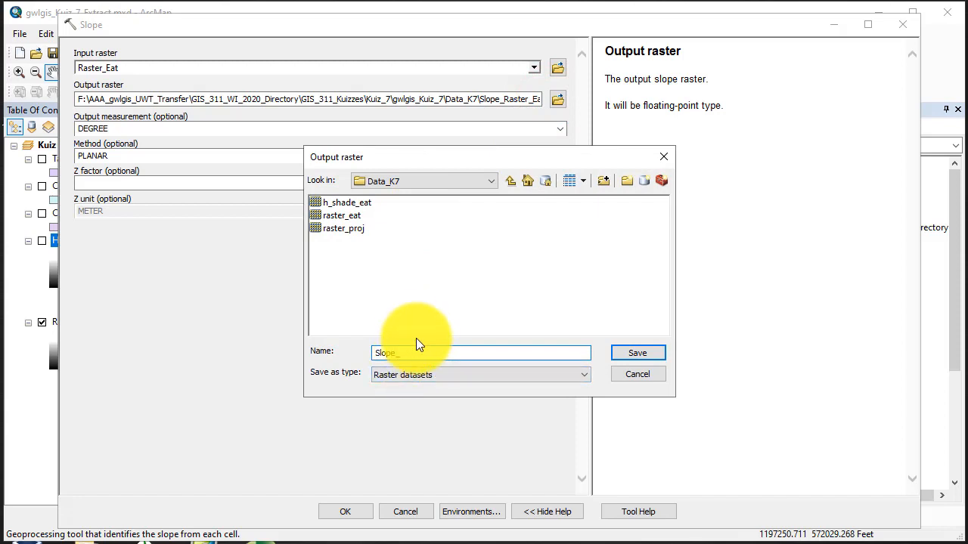
{"action": "type", "text": "Eat"}
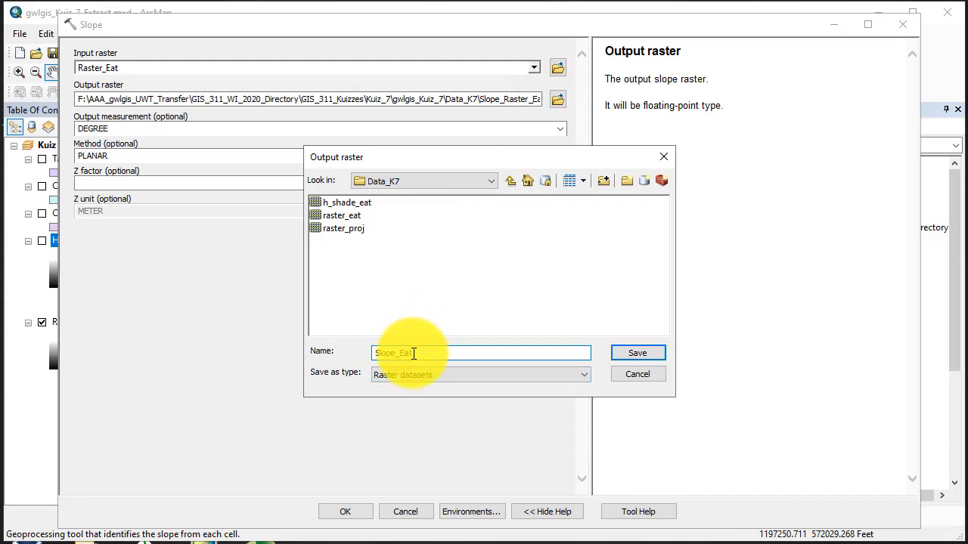
{"action": "left_click", "coordinate": [644, 350]}
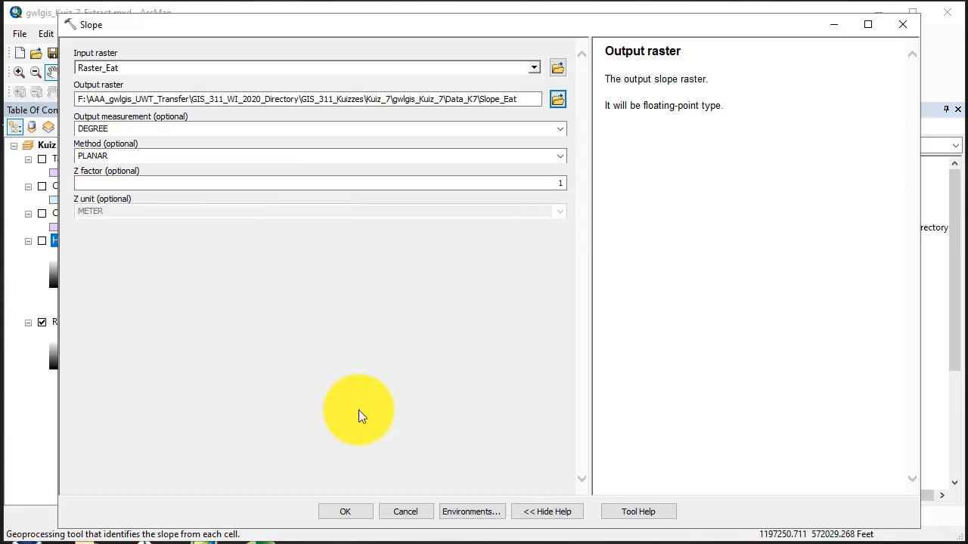
{"action": "left_click", "coordinate": [349, 512]}
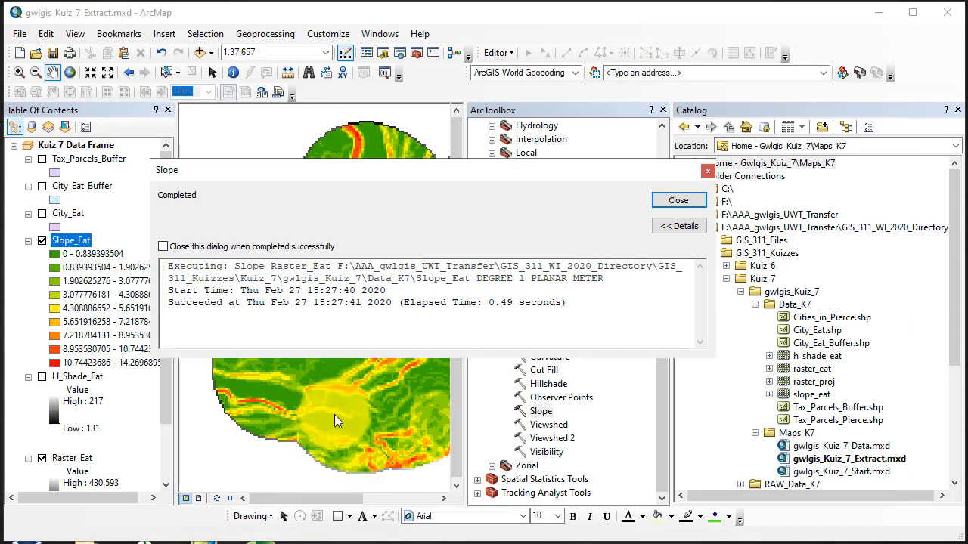
{"action": "left_click", "coordinate": [683, 202]}
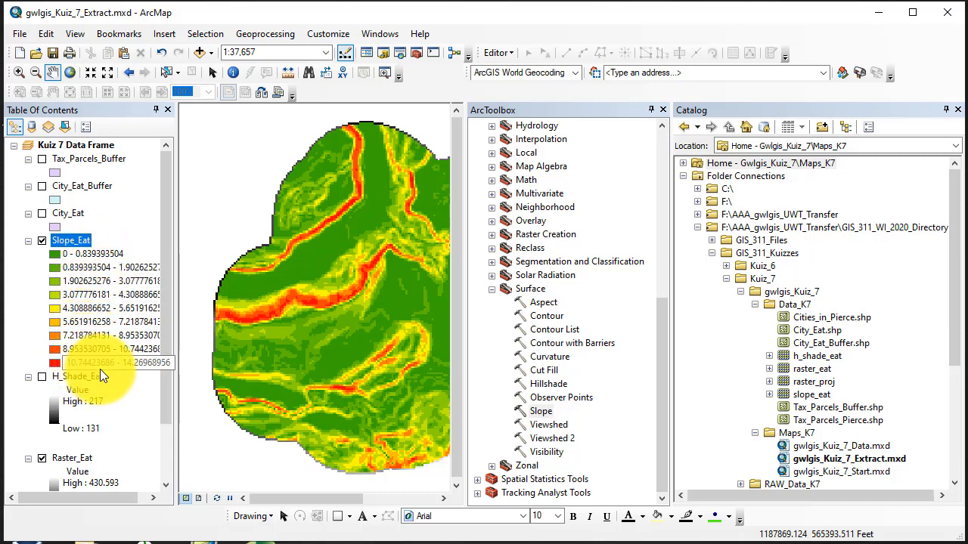
{"action": "left_click", "coordinate": [76, 241]}
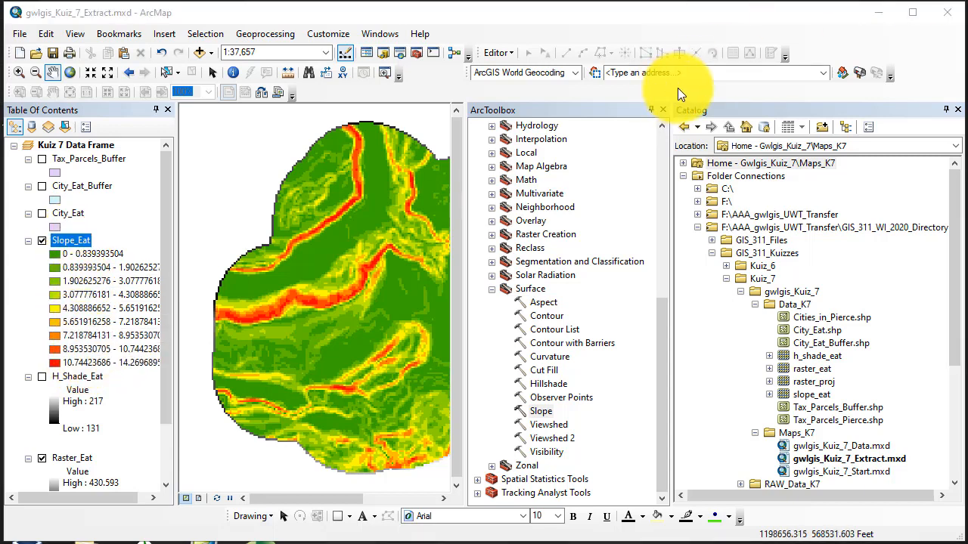
{"action": "left_click", "coordinate": [687, 111]}
{"action": "left_click_drag", "start_coordinate": [686, 110], "coordinate": [642, 163]}
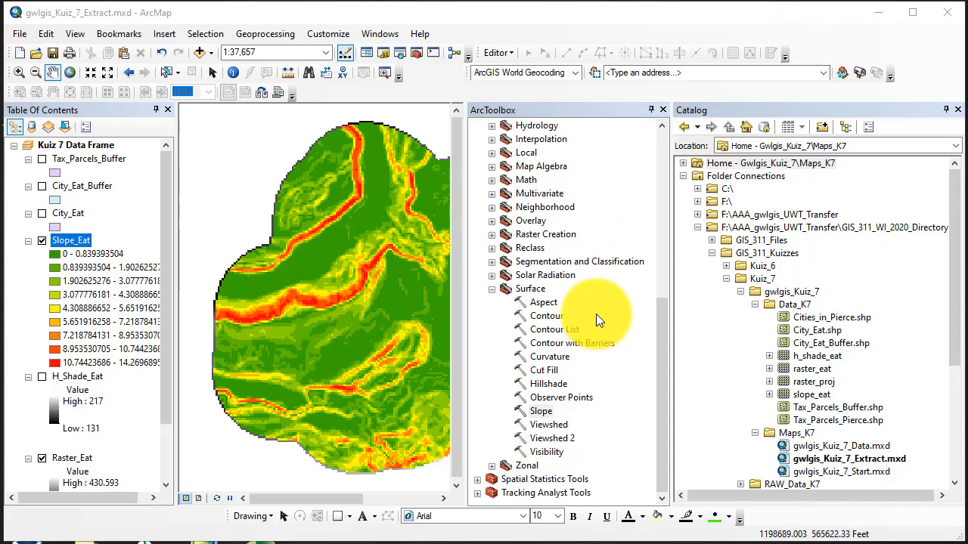
Step: Open the Reclassify tool from the Spatial Analyst Reclass toolset and set Slope_Eat as its input raster
{"action": "scroll", "coordinate": [597, 319], "scroll_direction": "up", "scroll_amount": 5}
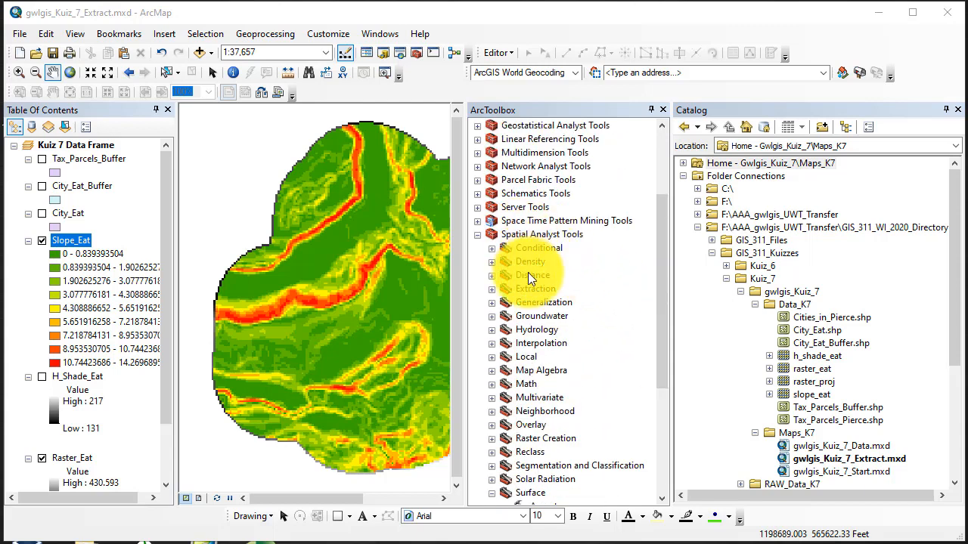
{"action": "scroll", "coordinate": [529, 250], "scroll_direction": "down", "scroll_amount": 5}
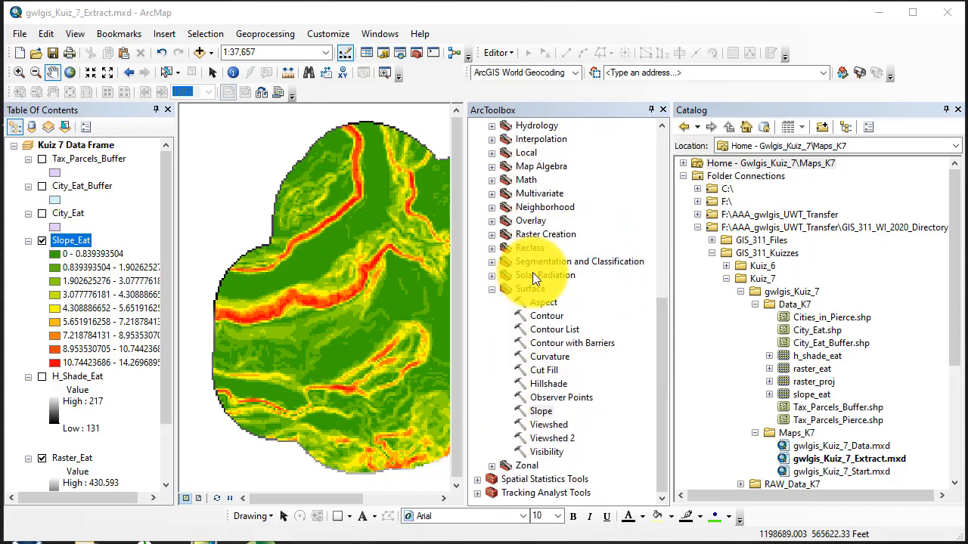
{"action": "left_click", "coordinate": [492, 248]}
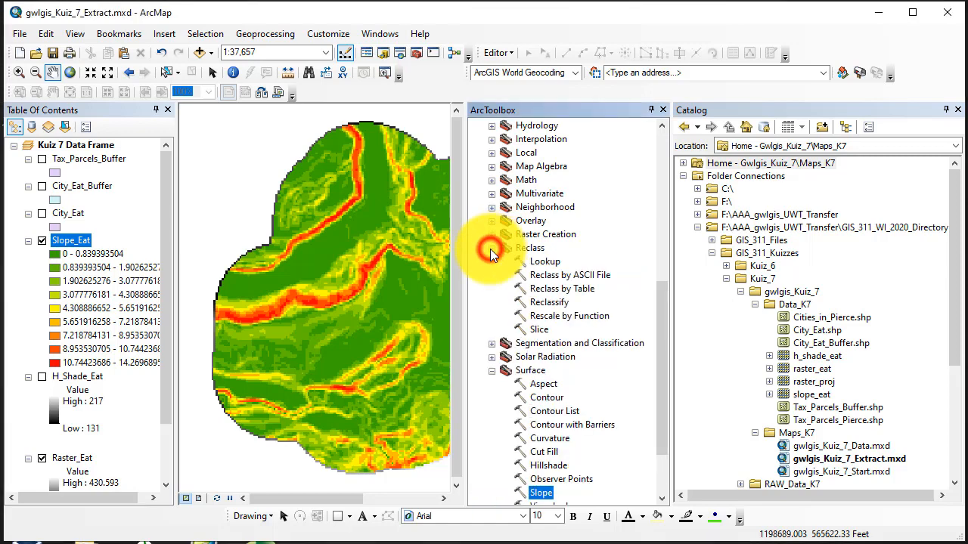
{"action": "double_click", "coordinate": [547, 302]}
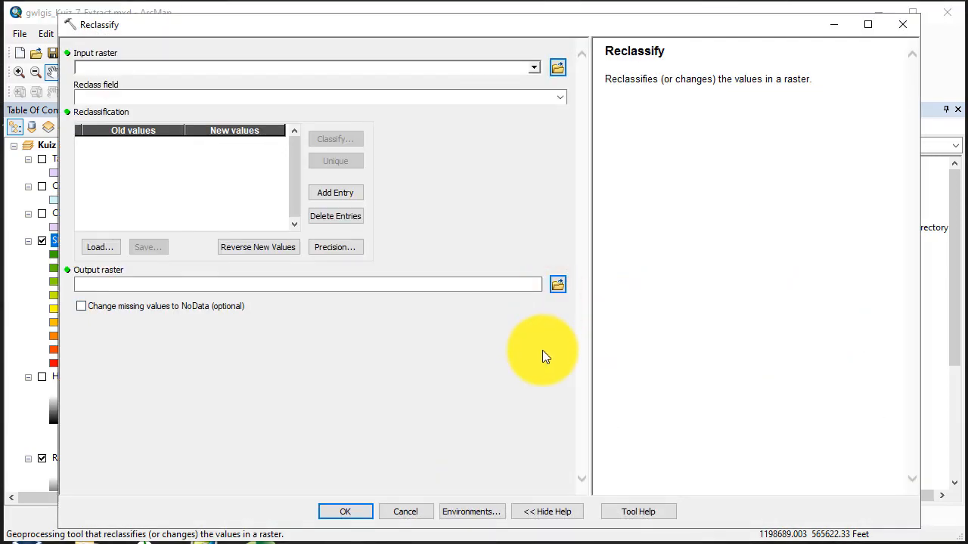
{"action": "left_click", "coordinate": [538, 70]}
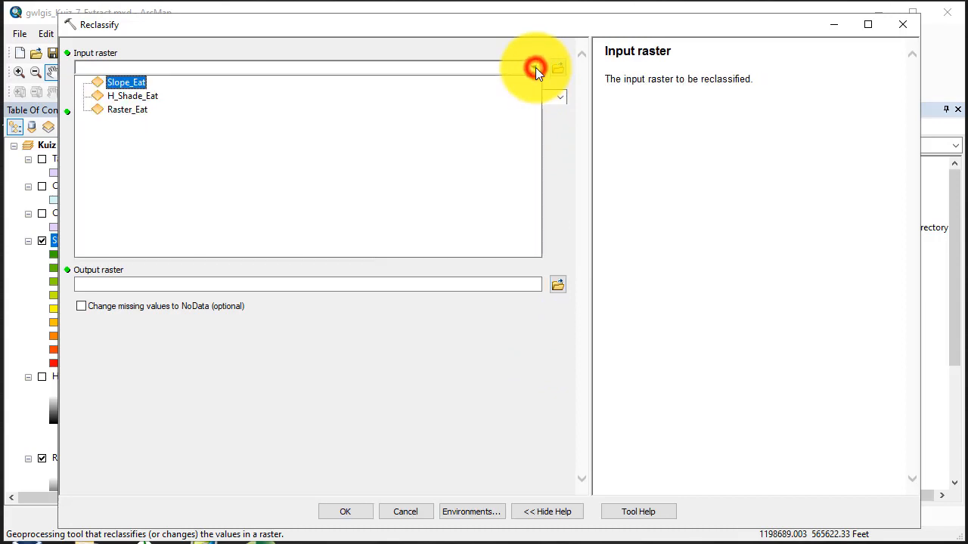
{"action": "left_click", "coordinate": [132, 84]}
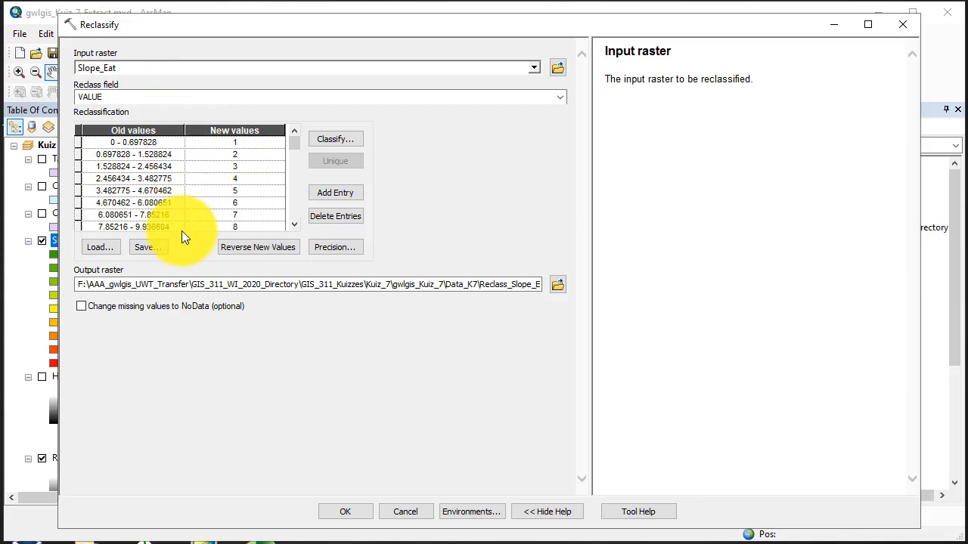
Step: Compare the reclassification ranges with the Slope_Eat legend and open the Classification settings for the old values
{"action": "left_click", "coordinate": [292, 143]}
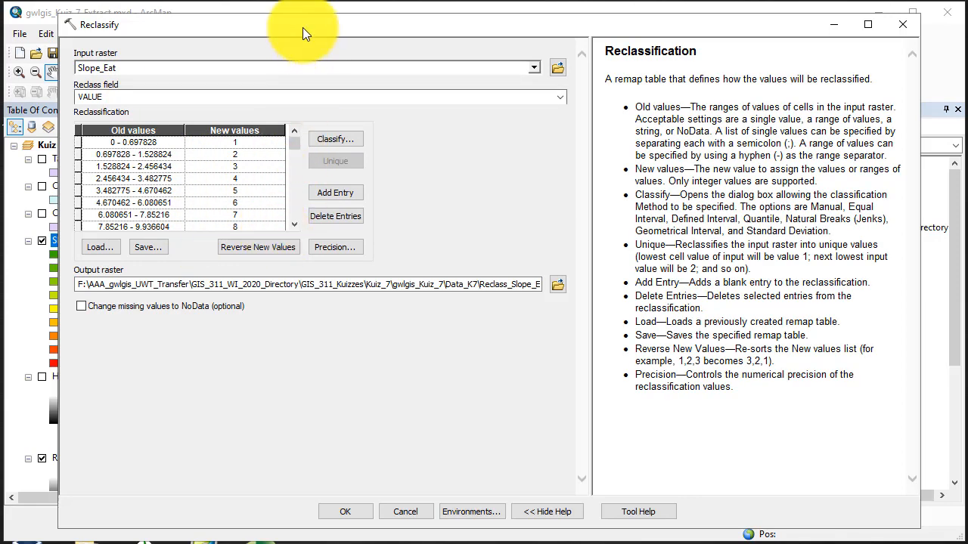
{"action": "left_click_drag", "start_coordinate": [303, 27], "coordinate": [476, 18]}
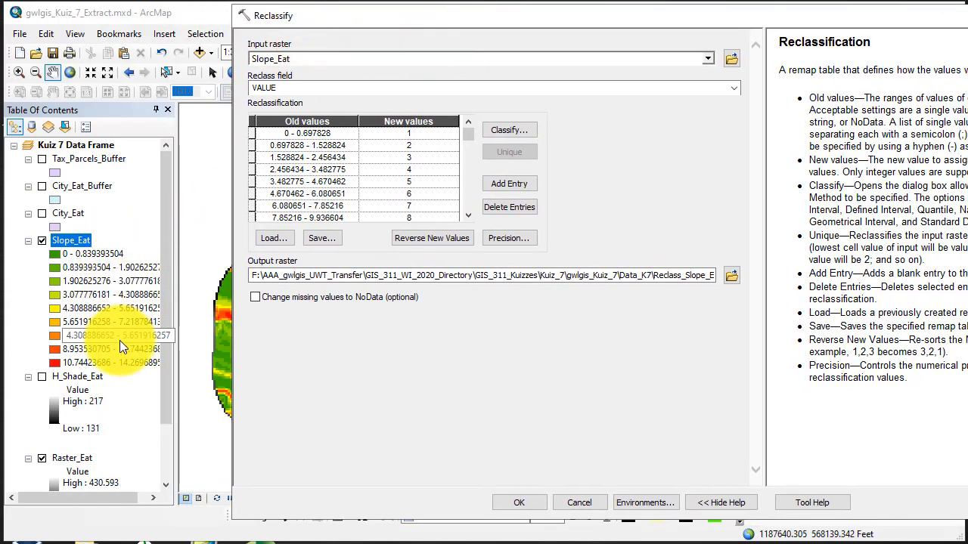
{"action": "left_click_drag", "start_coordinate": [660, 15], "coordinate": [470, 17]}
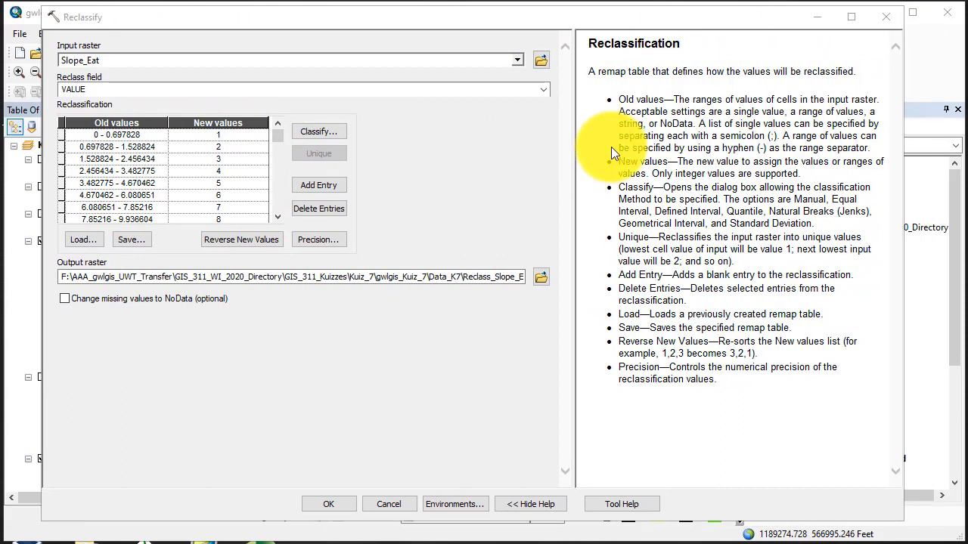
{"action": "left_click", "coordinate": [336, 131]}
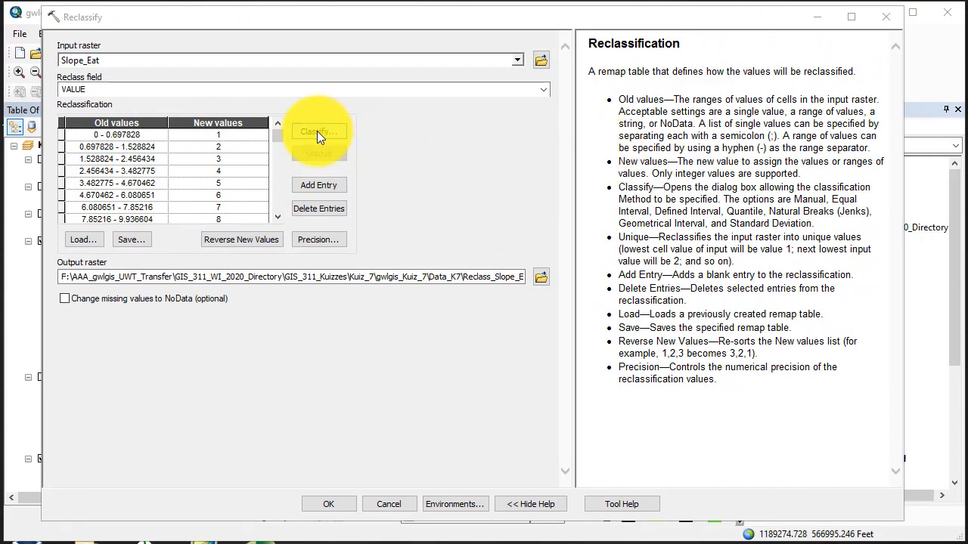
{"action": "left_click", "coordinate": [310, 130]}
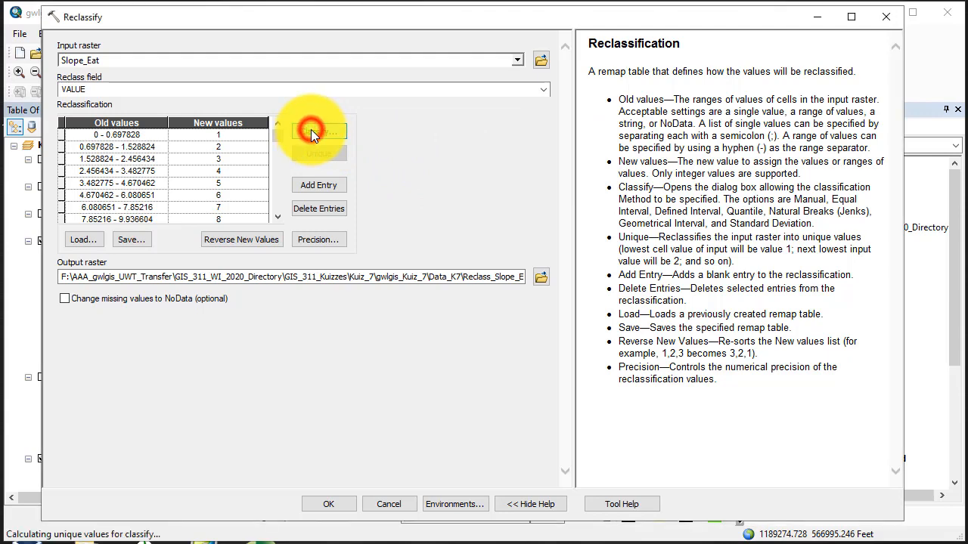
{"action": "left_click_drag", "start_coordinate": [383, 91], "coordinate": [332, 98]}
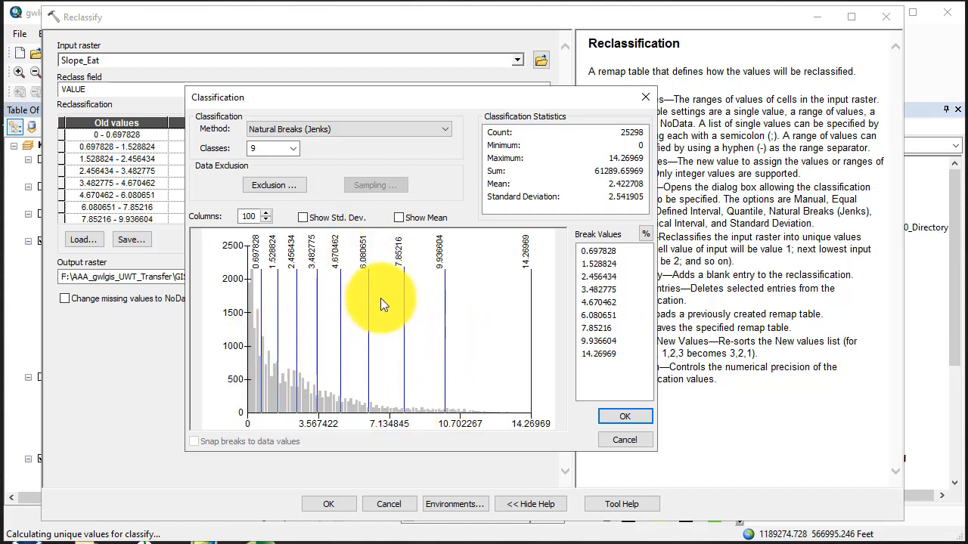
Step: Delete the 9.936604, 7.85216 and 6.080651 class breaks from the slope histogram
{"action": "left_click", "coordinate": [444, 335]}
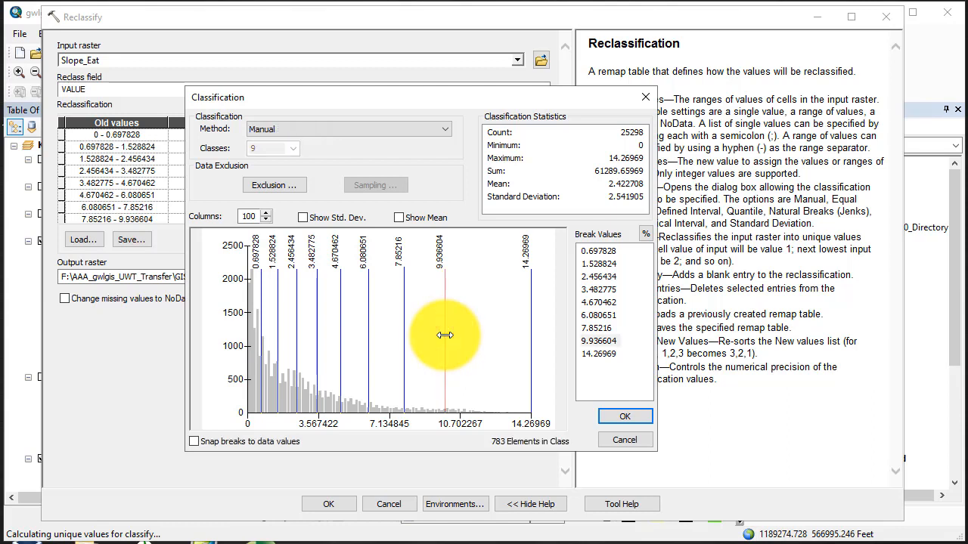
{"action": "right_click", "coordinate": [444, 335]}
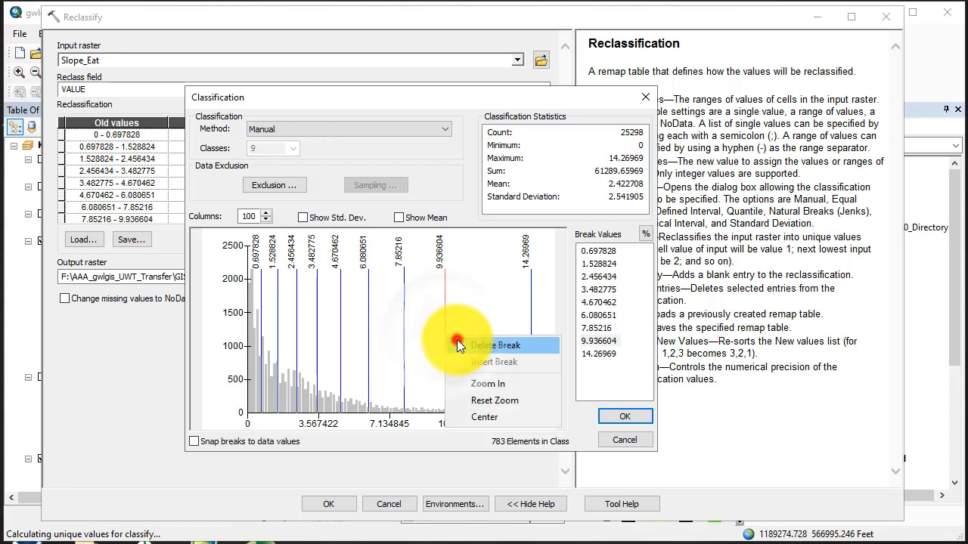
{"action": "left_click", "coordinate": [456, 340]}
{"action": "left_click", "coordinate": [404, 333]}
{"action": "right_click", "coordinate": [405, 338]}
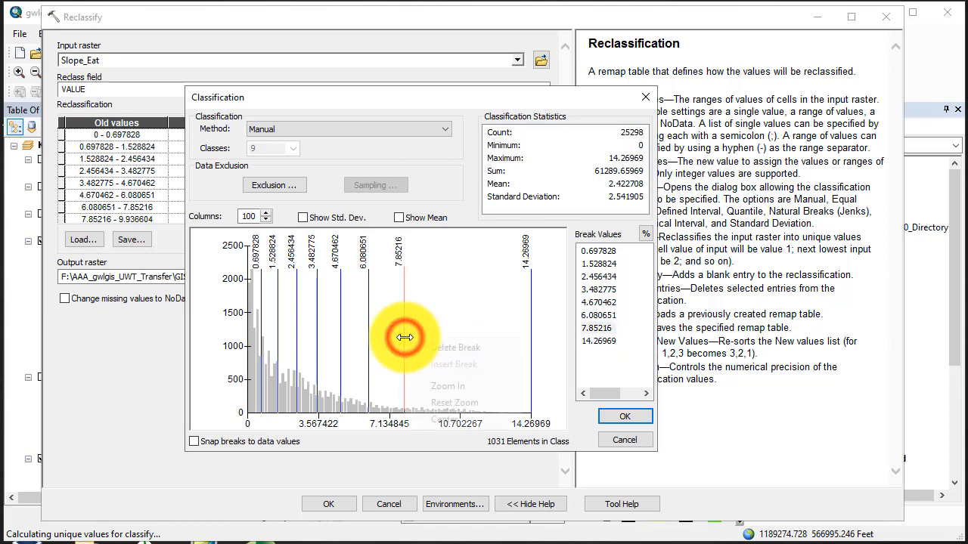
{"action": "left_click", "coordinate": [424, 346]}
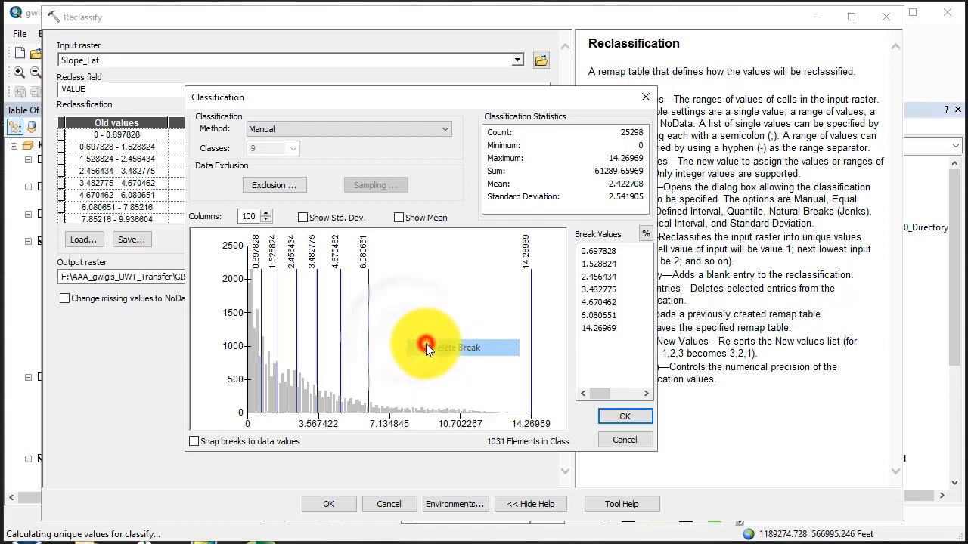
{"action": "left_click", "coordinate": [369, 329]}
{"action": "right_click", "coordinate": [368, 329]}
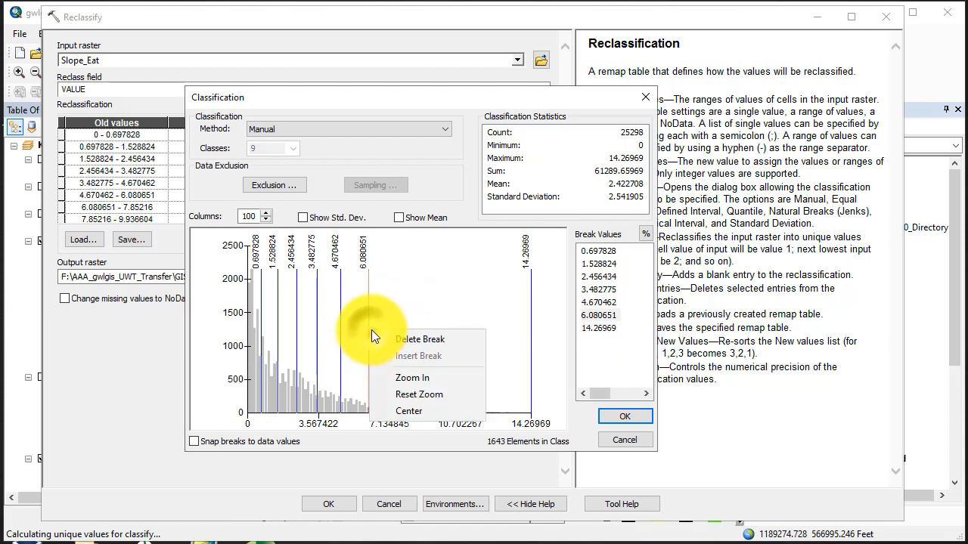
{"action": "left_click", "coordinate": [386, 334]}
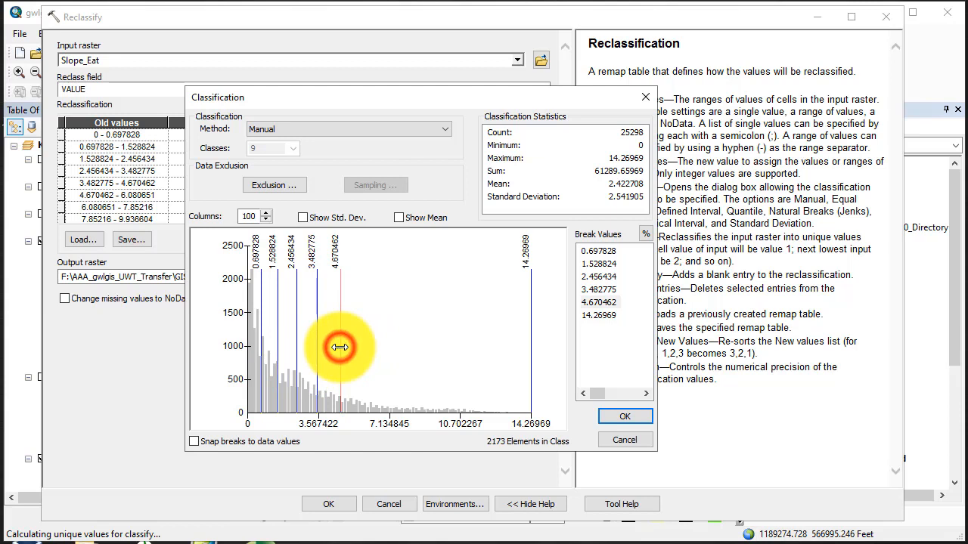
Step: Delete the 4.670462, 3.482775 and 2.456434 class breaks from the slope histogram
{"action": "right_click", "coordinate": [341, 348]}
{"action": "left_click", "coordinate": [358, 353]}
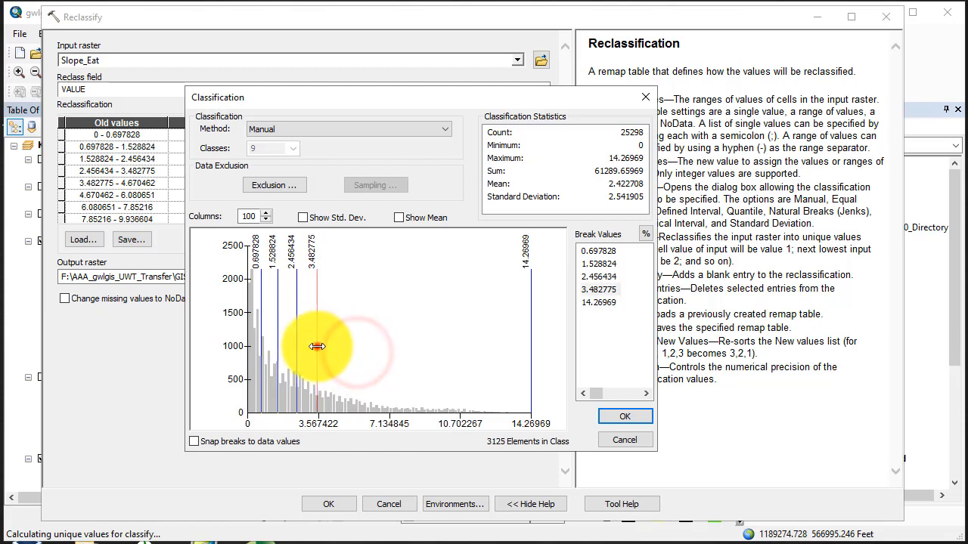
{"action": "right_click", "coordinate": [317, 345]}
{"action": "left_click", "coordinate": [334, 354]}
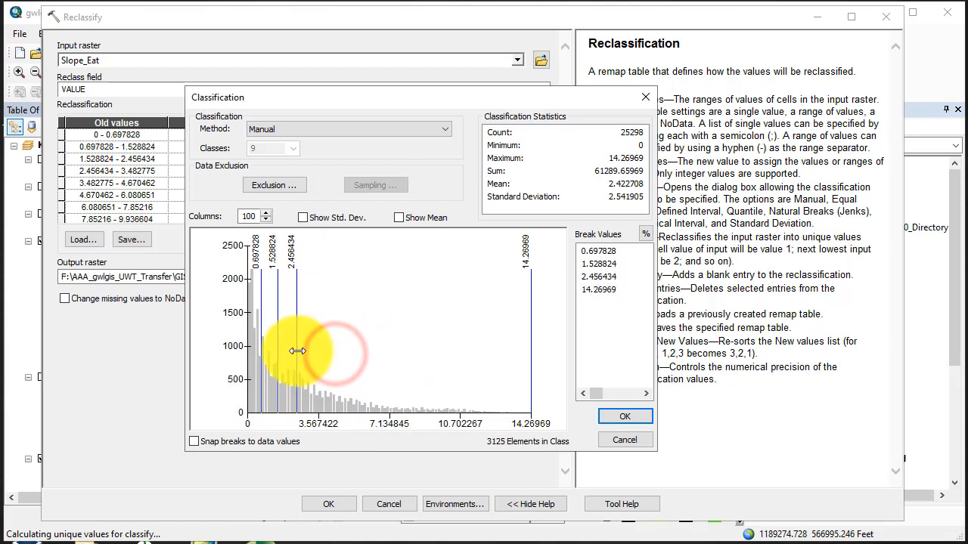
{"action": "right_click", "coordinate": [298, 351]}
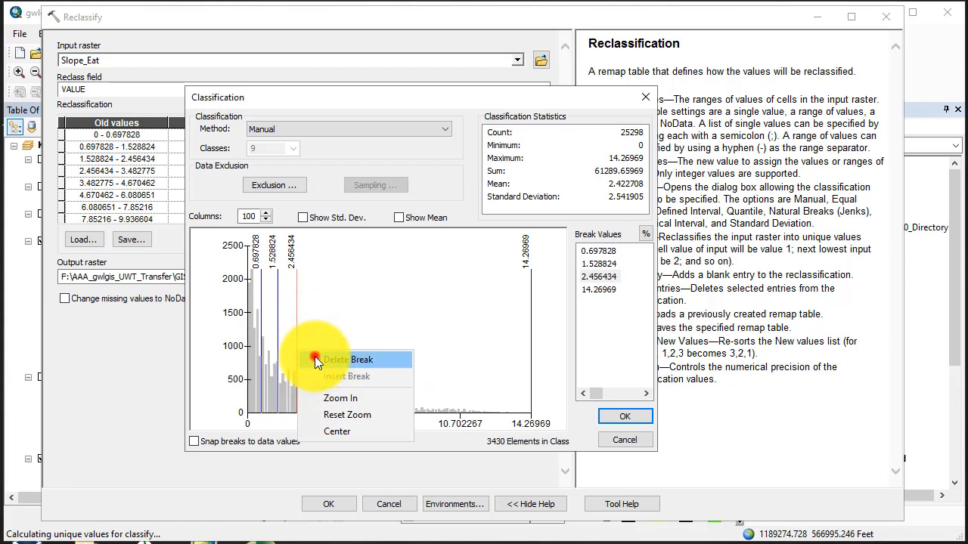
{"action": "left_click", "coordinate": [315, 356]}
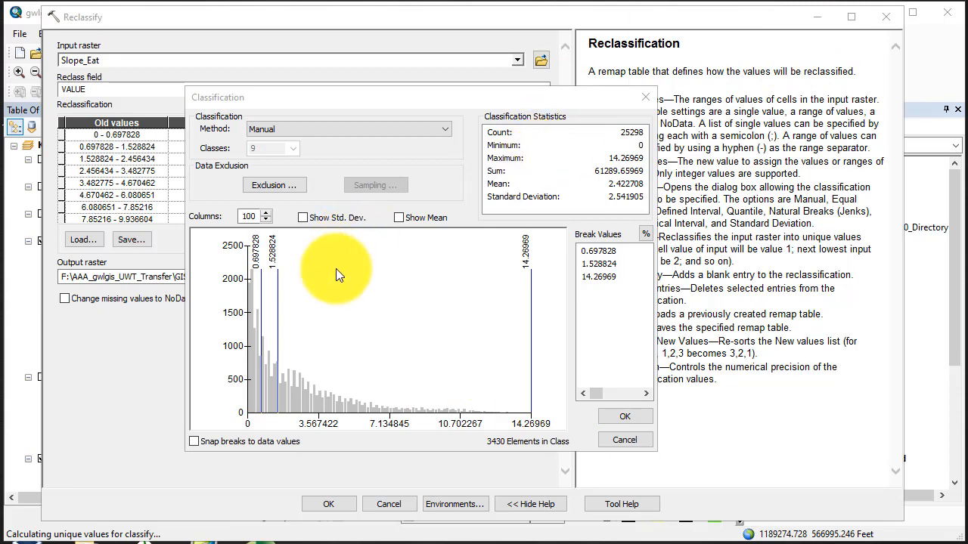
Step: Move the two inner breaks on the histogram to about 1.14 and 8.44
{"action": "left_click_drag", "start_coordinate": [277, 315], "coordinate": [405, 312]}
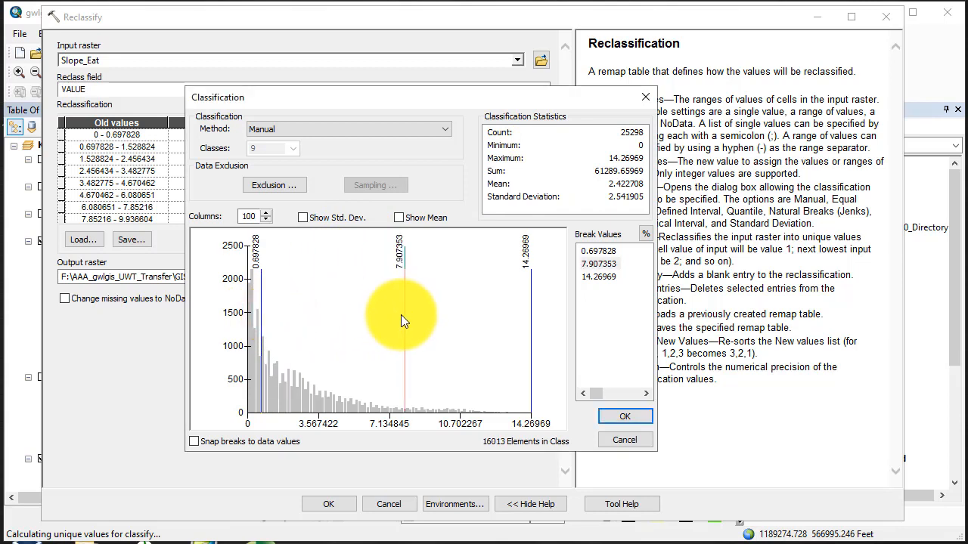
{"action": "left_click_drag", "start_coordinate": [262, 319], "coordinate": [270, 318]}
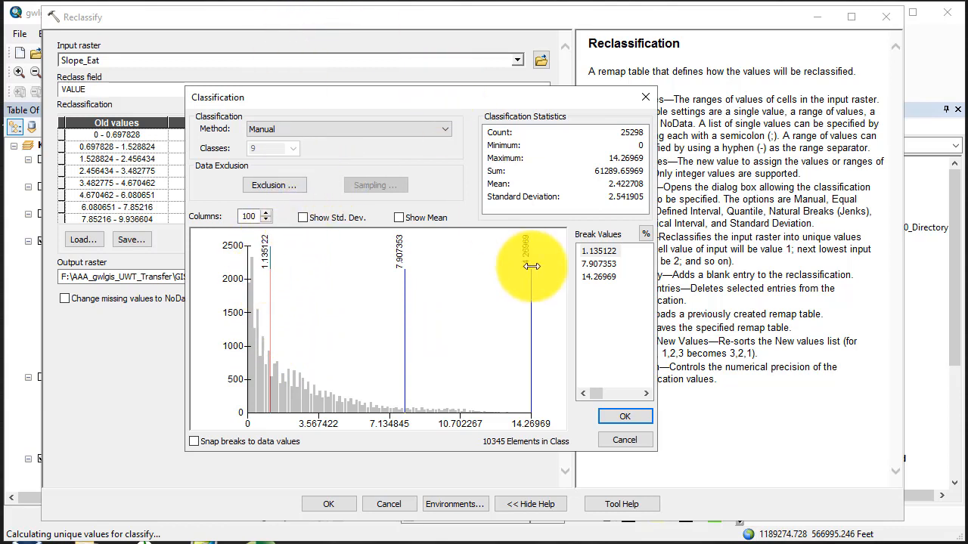
{"action": "left_click_drag", "start_coordinate": [405, 330], "coordinate": [415, 329]}
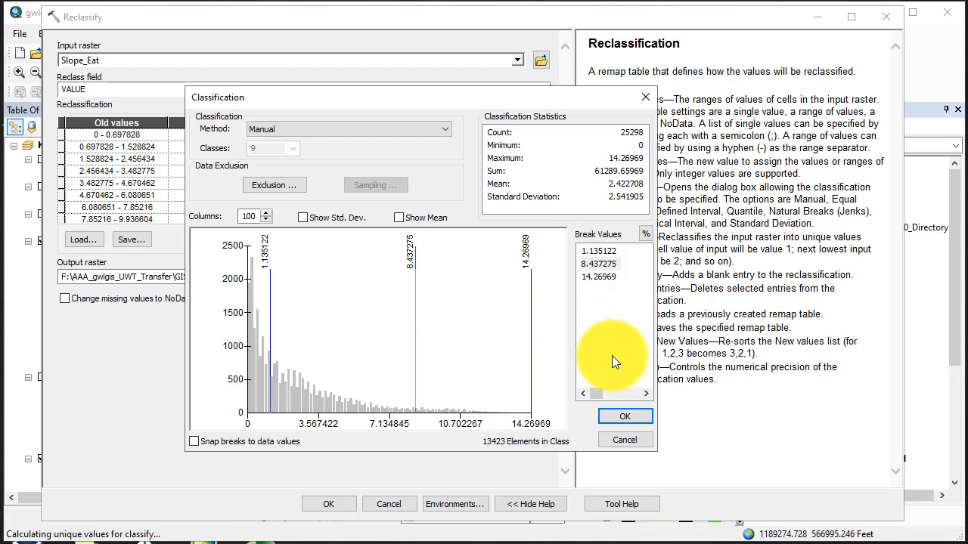
Step: Set the first two break values to 1.1 and 8.5, extend the last break to about 14.37, and accept the classification
{"action": "left_click", "coordinate": [602, 249]}
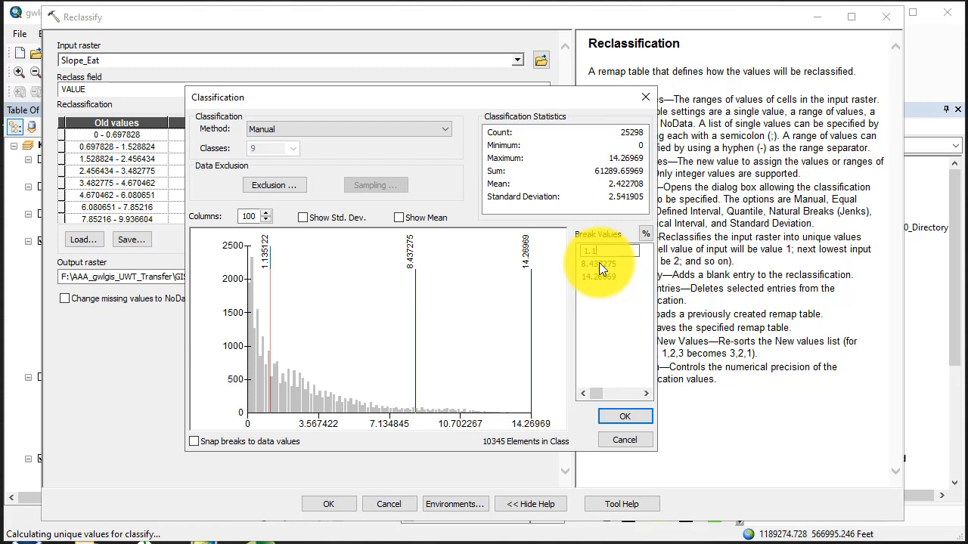
{"action": "left_click", "coordinate": [599, 265]}
{"action": "left_click", "coordinate": [598, 263]}
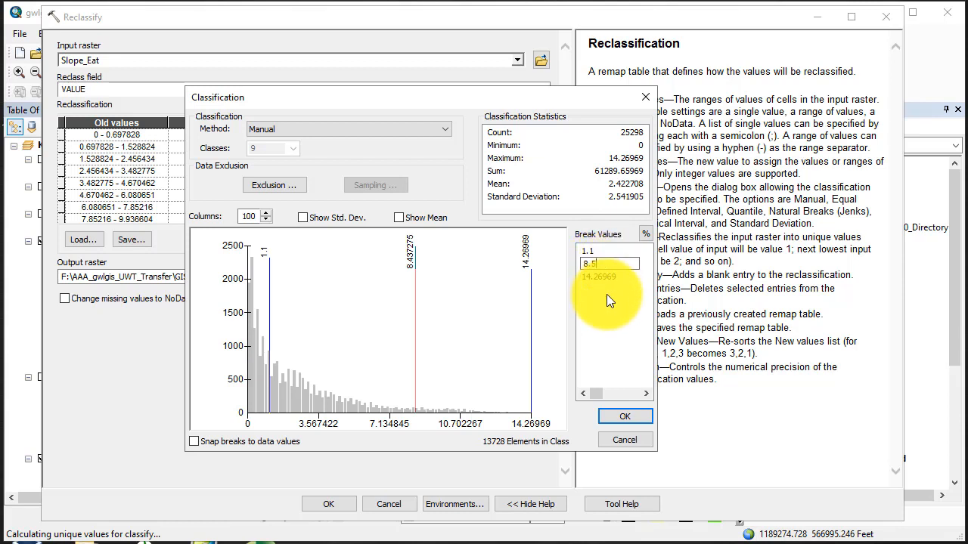
{"action": "left_click", "coordinate": [505, 303]}
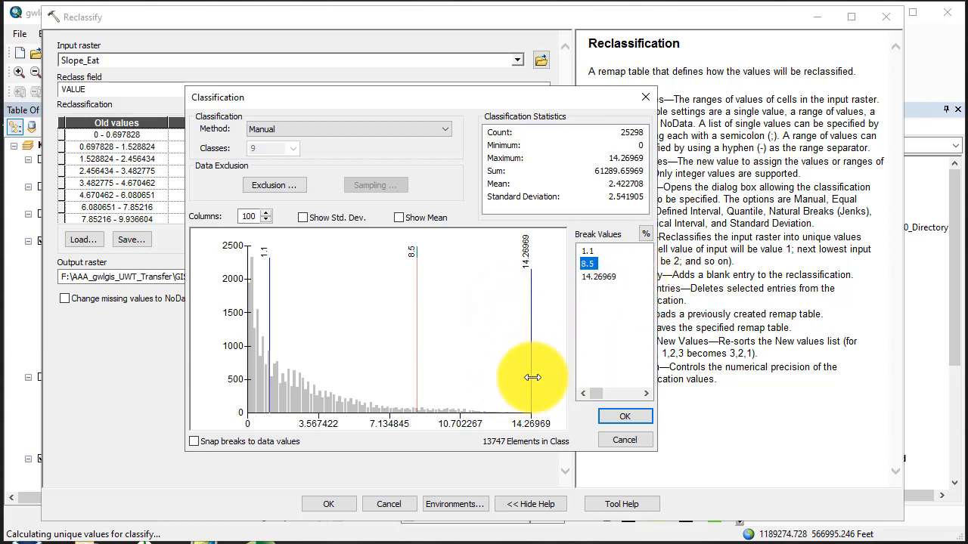
{"action": "left_click", "coordinate": [624, 415]}
{"action": "left_click_drag", "start_coordinate": [529, 345], "coordinate": [533, 350]}
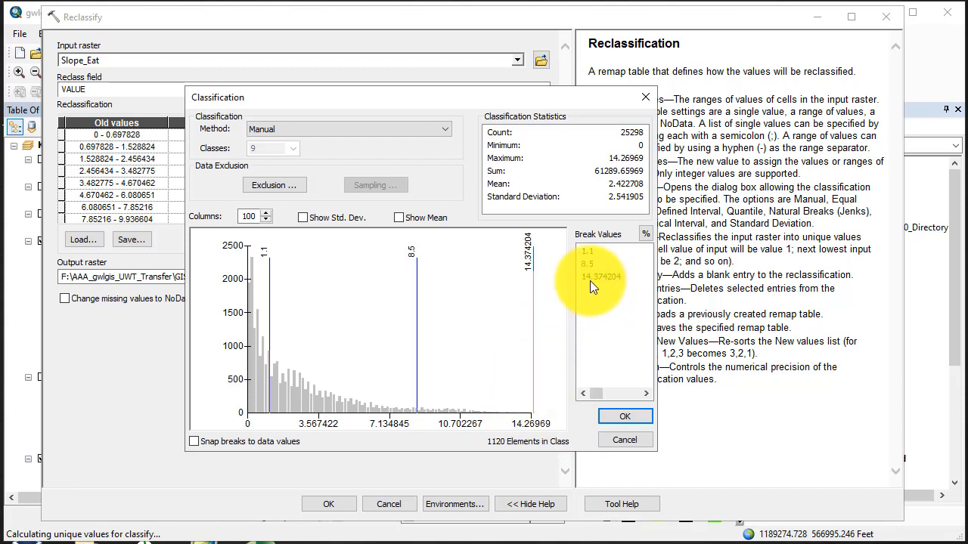
{"action": "left_click", "coordinate": [622, 415]}
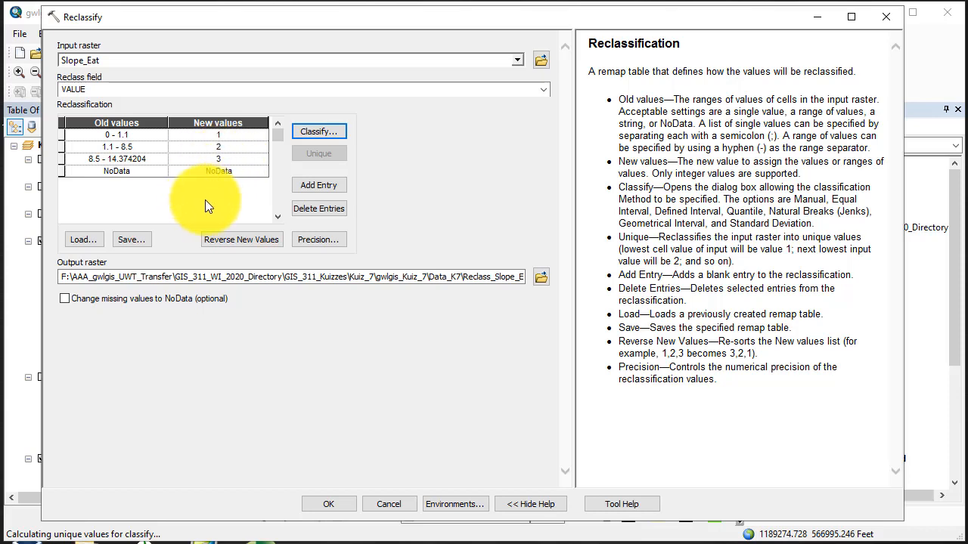
Step: Try to name the reclassified output raster slope_eat_Reclass in the Data_K7 folder
{"action": "left_click", "coordinate": [542, 277]}
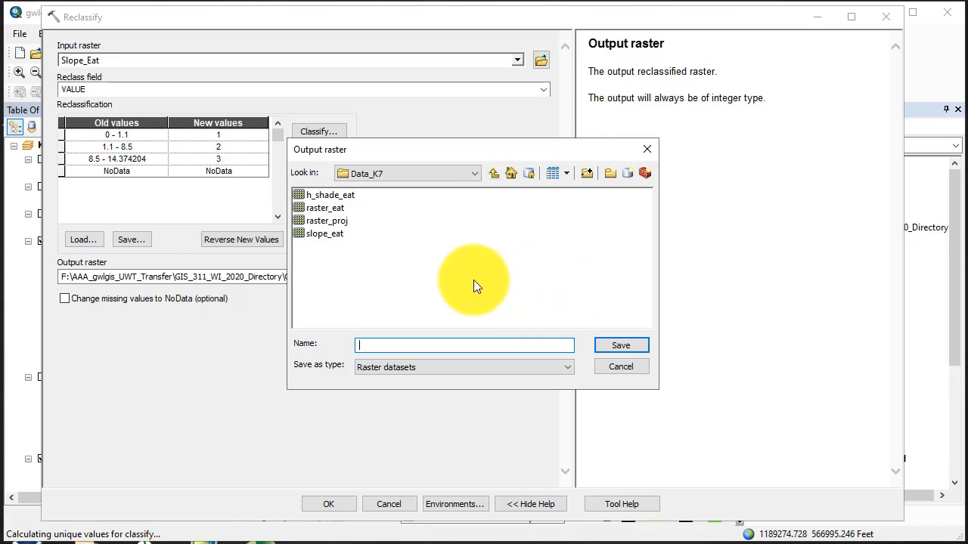
{"action": "left_click", "coordinate": [329, 235]}
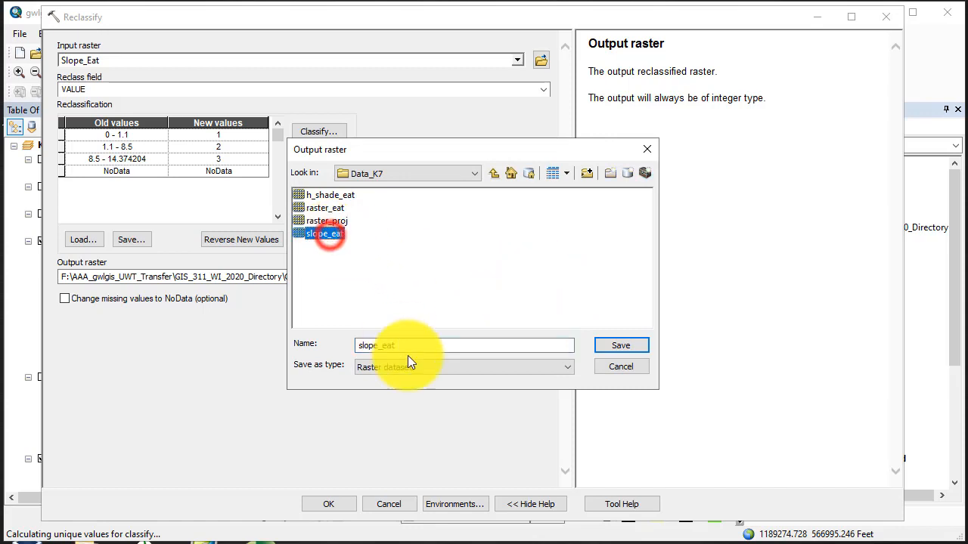
{"action": "left_click", "coordinate": [397, 345]}
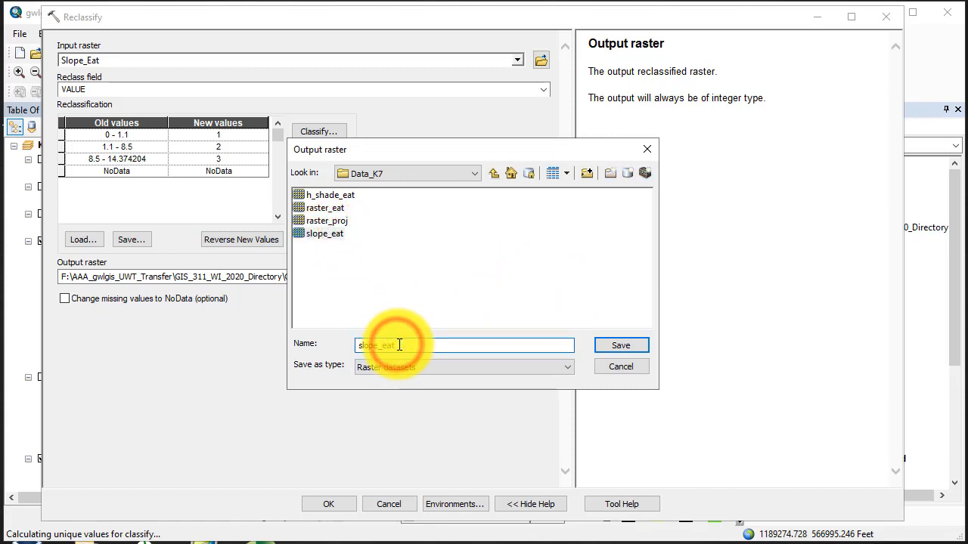
{"action": "type", "text": "_"}
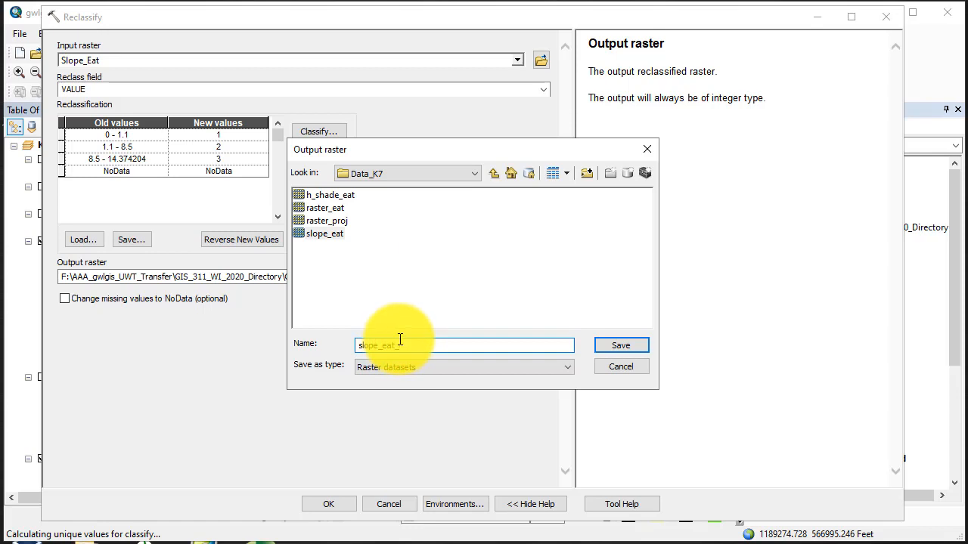
{"action": "type", "text": "Reclass"}
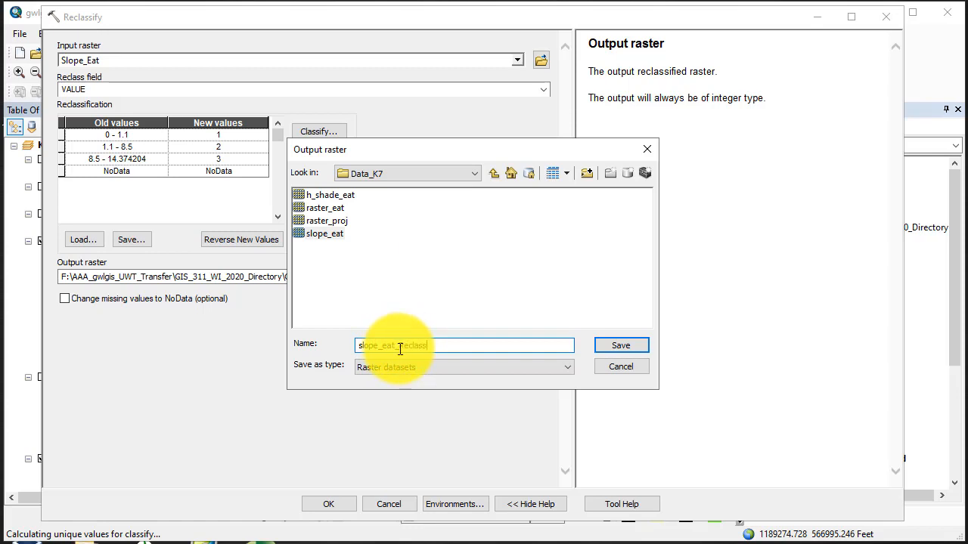
{"action": "left_click", "coordinate": [623, 344]}
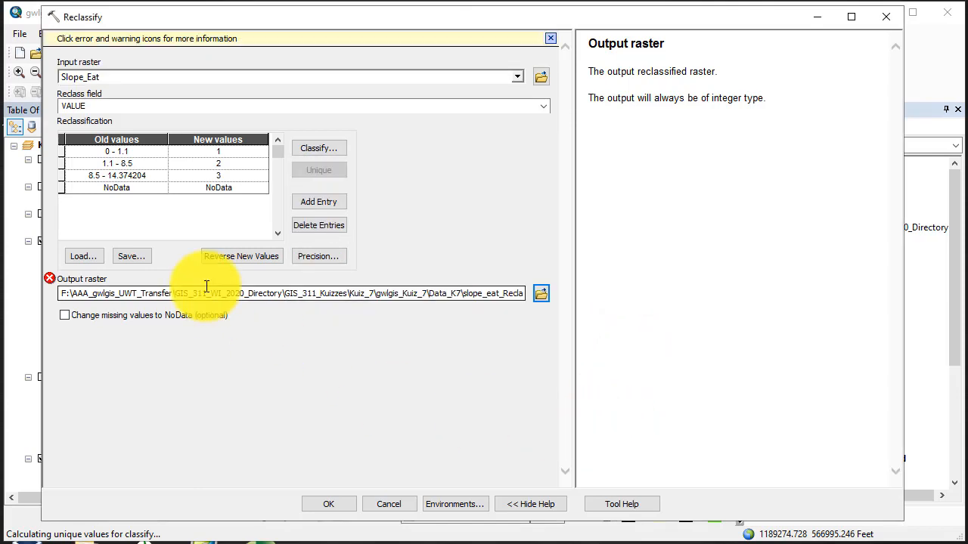
Step: Name the output raster Eat_Reclass in the Data_K7 folder and run the Reclassify tool
{"action": "left_click", "coordinate": [541, 294]}
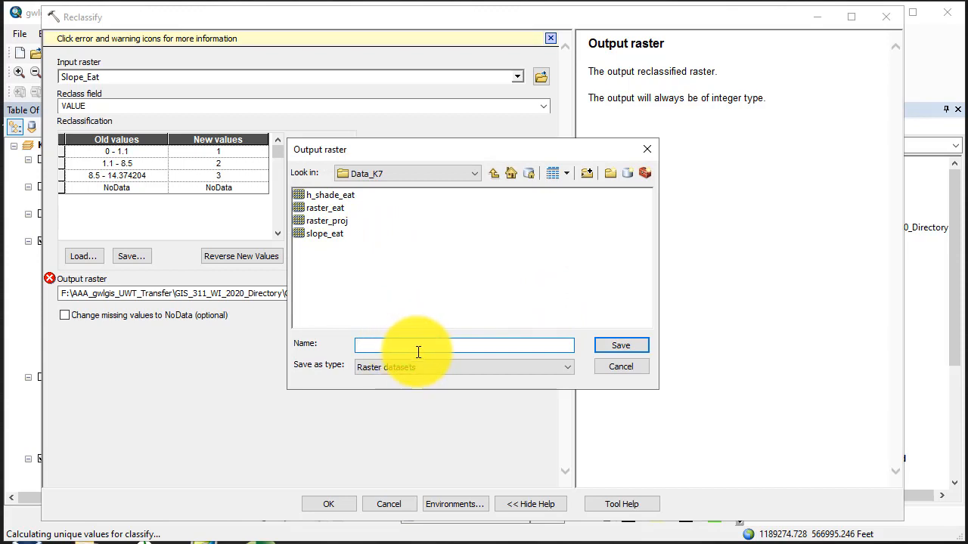
{"action": "type", "text": "Eat_Reclass"}
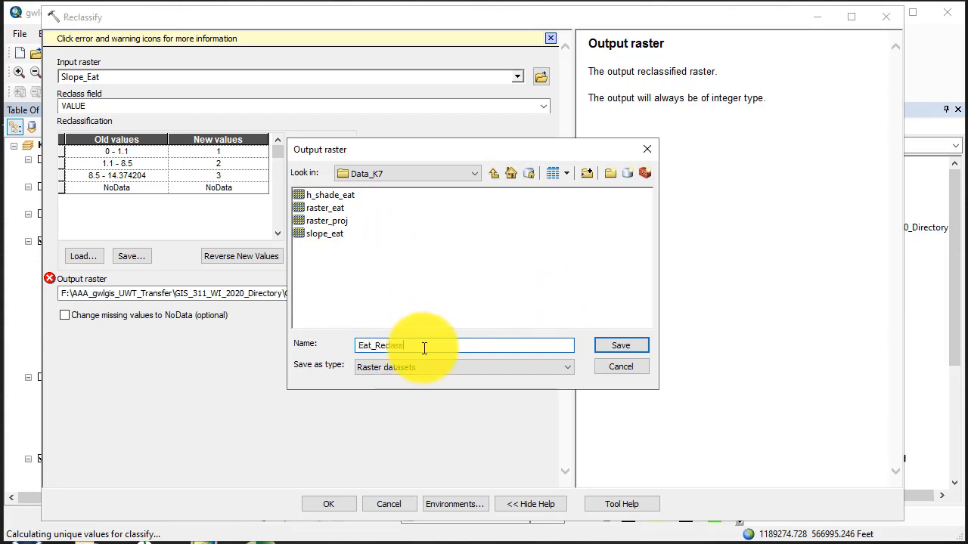
{"action": "left_click", "coordinate": [633, 344]}
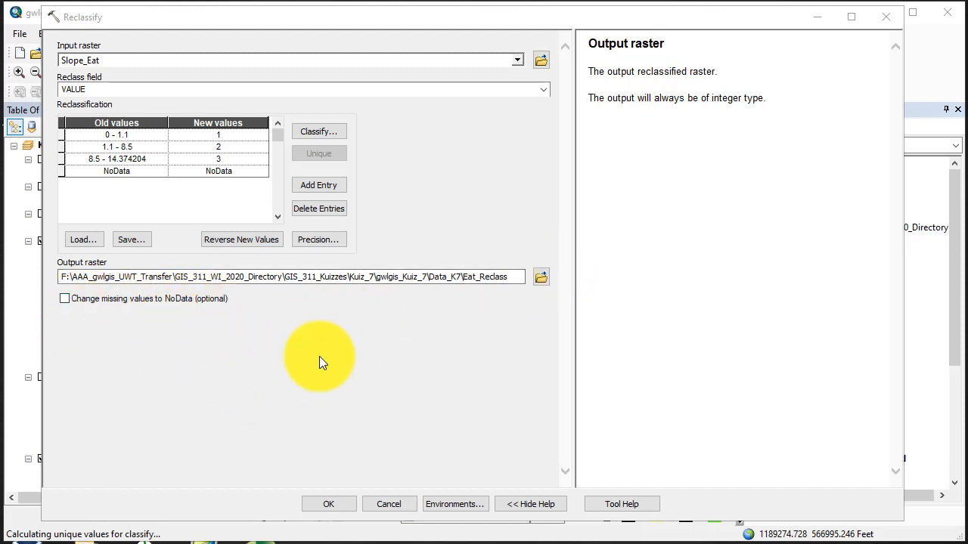
{"action": "left_click", "coordinate": [326, 502]}
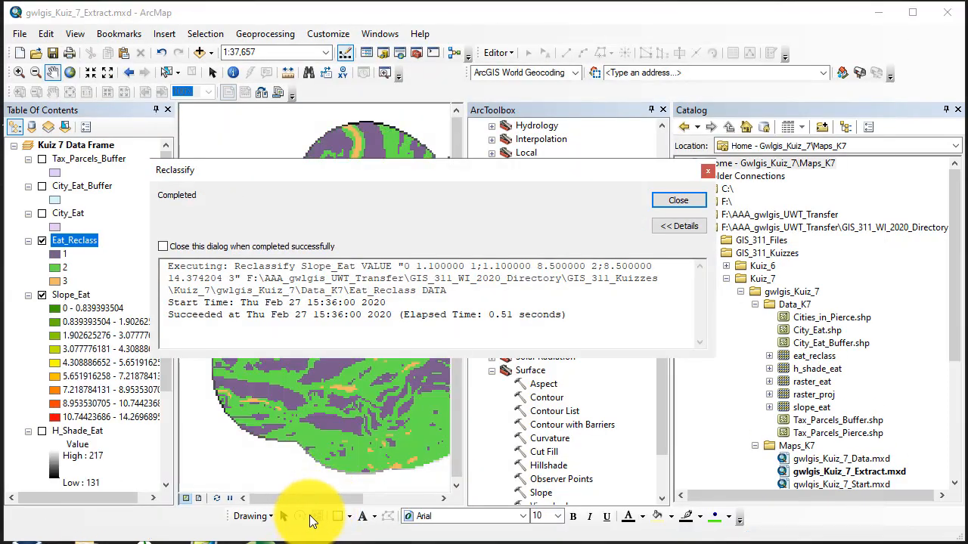
{"action": "left_click", "coordinate": [681, 202]}
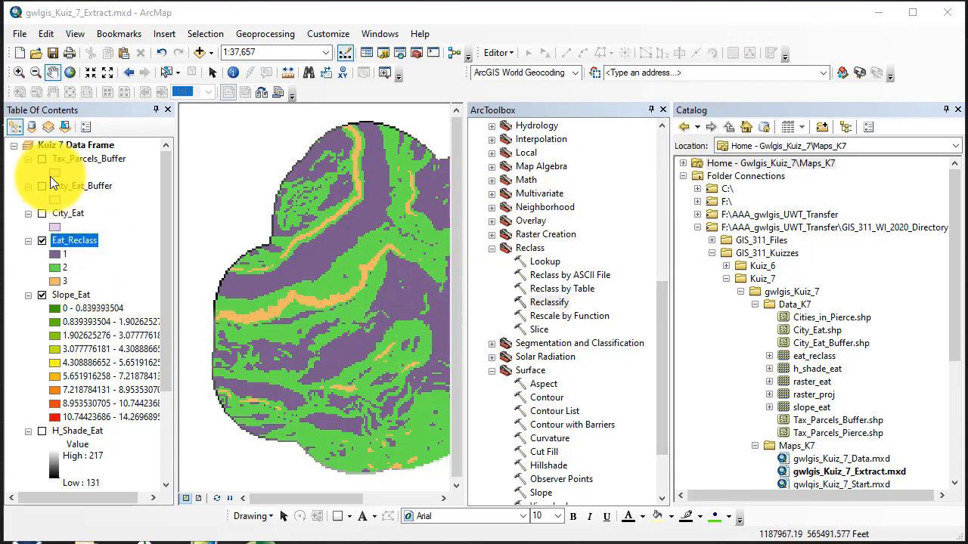
Step: Show the Tax_Parcels_Buffer layer and open the Raster to Polygon tool from the From Raster conversion toolset
{"action": "left_click", "coordinate": [43, 159]}
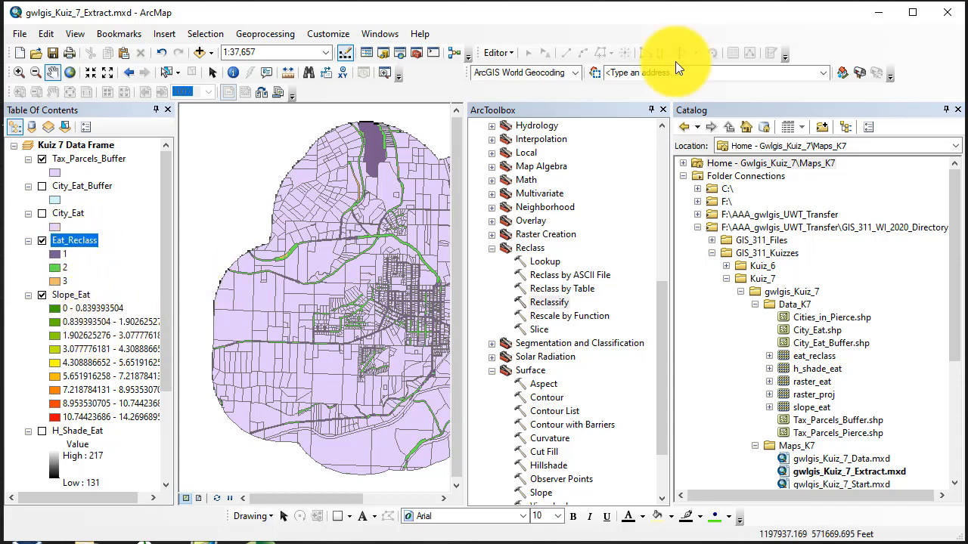
{"action": "left_click", "coordinate": [663, 109]}
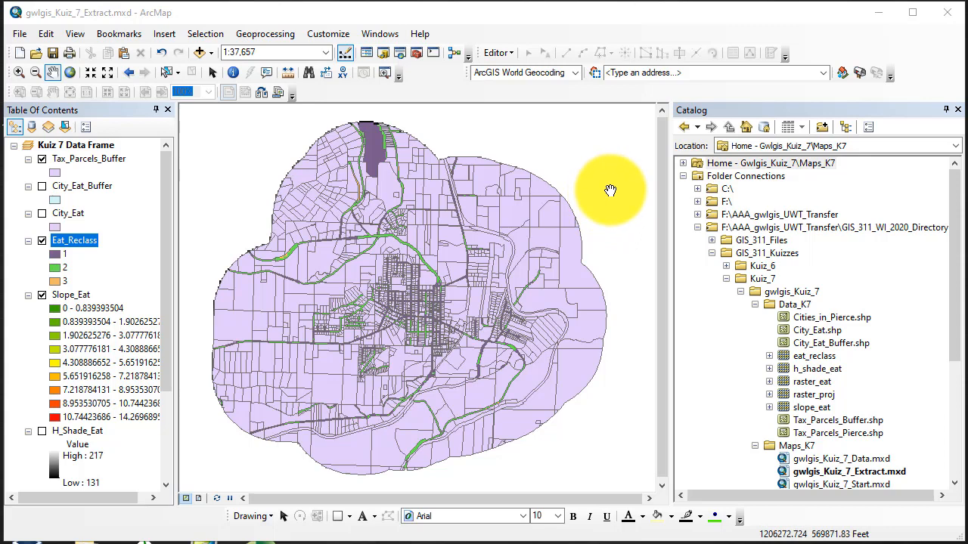
{"action": "left_click", "coordinate": [415, 53]}
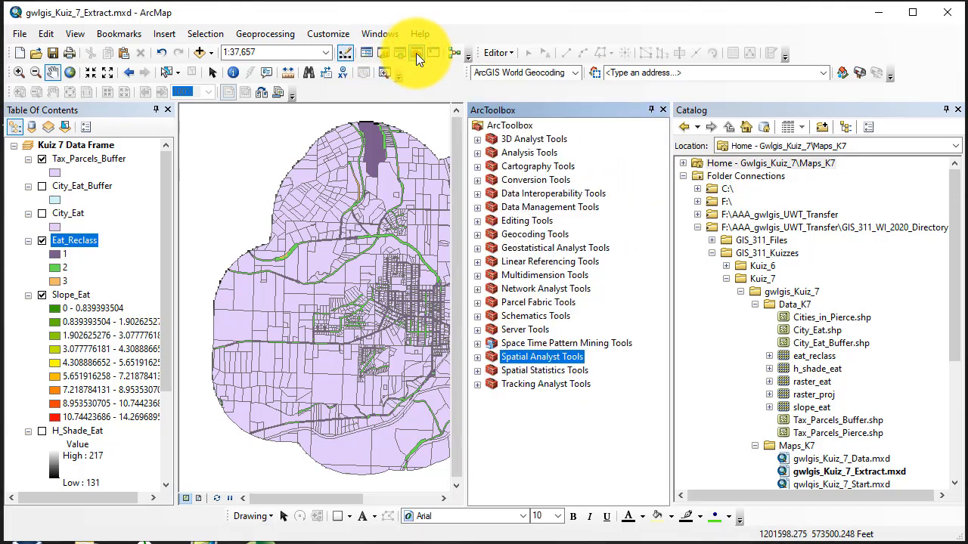
{"action": "left_click", "coordinate": [477, 180]}
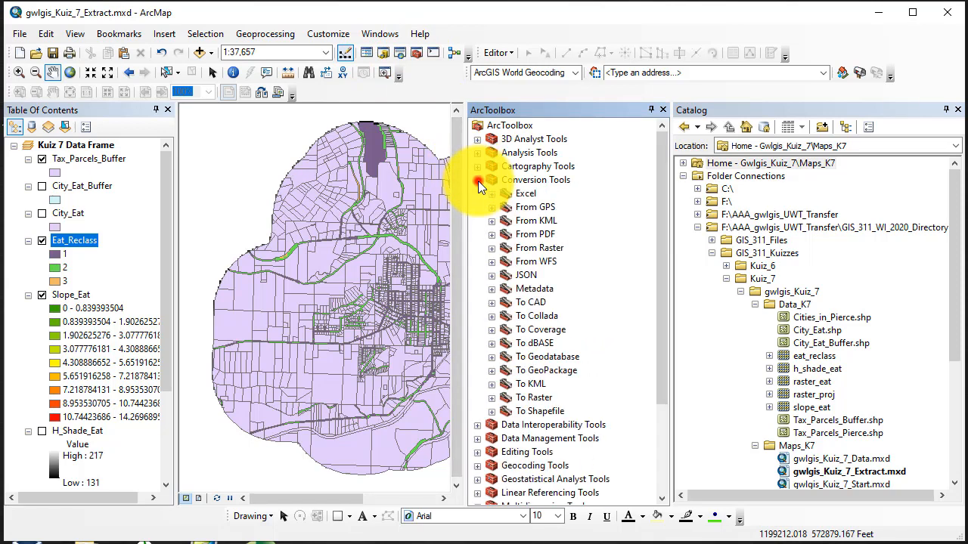
{"action": "left_click", "coordinate": [493, 248]}
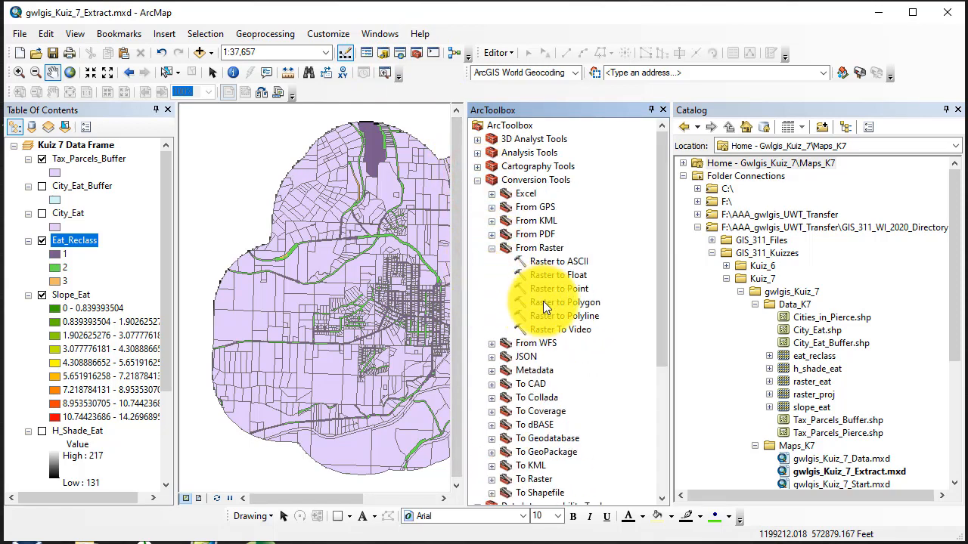
{"action": "double_click", "coordinate": [566, 302]}
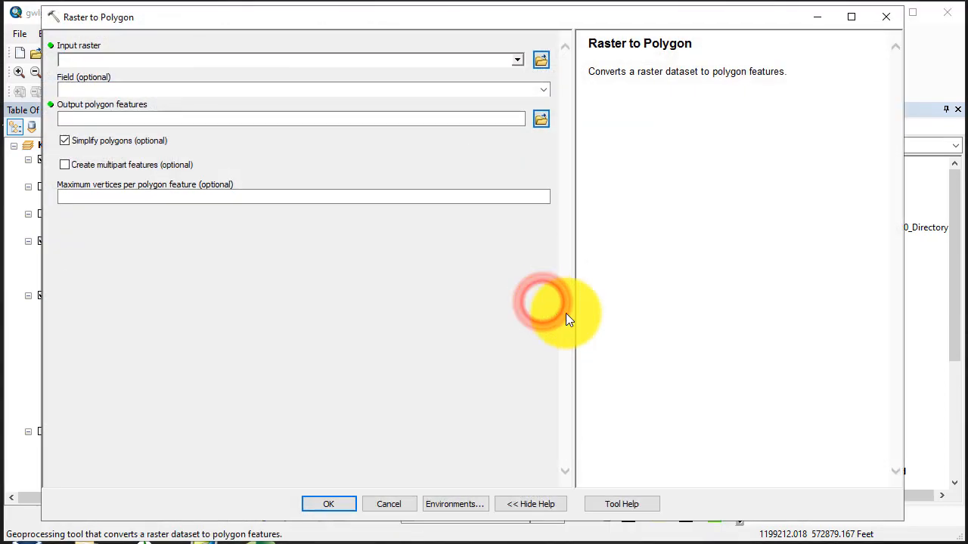
Step: Set Eat_Reclass as the Raster to Polygon input and name the output polygon features Slope_Eat_Poly in the Data_K7 folder
{"action": "left_click", "coordinate": [518, 60]}
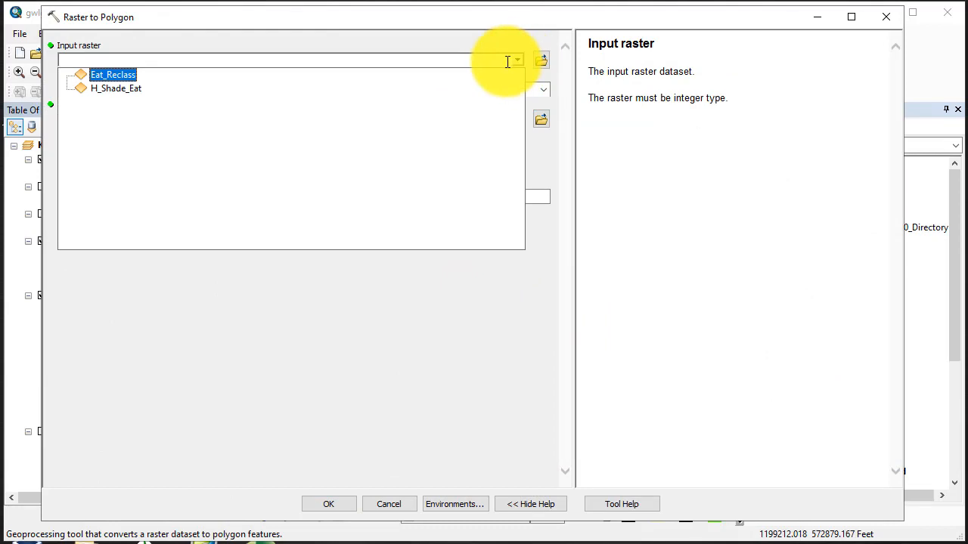
{"action": "left_click", "coordinate": [109, 74]}
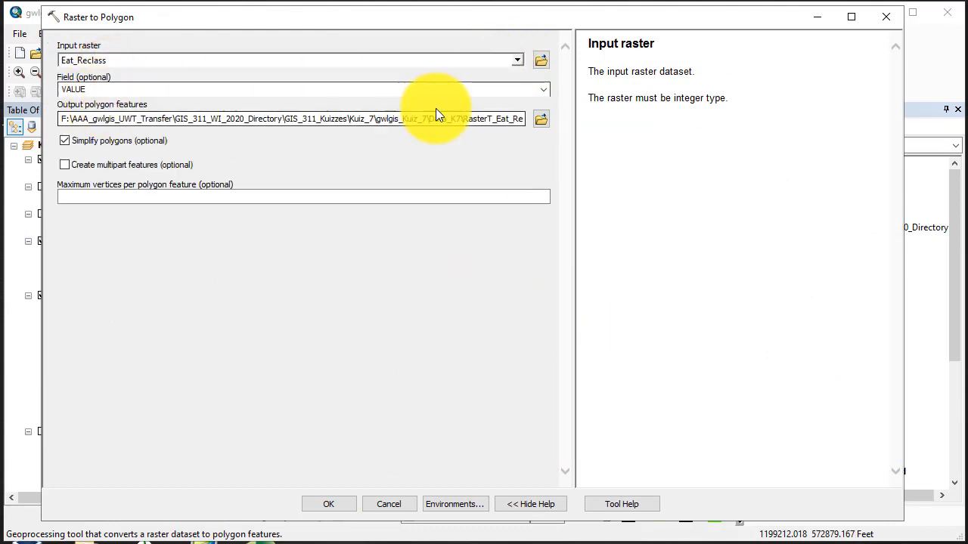
{"action": "left_click", "coordinate": [541, 118]}
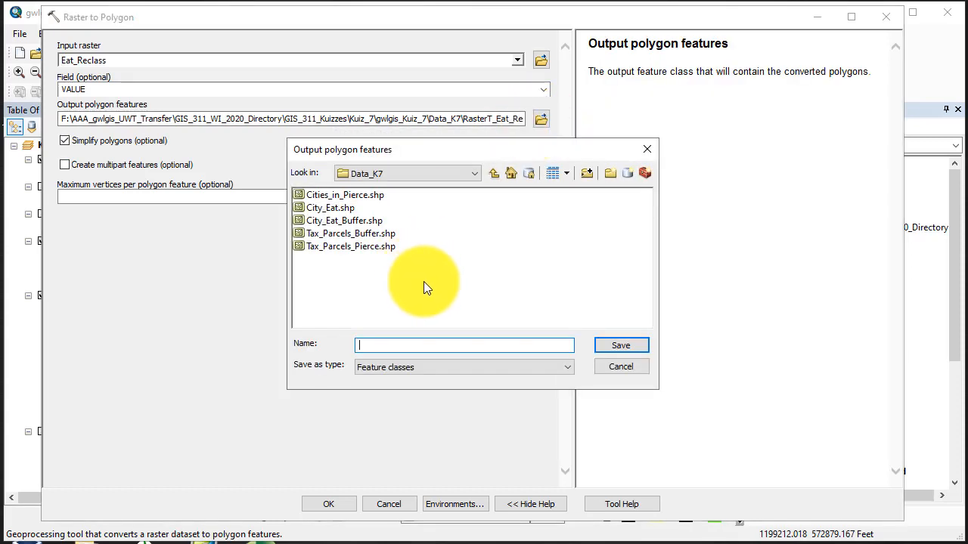
{"action": "left_click", "coordinate": [439, 344]}
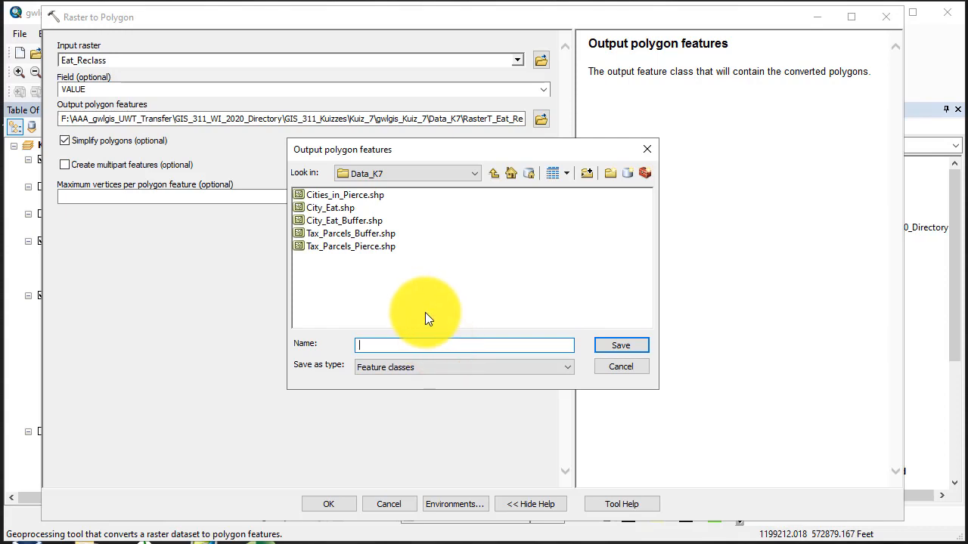
{"action": "type", "text": "Slop"}
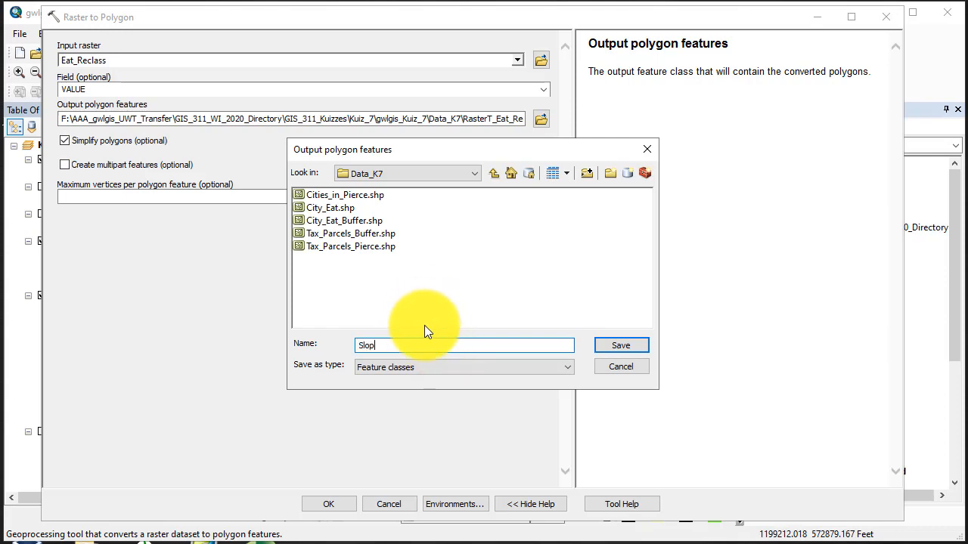
{"action": "type", "text": "e_Eat"}
{"action": "key", "text": "BackSpace"}
{"action": "key", "text": "BackSpace"}
{"action": "key", "text": "BackSpace"}
{"action": "key", "text": "BackSpace"}
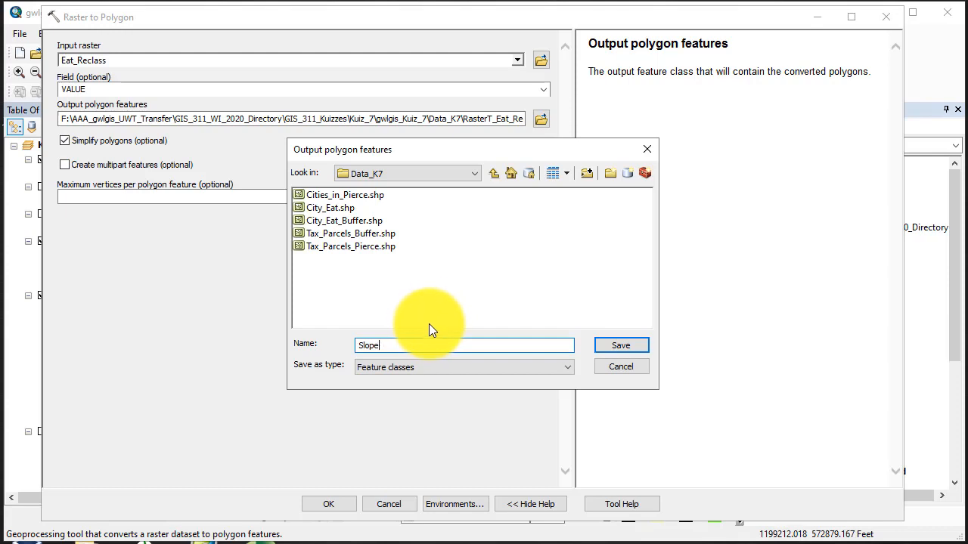
{"action": "type", "text": "_Eat_"}
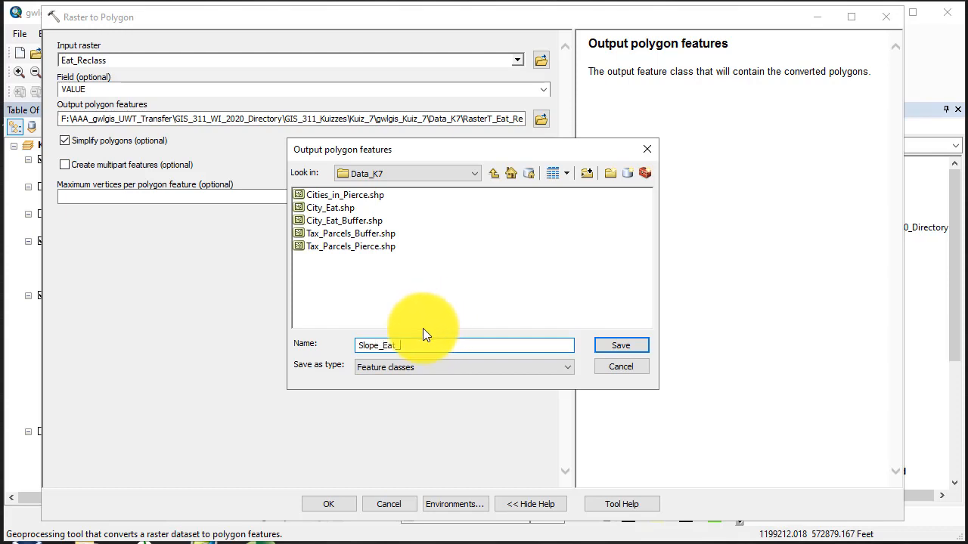
{"action": "type", "text": "Poly"}
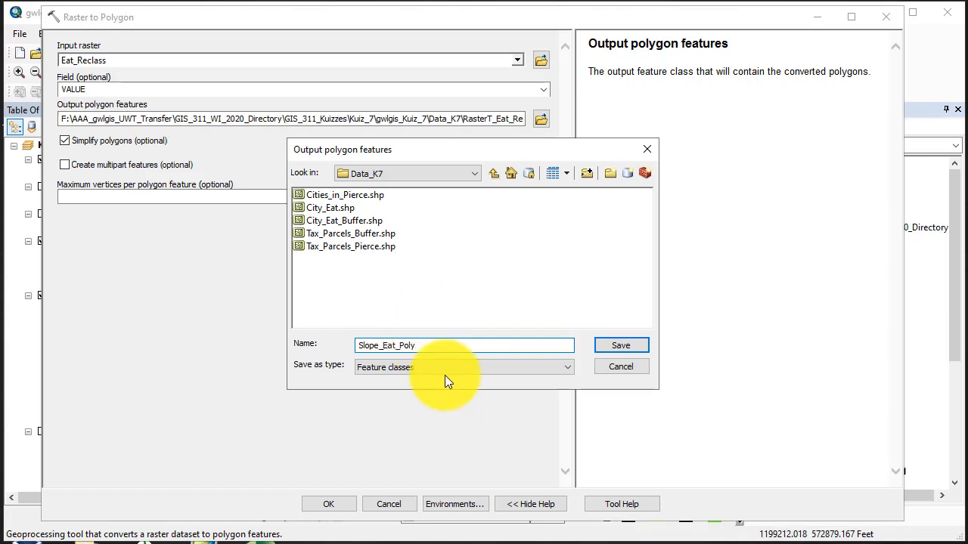
{"action": "left_click", "coordinate": [624, 345]}
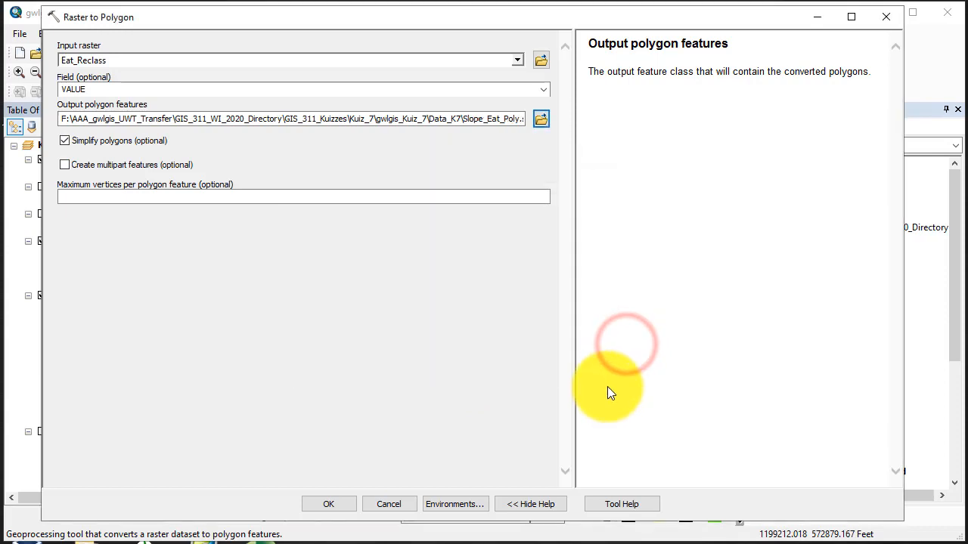
Step: Turn off polygon simplification and run the Raster to Polygon conversion, closing its completion report
{"action": "left_click", "coordinate": [189, 141]}
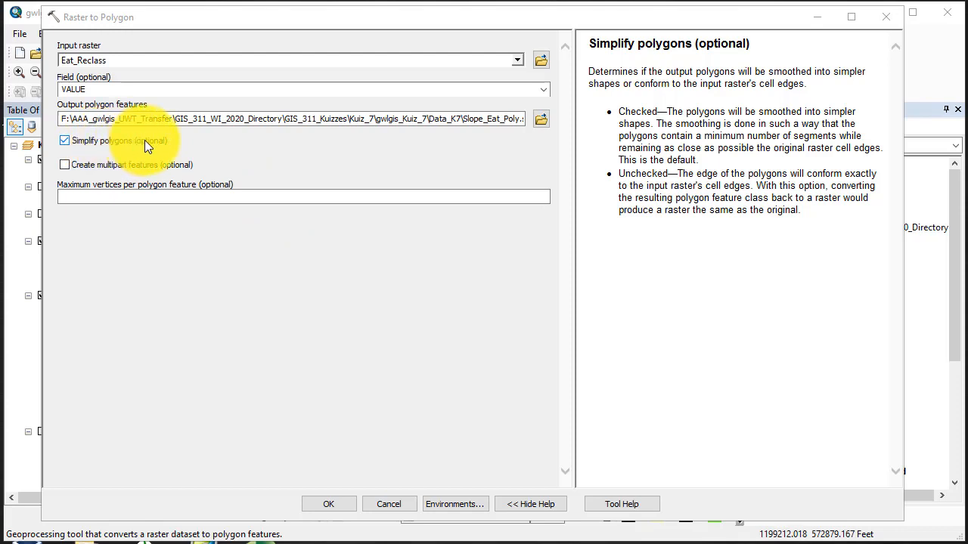
{"action": "left_click", "coordinate": [64, 140]}
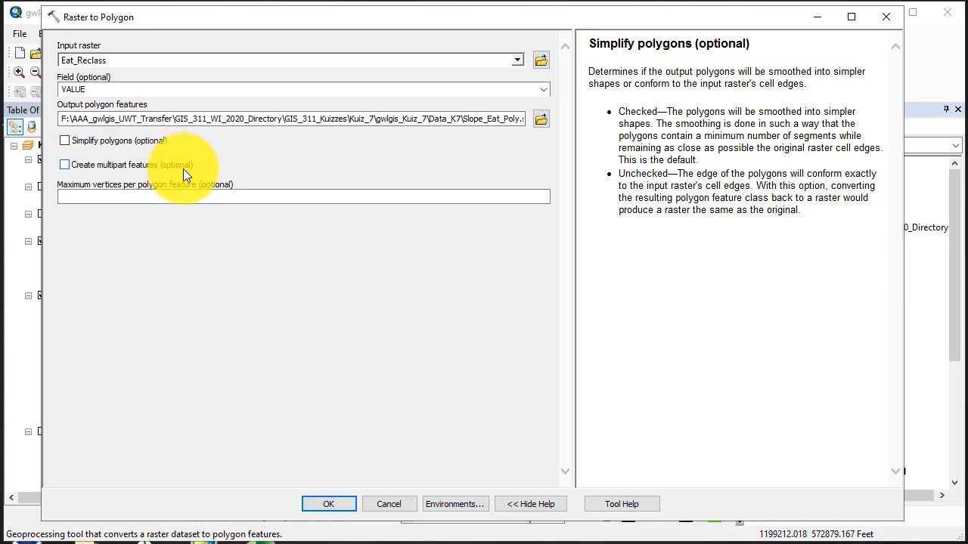
{"action": "left_click", "coordinate": [335, 505]}
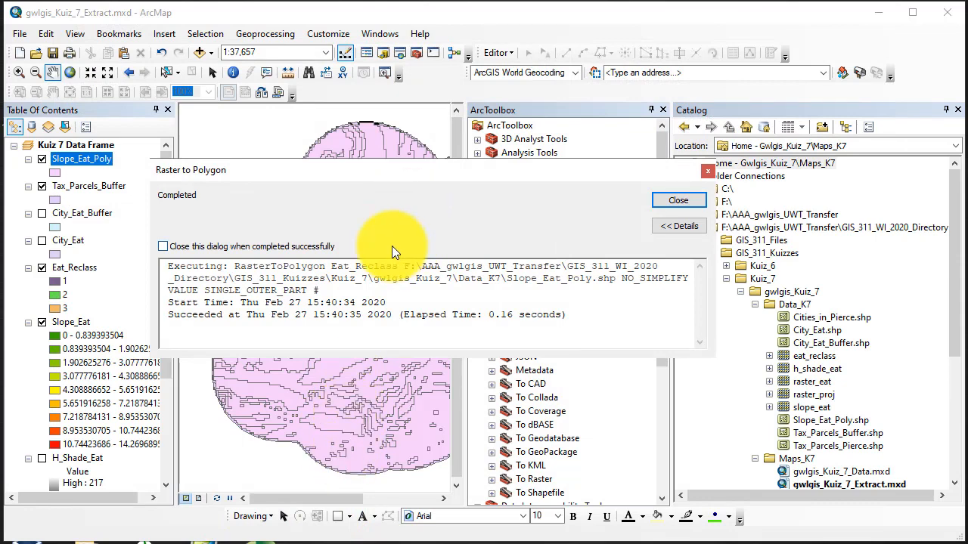
{"action": "left_click", "coordinate": [683, 197]}
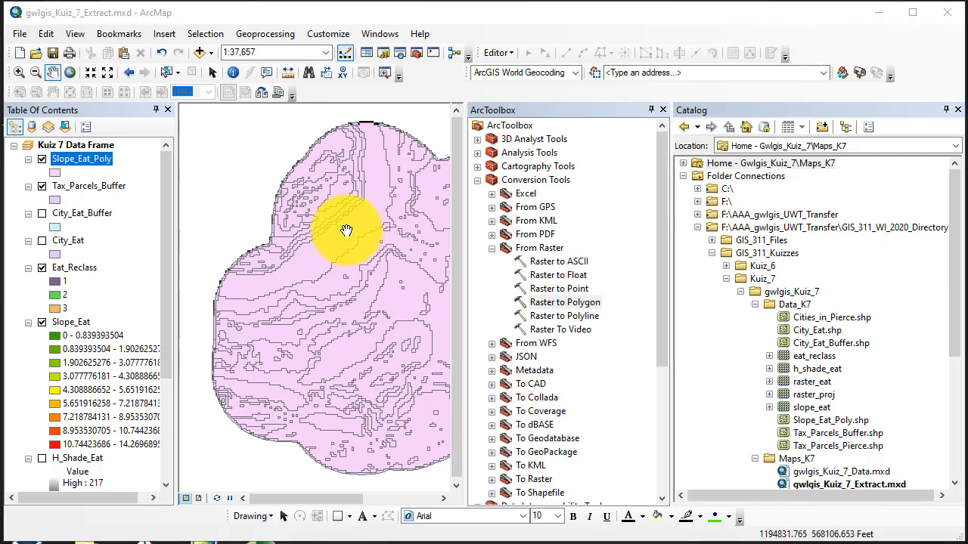
Step: Hide the Slope_Eat and Eat_Reclass layers and open the Slope_Eat_Poly attribute table
{"action": "left_click", "coordinate": [42, 323]}
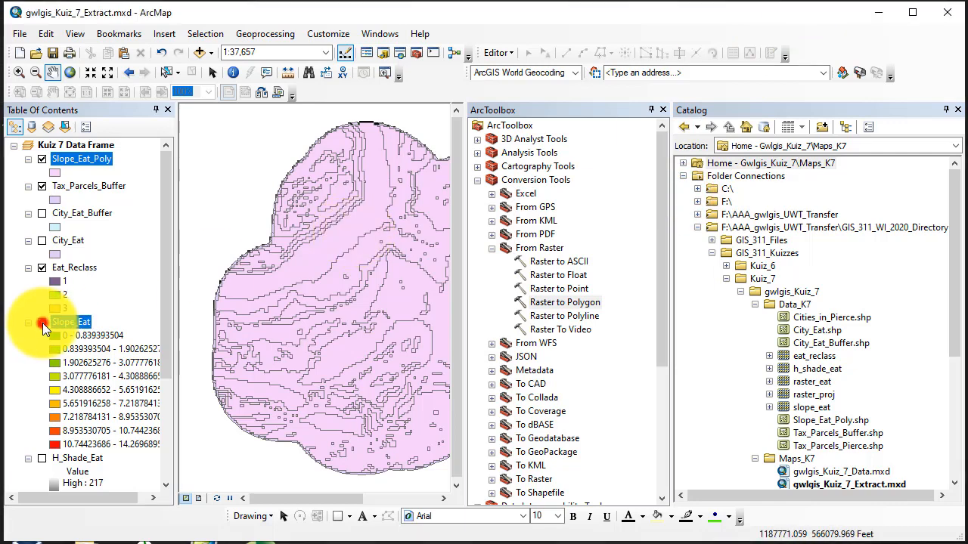
{"action": "left_click", "coordinate": [42, 269]}
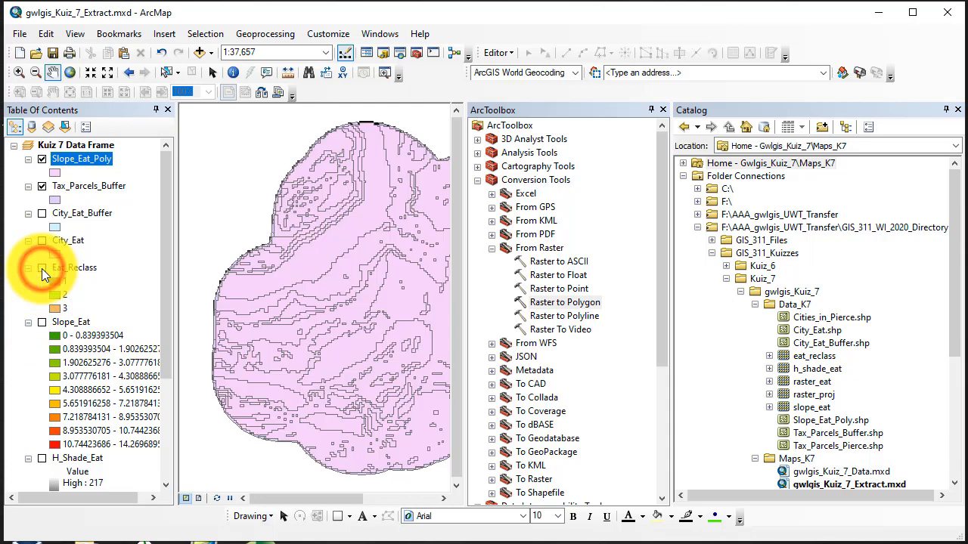
{"action": "right_click", "coordinate": [82, 158]}
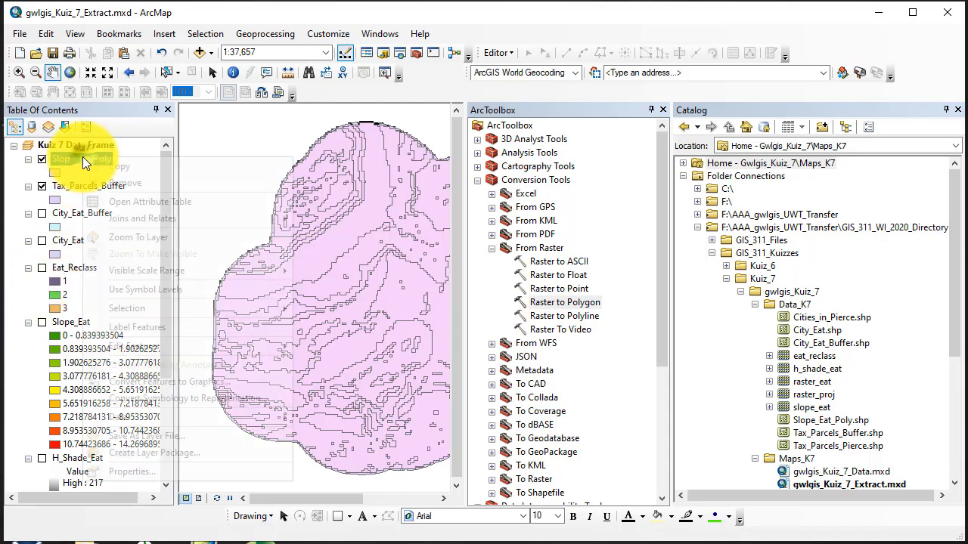
{"action": "left_click", "coordinate": [114, 202]}
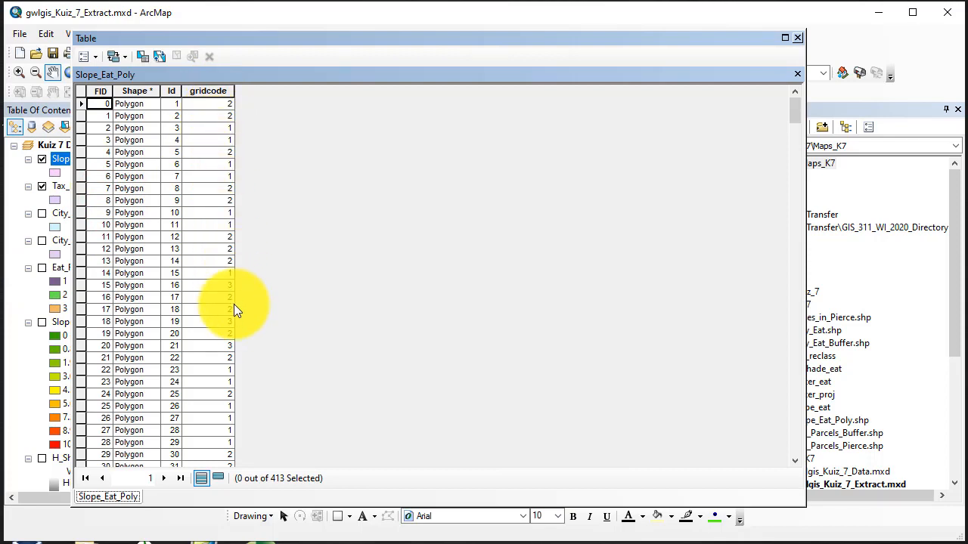
Step: Sort the Slope_Eat_Poly table by gridcode in descending order, review the class codes, and close the table
{"action": "right_click", "coordinate": [212, 91]}
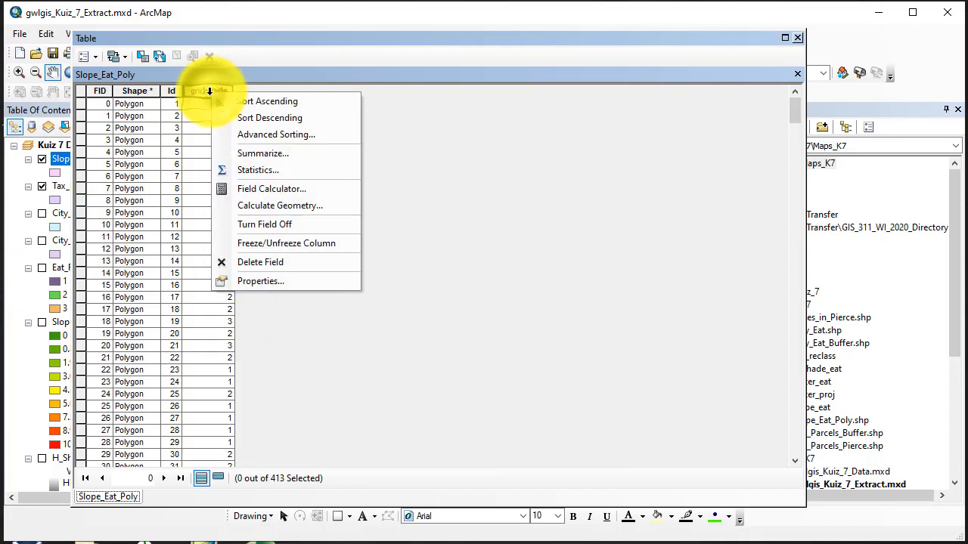
{"action": "left_click", "coordinate": [228, 118]}
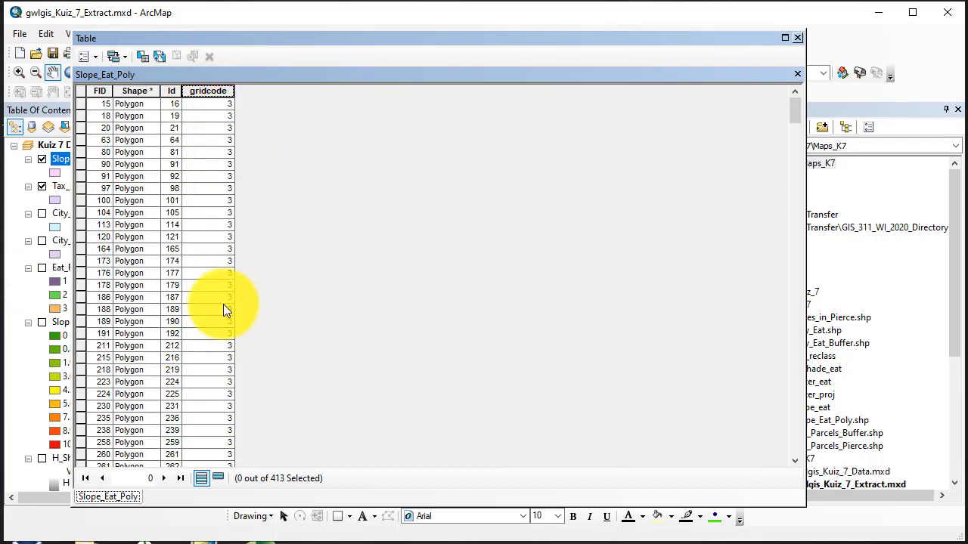
{"action": "scroll", "coordinate": [227, 314], "scroll_direction": "down", "scroll_amount": 12}
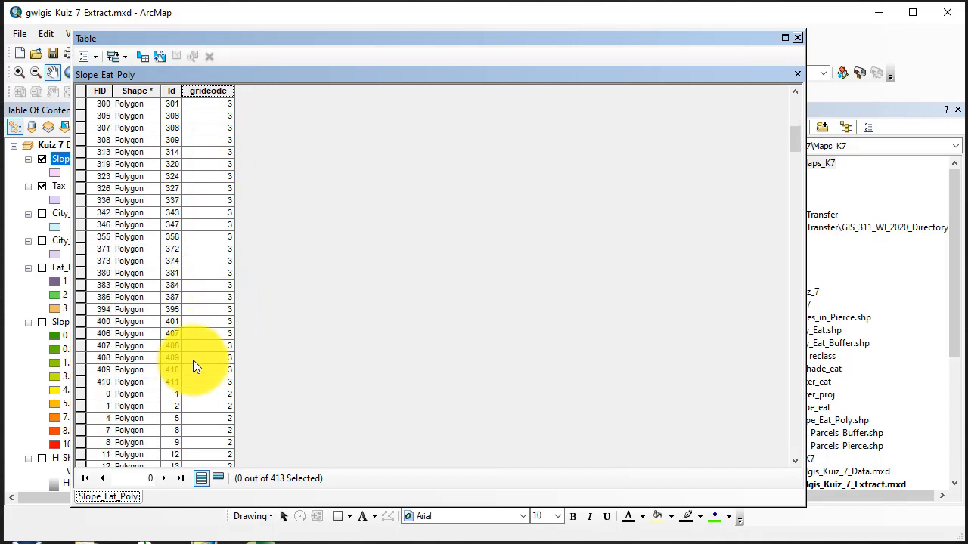
{"action": "scroll", "coordinate": [195, 353], "scroll_direction": "down", "scroll_amount": 6}
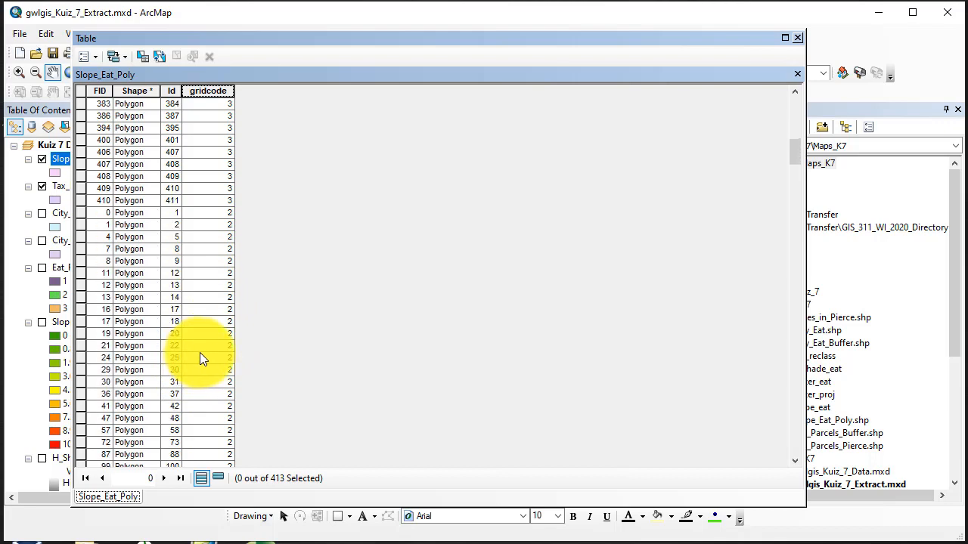
{"action": "scroll", "coordinate": [202, 349], "scroll_direction": "down", "scroll_amount": 20}
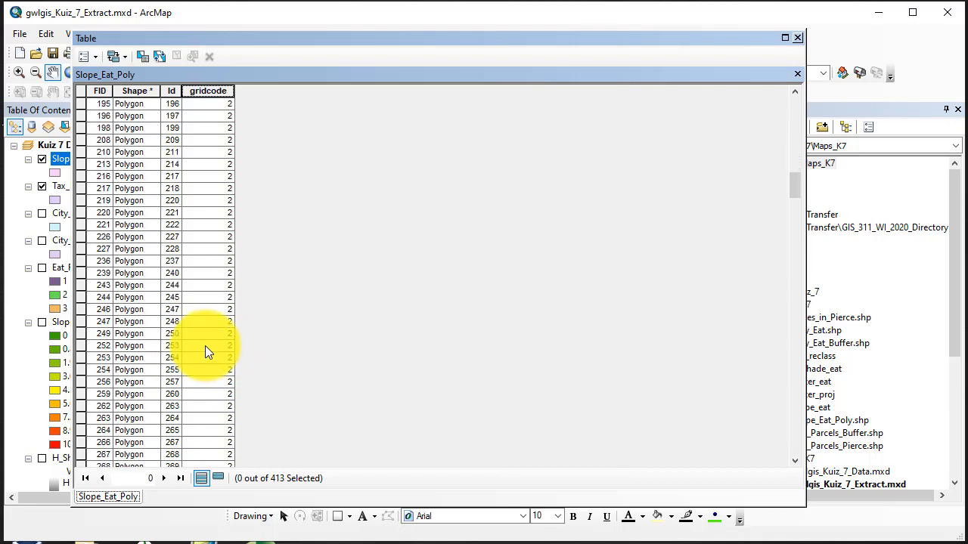
{"action": "scroll", "coordinate": [208, 353], "scroll_direction": "down", "scroll_amount": 7}
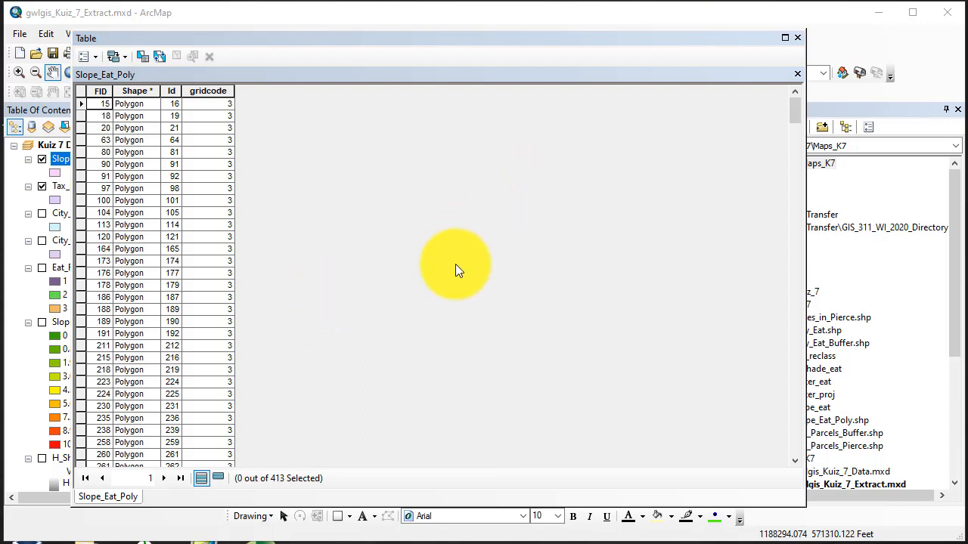
{"action": "left_click", "coordinate": [796, 39]}
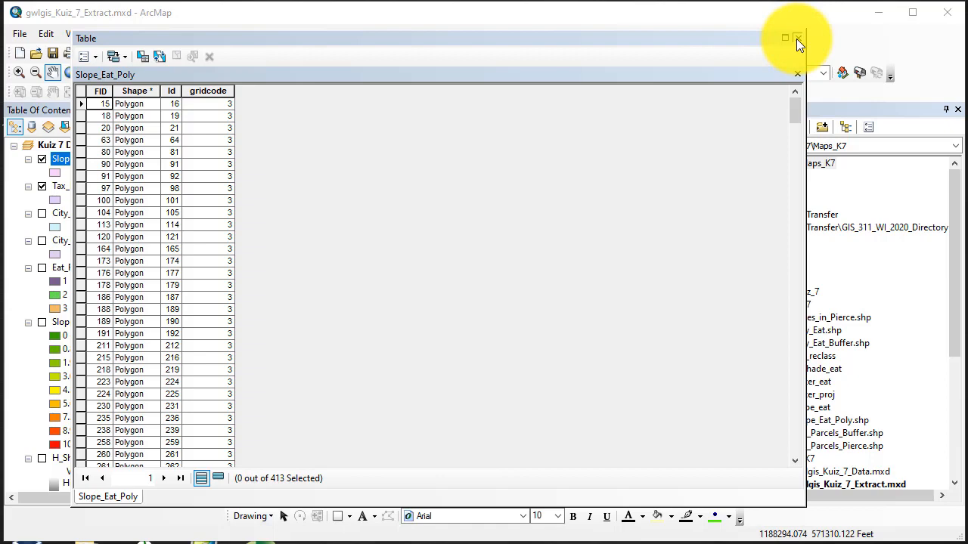
{"action": "left_click", "coordinate": [796, 39]}
Step: Symbolize Slope_Eat_Poly by unique values of the gridcode field, adding all values and turning off the all other values class
{"action": "right_click", "coordinate": [78, 158]}
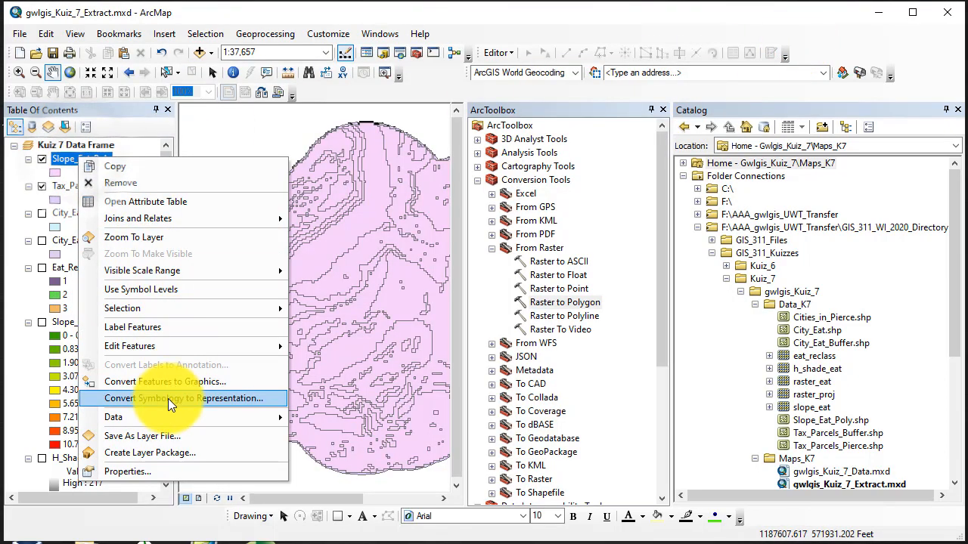
{"action": "left_click", "coordinate": [187, 466]}
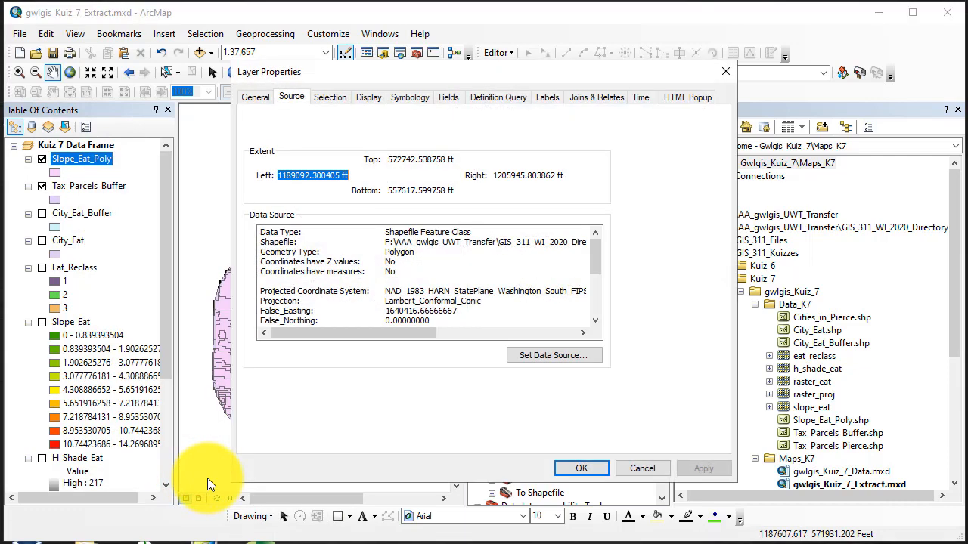
{"action": "left_click", "coordinate": [408, 96]}
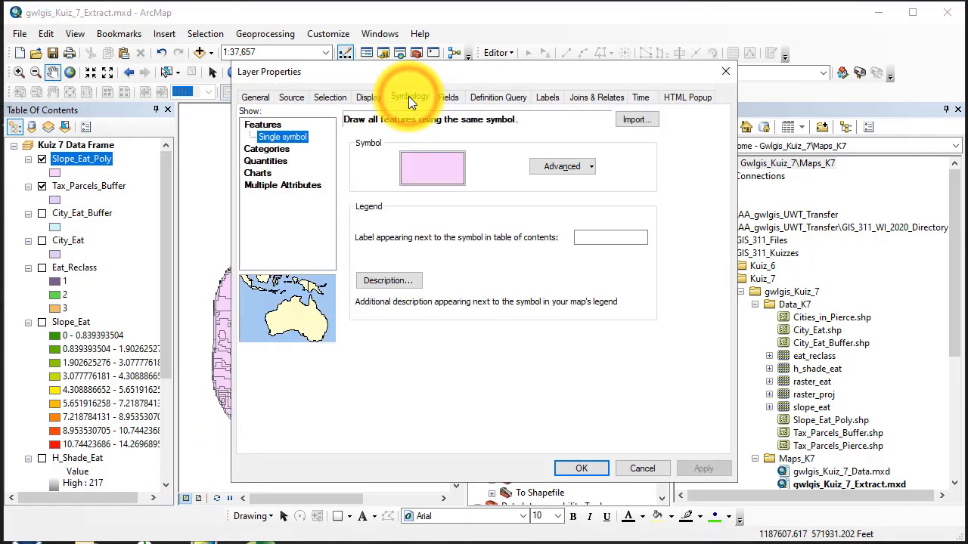
{"action": "left_click", "coordinate": [265, 149]}
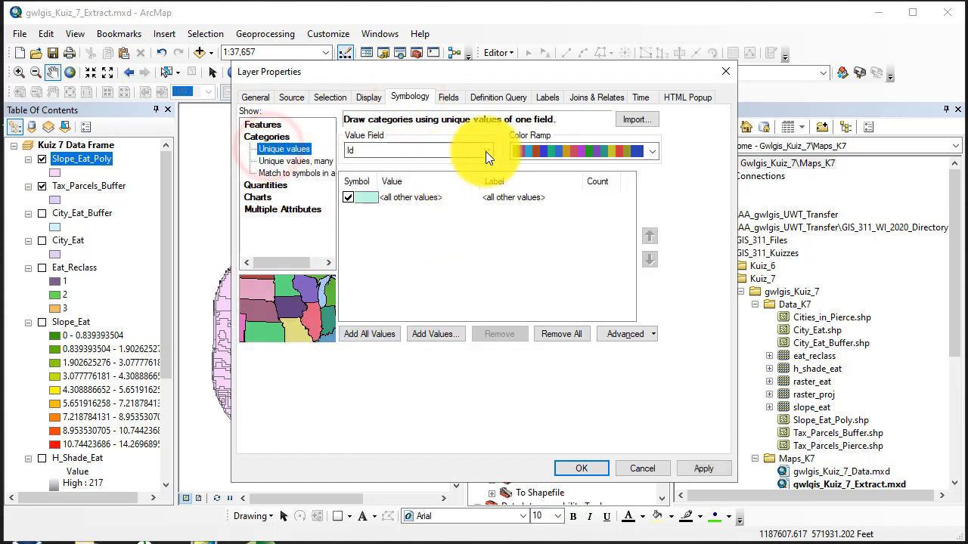
{"action": "left_click", "coordinate": [485, 151]}
{"action": "left_click", "coordinate": [460, 176]}
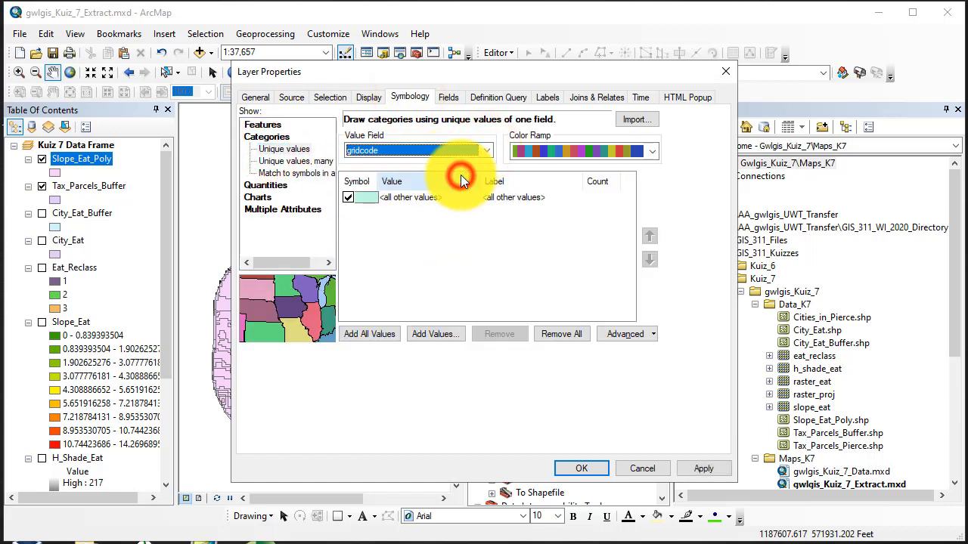
{"action": "left_click", "coordinate": [366, 333]}
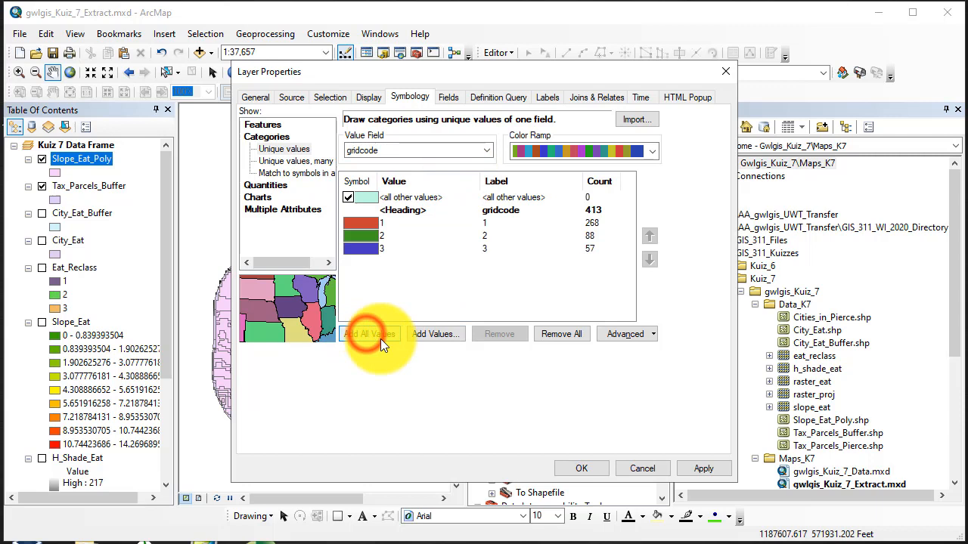
{"action": "left_click", "coordinate": [348, 197]}
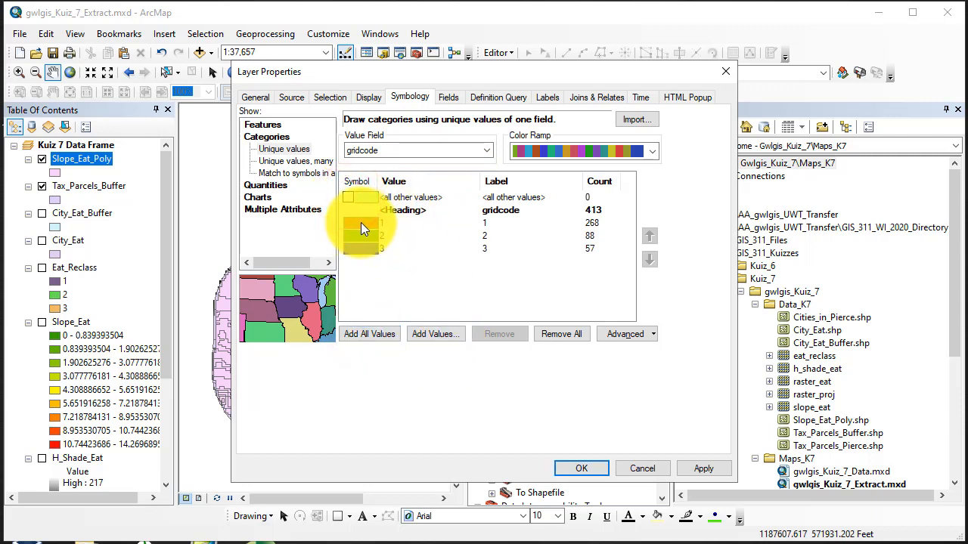
Step: Label gridcode classes 1, 2 and 3 as Level, Moderate and Strong, and apply the symbology to Slope_Eat_Poly
{"action": "left_click", "coordinate": [499, 223]}
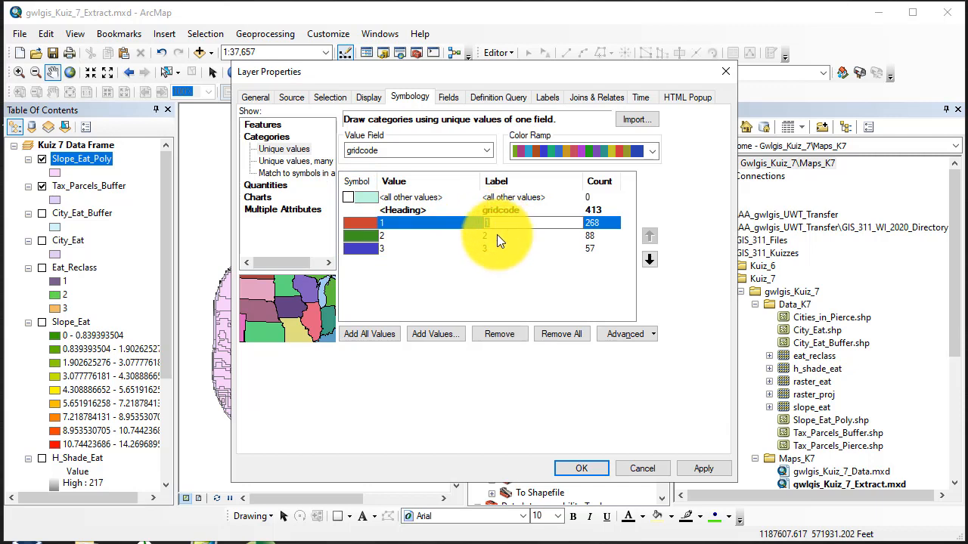
{"action": "type", "text": "Level"}
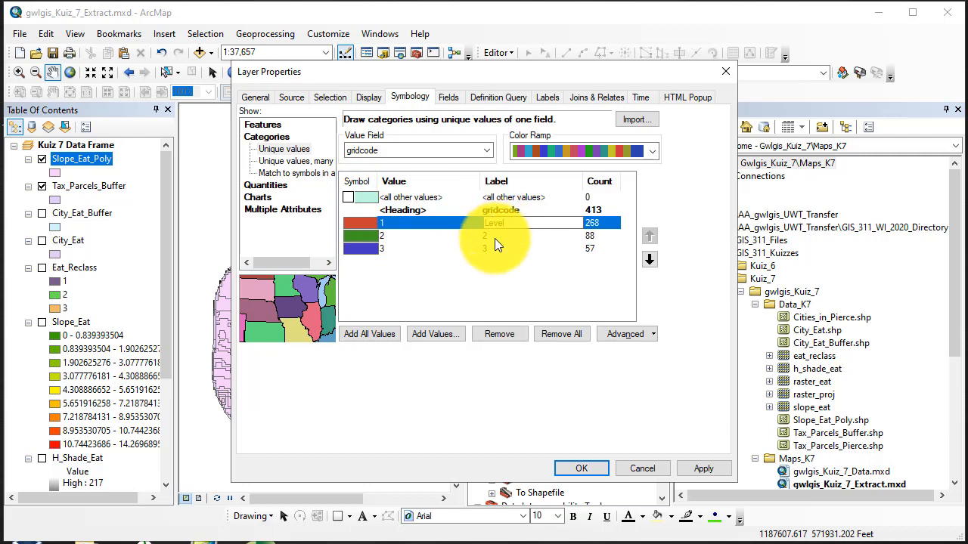
{"action": "left_click", "coordinate": [495, 235]}
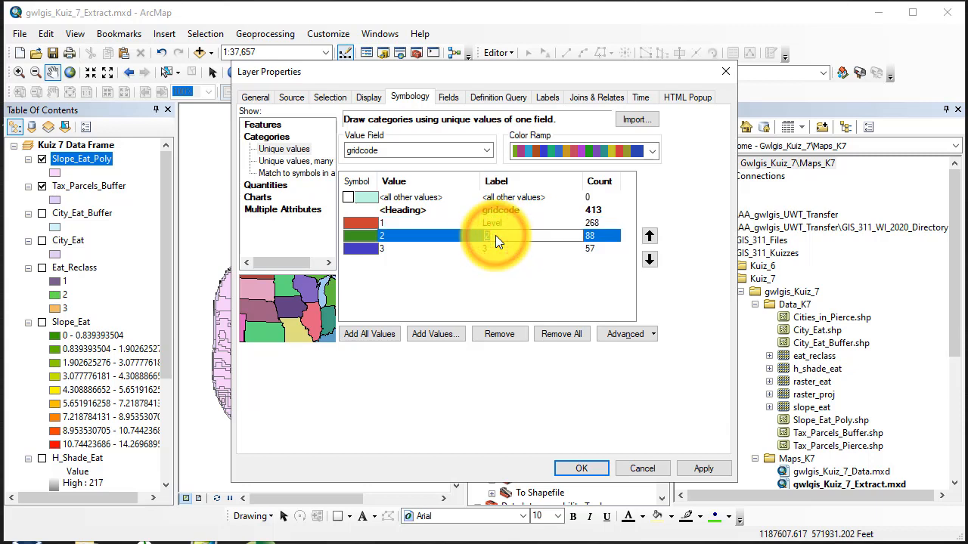
{"action": "type", "text": "Moderate"}
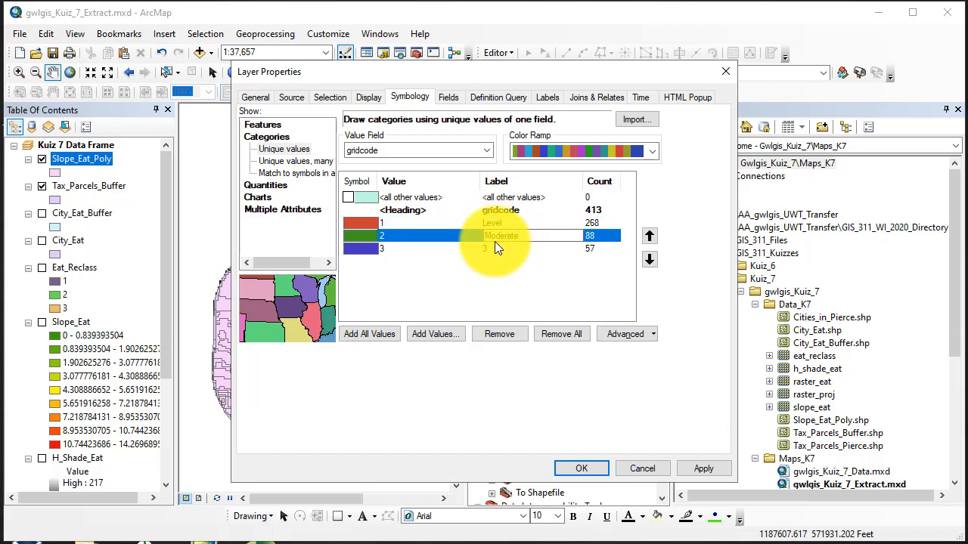
{"action": "left_click", "coordinate": [494, 249]}
{"action": "left_click", "coordinate": [494, 249]}
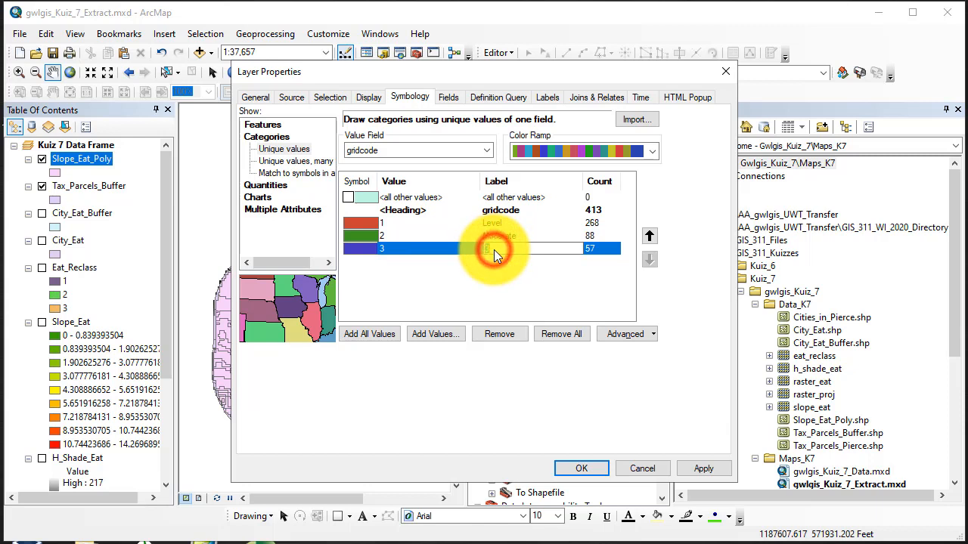
{"action": "type", "text": "Strong"}
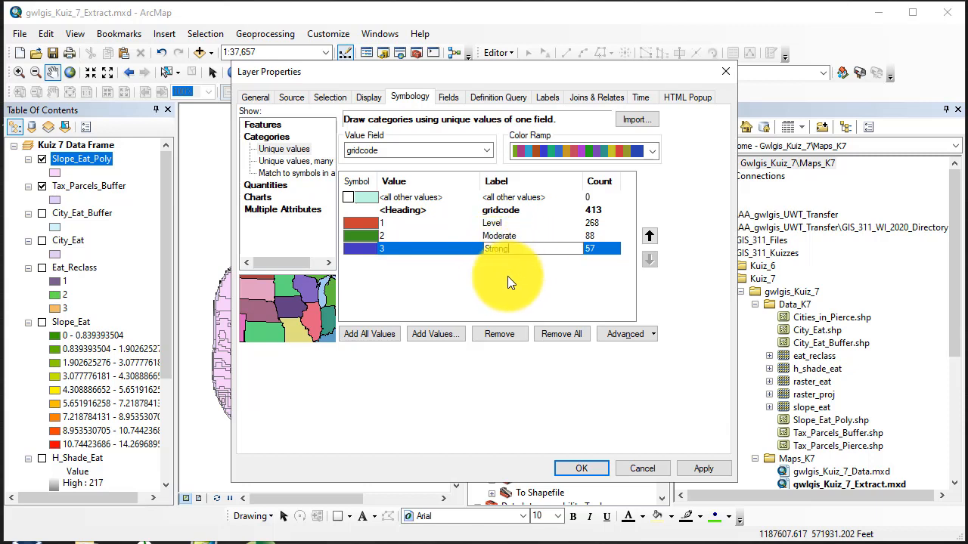
{"action": "left_click", "coordinate": [508, 280]}
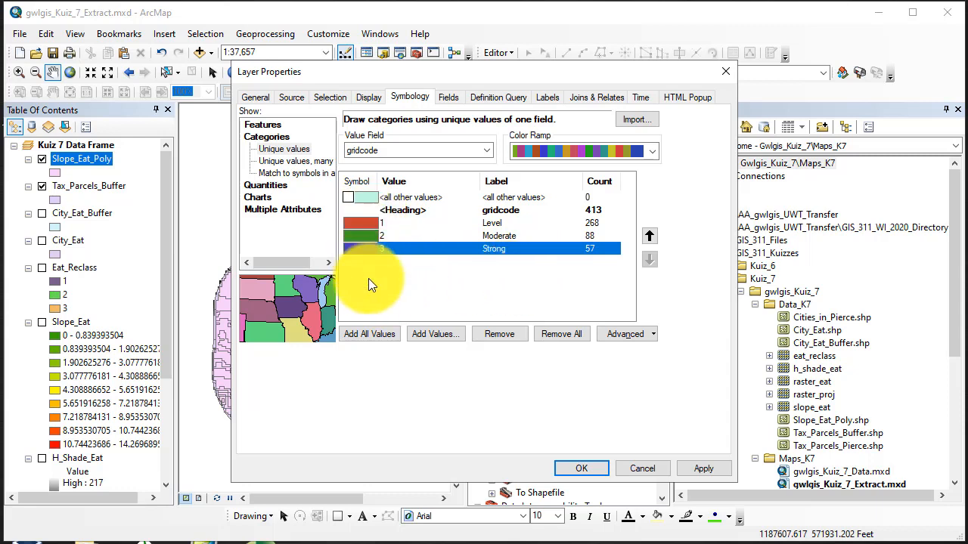
{"action": "left_click", "coordinate": [581, 469]}
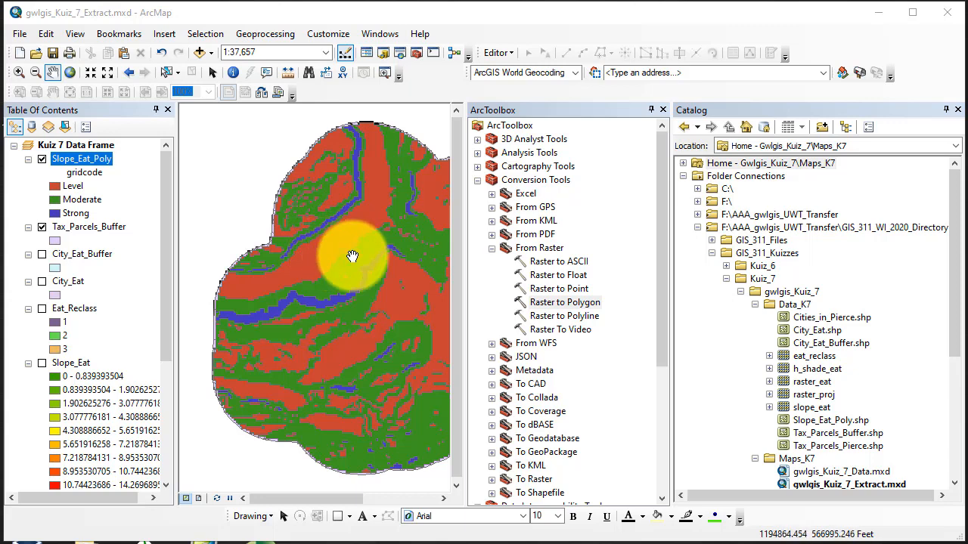
Step: Select the Slope_Eat_Poly records matching "gridcode" = 1 by attributes in the layer's attribute table, and close the table
{"action": "left_click", "coordinate": [82, 158]}
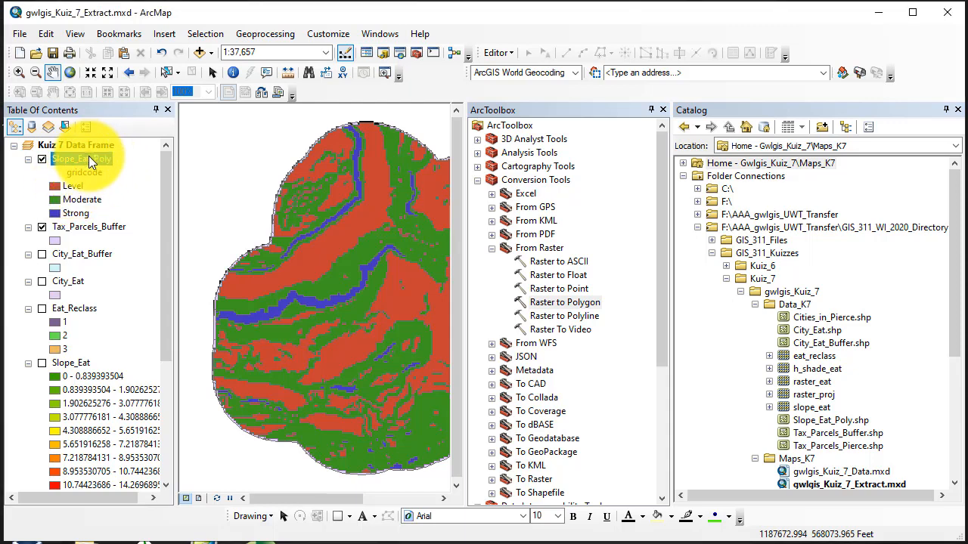
{"action": "right_click", "coordinate": [88, 157]}
{"action": "left_click", "coordinate": [145, 202]}
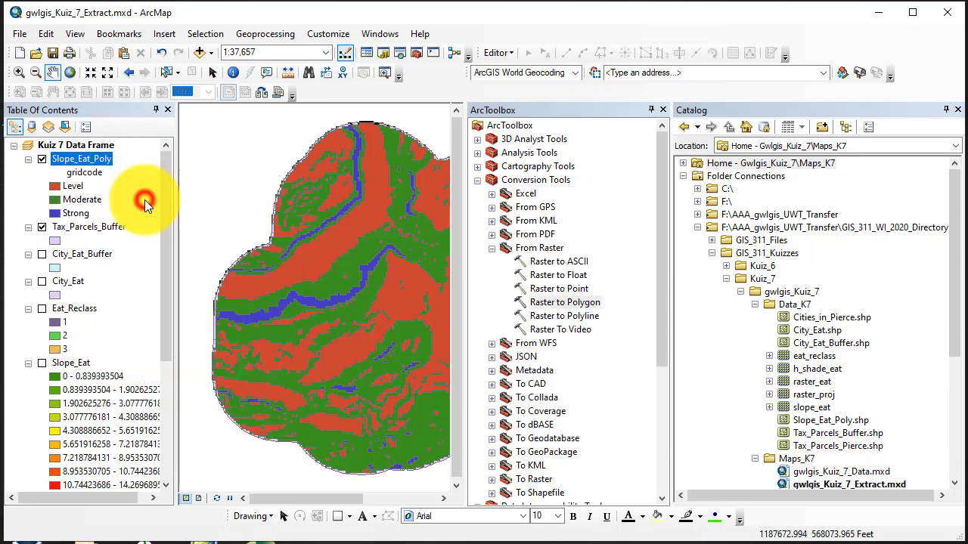
{"action": "left_click", "coordinate": [97, 58]}
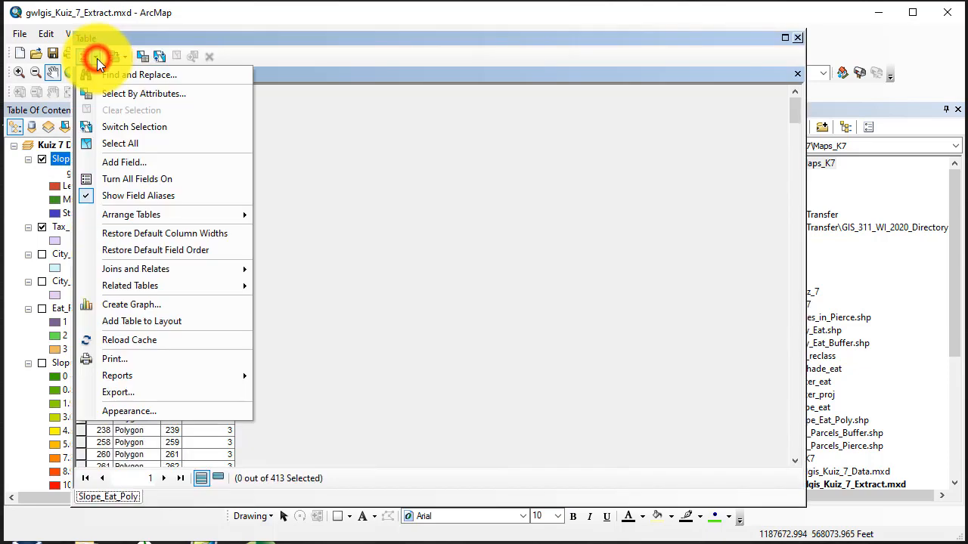
{"action": "left_click", "coordinate": [111, 94]}
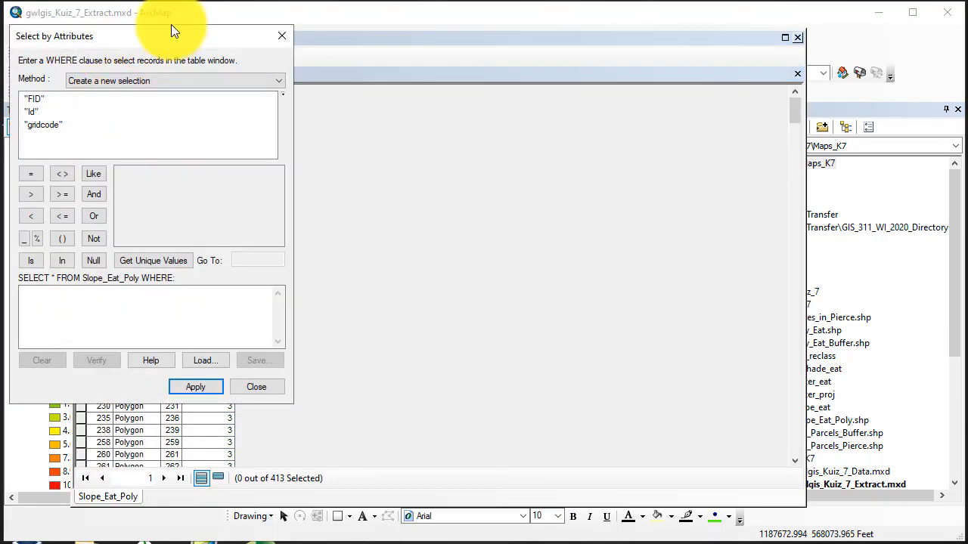
{"action": "left_click_drag", "start_coordinate": [170, 27], "coordinate": [483, 67]}
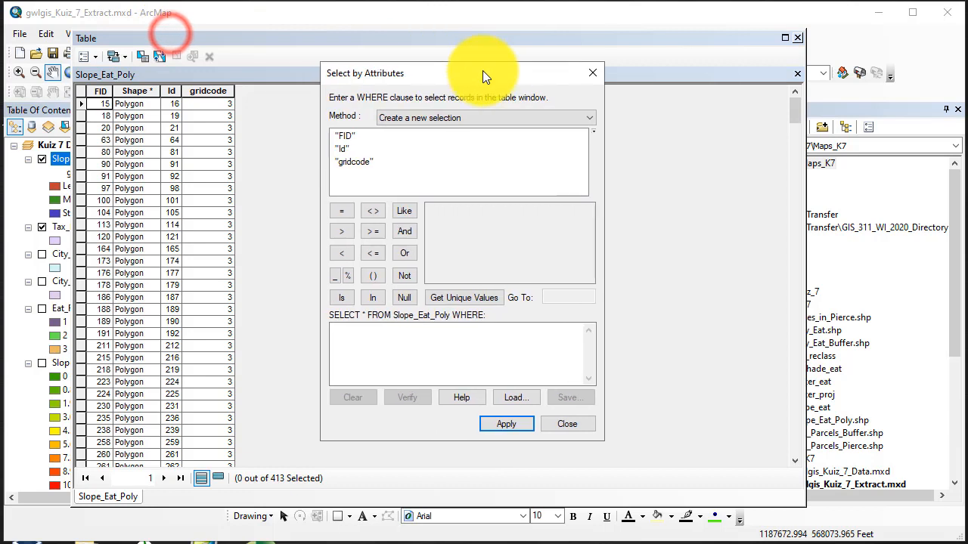
{"action": "double_click", "coordinate": [352, 161]}
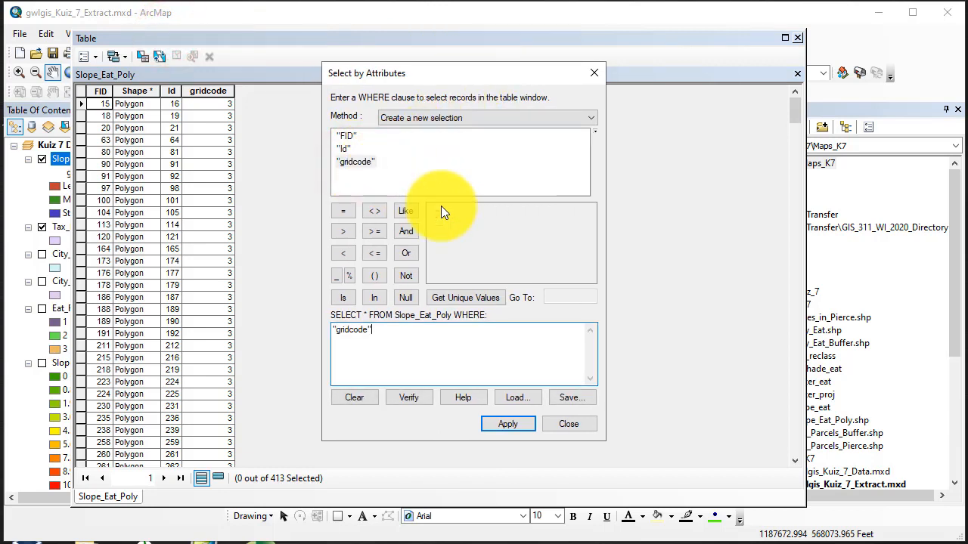
{"action": "left_click", "coordinate": [343, 211]}
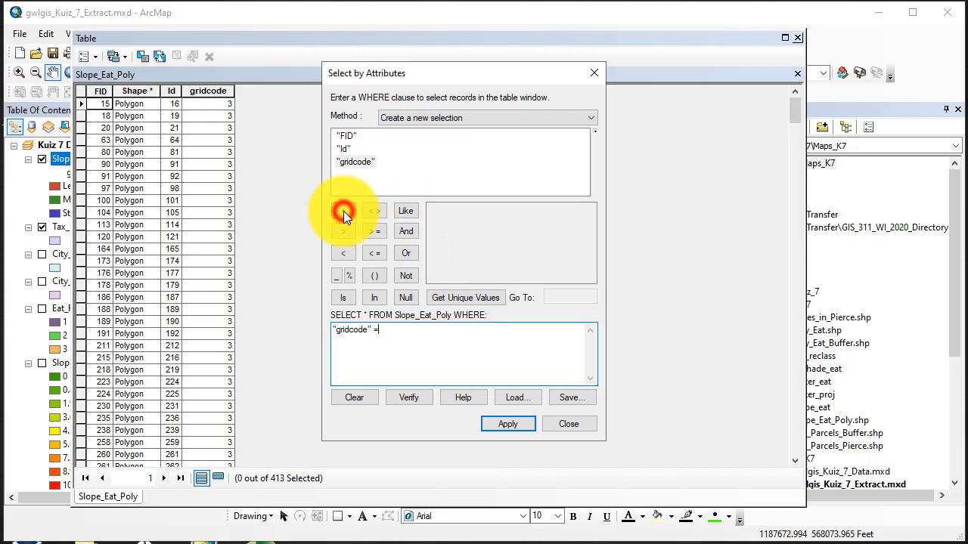
{"action": "left_click", "coordinate": [458, 297]}
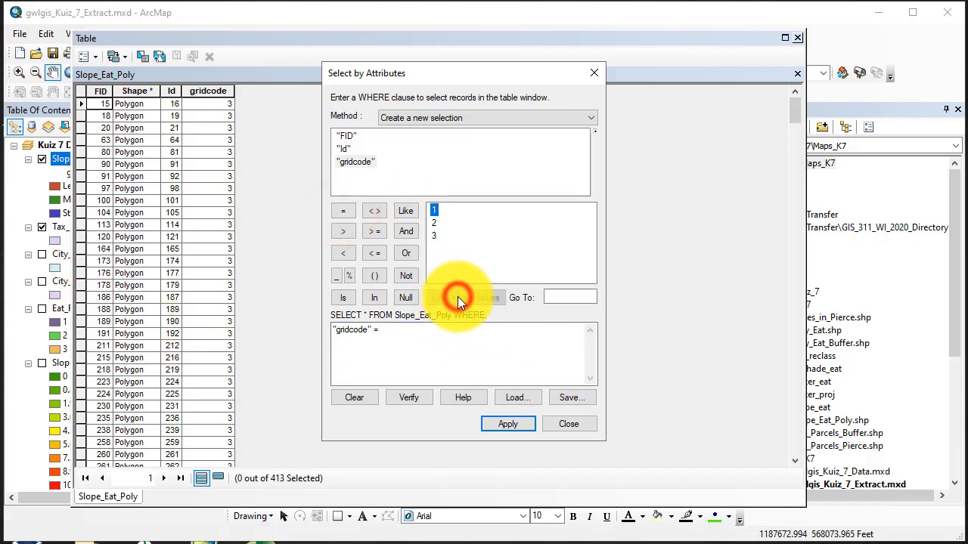
{"action": "double_click", "coordinate": [433, 210]}
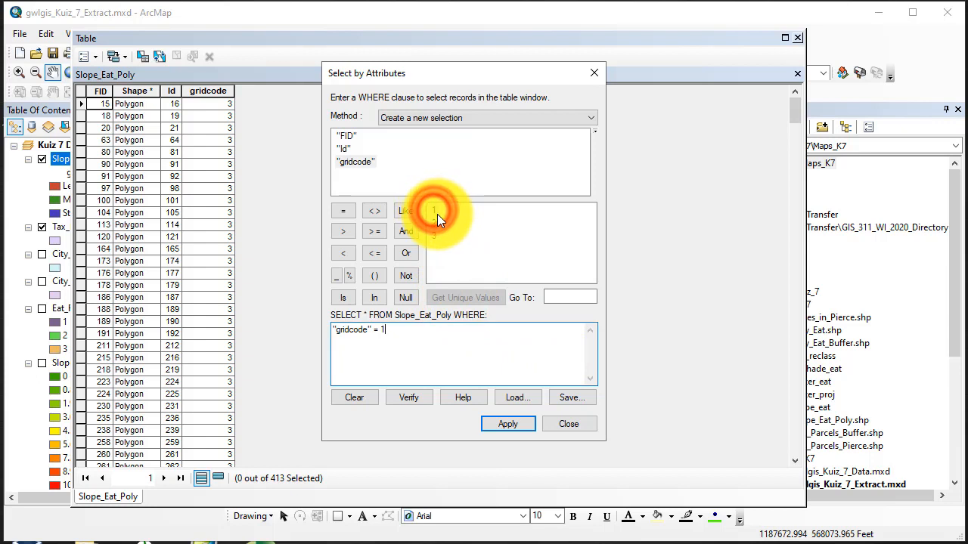
{"action": "left_click", "coordinate": [509, 425]}
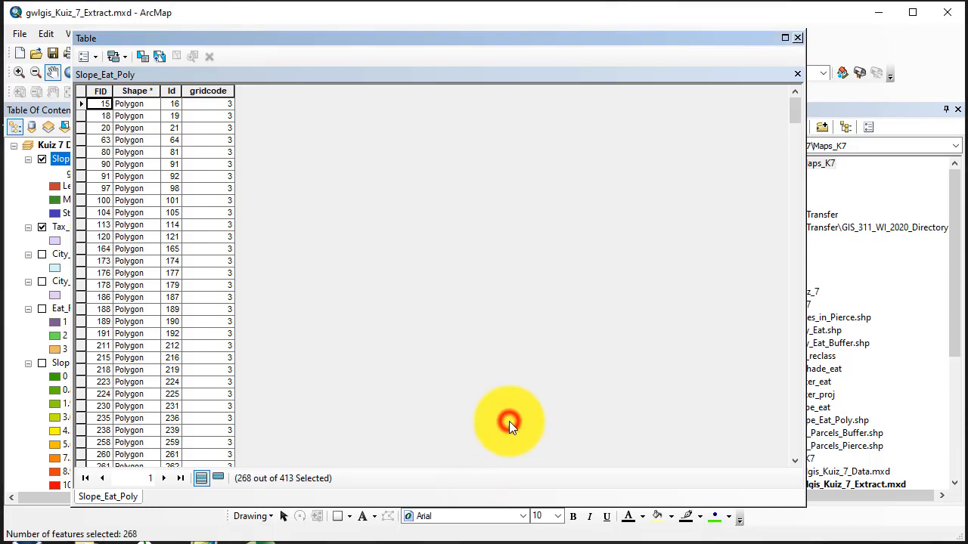
{"action": "left_click", "coordinate": [799, 37]}
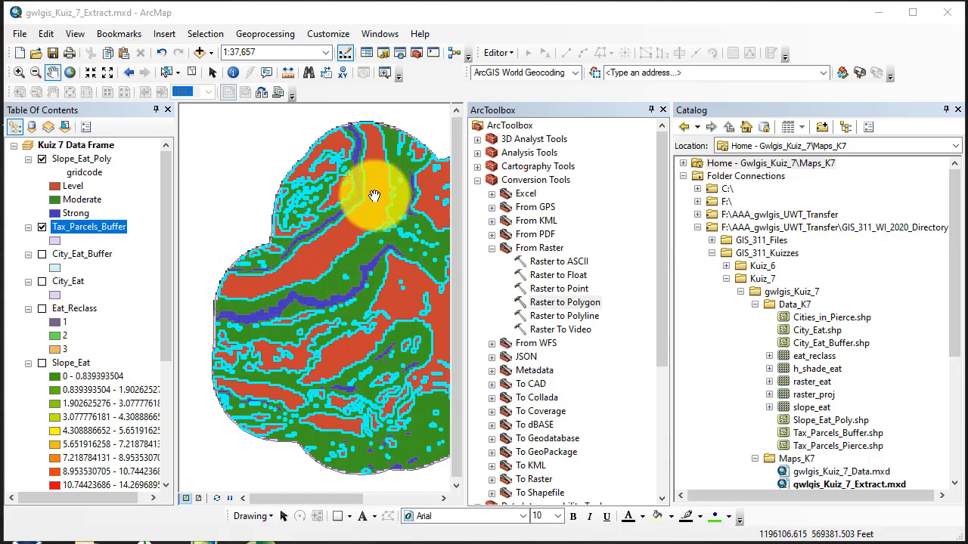
Step: Set up a Select By Location with Tax_Parcels_Buffer as target and only the selected Slope_Eat_Poly features as source
{"action": "left_click", "coordinate": [203, 33]}
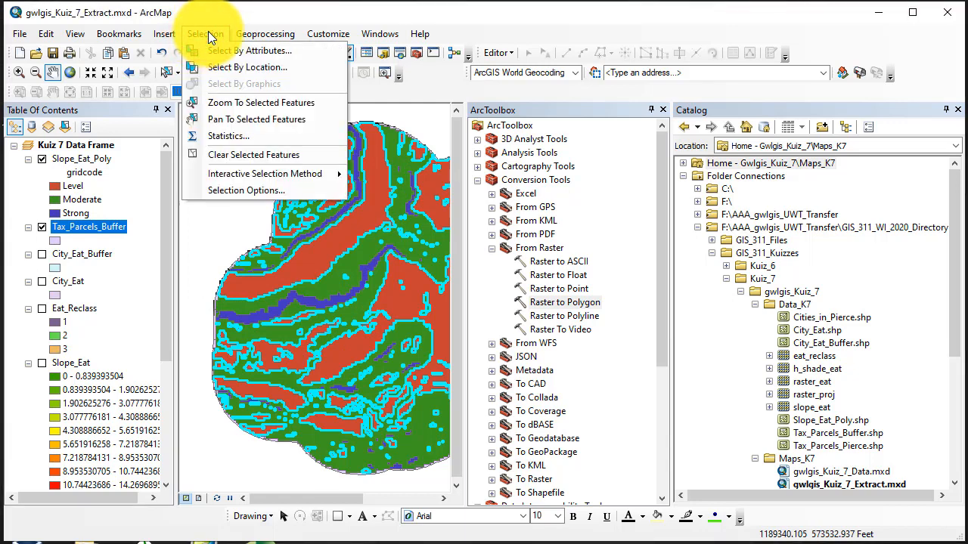
{"action": "left_click", "coordinate": [220, 68]}
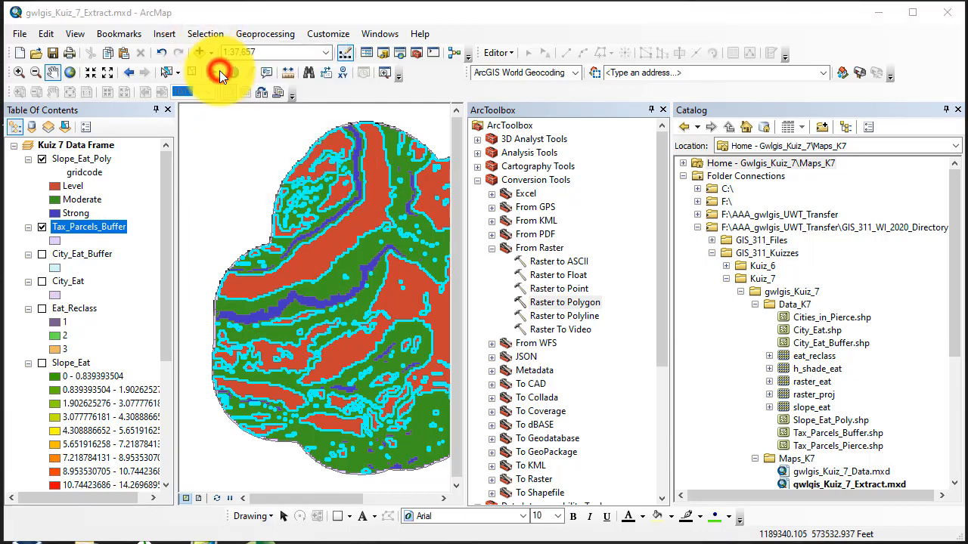
{"action": "left_click_drag", "start_coordinate": [200, 42], "coordinate": [507, 65]}
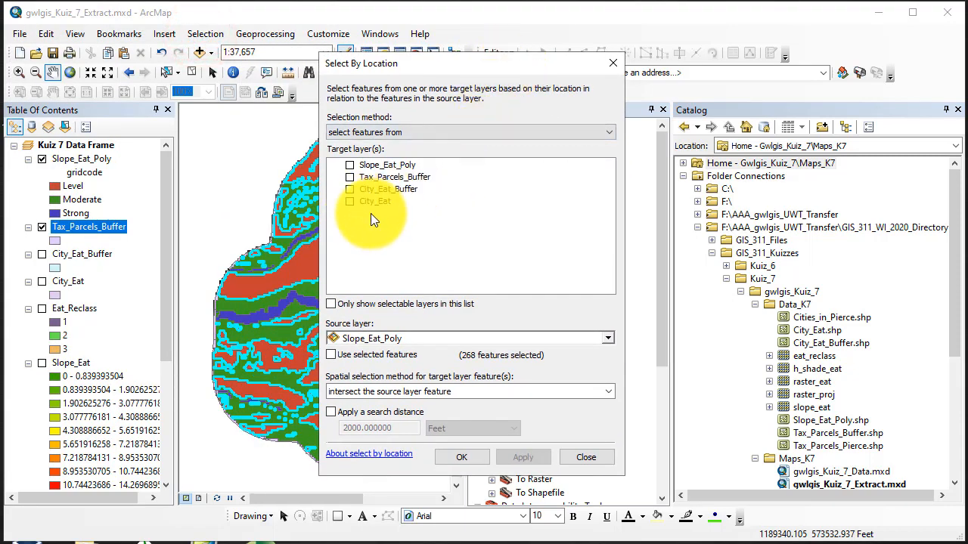
{"action": "left_click", "coordinate": [350, 177]}
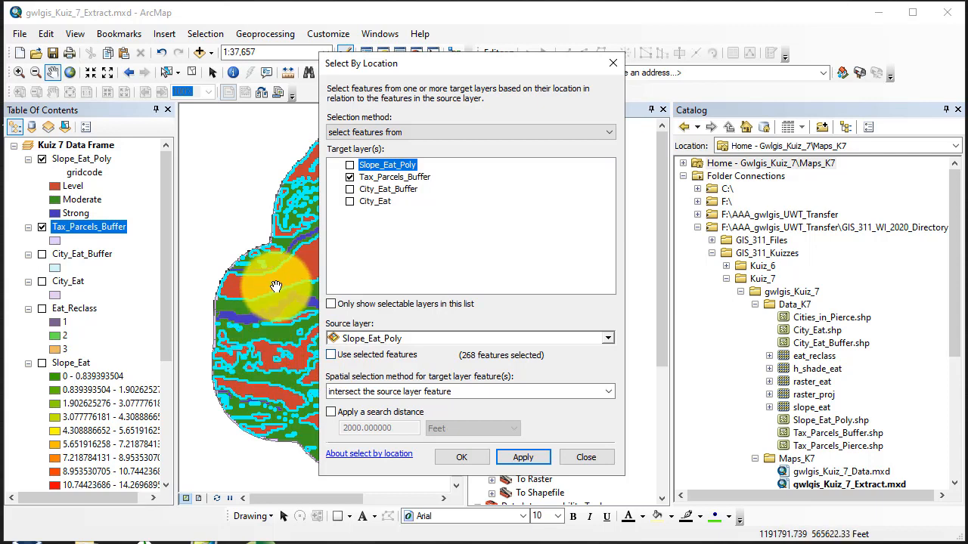
{"action": "left_click", "coordinate": [331, 355]}
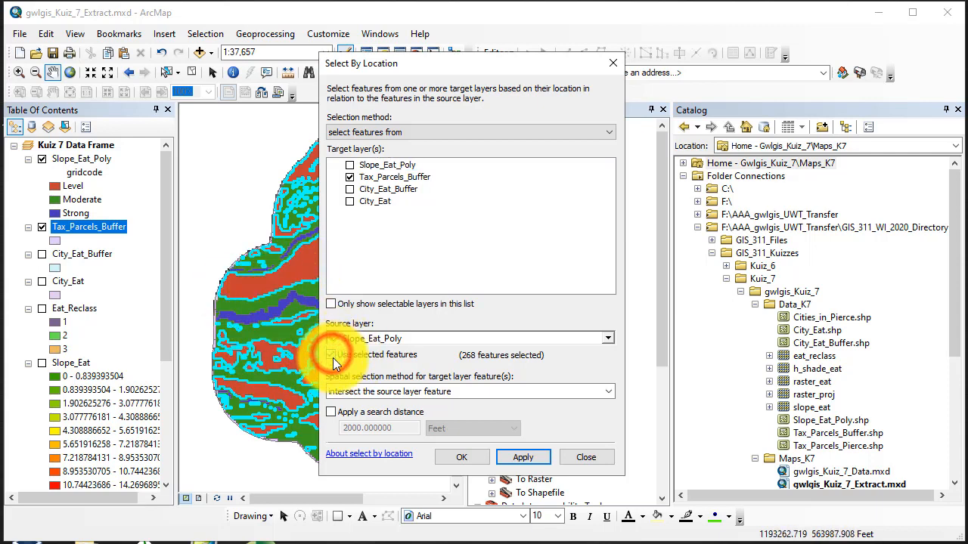
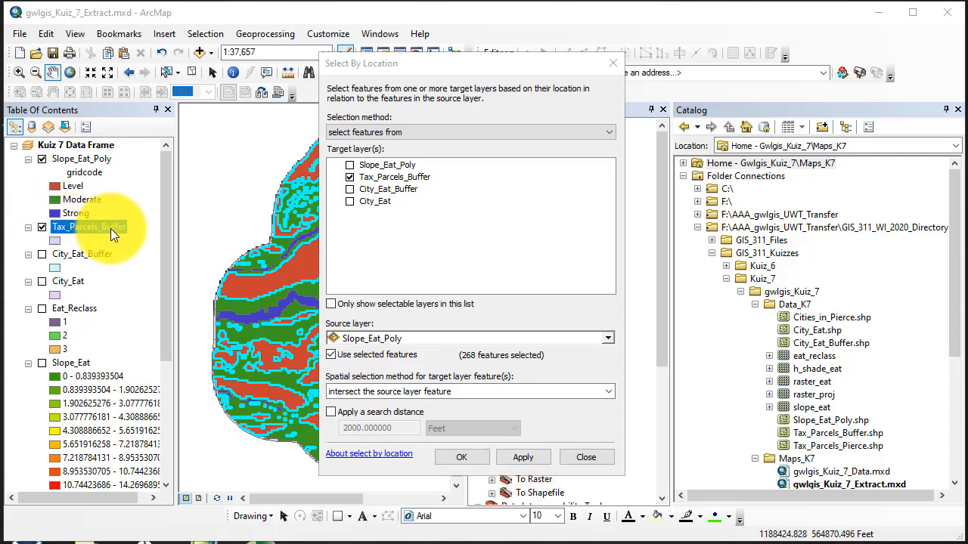
Step: Select the Tax_Parcels_Buffer features that intersect the selected Slope_Eat_Poly features, and close the location selection
{"action": "left_click", "coordinate": [525, 457]}
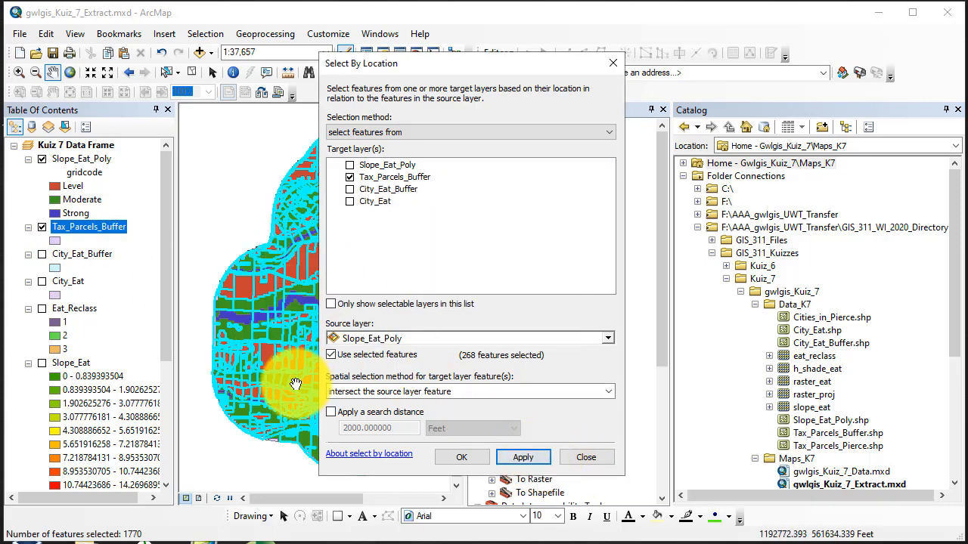
{"action": "left_click", "coordinate": [526, 456]}
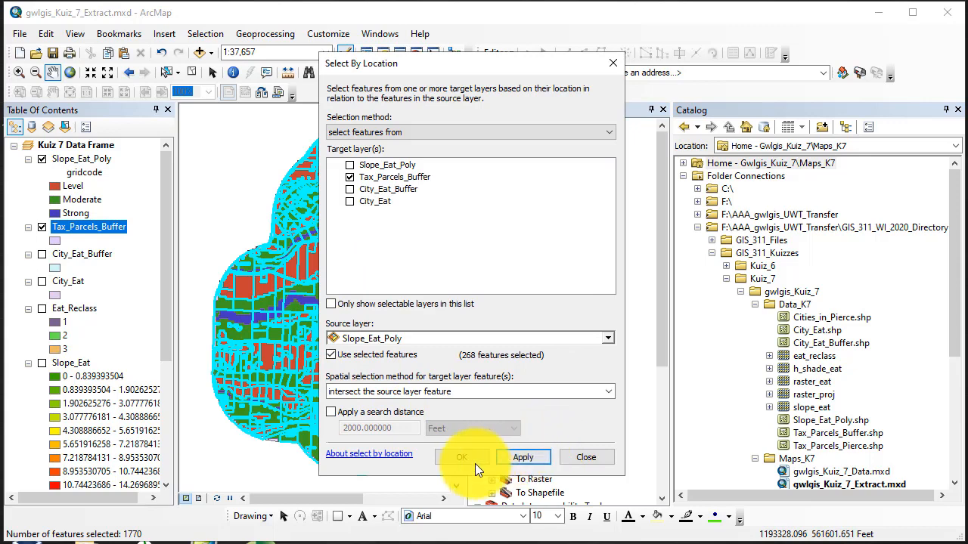
{"action": "left_click", "coordinate": [586, 457]}
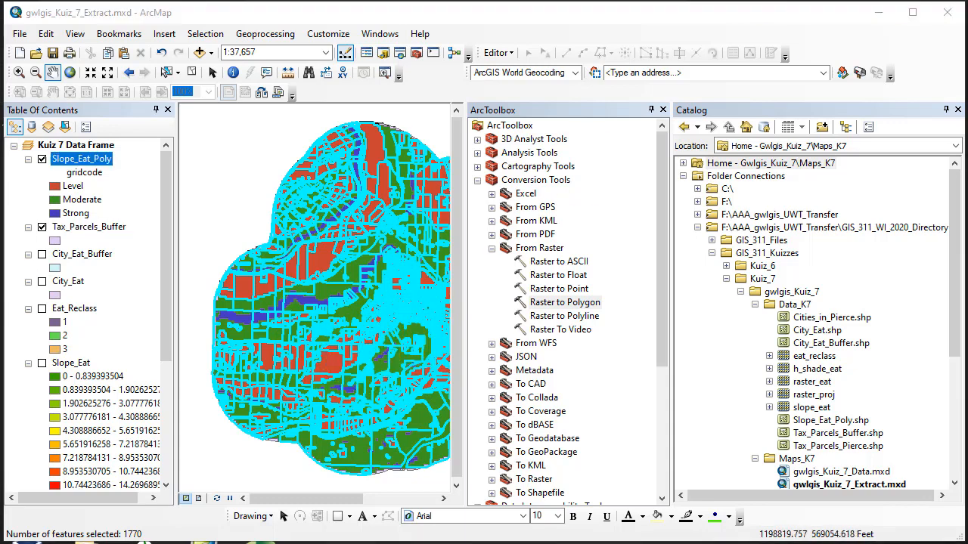
Step: Clear the selection in the Slope_Eat_Poly attribute table, with the table window narrowed and moved off the map
{"action": "right_click", "coordinate": [89, 156]}
{"action": "left_click", "coordinate": [136, 203]}
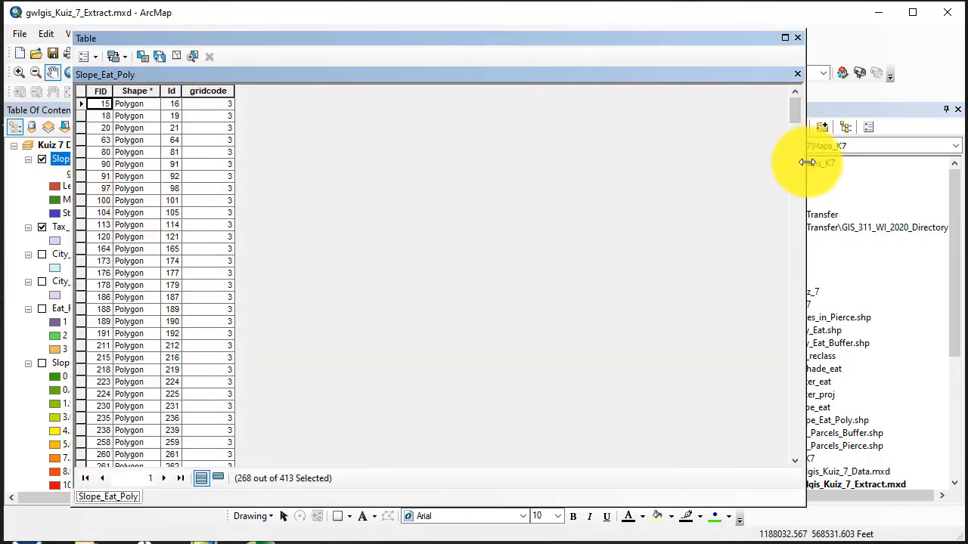
{"action": "left_click_drag", "start_coordinate": [807, 163], "coordinate": [261, 165]}
{"action": "left_click_drag", "start_coordinate": [200, 41], "coordinate": [643, 46]}
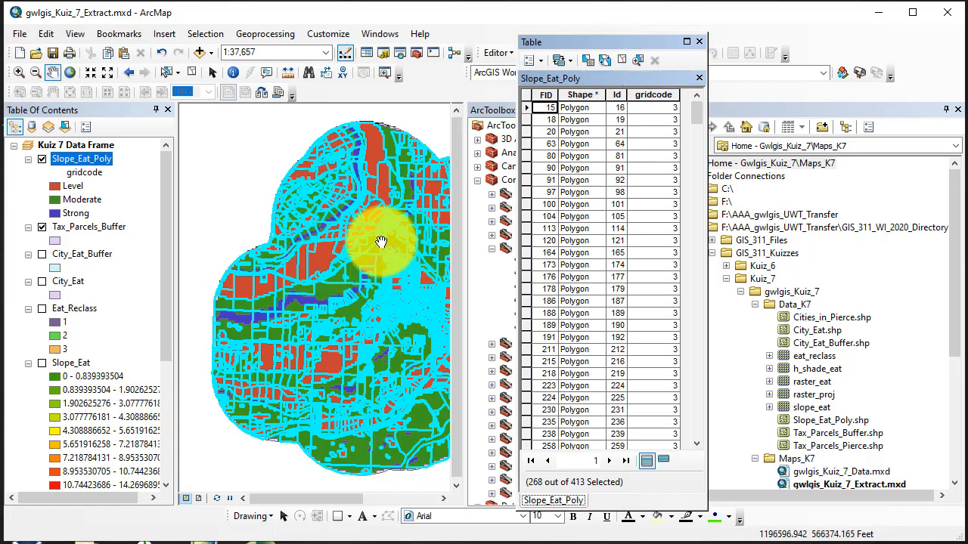
{"action": "left_click", "coordinate": [622, 59]}
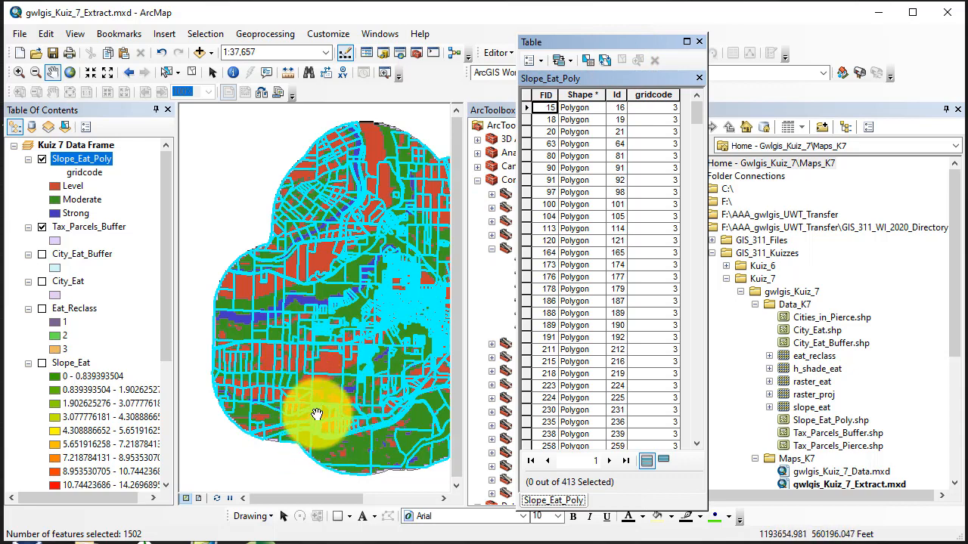
{"action": "left_click", "coordinate": [699, 42]}
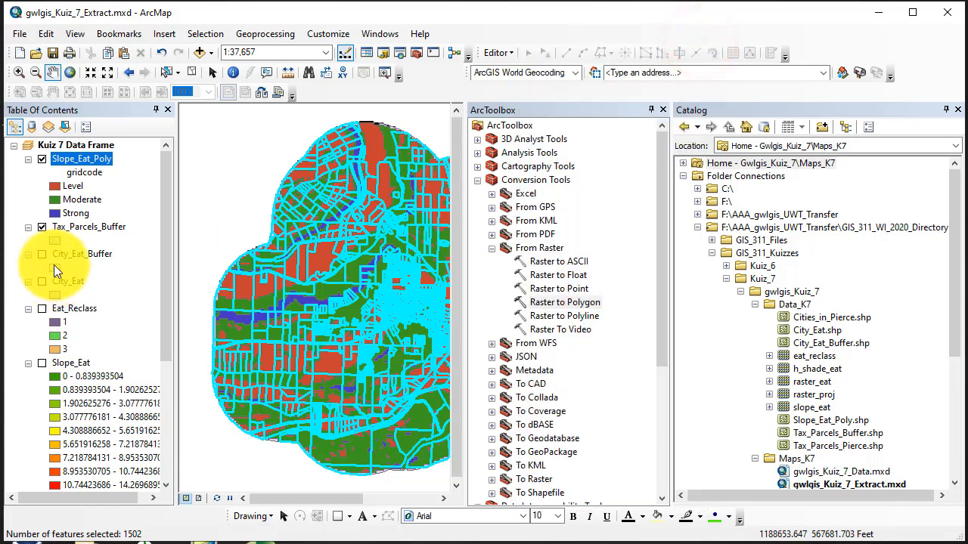
Step: Review the selected parcels in the Tax_Parcels_Buffer attribute table, widened to show more fields
{"action": "left_click", "coordinate": [90, 229], "text": "ctrl"}
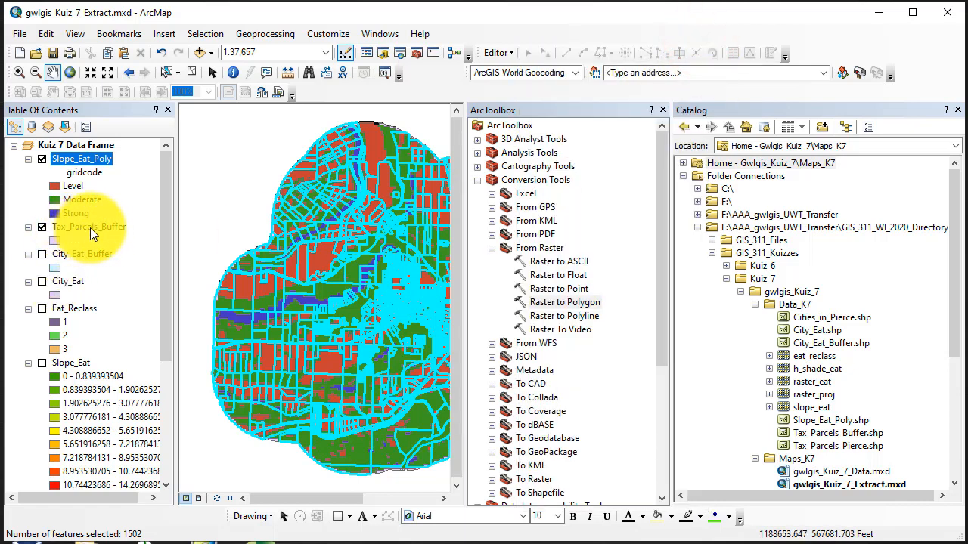
{"action": "right_click", "coordinate": [90, 228]}
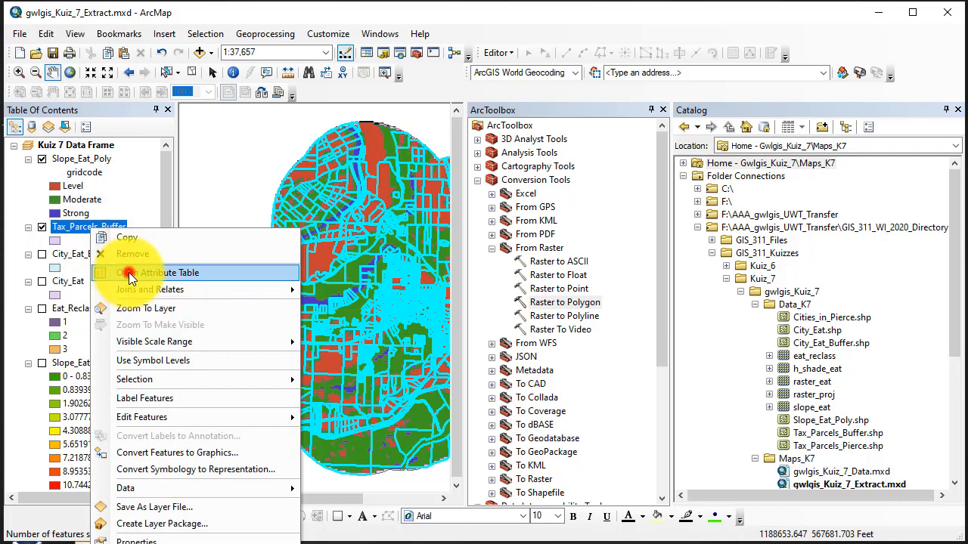
{"action": "left_click", "coordinate": [129, 274]}
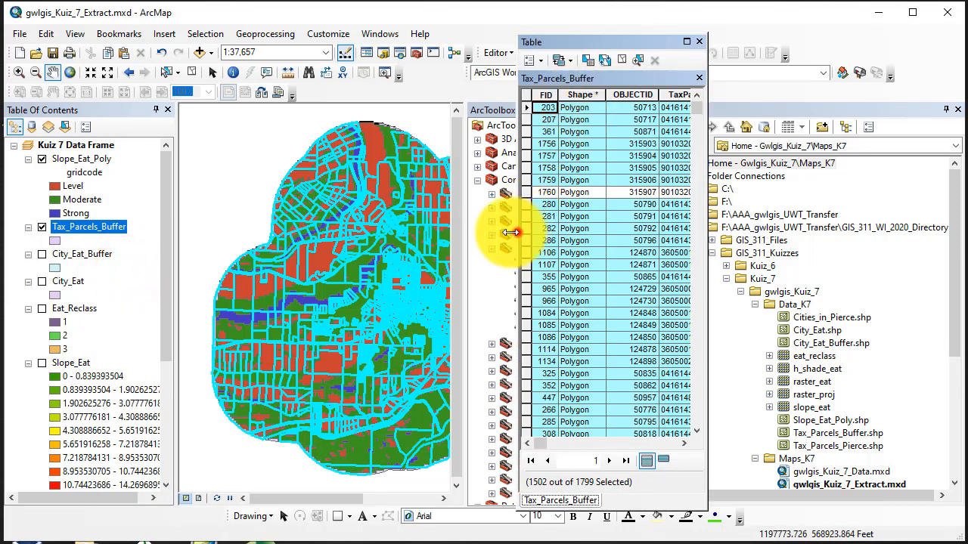
{"action": "left_click_drag", "start_coordinate": [519, 229], "coordinate": [62, 225]}
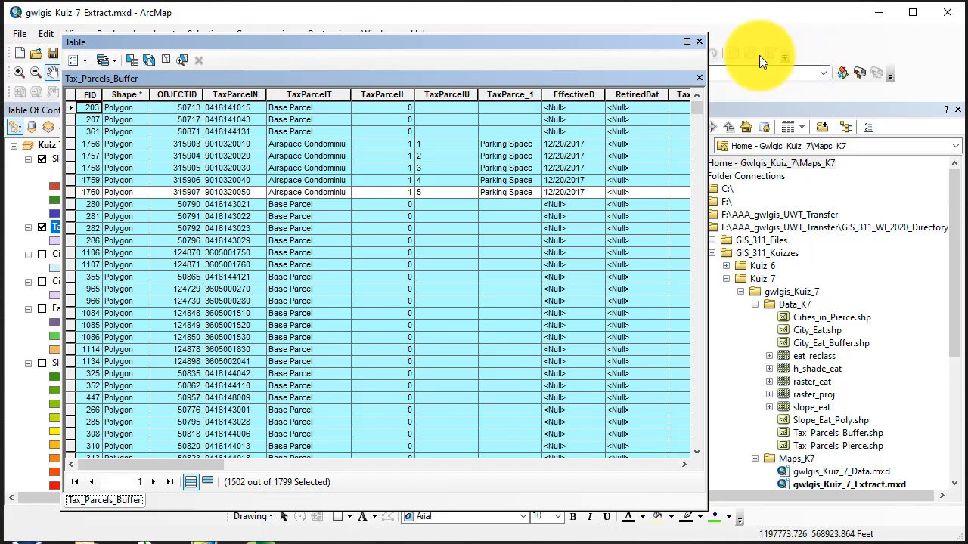
{"action": "left_click", "coordinate": [698, 44]}
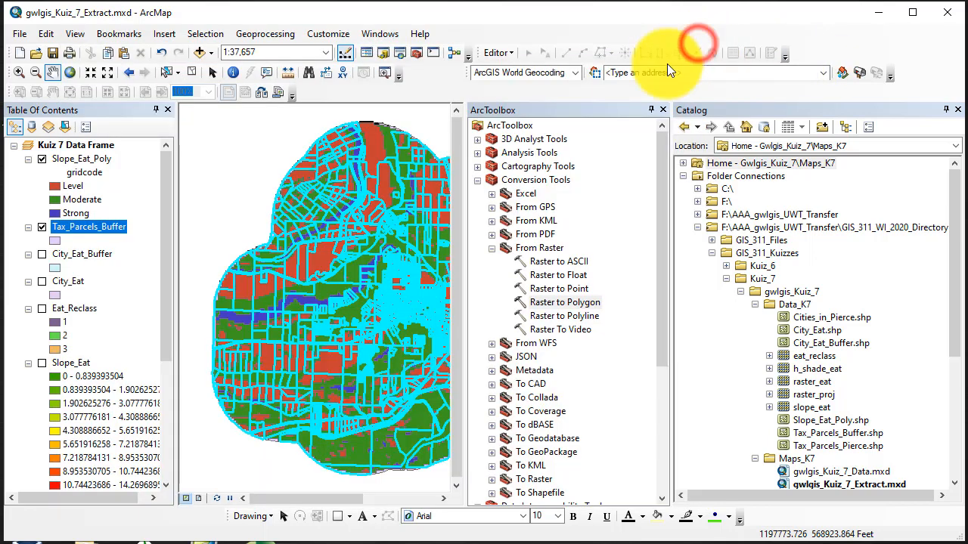
Step: Export the selected Tax_Parcels_Buffer features to the Data_K7 folder as shapefile Tax_Parcels_Level.shp and add it to the map
{"action": "right_click", "coordinate": [86, 225]}
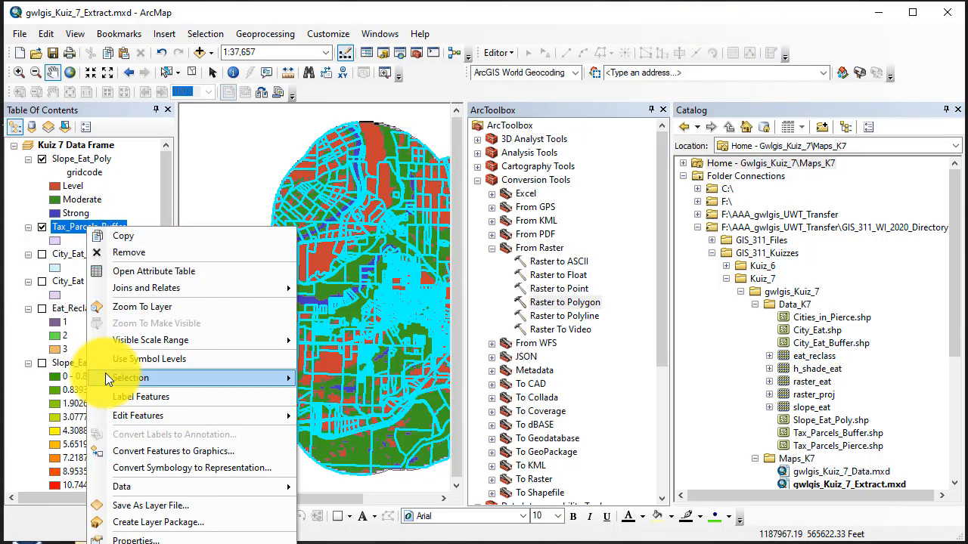
{"action": "mouse_move", "coordinate": [141, 486]}
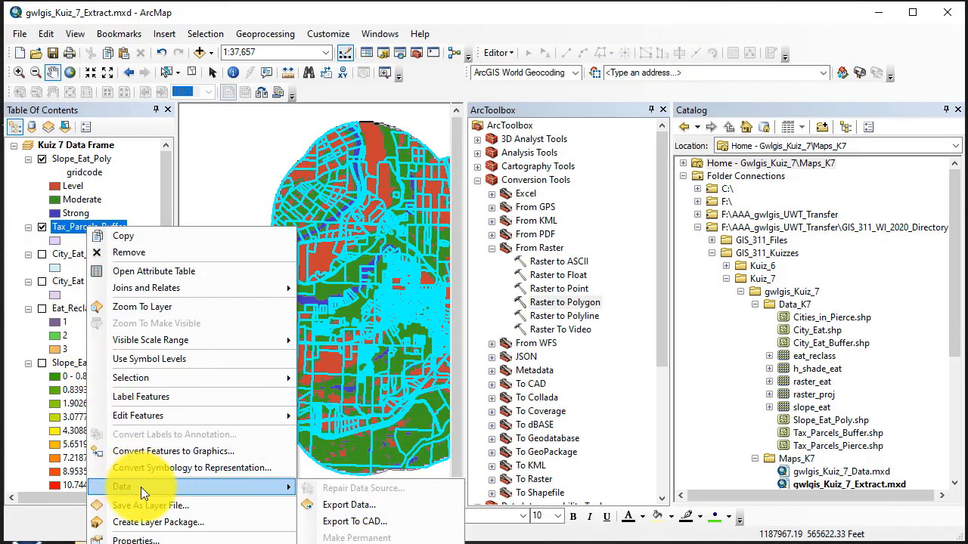
{"action": "left_click", "coordinate": [348, 505]}
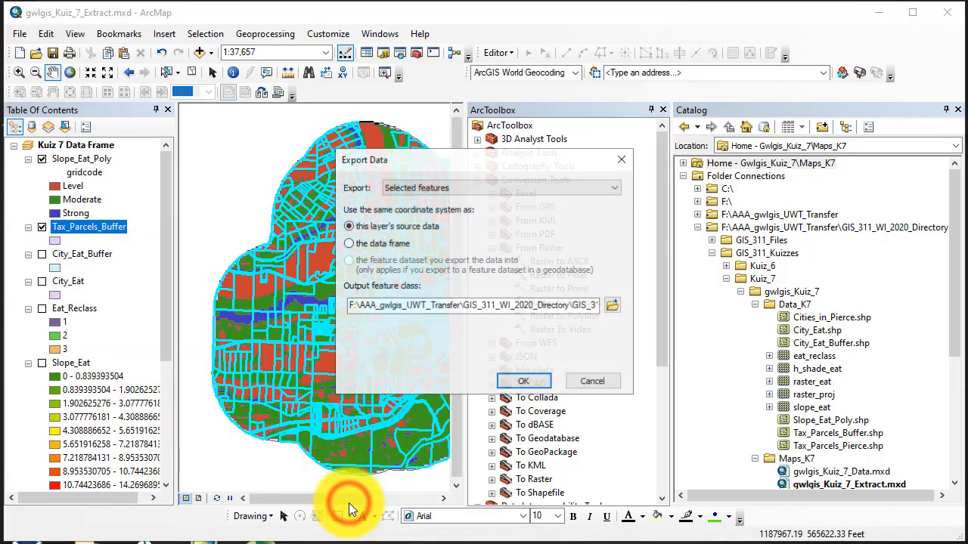
{"action": "left_click", "coordinate": [613, 304]}
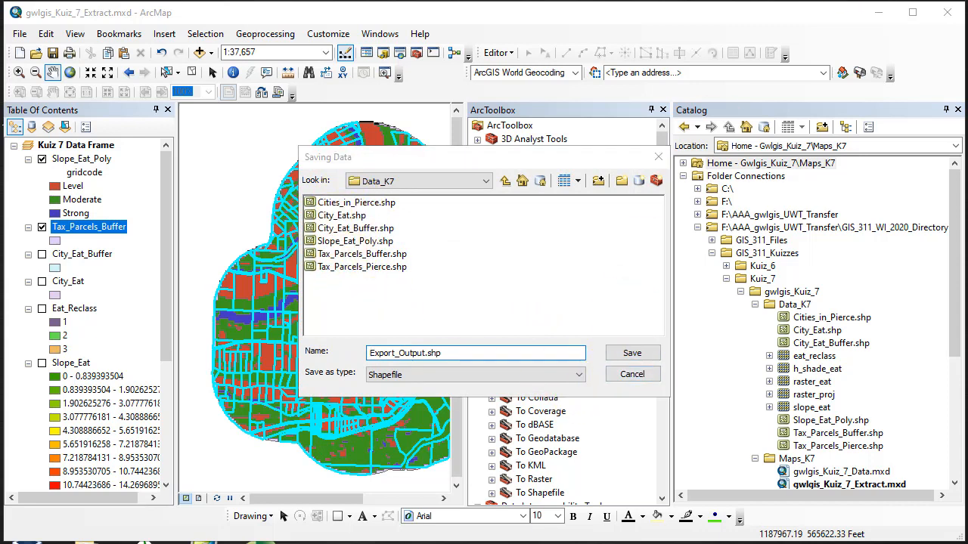
{"action": "left_click", "coordinate": [372, 254]}
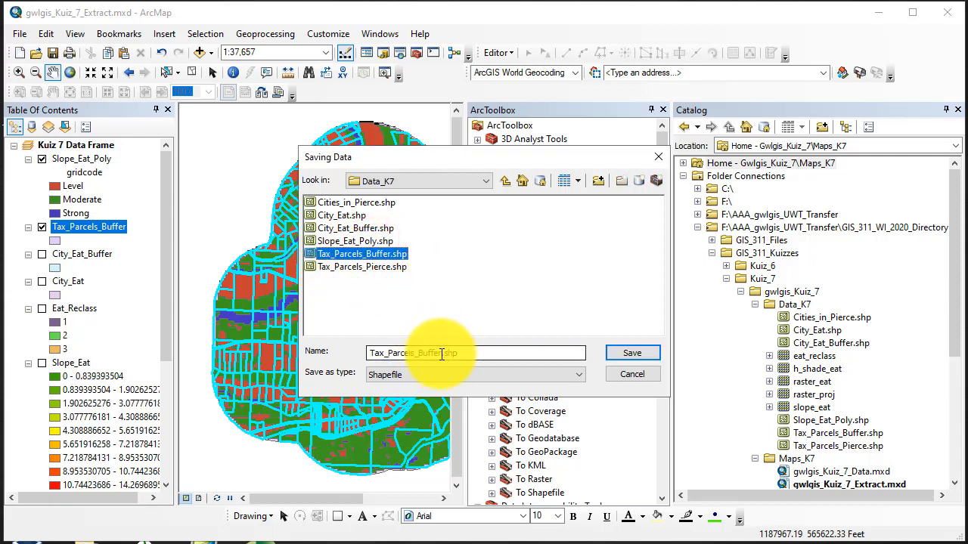
{"action": "left_click_drag", "start_coordinate": [442, 354], "coordinate": [419, 355]}
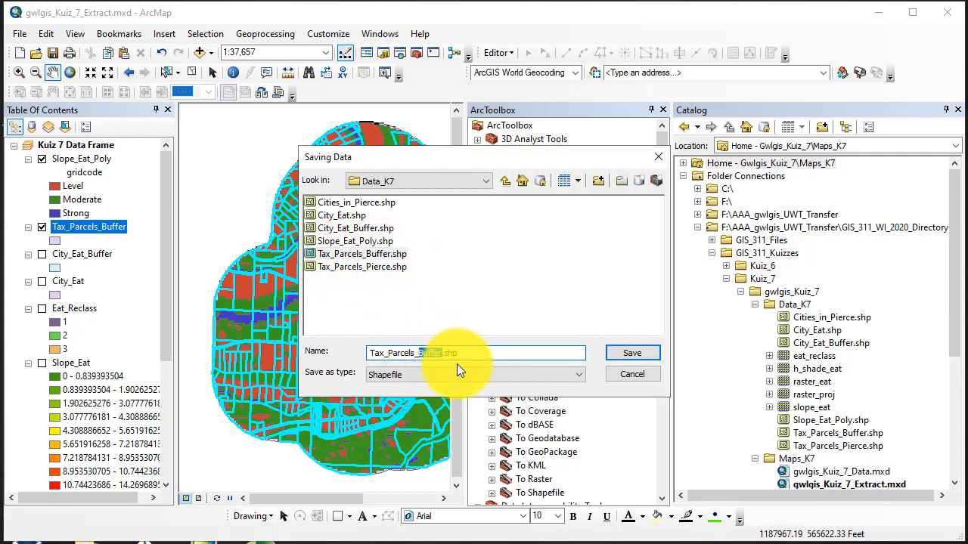
{"action": "type", "text": "Level"}
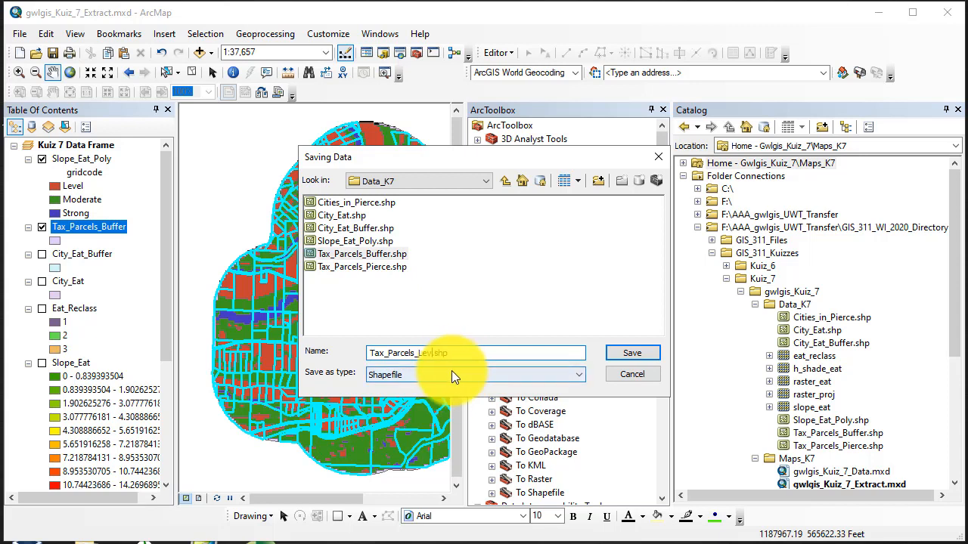
{"action": "left_click", "coordinate": [630, 352]}
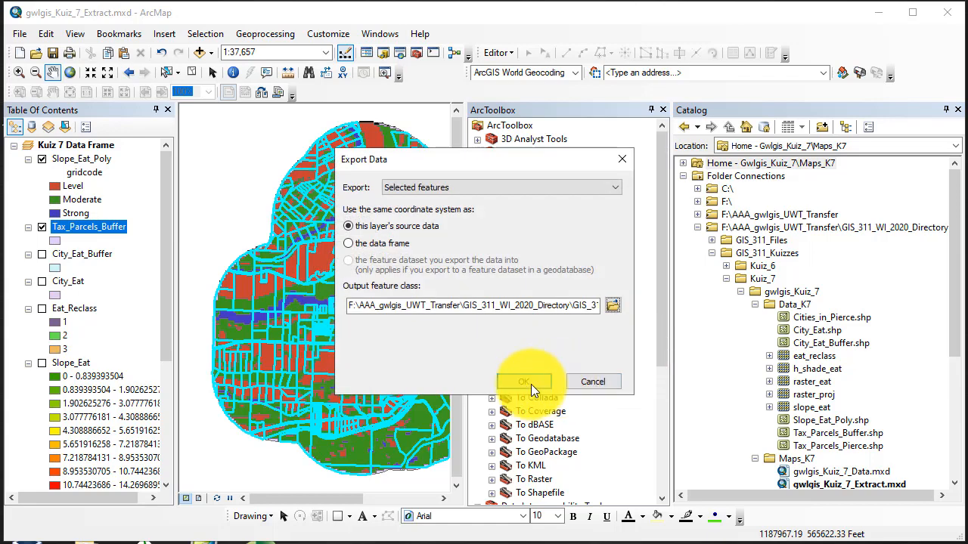
{"action": "left_click", "coordinate": [522, 380]}
{"action": "left_click", "coordinate": [502, 300]}
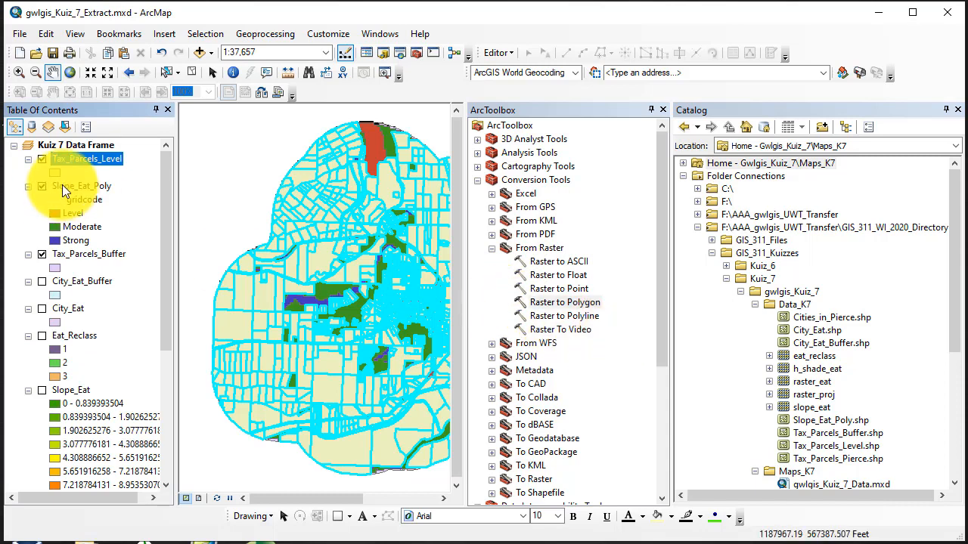
Step: Hide the Tax_Parcels_Buffer layer and compare Tax_Parcels_Level with Slope_Eat_Poly by switching their visibility, leaving both shown
{"action": "left_click", "coordinate": [41, 255]}
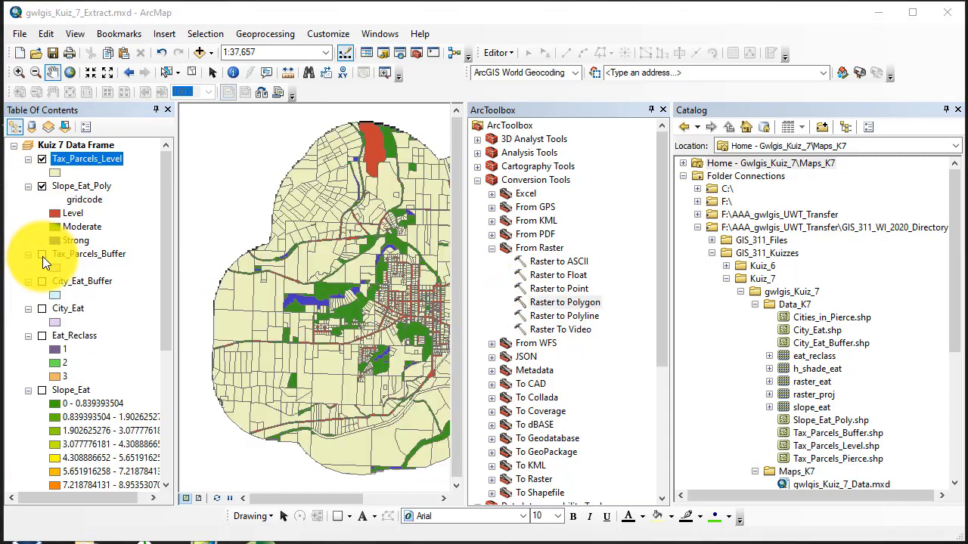
{"action": "left_click", "coordinate": [42, 160]}
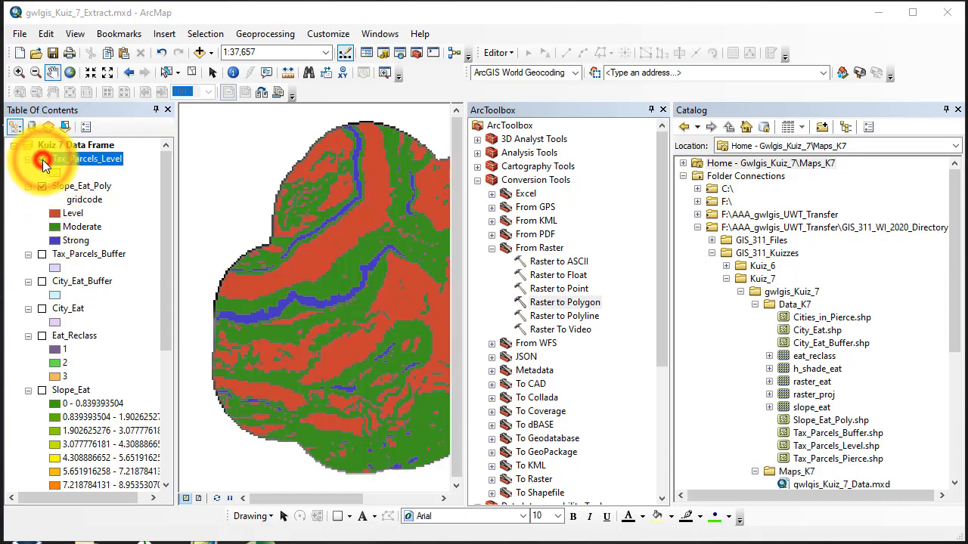
{"action": "left_click", "coordinate": [42, 160]}
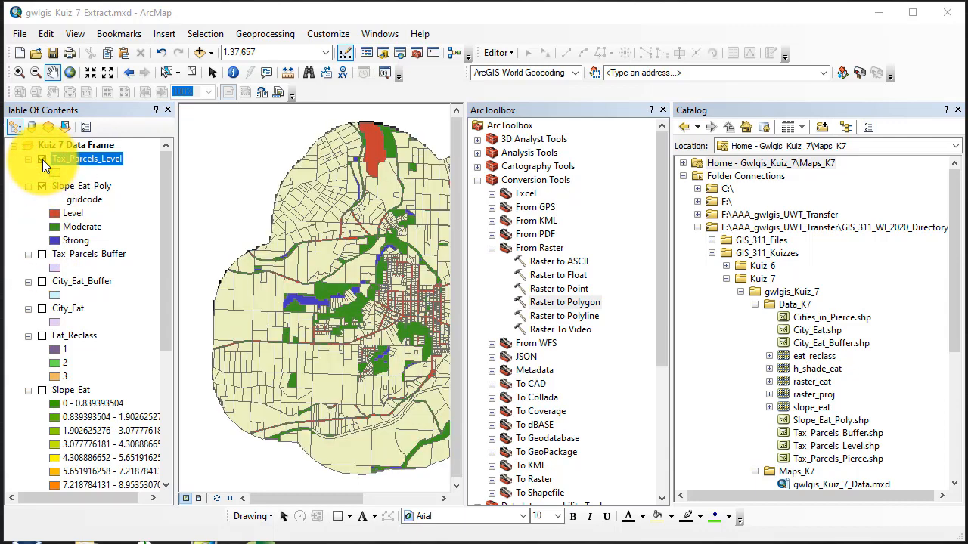
{"action": "left_click", "coordinate": [42, 160]}
{"action": "left_click", "coordinate": [42, 159]}
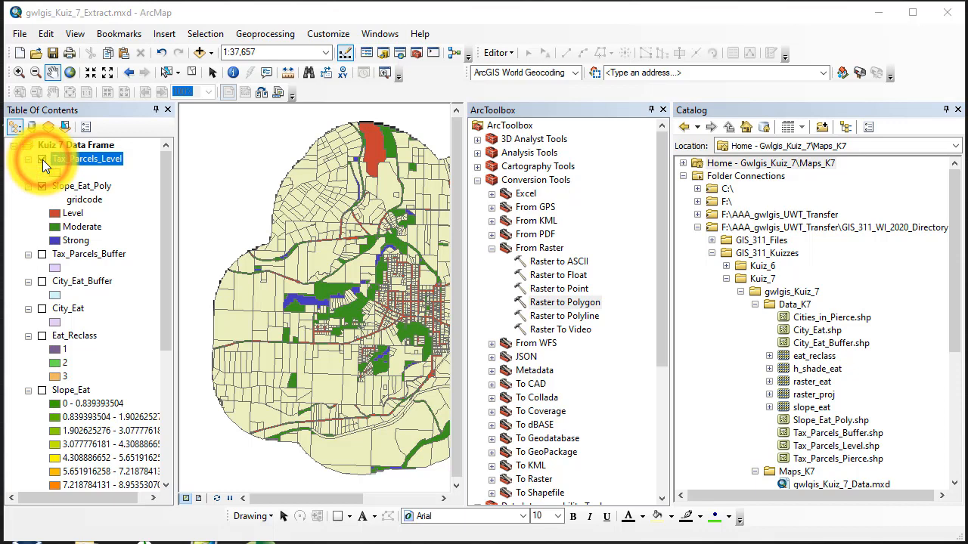
{"action": "left_click", "coordinate": [42, 159]}
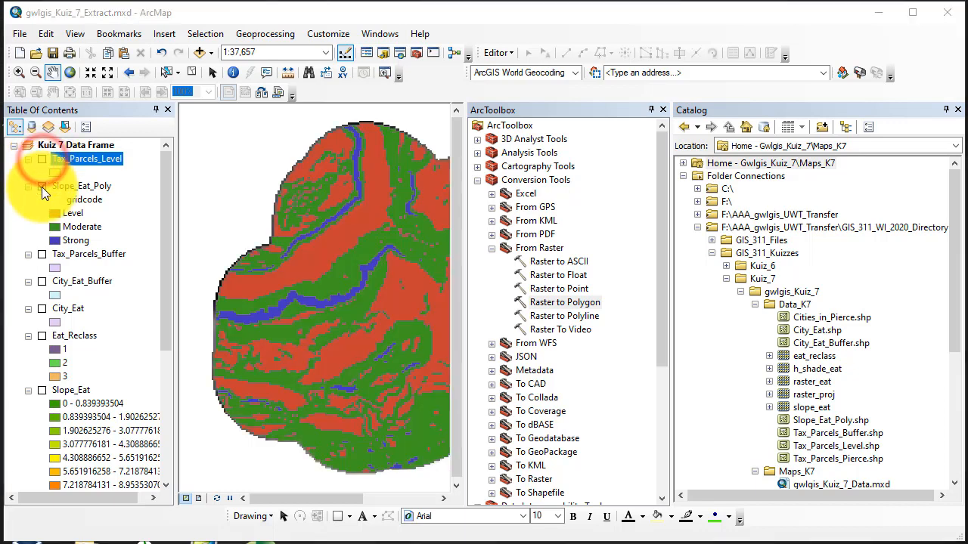
{"action": "left_click", "coordinate": [42, 186]}
{"action": "left_click", "coordinate": [43, 161]}
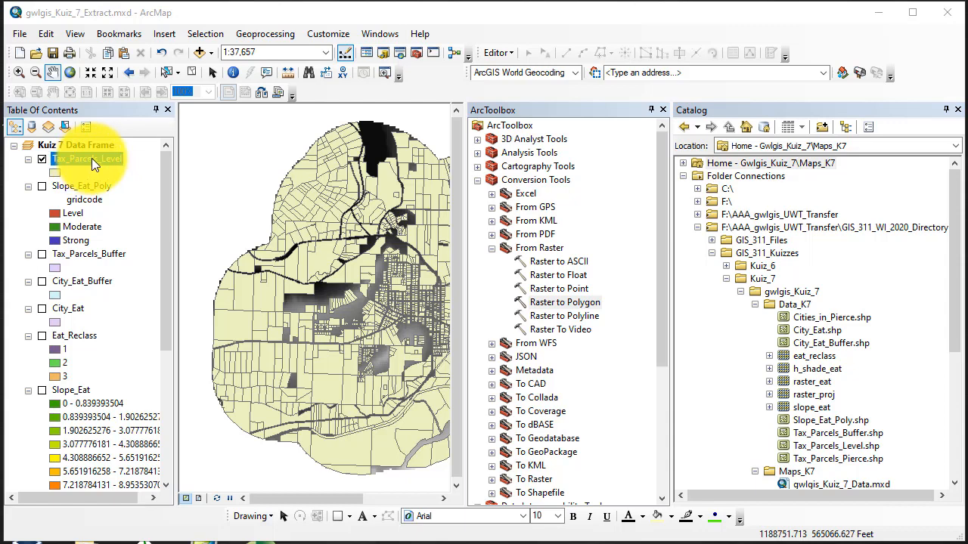
{"action": "key", "text": "Return"}
{"action": "left_click", "coordinate": [41, 186]}
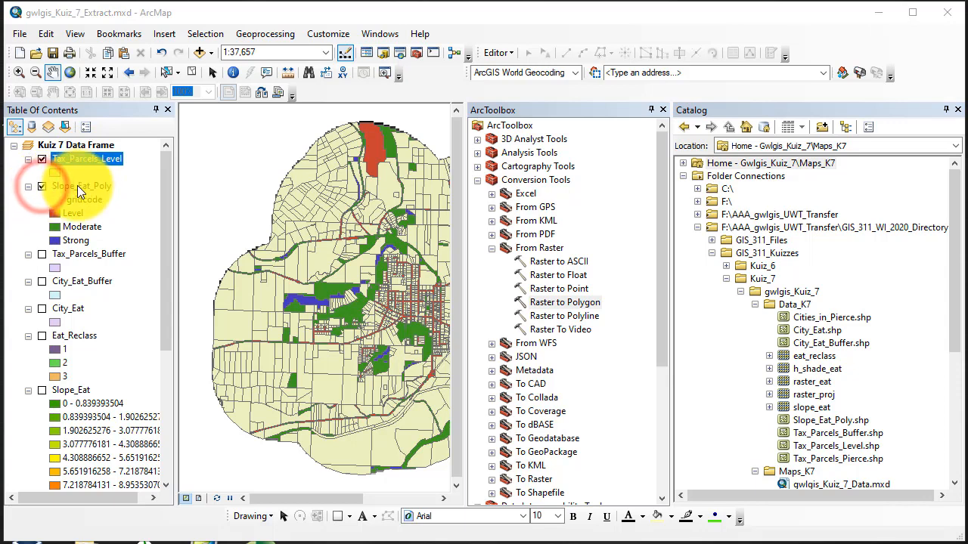
Step: Select the Slope_Eat_Poly records where "gridcode" = 1 through its attribute table, and hide the Tax_Parcels_Level layer
{"action": "right_click", "coordinate": [77, 185]}
{"action": "left_click", "coordinate": [135, 229]}
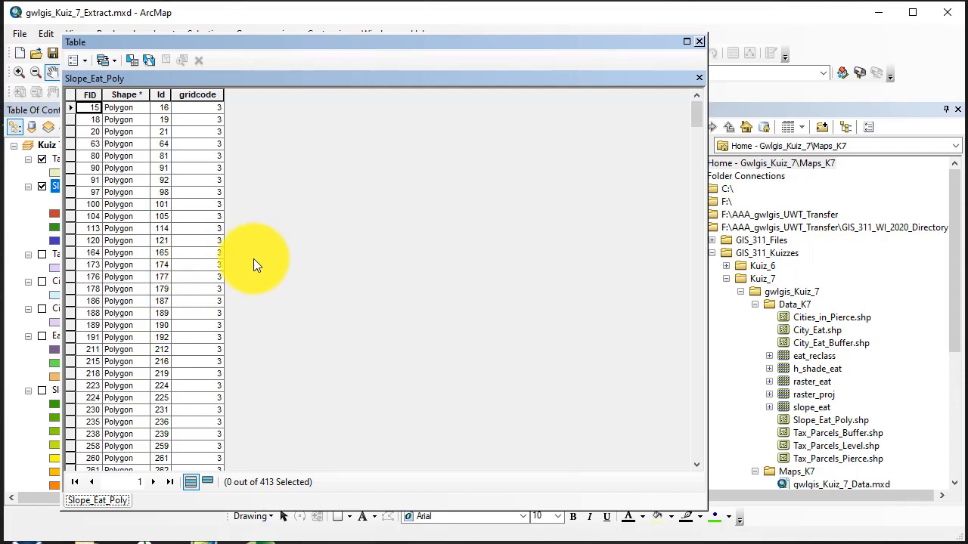
{"action": "left_click", "coordinate": [83, 62]}
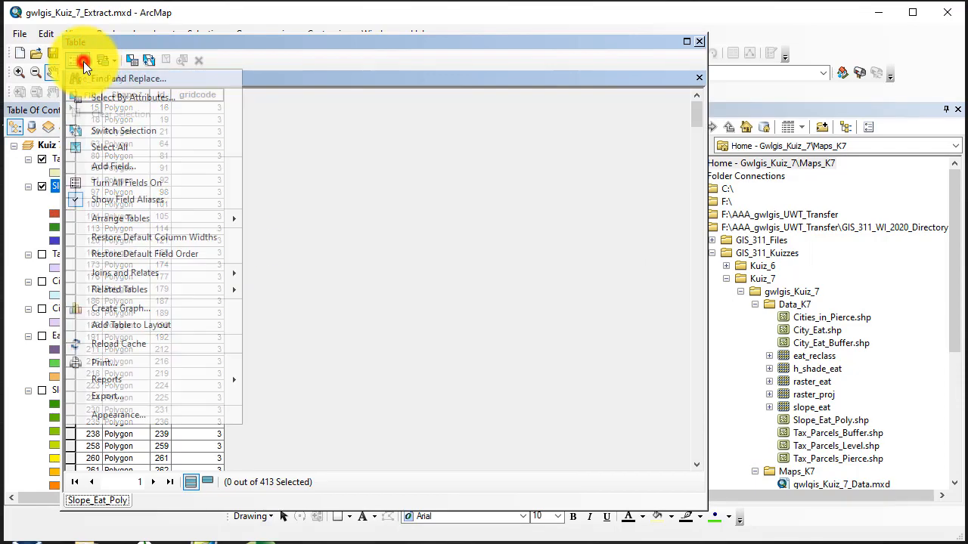
{"action": "left_click", "coordinate": [119, 97]}
{"action": "double_click", "coordinate": [44, 124]}
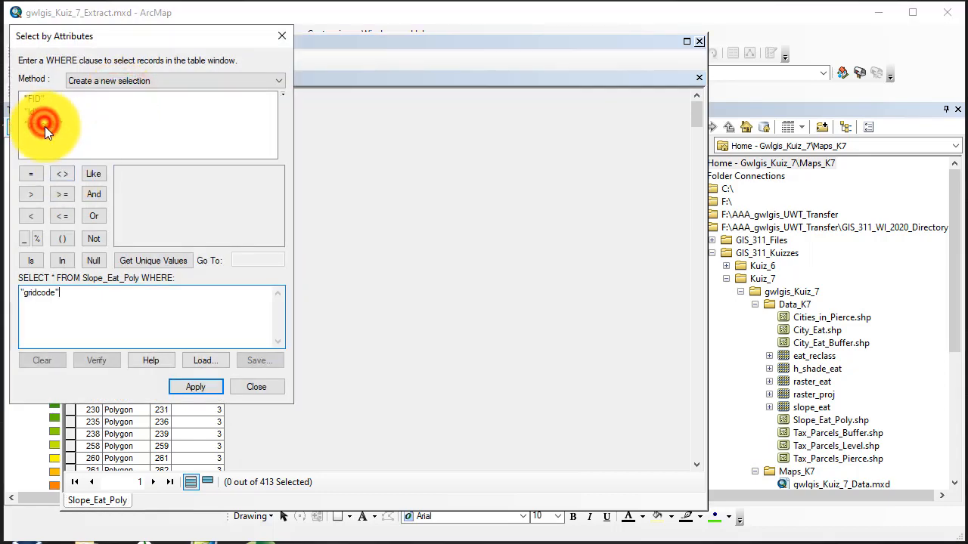
{"action": "left_click", "coordinate": [30, 174]}
{"action": "left_click", "coordinate": [154, 260]}
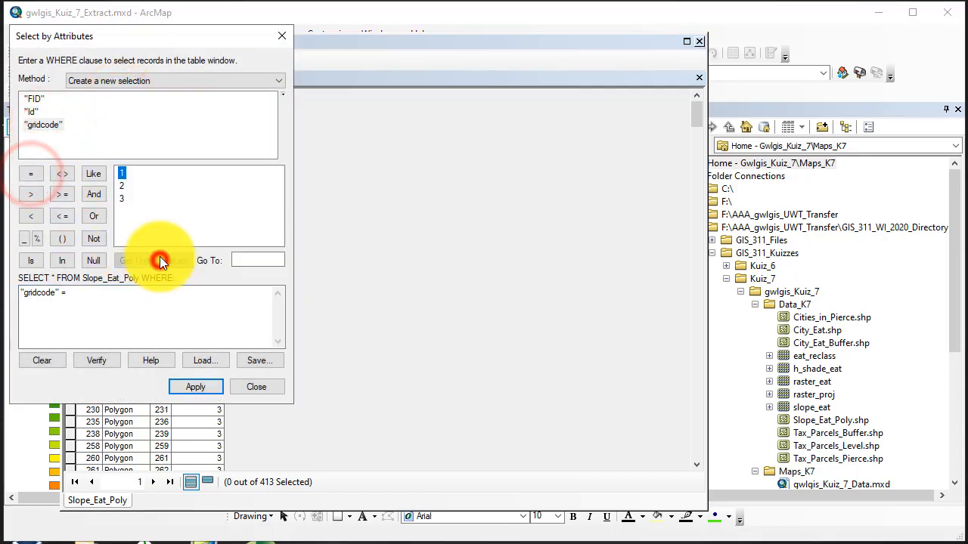
{"action": "double_click", "coordinate": [120, 173]}
{"action": "left_click", "coordinate": [203, 386]}
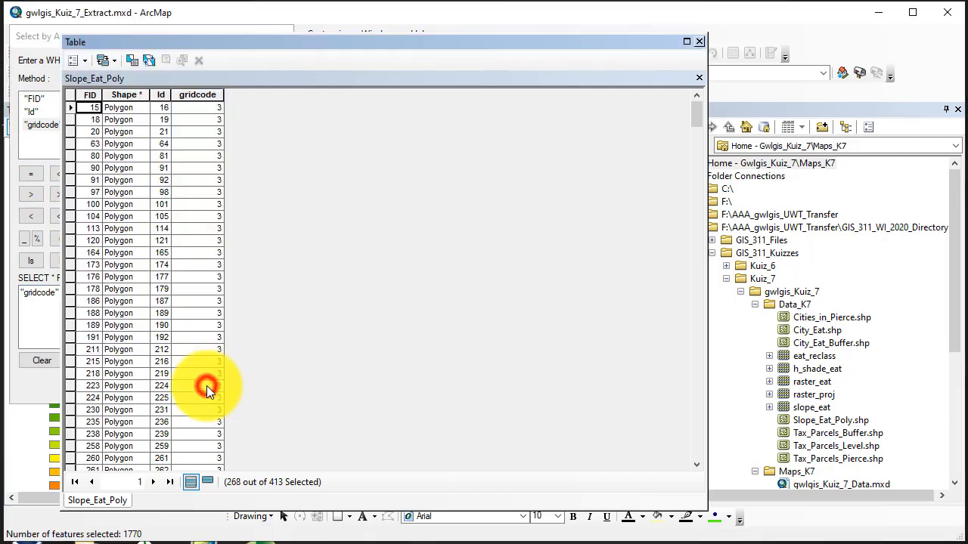
{"action": "left_click", "coordinate": [700, 42]}
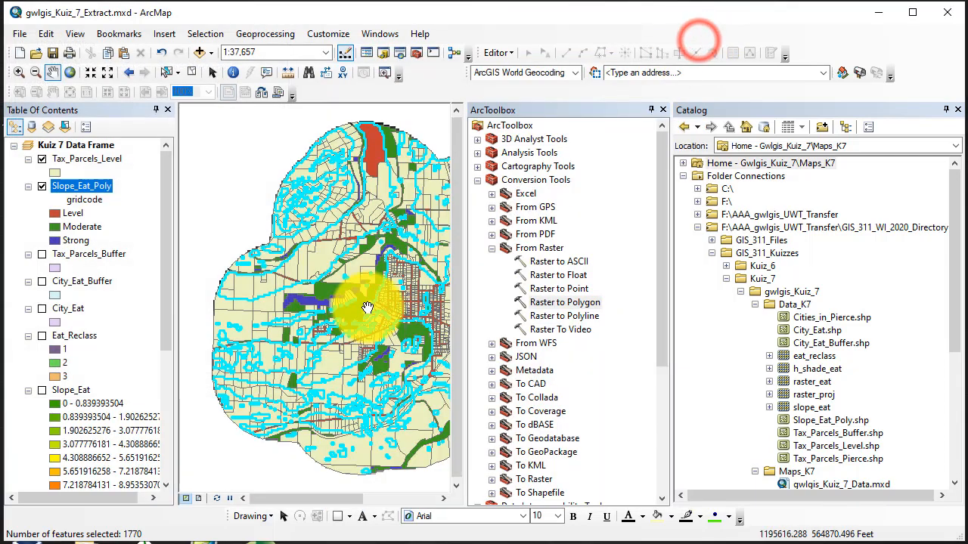
{"action": "left_click", "coordinate": [43, 160]}
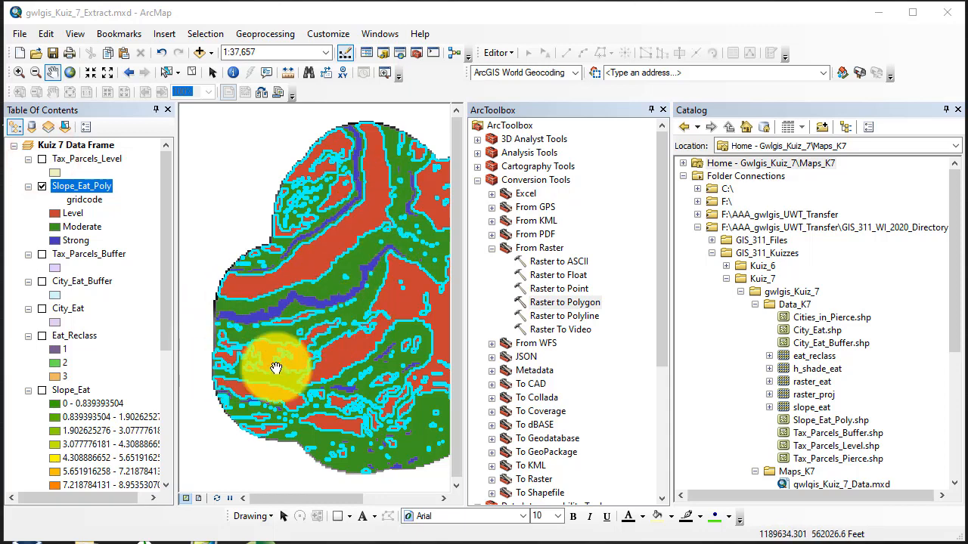
Step: Select by location the Tax_Parcels_Level features that are completely within the selected features of Slope_Eat_Poly
{"action": "left_click", "coordinate": [206, 34]}
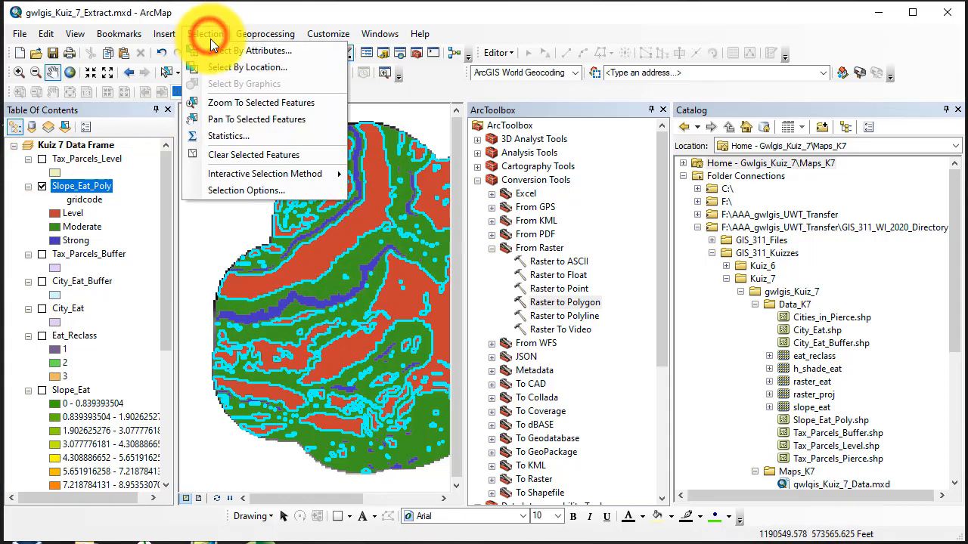
{"action": "left_click", "coordinate": [221, 67]}
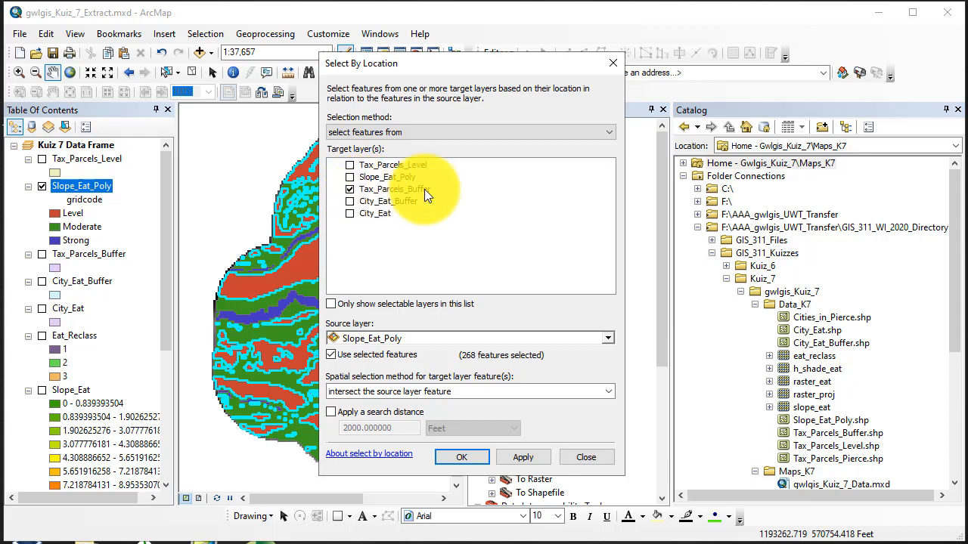
{"action": "left_click", "coordinate": [349, 189]}
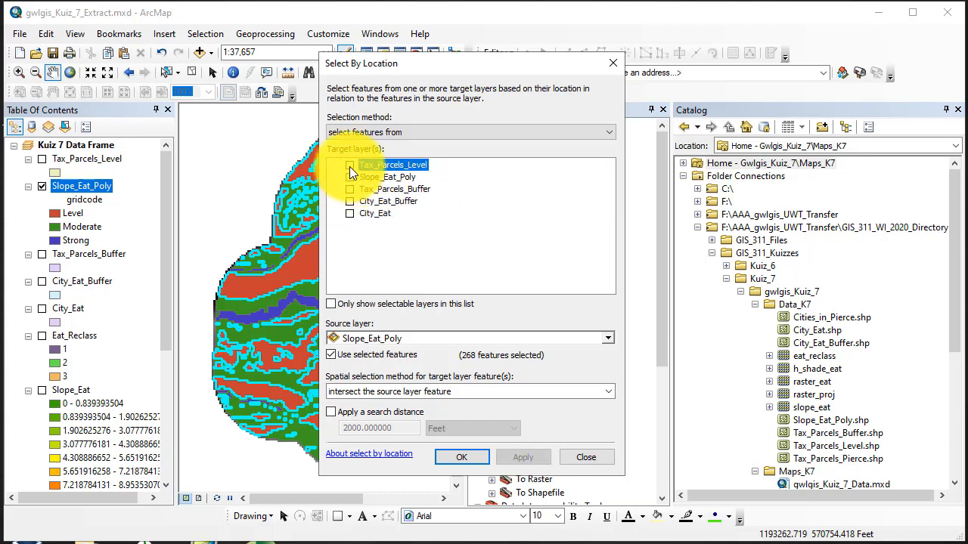
{"action": "left_click", "coordinate": [349, 165]}
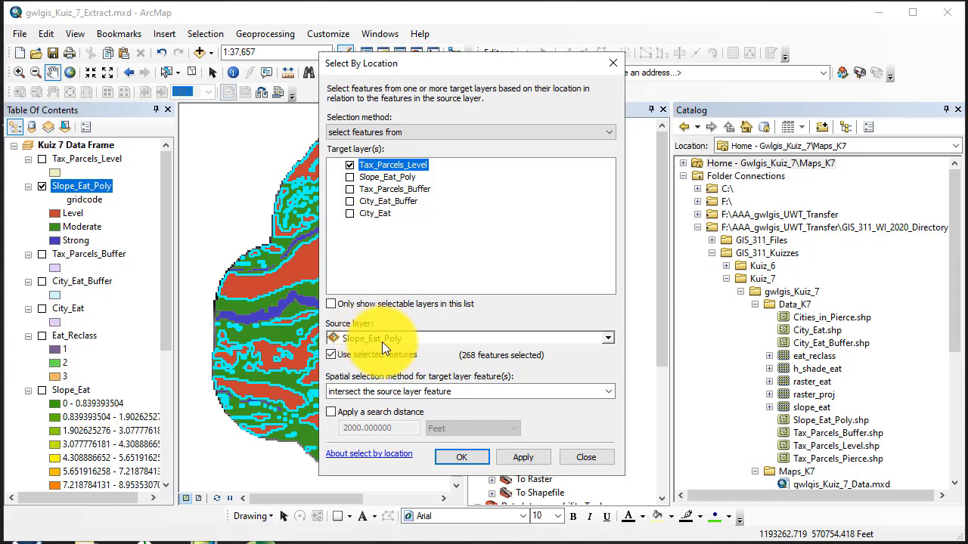
{"action": "left_click", "coordinate": [364, 392]}
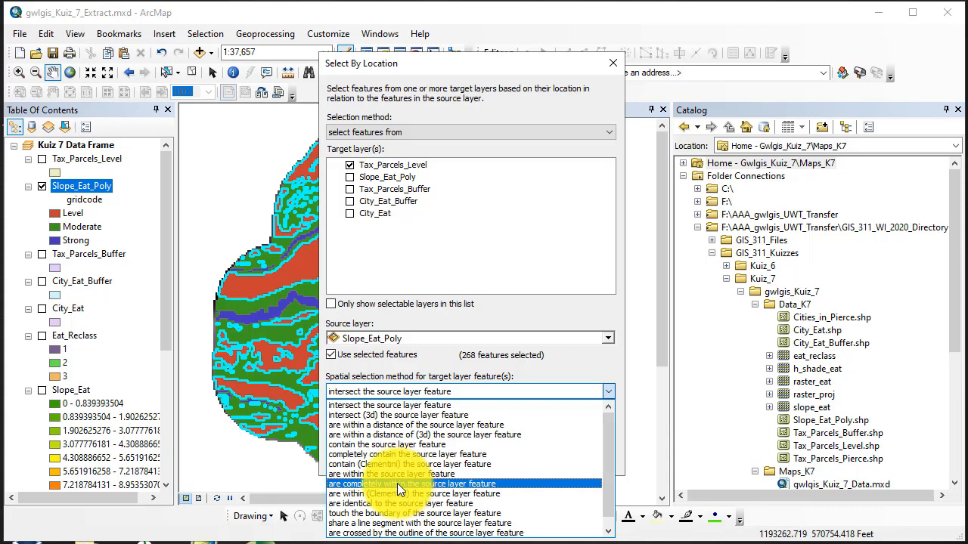
{"action": "left_click", "coordinate": [396, 484]}
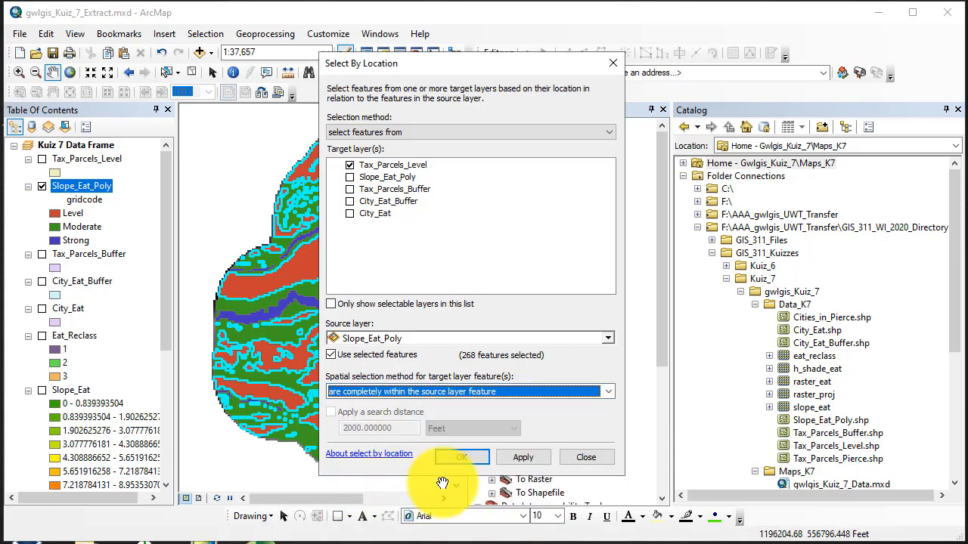
{"action": "left_click", "coordinate": [520, 457]}
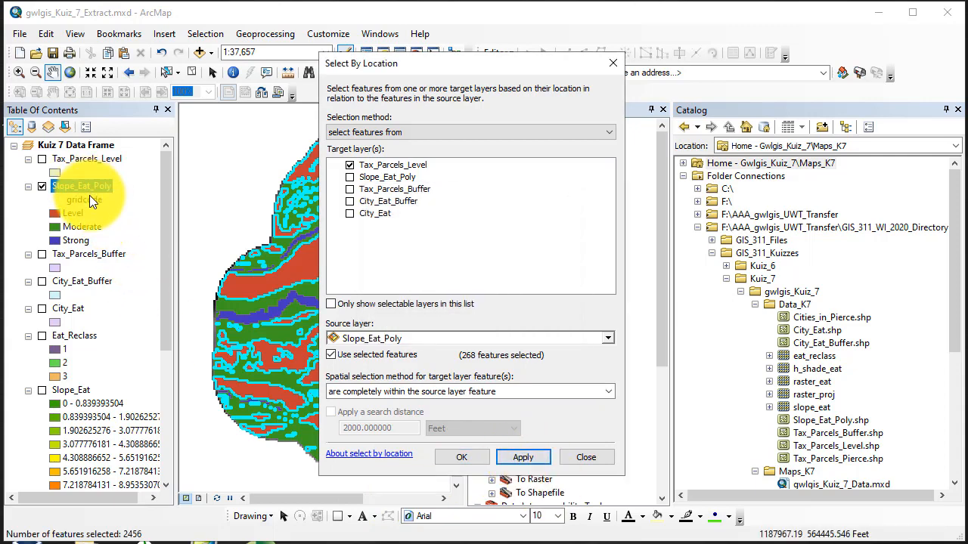
Step: Show the Tax_Parcels_Level layer and check its selected records in the attribute table, closing the location selection
{"action": "left_click", "coordinate": [43, 159]}
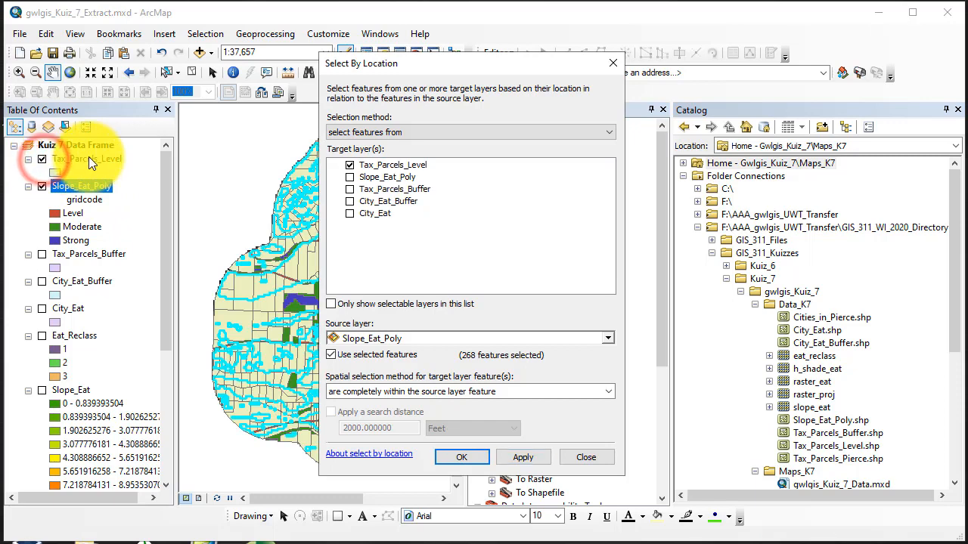
{"action": "right_click", "coordinate": [89, 158]}
{"action": "left_click", "coordinate": [114, 201]}
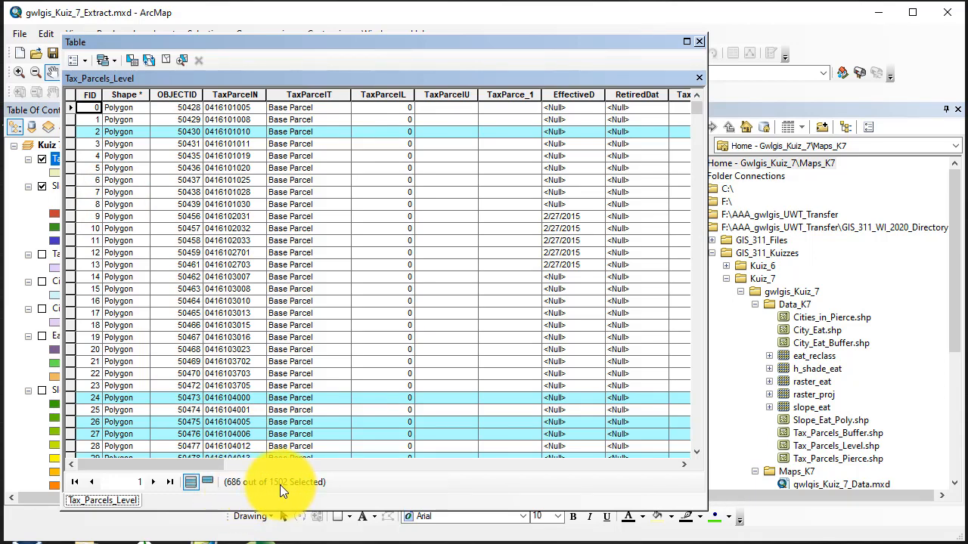
{"action": "left_click", "coordinate": [699, 42]}
{"action": "left_click", "coordinate": [465, 457]}
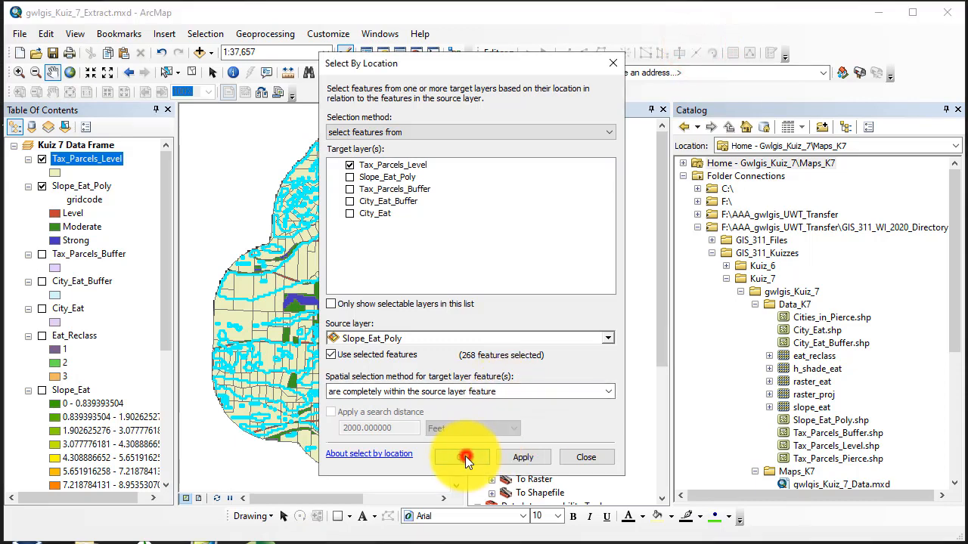
{"action": "right_click", "coordinate": [81, 159]}
{"action": "left_click", "coordinate": [119, 202]}
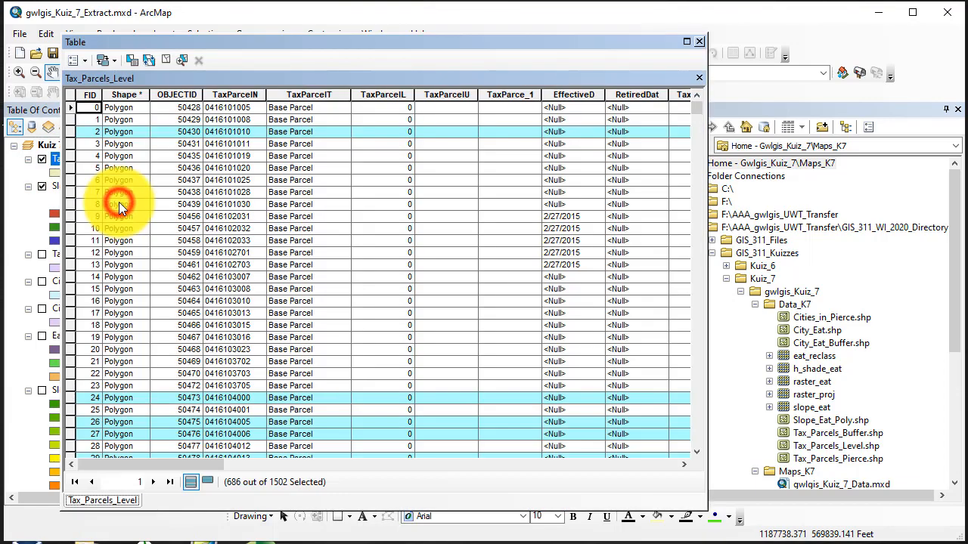
{"action": "left_click", "coordinate": [700, 42]}
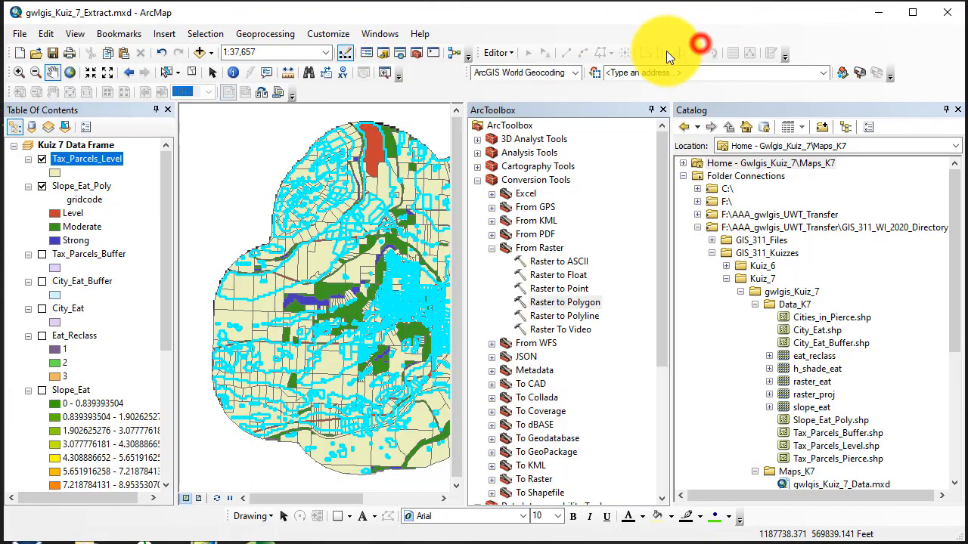
Step: Export the selected Tax_Parcels_Level features to the Data_K7 folder as shapefile Tax_Parcels_within.shp and add it to the map
{"action": "right_click", "coordinate": [100, 155]}
{"action": "mouse_move", "coordinate": [156, 416]}
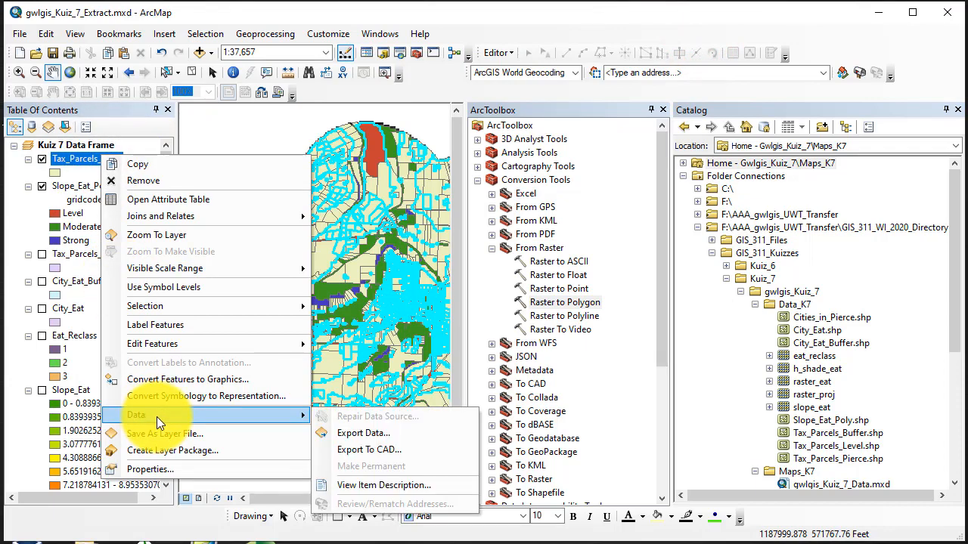
{"action": "left_click", "coordinate": [363, 431]}
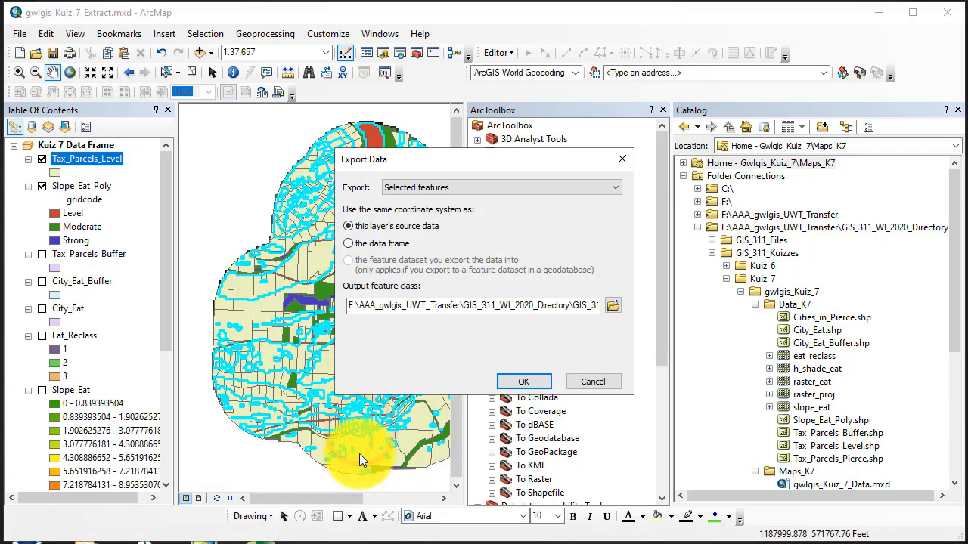
{"action": "left_click", "coordinate": [614, 302]}
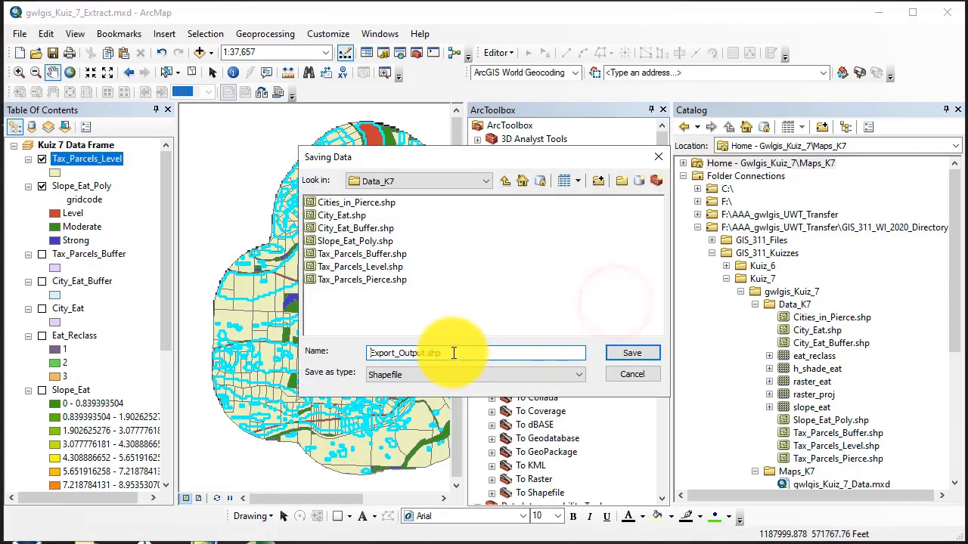
{"action": "left_click", "coordinate": [342, 267]}
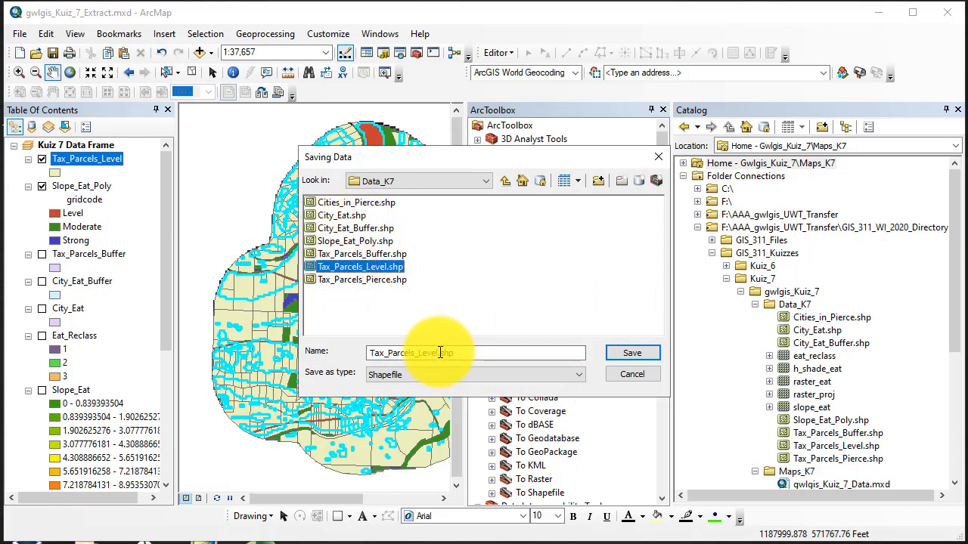
{"action": "left_click_drag", "start_coordinate": [438, 354], "coordinate": [418, 353]}
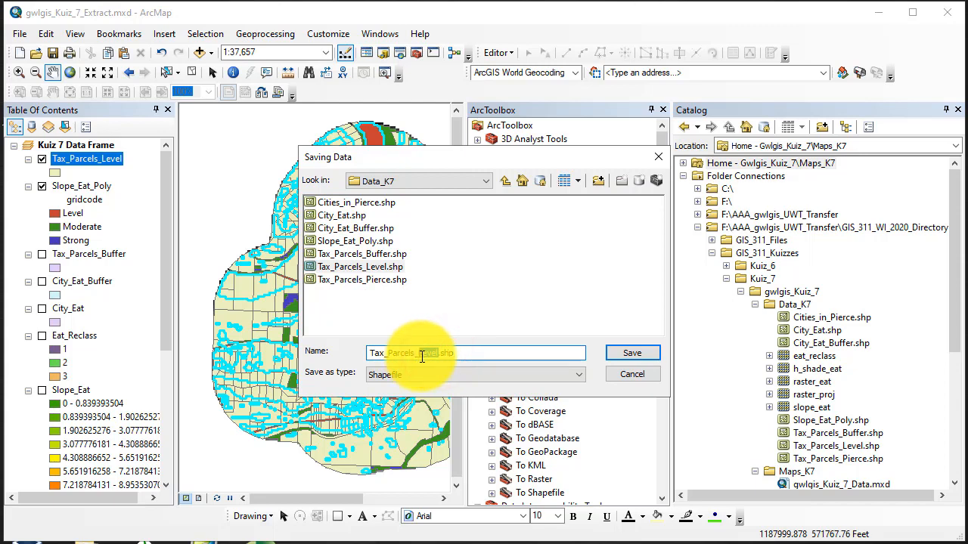
{"action": "type", "text": "within"}
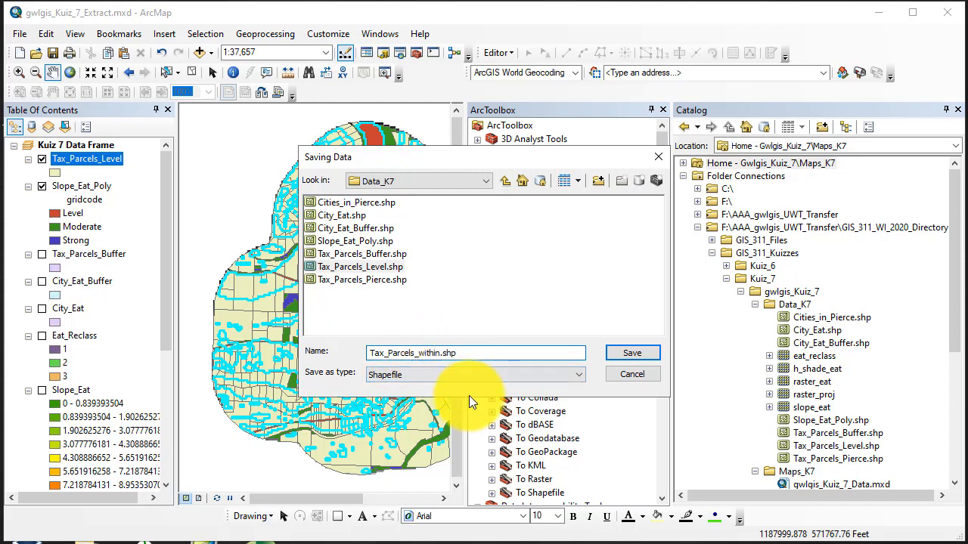
{"action": "left_click", "coordinate": [630, 352]}
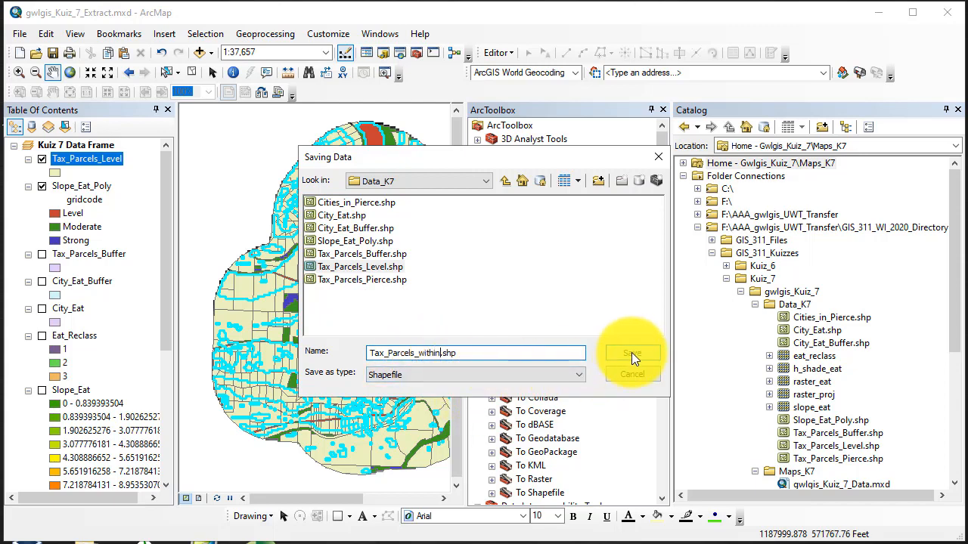
{"action": "left_click", "coordinate": [519, 381]}
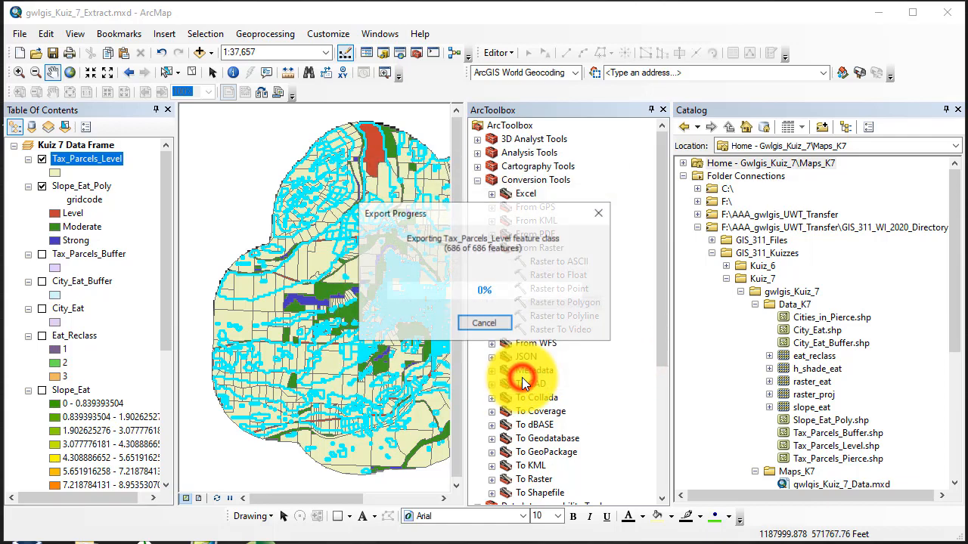
{"action": "left_click", "coordinate": [493, 299]}
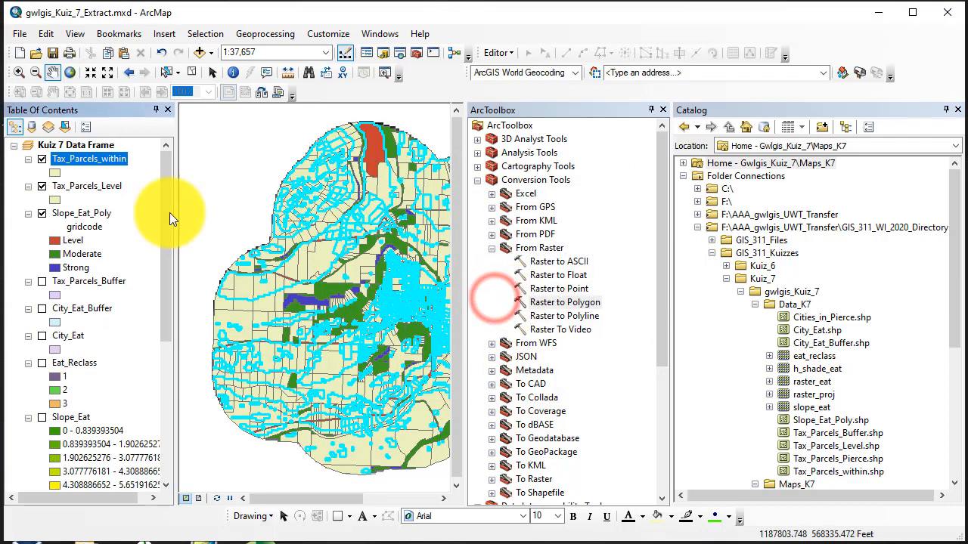
Step: Hide the Tax_Parcels_Level layer and review the land-use fields in the Tax_Parcels_within attribute table
{"action": "left_click", "coordinate": [41, 186]}
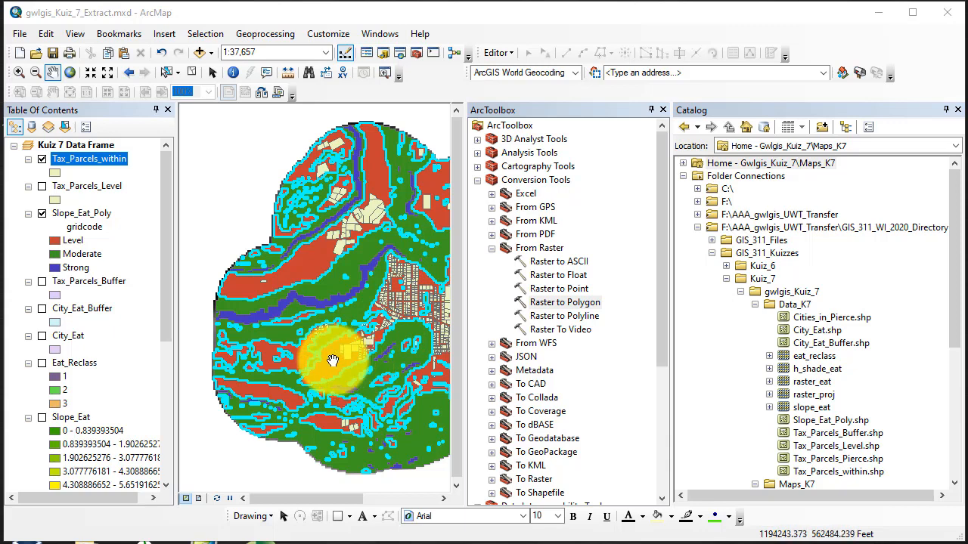
{"action": "right_click", "coordinate": [98, 158]}
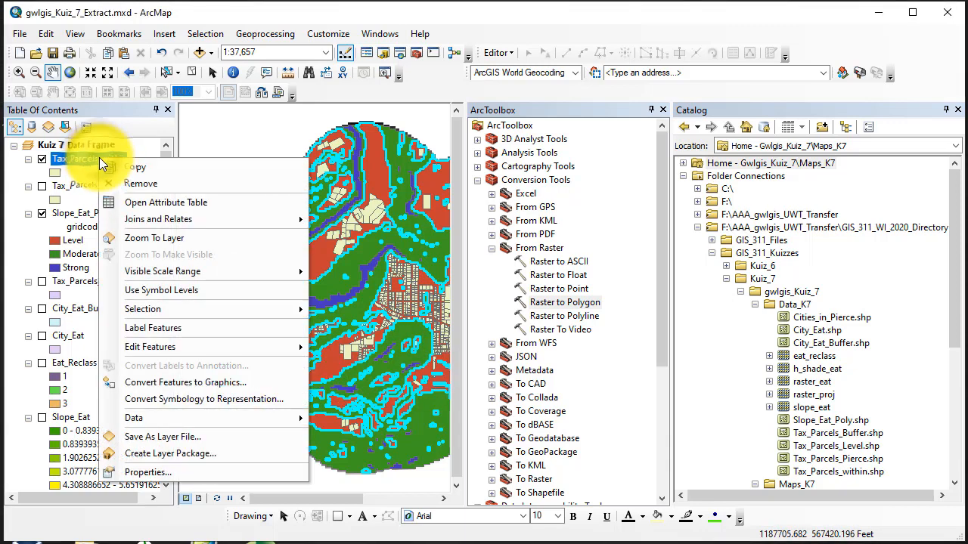
{"action": "left_click", "coordinate": [125, 201]}
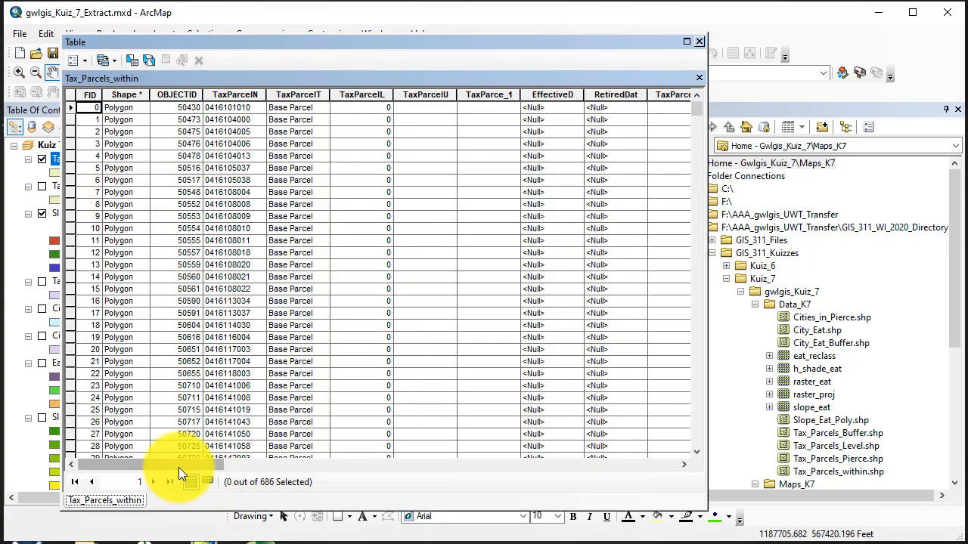
{"action": "left_click_drag", "start_coordinate": [179, 468], "coordinate": [526, 480]}
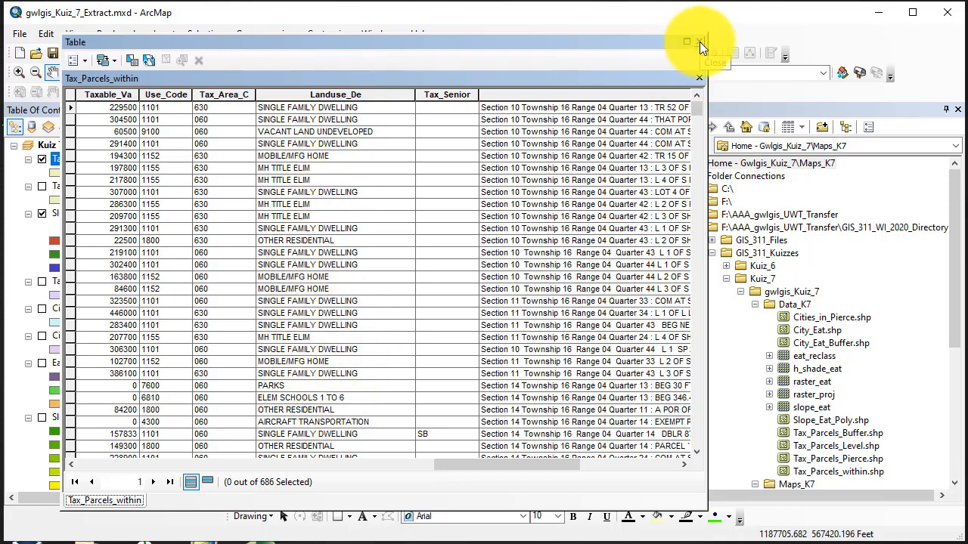
{"action": "left_click", "coordinate": [84, 59]}
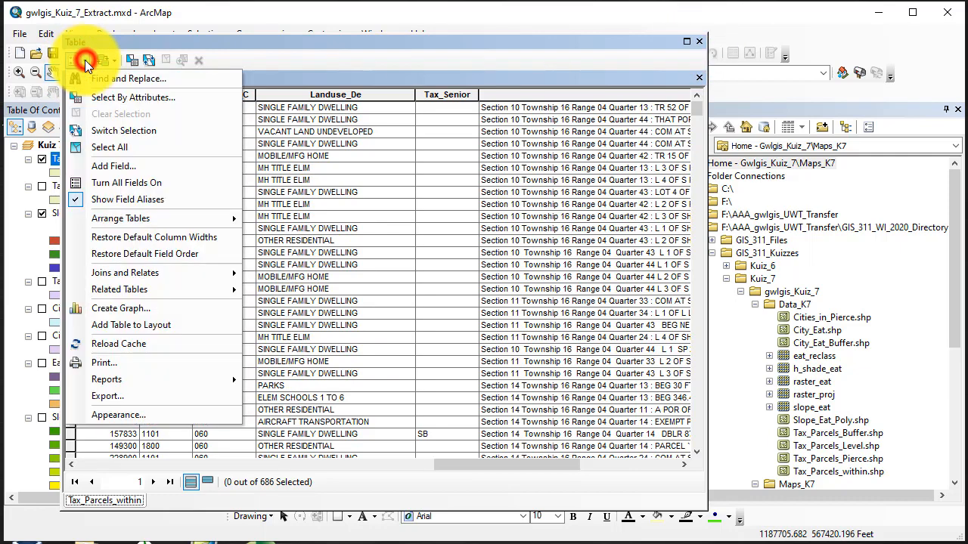
{"action": "left_click", "coordinate": [103, 98]}
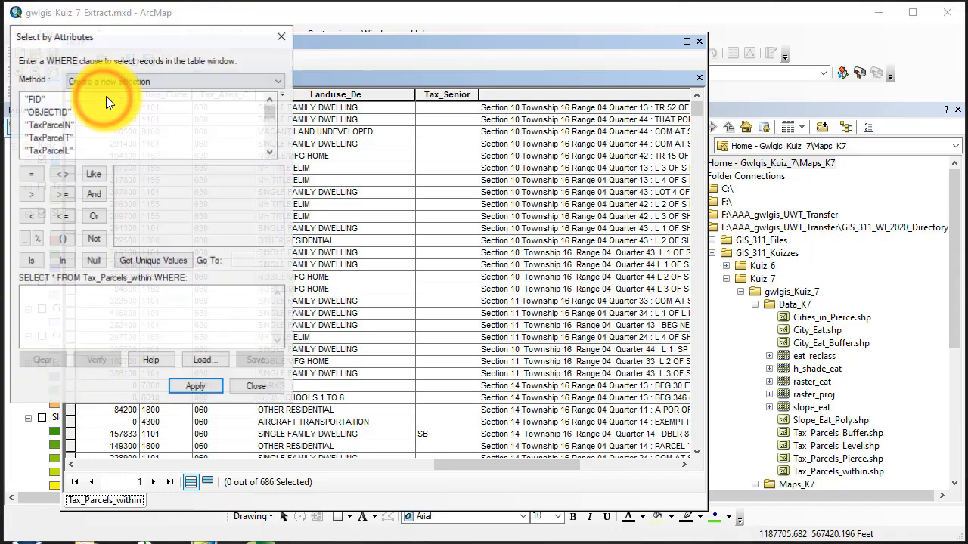
{"action": "left_click_drag", "start_coordinate": [166, 37], "coordinate": [631, 77]}
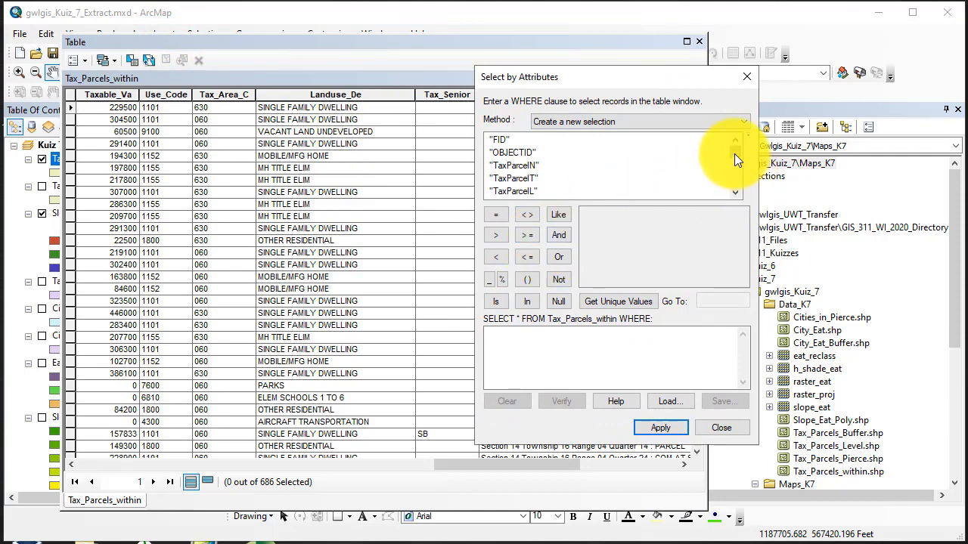
{"action": "left_click_drag", "start_coordinate": [734, 155], "coordinate": [737, 171]}
{"action": "double_click", "coordinate": [517, 178]}
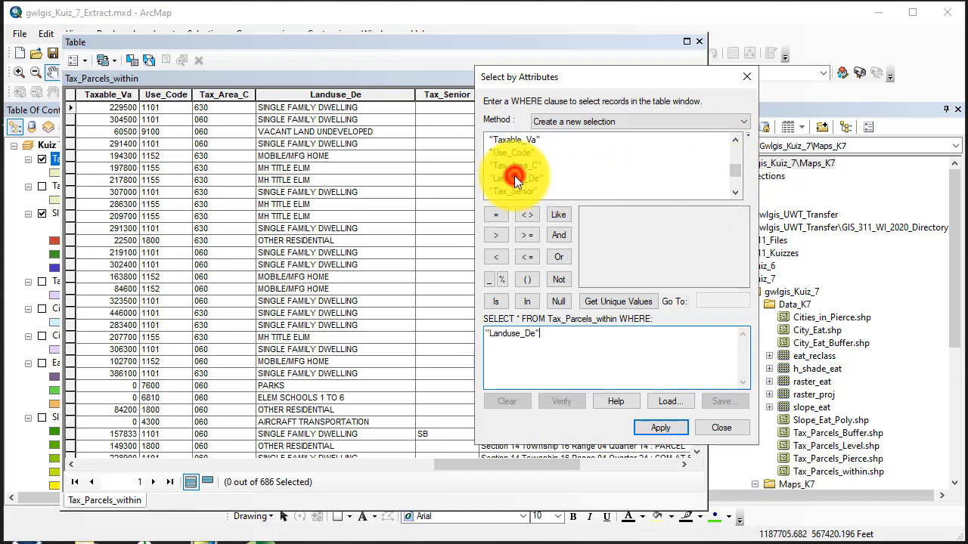
{"action": "left_click", "coordinate": [496, 215]}
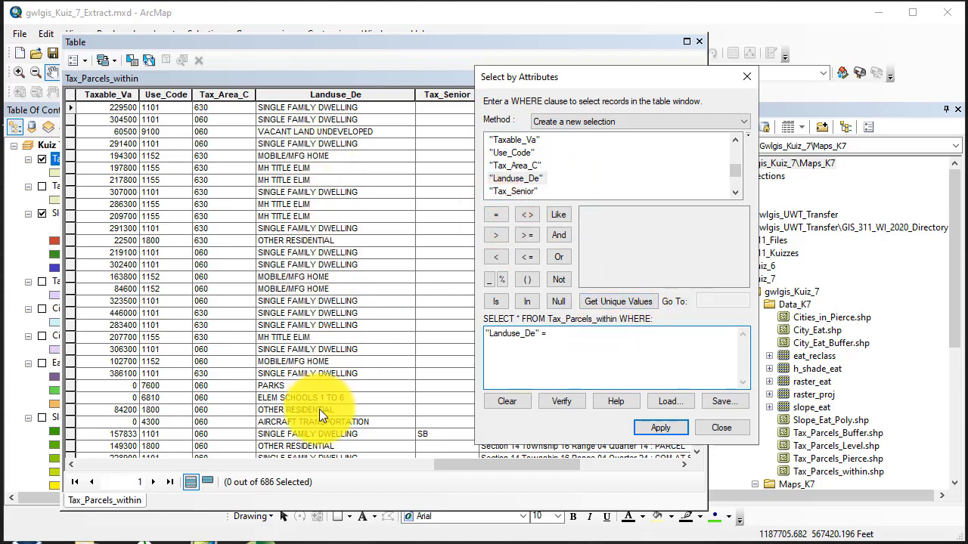
{"action": "left_click", "coordinate": [634, 303]}
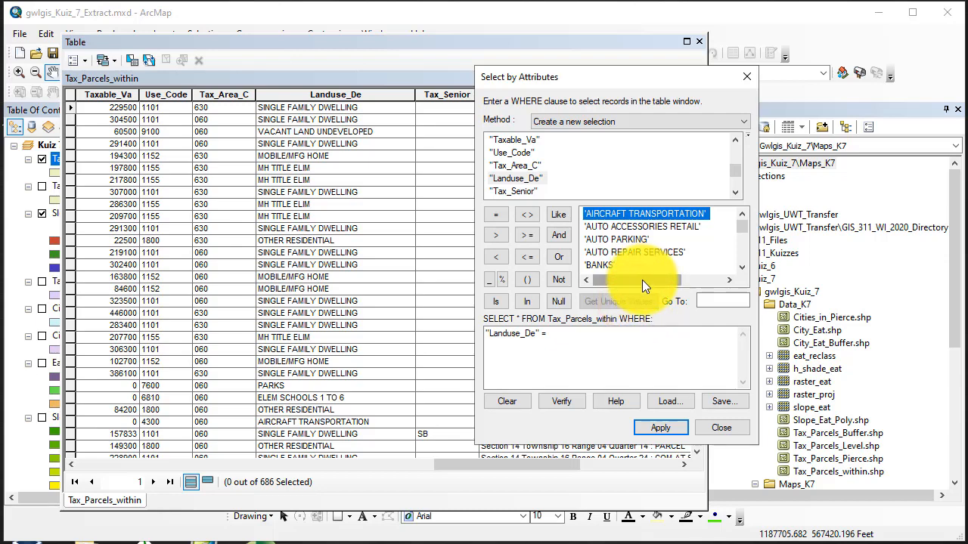
{"action": "left_click_drag", "start_coordinate": [626, 83], "coordinate": [455, 56]}
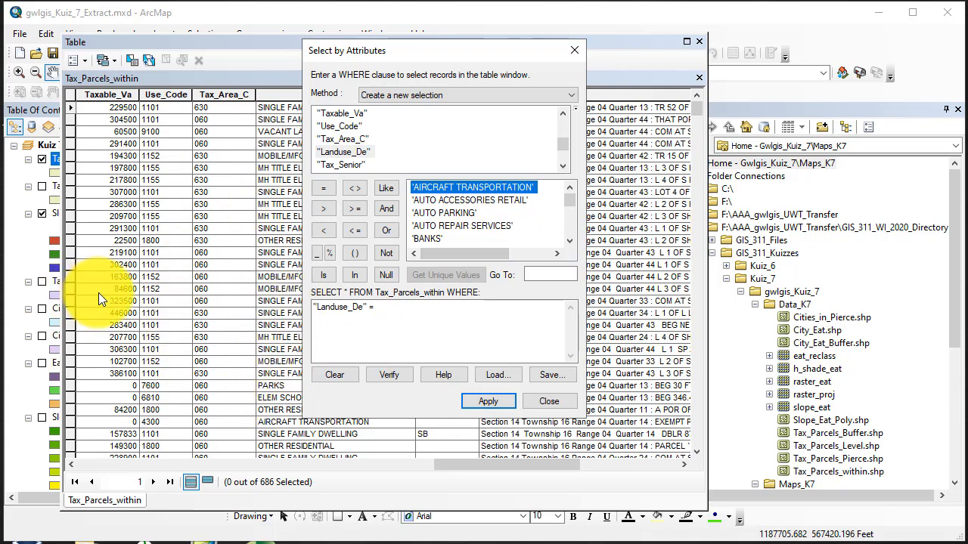
{"action": "left_click", "coordinate": [462, 187]}
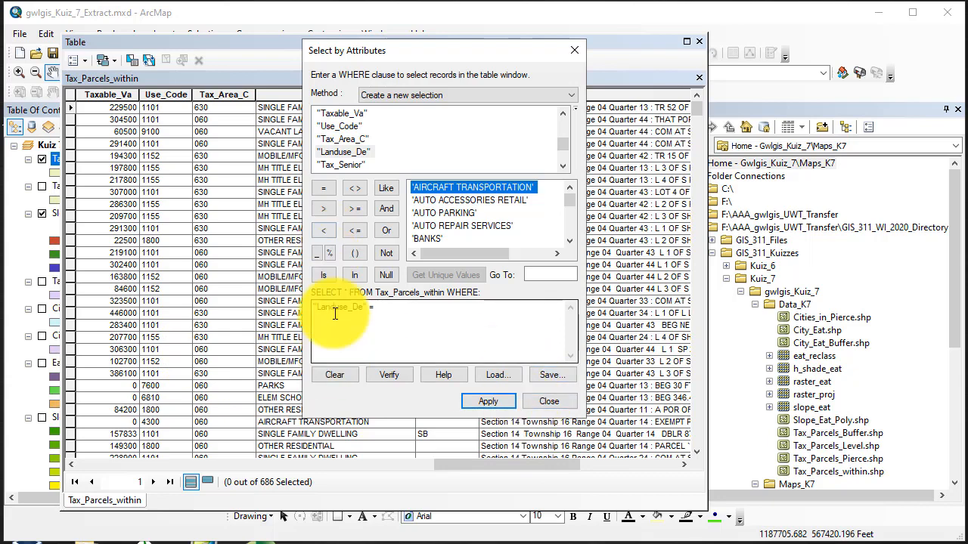
{"action": "left_click", "coordinate": [552, 405]}
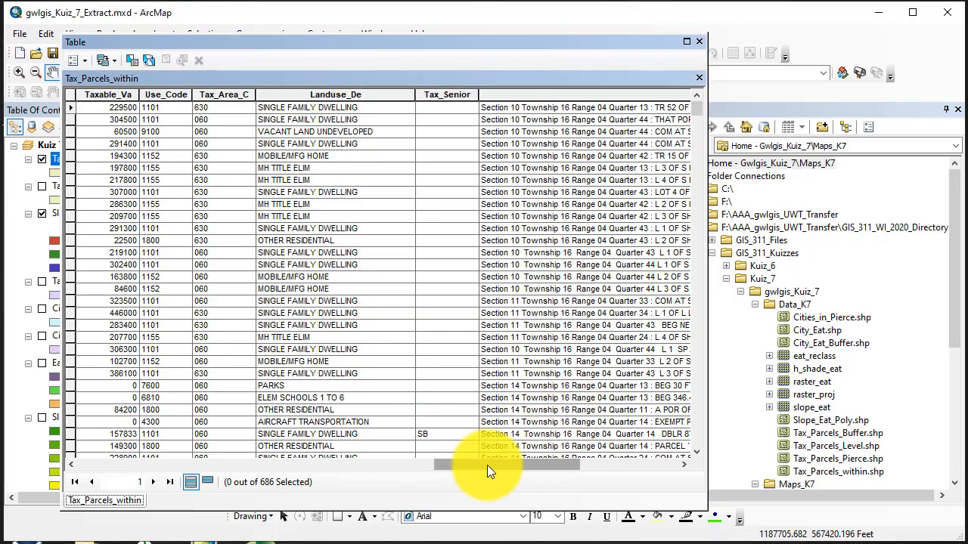
Step: Add a field named Area_Acres of type Double to the Tax_Parcels_within attribute table
{"action": "left_click_drag", "start_coordinate": [487, 465], "coordinate": [619, 464]}
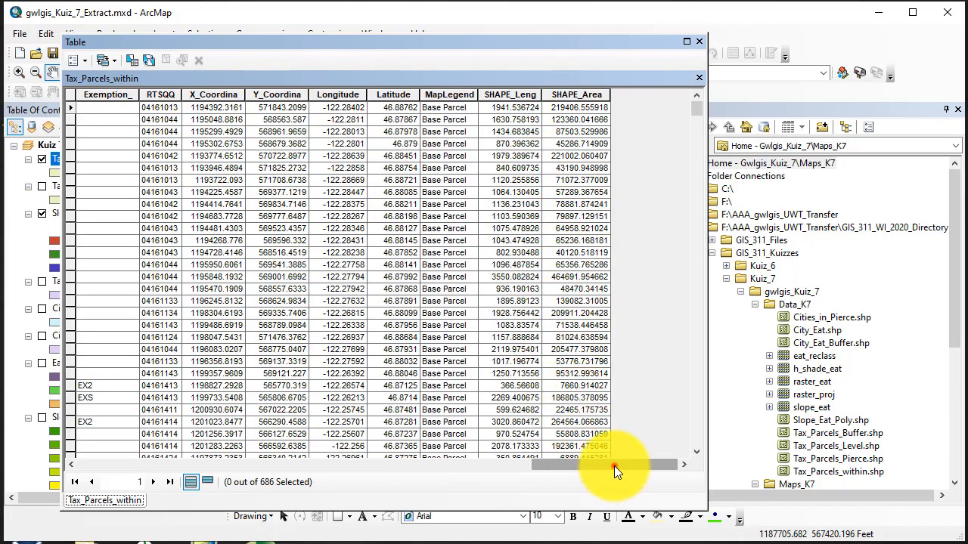
{"action": "left_click_drag", "start_coordinate": [614, 465], "coordinate": [650, 463]}
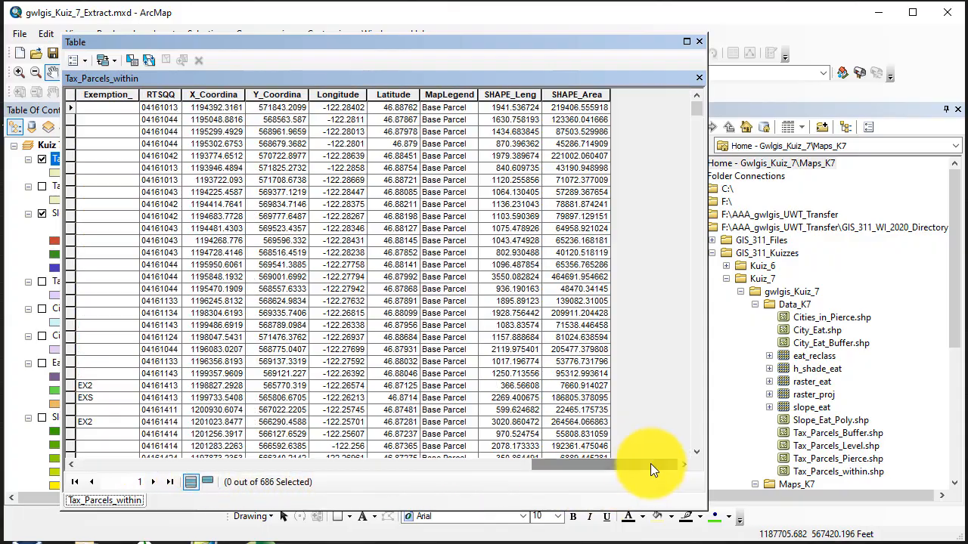
{"action": "left_click", "coordinate": [82, 60]}
{"action": "left_click", "coordinate": [115, 165]}
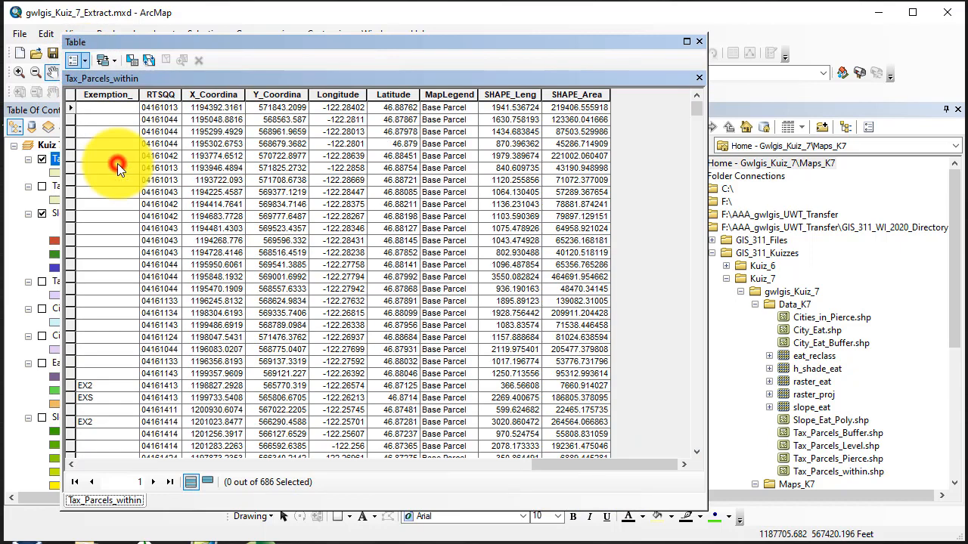
{"action": "left_click", "coordinate": [485, 196]}
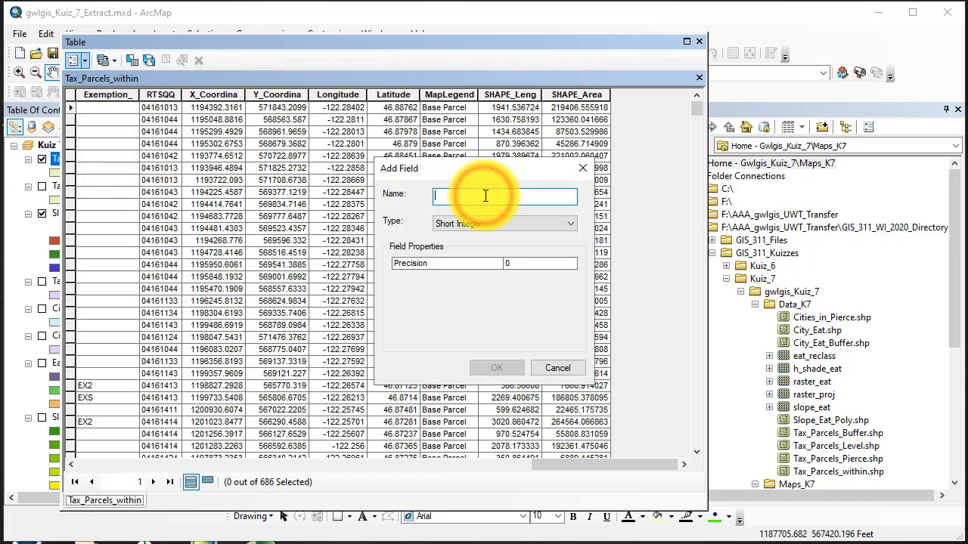
{"action": "type", "text": "A"}
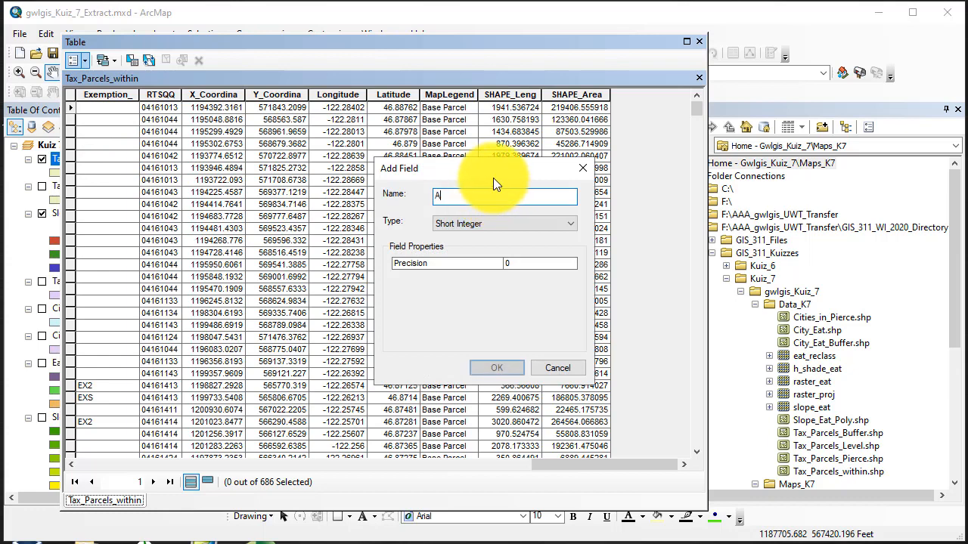
{"action": "type", "text": "rea_Acres"}
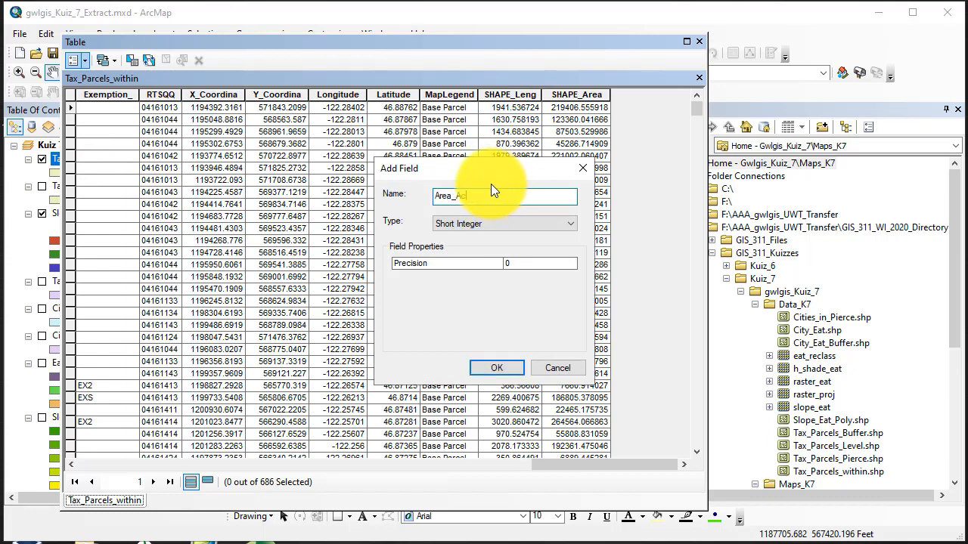
{"action": "left_click", "coordinate": [501, 220]}
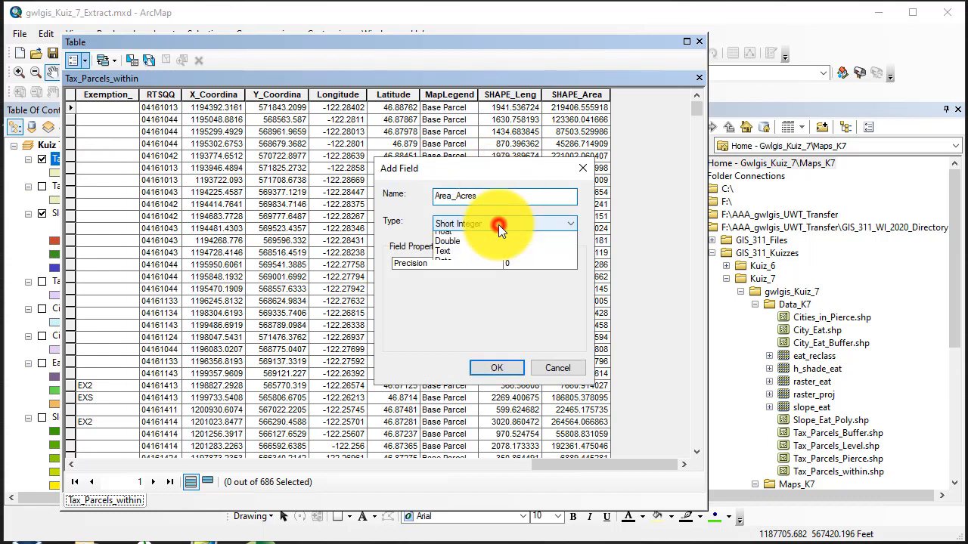
{"action": "left_click", "coordinate": [488, 266]}
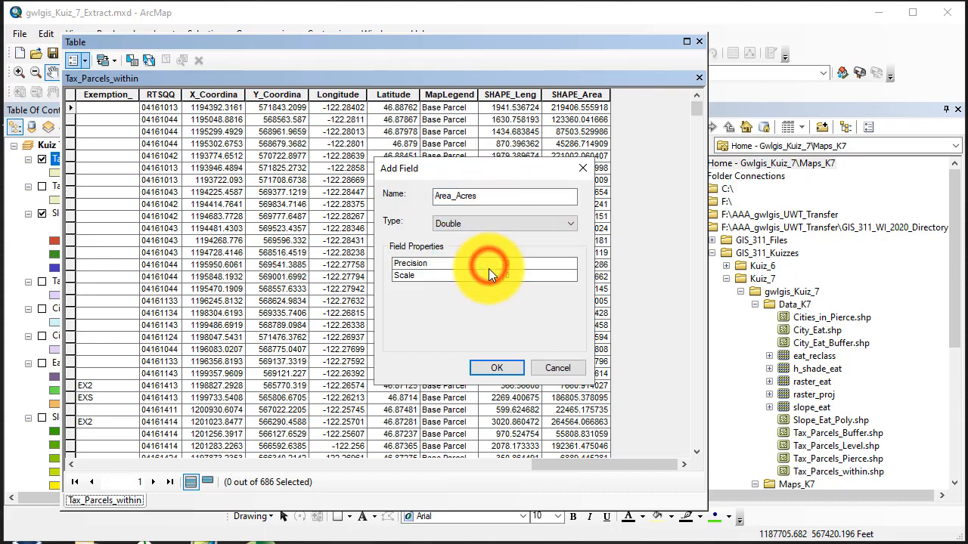
{"action": "left_click", "coordinate": [498, 368]}
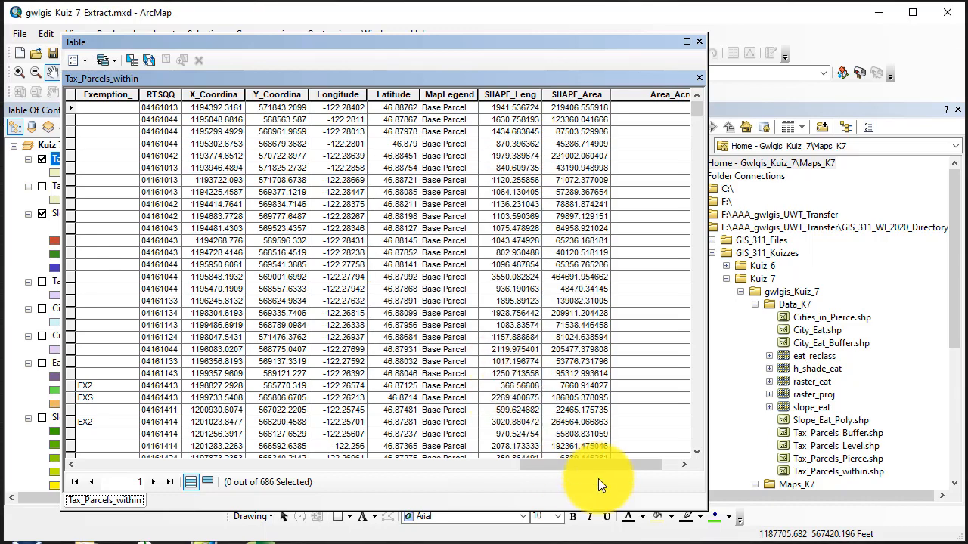
Step: Calculate the parcel areas in Acres US into the Area_Acres field, using the data source's coordinate system
{"action": "left_click_drag", "start_coordinate": [587, 462], "coordinate": [651, 462]}
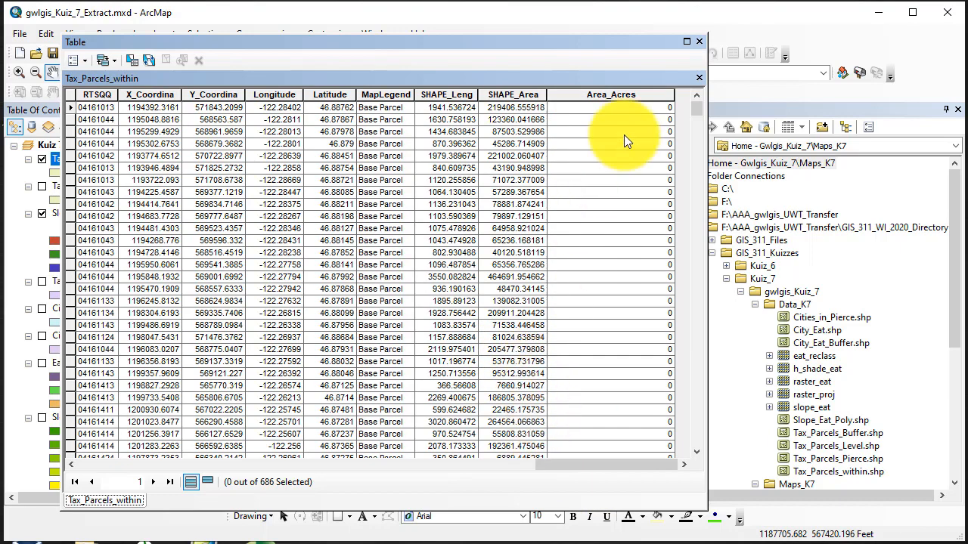
{"action": "right_click", "coordinate": [604, 95]}
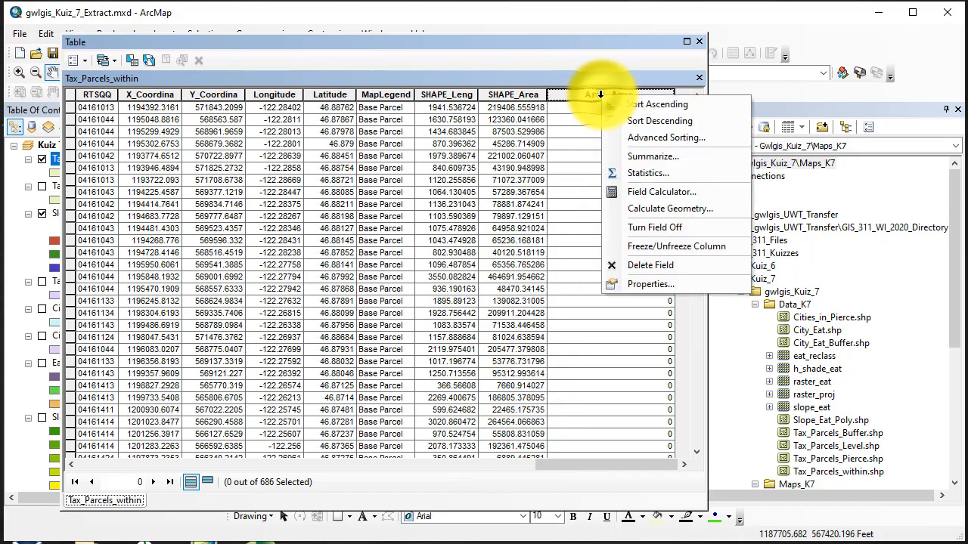
{"action": "left_click", "coordinate": [644, 208]}
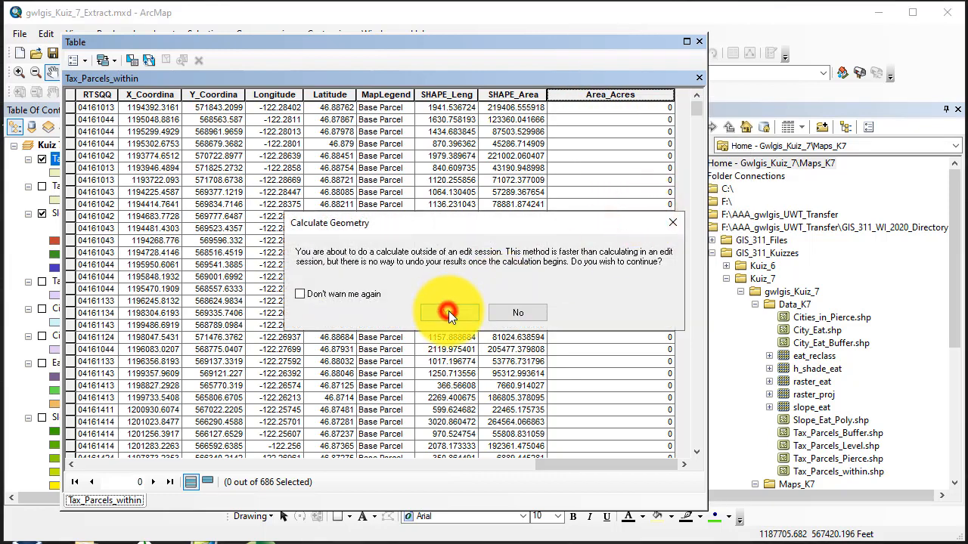
{"action": "left_click", "coordinate": [448, 312]}
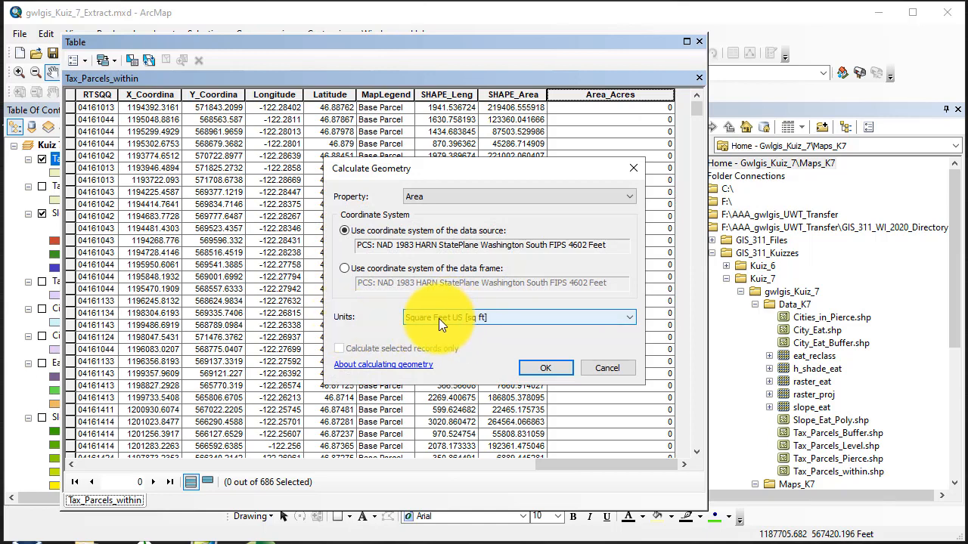
{"action": "left_click", "coordinate": [454, 320]}
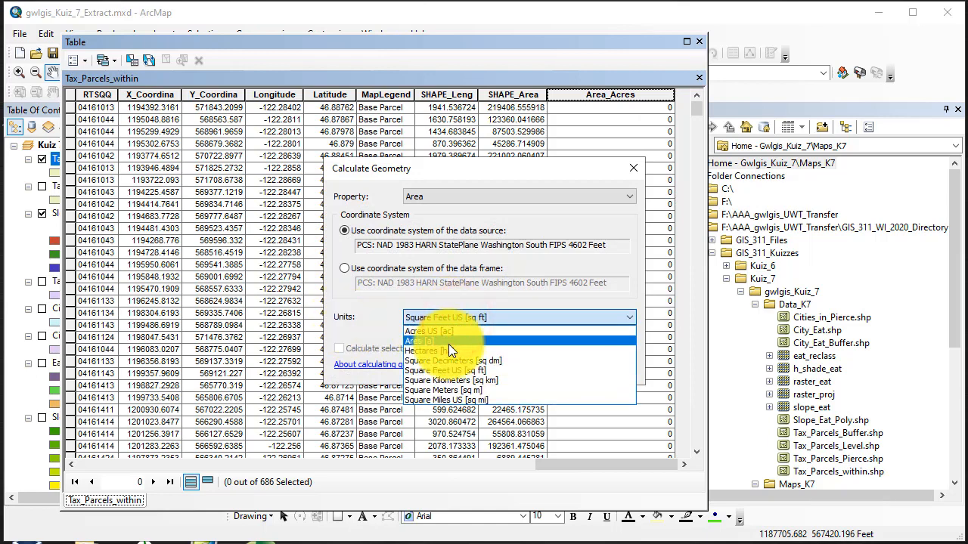
{"action": "left_click", "coordinate": [443, 332]}
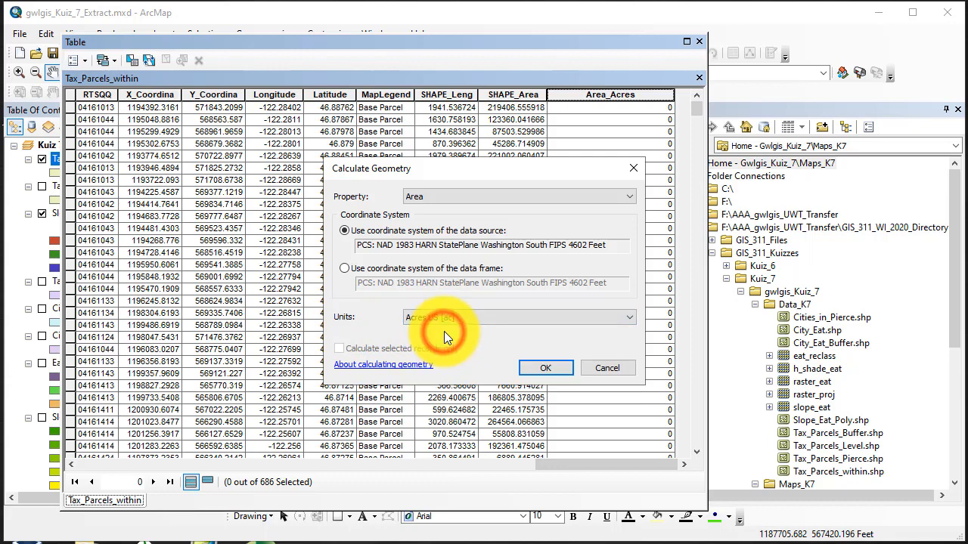
{"action": "left_click", "coordinate": [544, 367]}
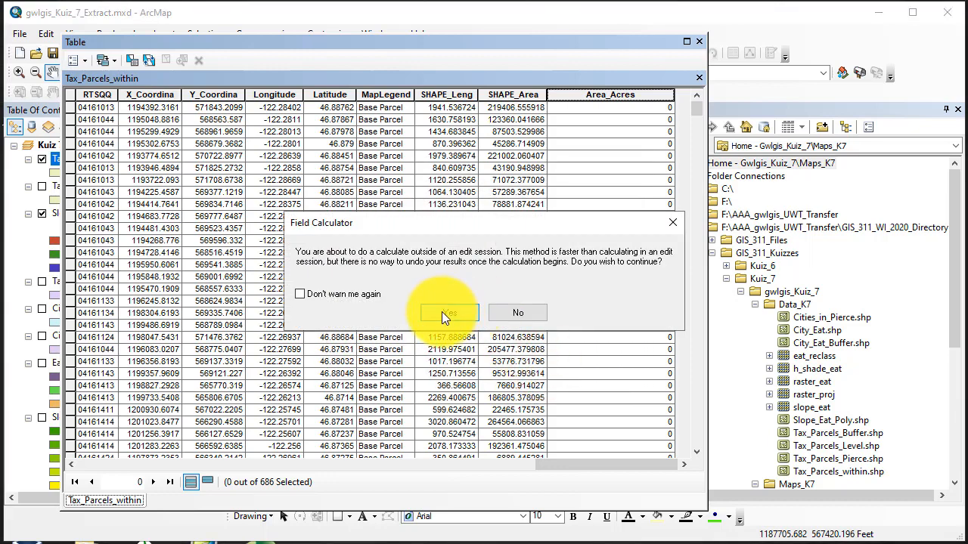
{"action": "left_click", "coordinate": [445, 313]}
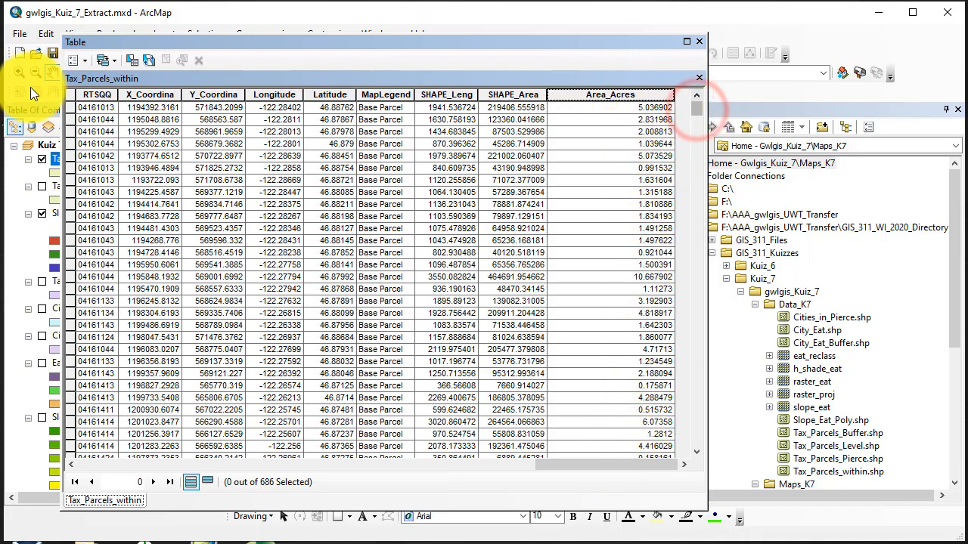
Step: Select by attributes the Tax_Parcels_within records where "Area_Acres" >= 1, and close the attribute table
{"action": "left_click", "coordinate": [84, 60]}
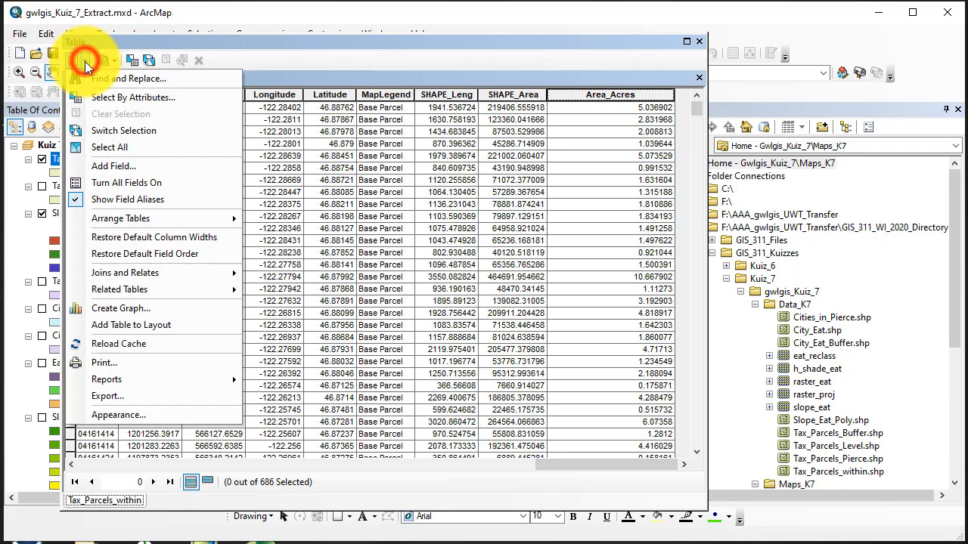
{"action": "left_click", "coordinate": [100, 99]}
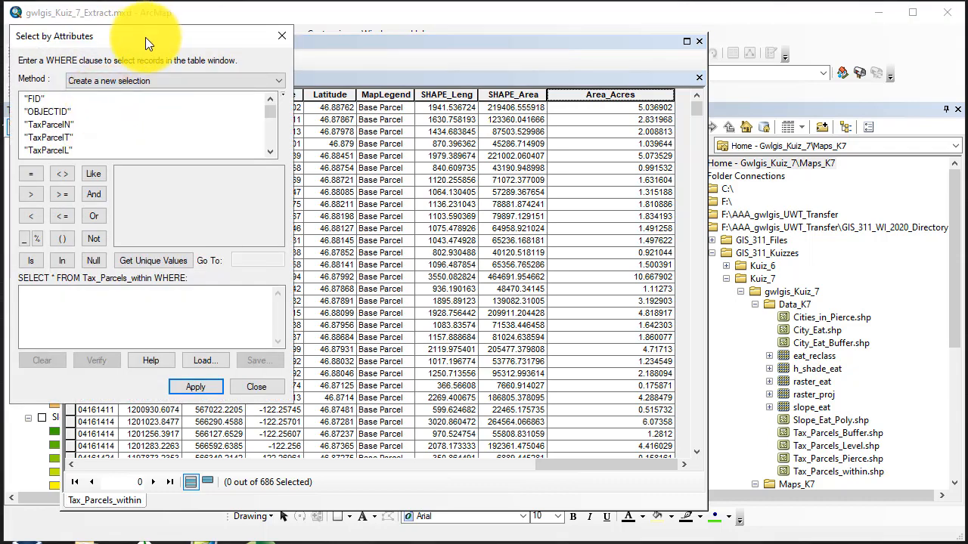
{"action": "left_click_drag", "start_coordinate": [145, 37], "coordinate": [385, 88]}
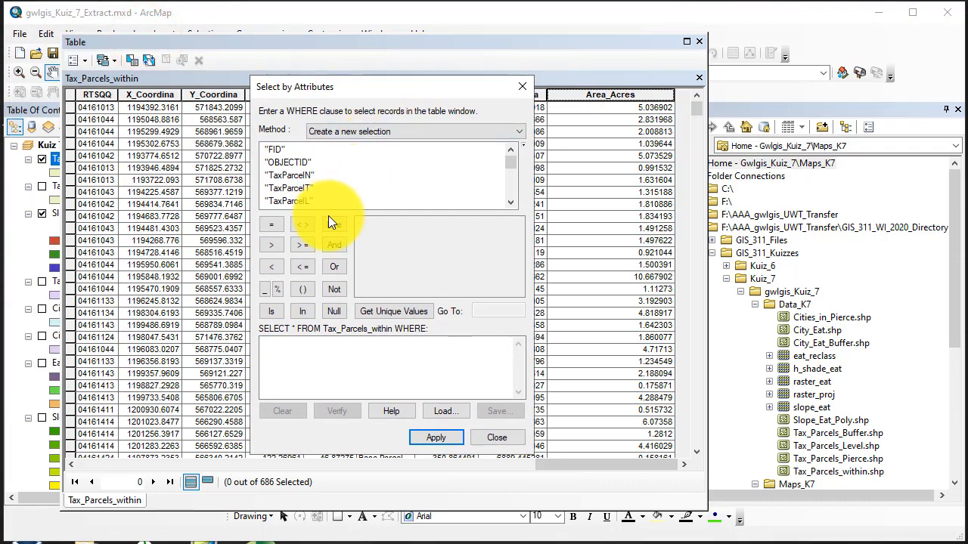
{"action": "left_click_drag", "start_coordinate": [511, 166], "coordinate": [510, 193]}
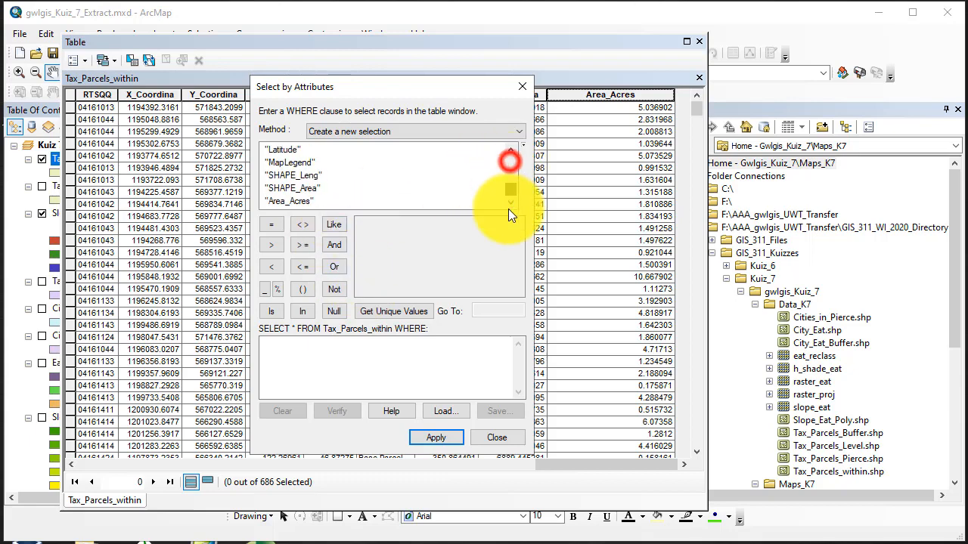
{"action": "double_click", "coordinate": [288, 200]}
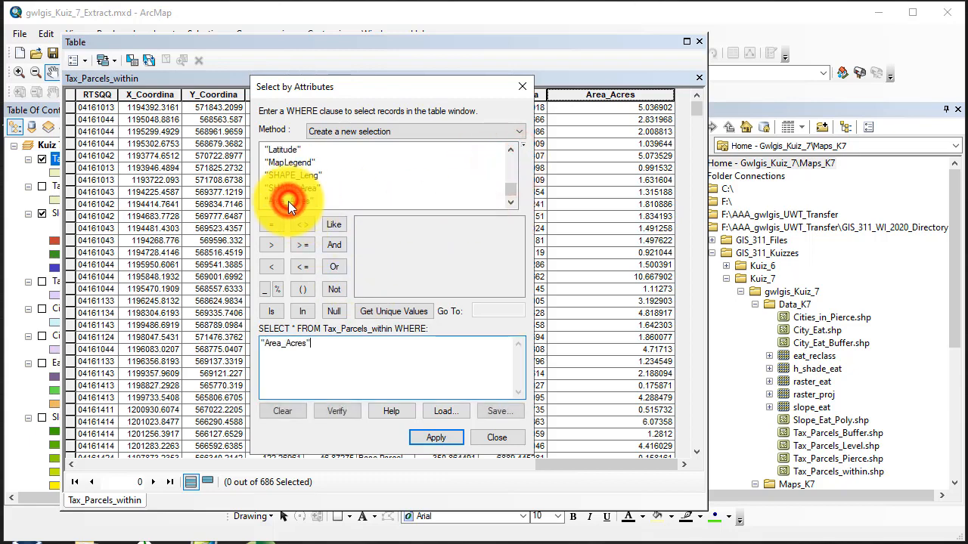
{"action": "left_click", "coordinate": [301, 245]}
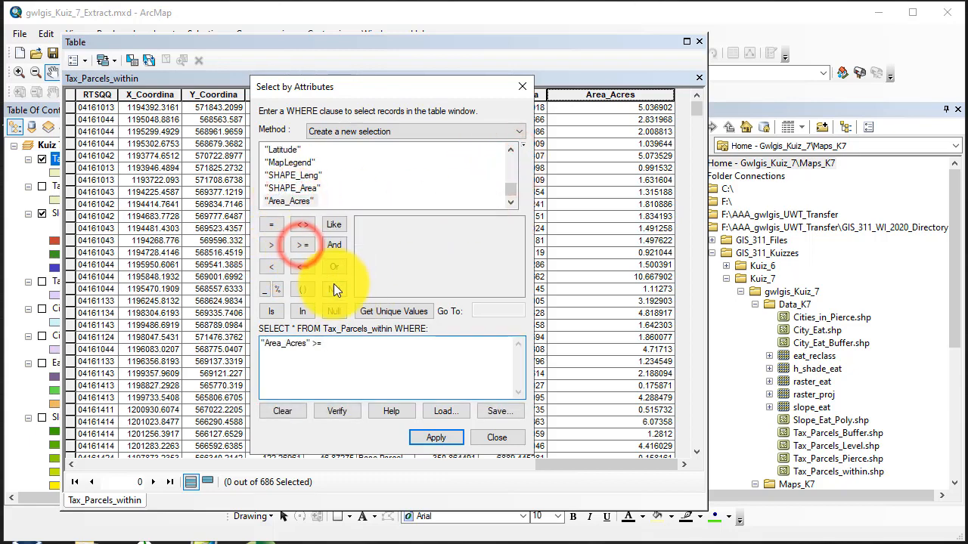
{"action": "left_click", "coordinate": [344, 346]}
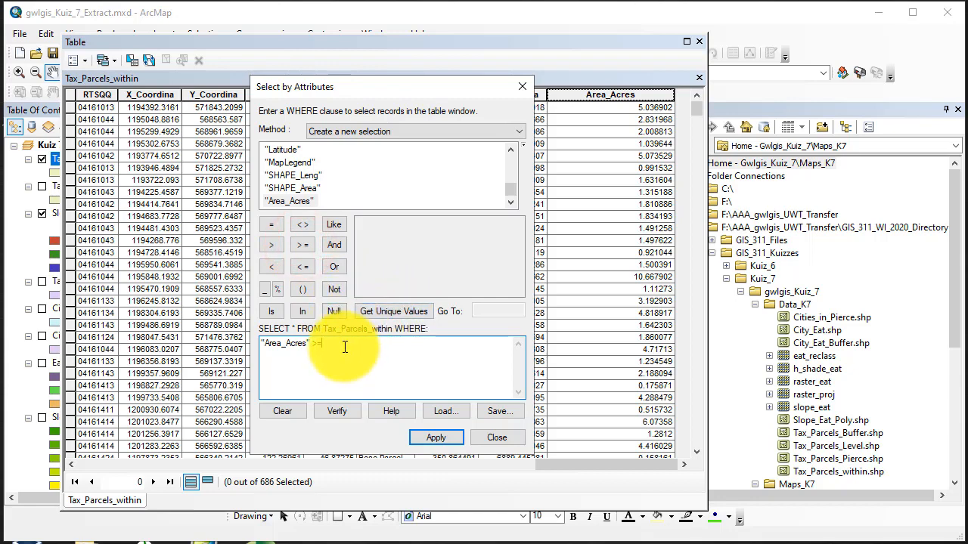
{"action": "type", "text": "1"}
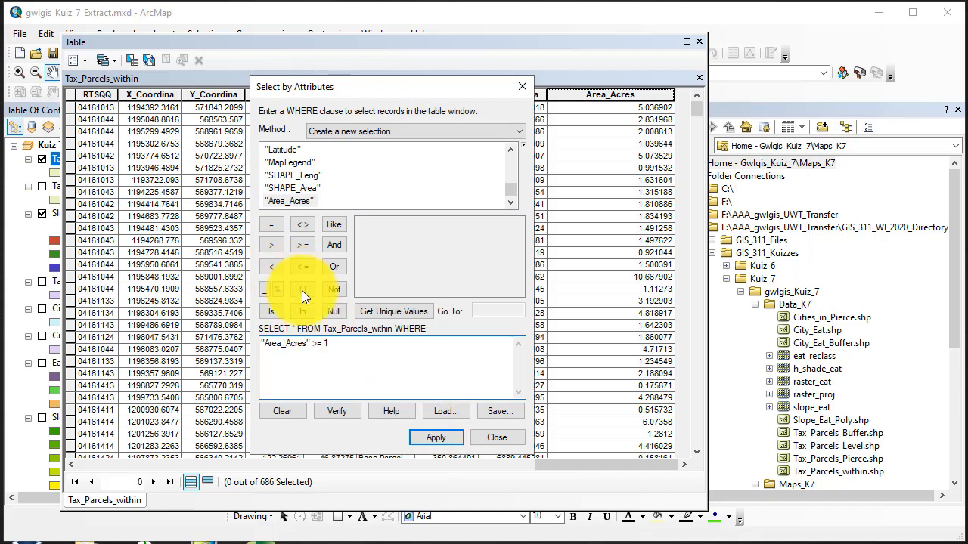
{"action": "left_click", "coordinate": [432, 438]}
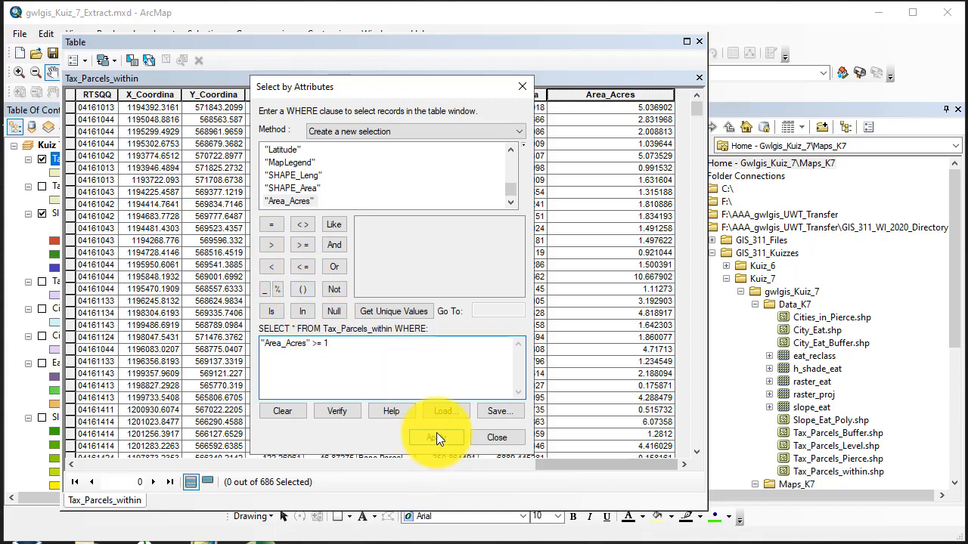
{"action": "left_click", "coordinate": [435, 437]}
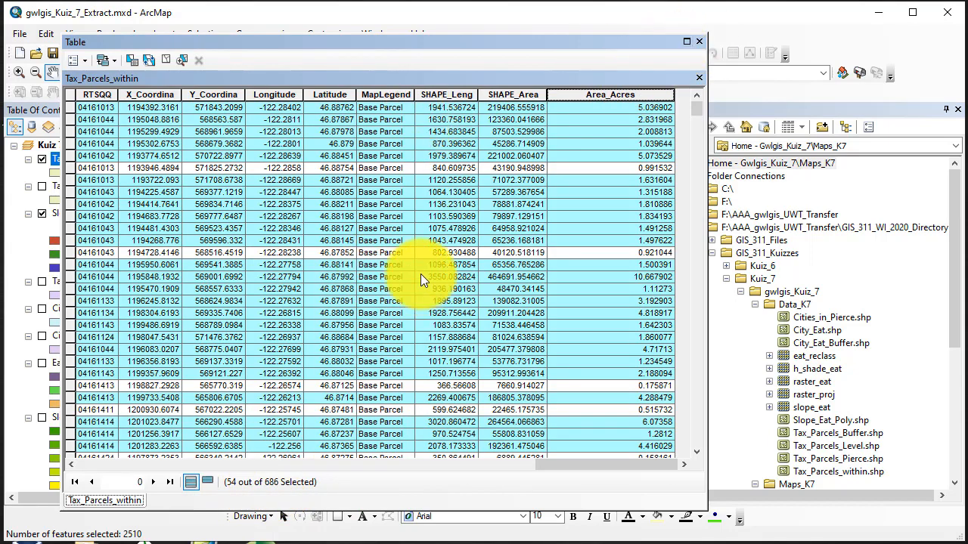
{"action": "left_click", "coordinate": [699, 41]}
{"action": "left_click", "coordinate": [519, 82]}
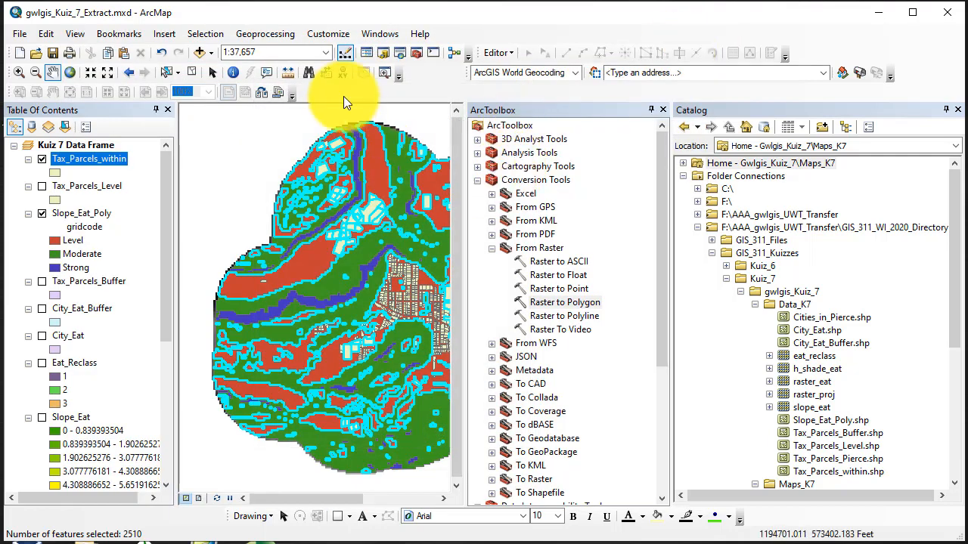
Step: Export the selected Tax_Parcels_within features to Data_K7 as the shapefile Tax_Parcels_gr8_acre.shp and add it to the map
{"action": "right_click", "coordinate": [84, 157]}
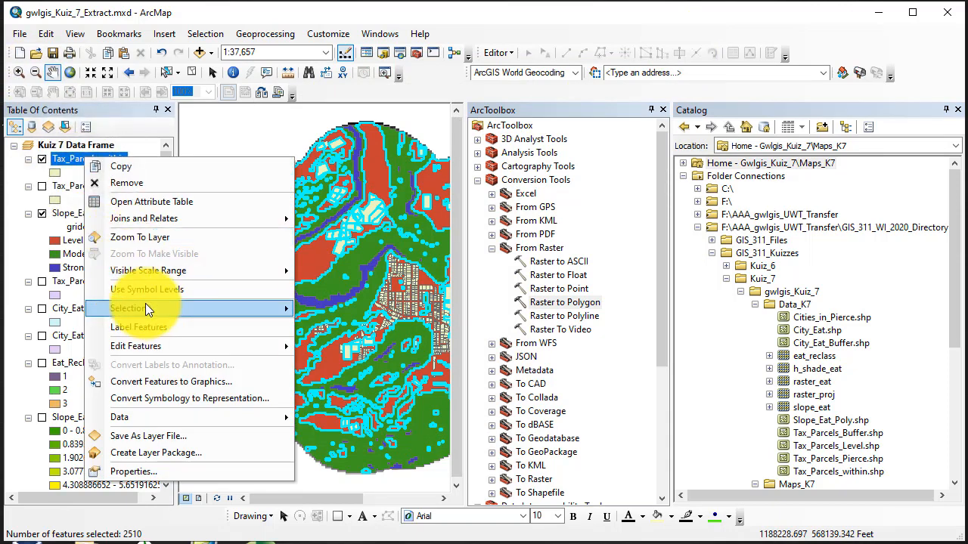
{"action": "mouse_move", "coordinate": [181, 421]}
{"action": "left_click", "coordinate": [356, 427]}
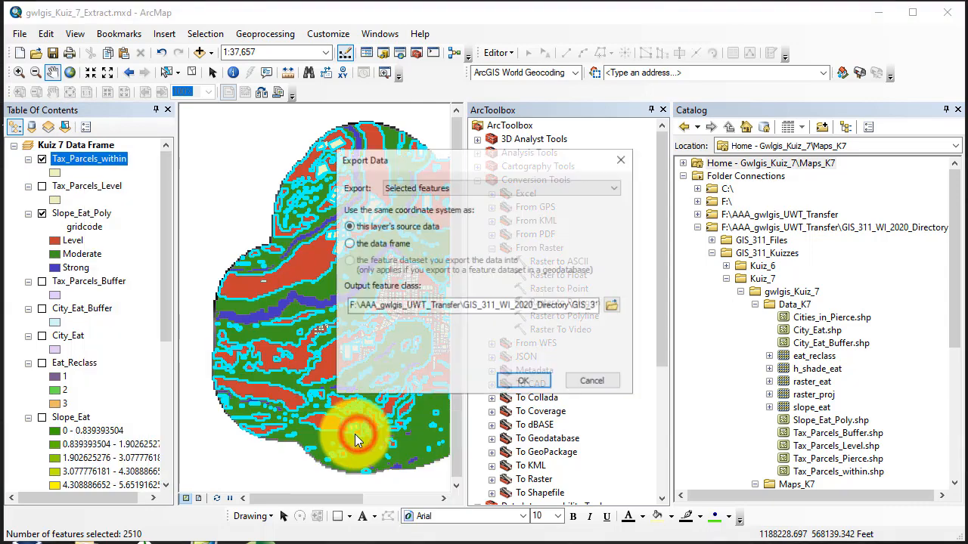
{"action": "left_click", "coordinate": [612, 306]}
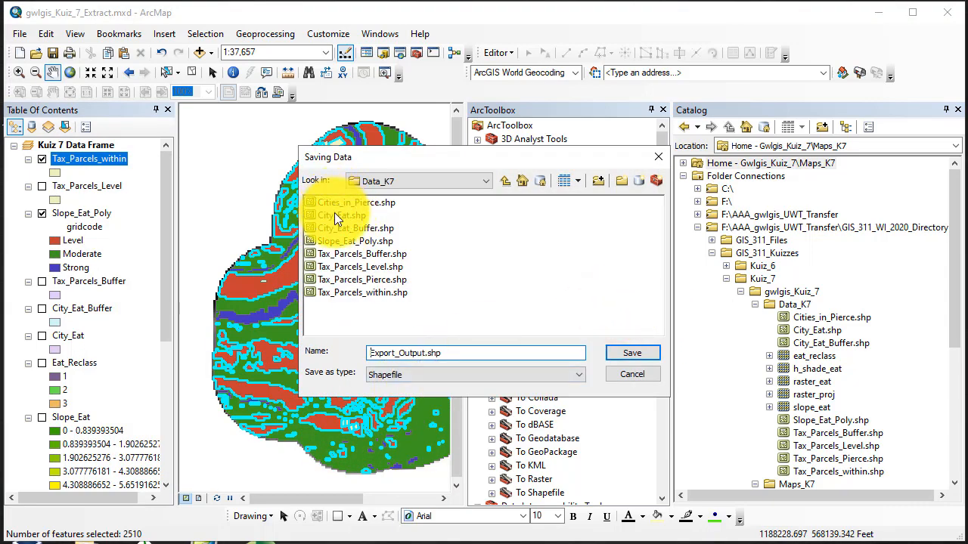
{"action": "left_click", "coordinate": [373, 292]}
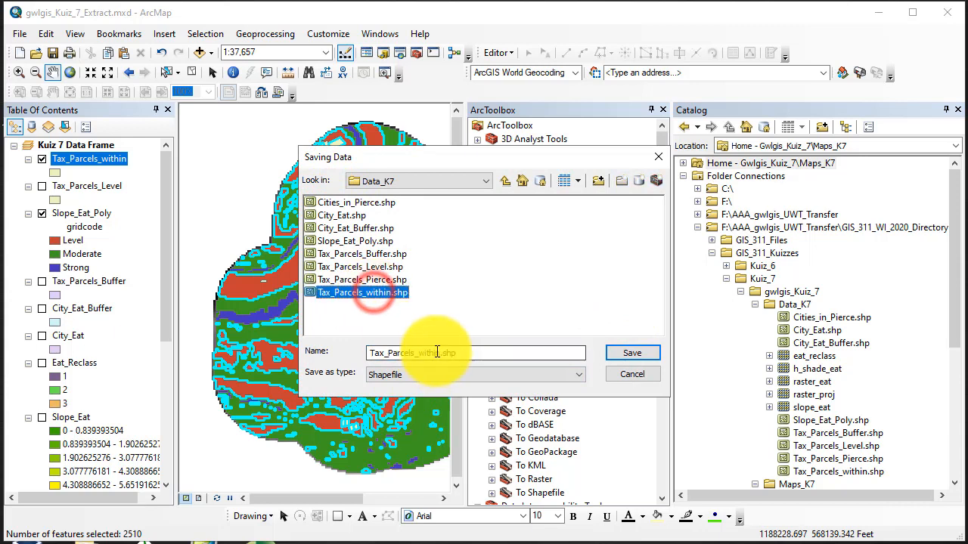
{"action": "left_click_drag", "start_coordinate": [440, 353], "coordinate": [421, 354]}
{"action": "type", "text": "acr"}
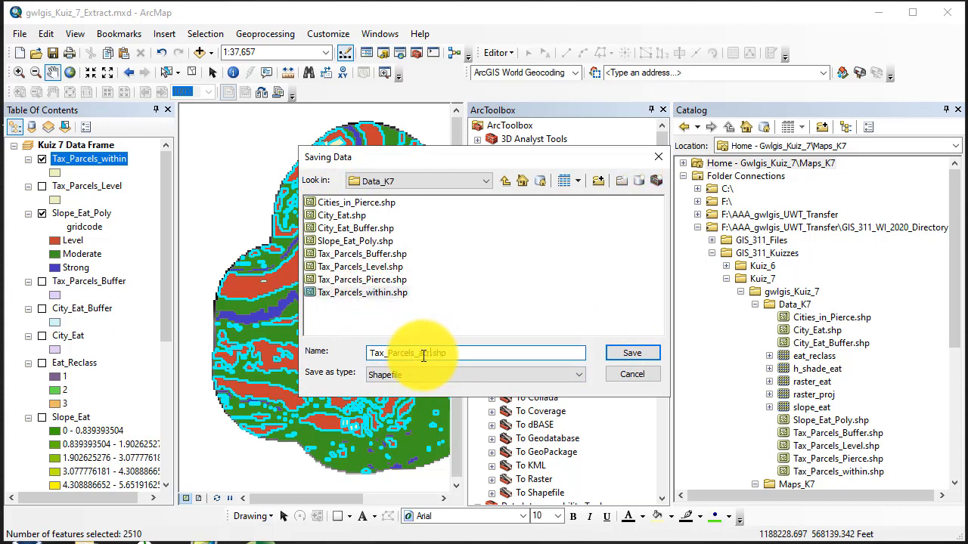
{"action": "type", "text": "e"}
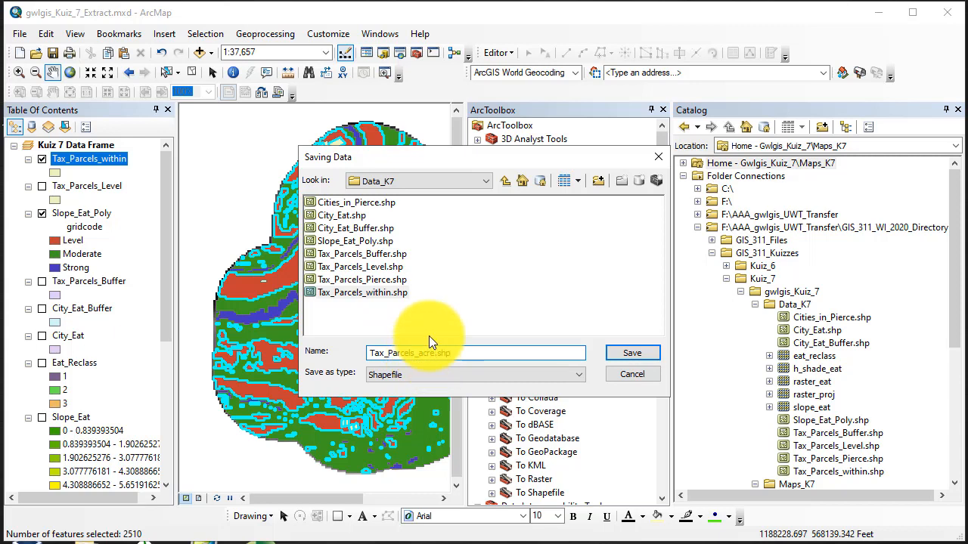
{"action": "left_click", "coordinate": [632, 355]}
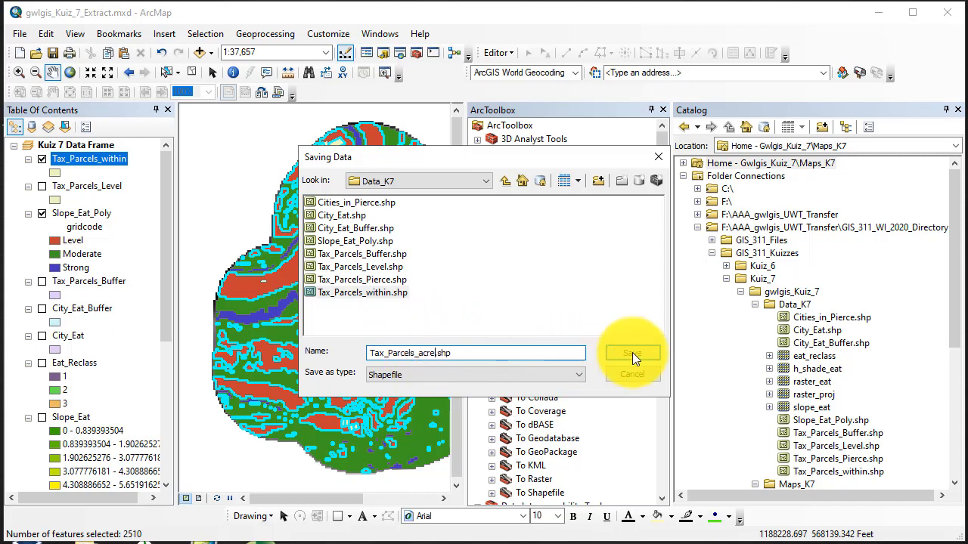
{"action": "left_click", "coordinate": [420, 354]}
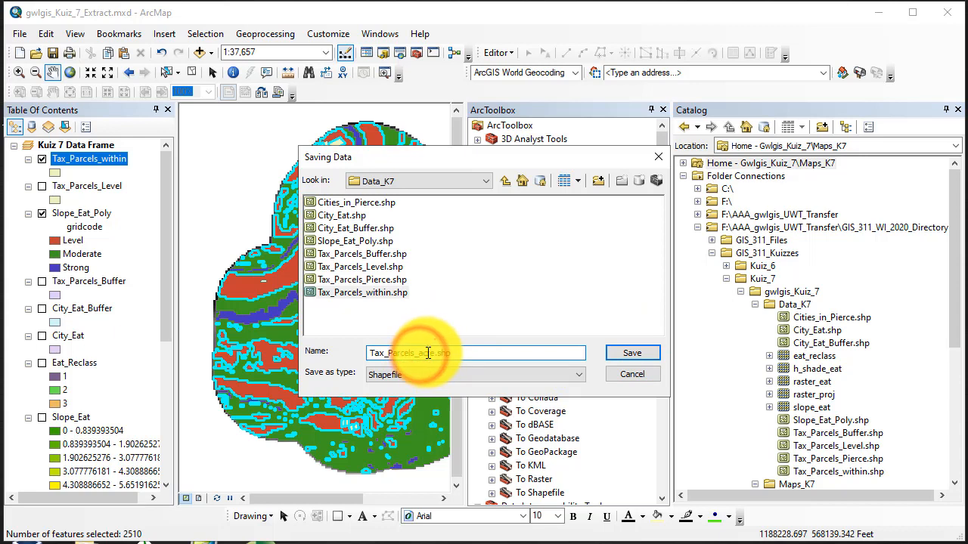
{"action": "type", "text": "gr8_"}
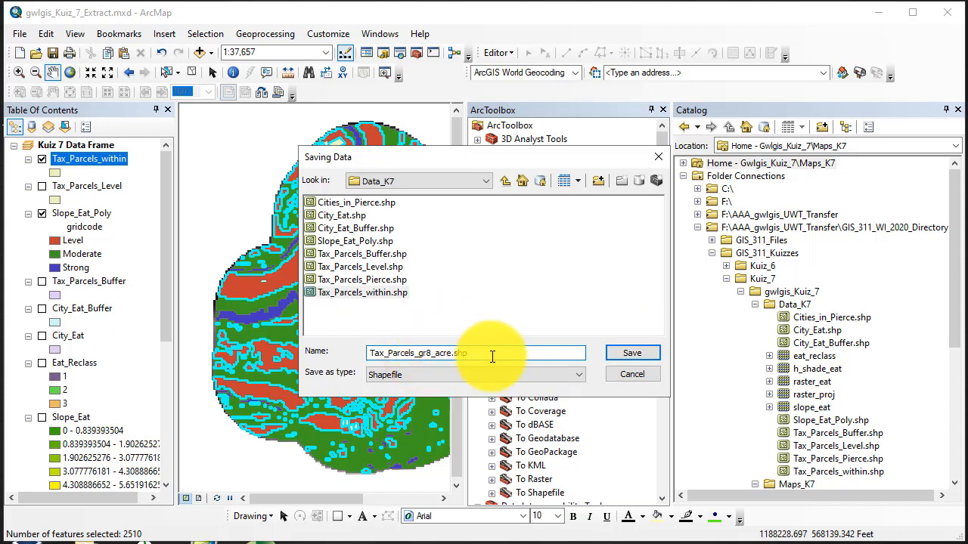
{"action": "left_click", "coordinate": [632, 355]}
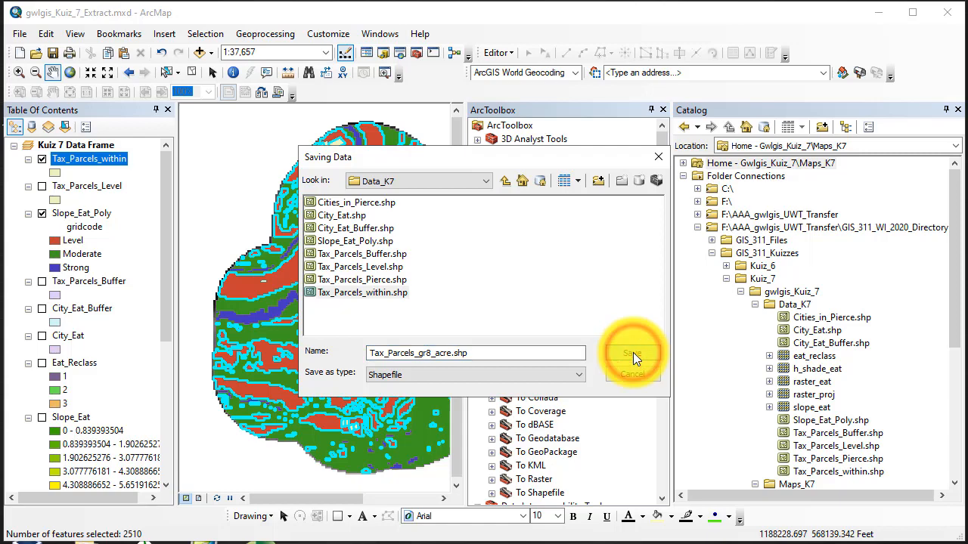
{"action": "left_click", "coordinate": [523, 381]}
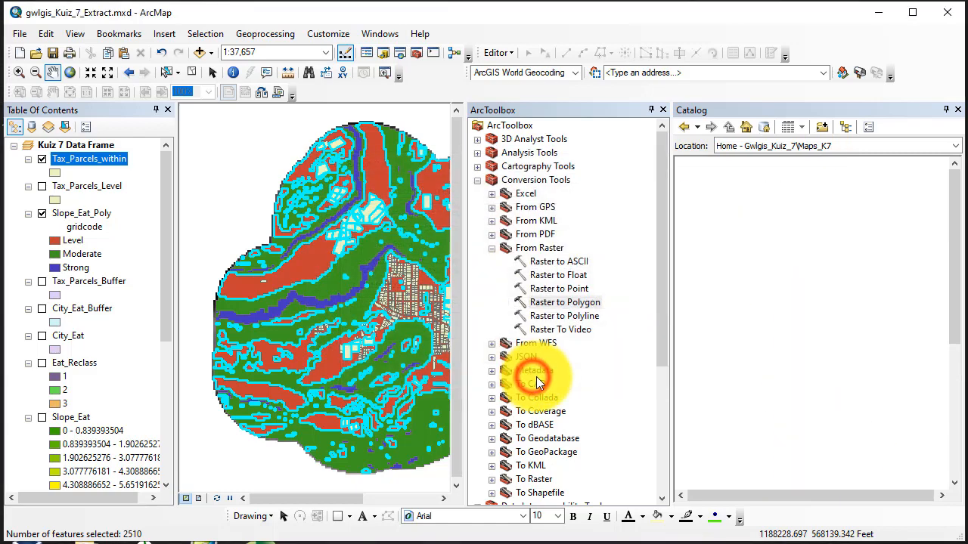
{"action": "left_click", "coordinate": [497, 297]}
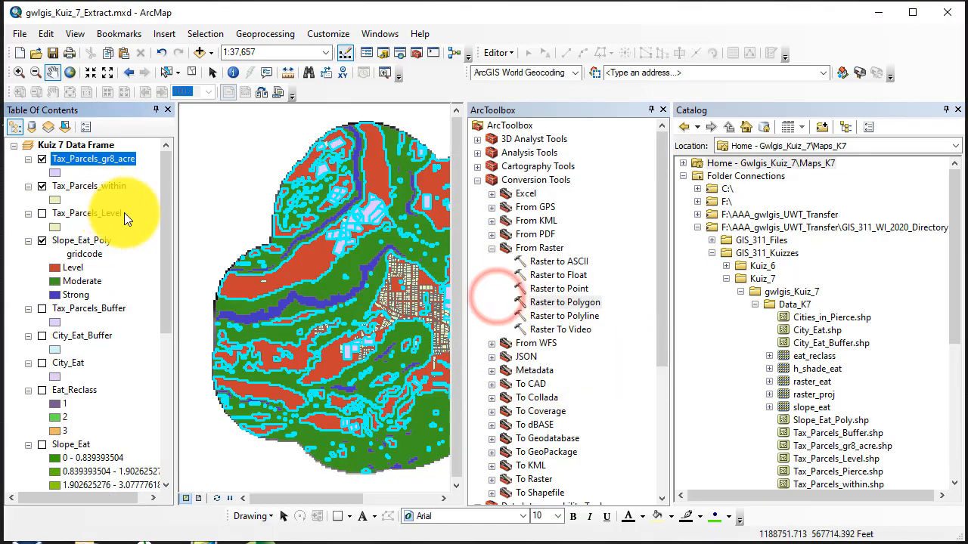
Step: Hide the Tax_Parcels_within and Raster_Eat layers, and collapse ArcToolbox to enlarge the map view
{"action": "left_click", "coordinate": [43, 187]}
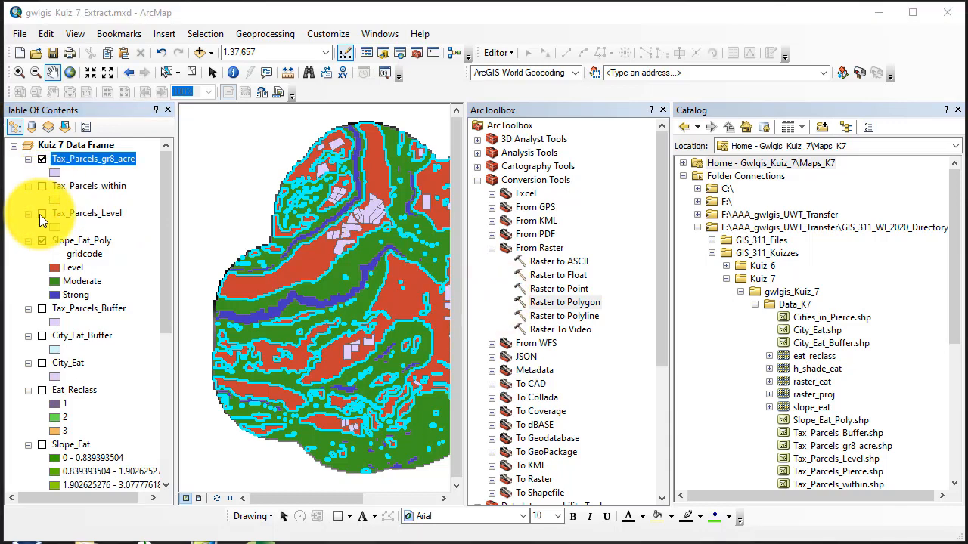
{"action": "scroll", "coordinate": [55, 277], "scroll_direction": "down", "scroll_amount": 5}
{"action": "scroll", "coordinate": [83, 375], "scroll_direction": "down", "scroll_amount": 1}
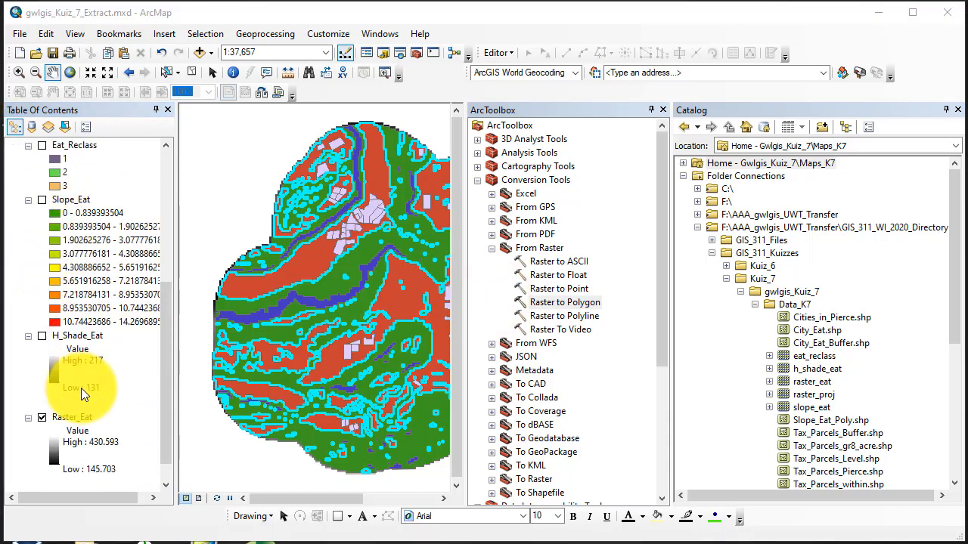
{"action": "left_click", "coordinate": [42, 417]}
{"action": "scroll", "coordinate": [80, 435], "scroll_direction": "up", "scroll_amount": 6}
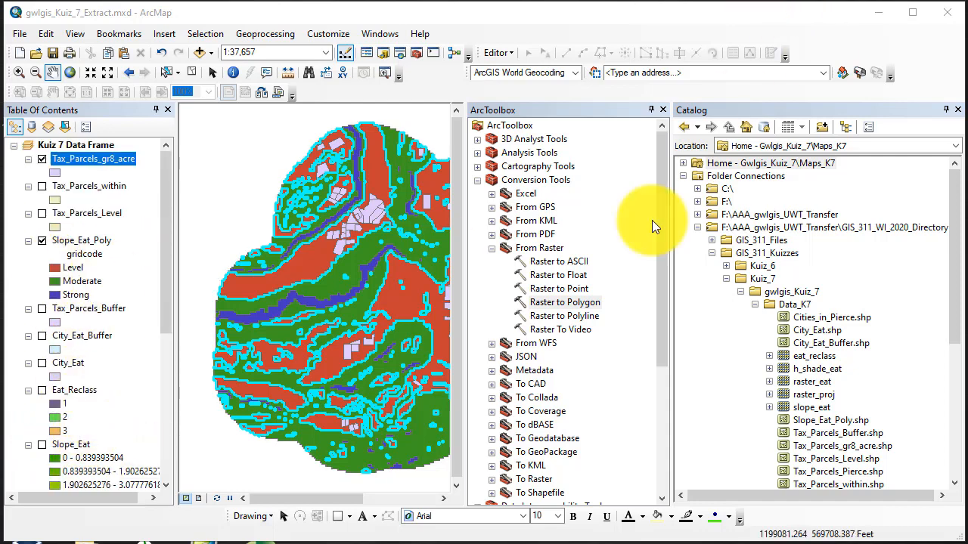
{"action": "left_click", "coordinate": [650, 109]}
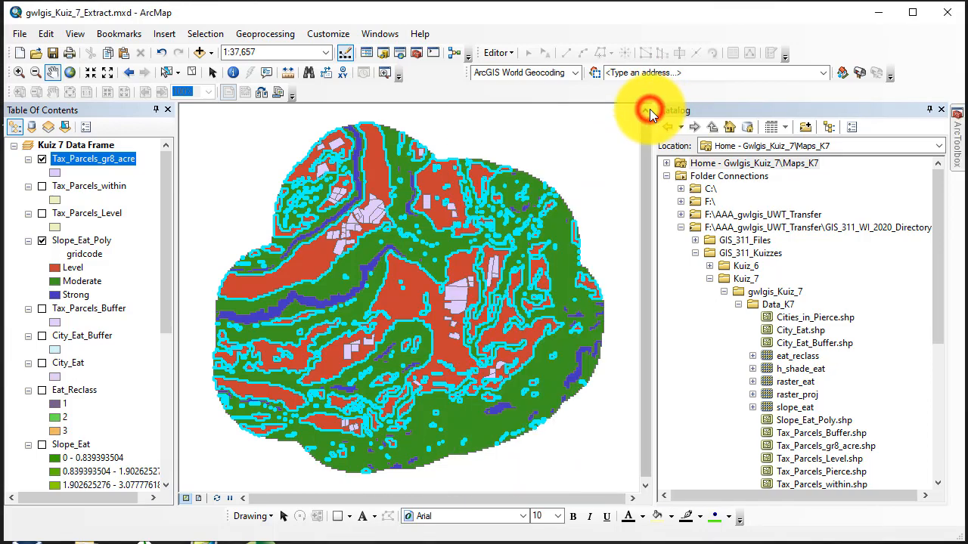
Step: Open the Tax_Parcels_gr8_acre attribute table and examine the land-use descriptions in the Landuse_De field
{"action": "right_click", "coordinate": [82, 158]}
{"action": "left_click", "coordinate": [144, 202]}
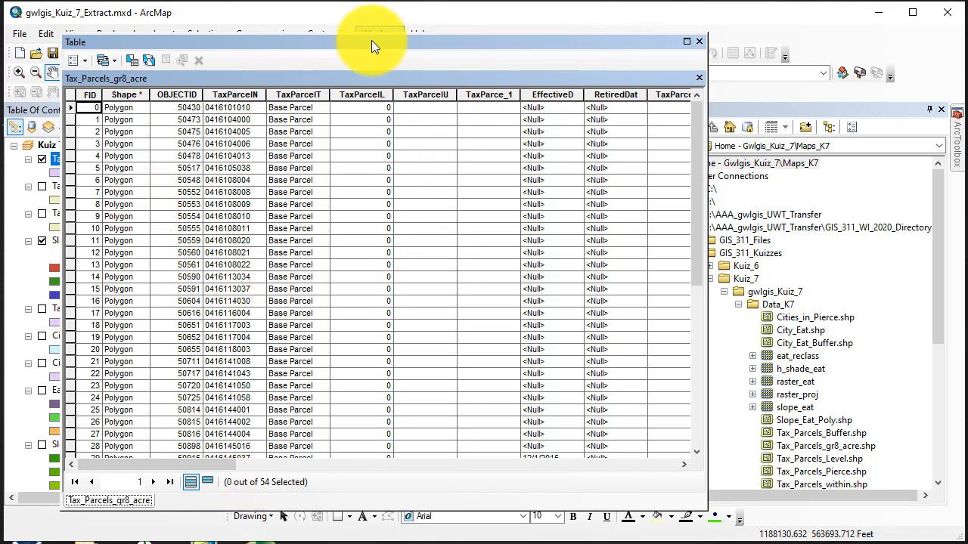
{"action": "left_click_drag", "start_coordinate": [368, 41], "coordinate": [654, 31]}
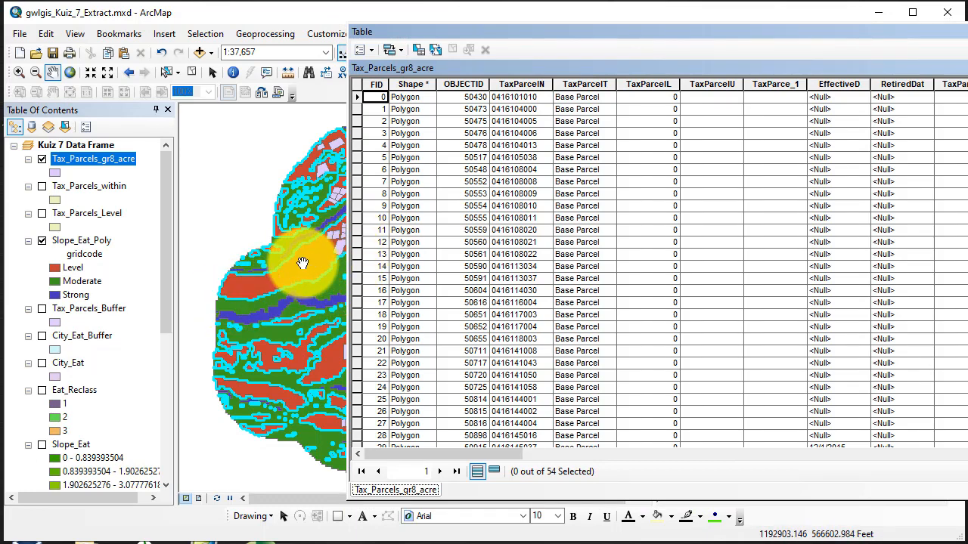
{"action": "left_click_drag", "start_coordinate": [629, 31], "coordinate": [435, 48]}
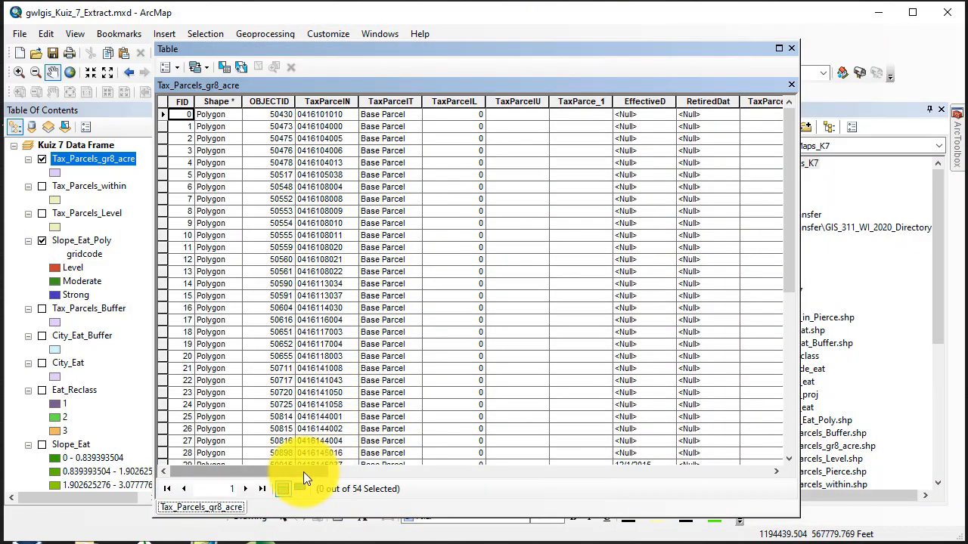
{"action": "left_click_drag", "start_coordinate": [304, 471], "coordinate": [629, 472]}
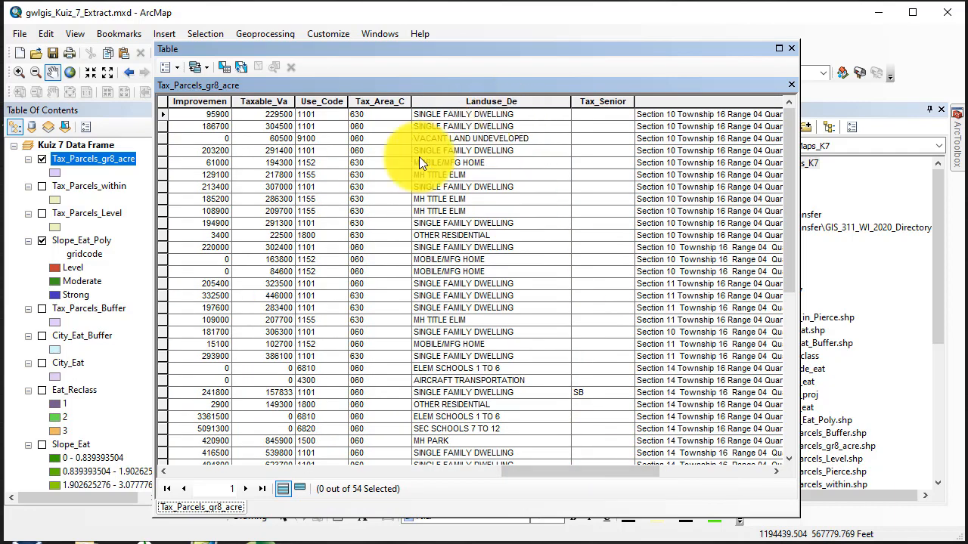
Step: Start a Select by Attributes query on the Tax_Parcels_gr8_acre table with the expression "Landuse_De" =
{"action": "left_click", "coordinate": [176, 65]}
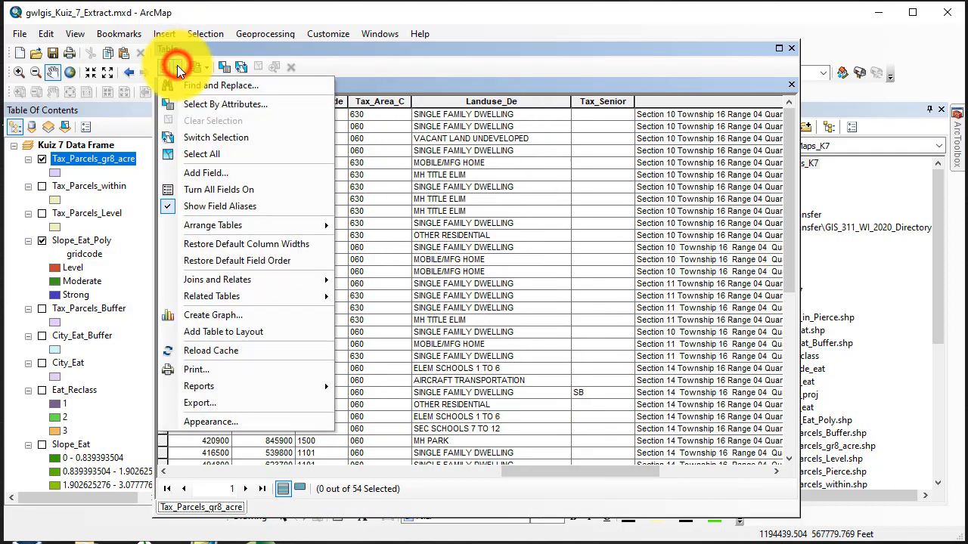
{"action": "left_click", "coordinate": [208, 103]}
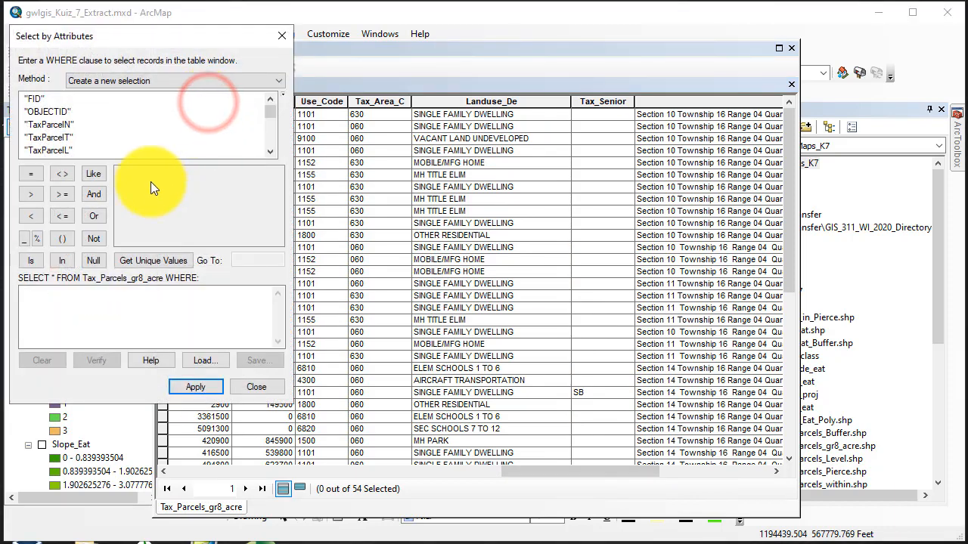
{"action": "left_click_drag", "start_coordinate": [272, 111], "coordinate": [269, 120]}
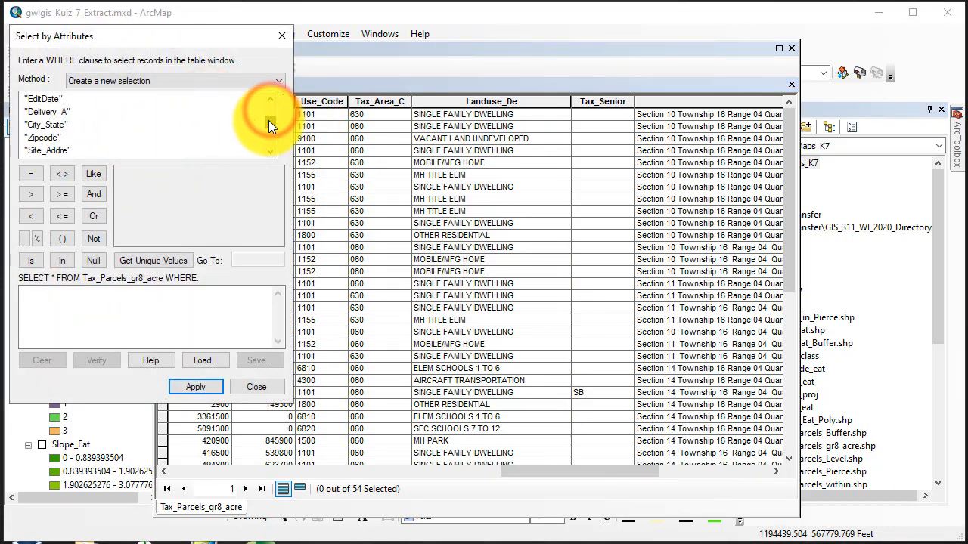
{"action": "scroll", "coordinate": [189, 120], "scroll_direction": "up", "scroll_amount": 2}
{"action": "scroll", "coordinate": [188, 119], "scroll_direction": "down", "scroll_amount": 4}
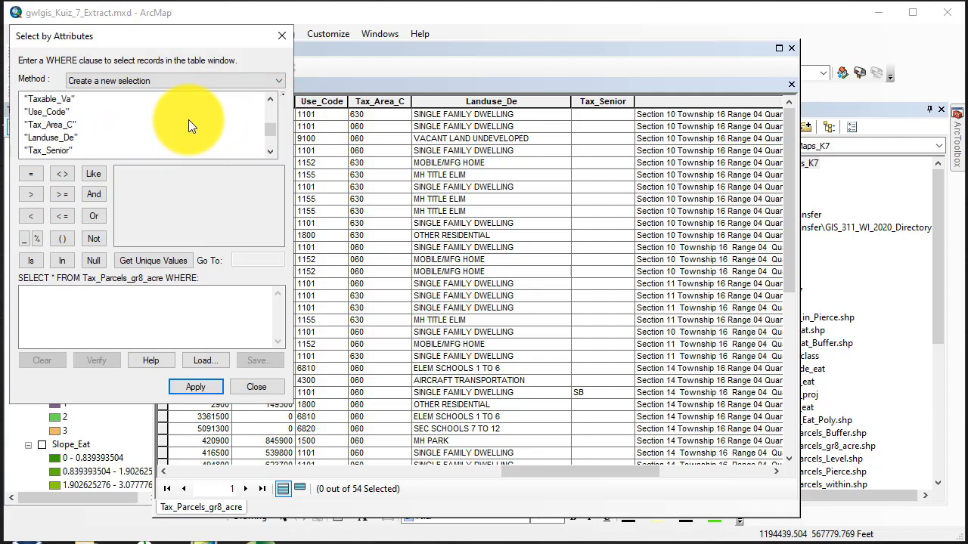
{"action": "double_click", "coordinate": [64, 135]}
{"action": "left_click", "coordinate": [30, 173]}
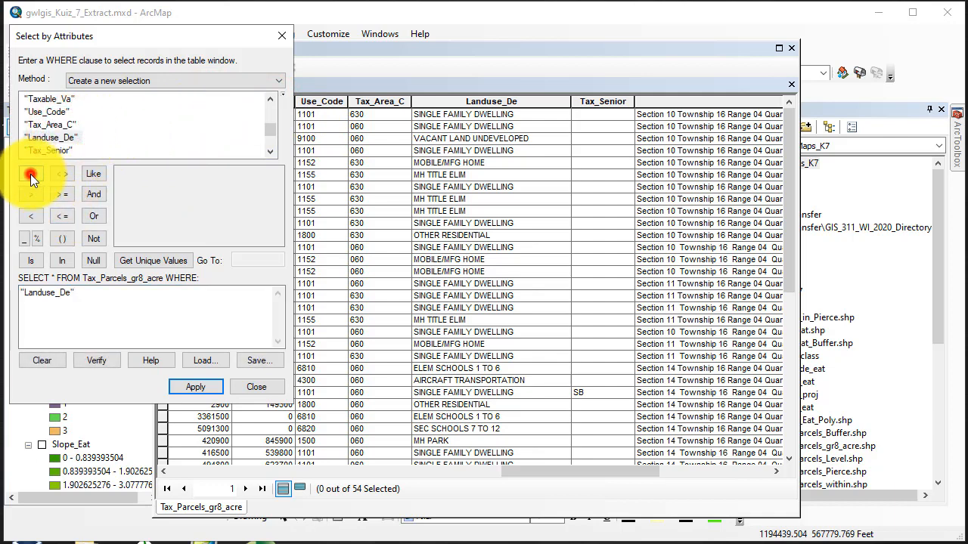
Step: List the unique Landuse_De values and complete the query expression with 'VACANT LAND UNDEVELOPED'
{"action": "left_click", "coordinate": [175, 260]}
{"action": "left_click", "coordinate": [277, 188]}
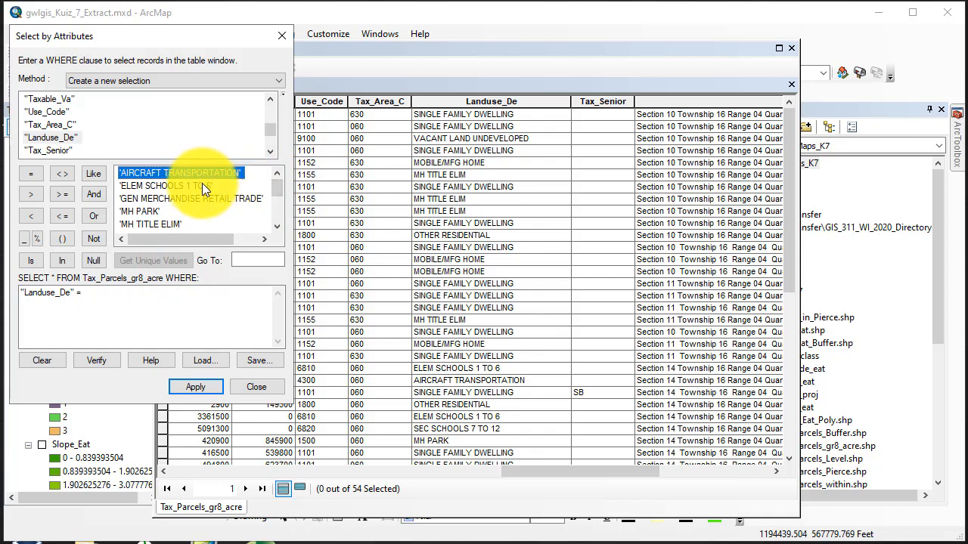
{"action": "left_click", "coordinate": [277, 227]}
{"action": "left_click", "coordinate": [277, 226]}
{"action": "left_click", "coordinate": [276, 226]}
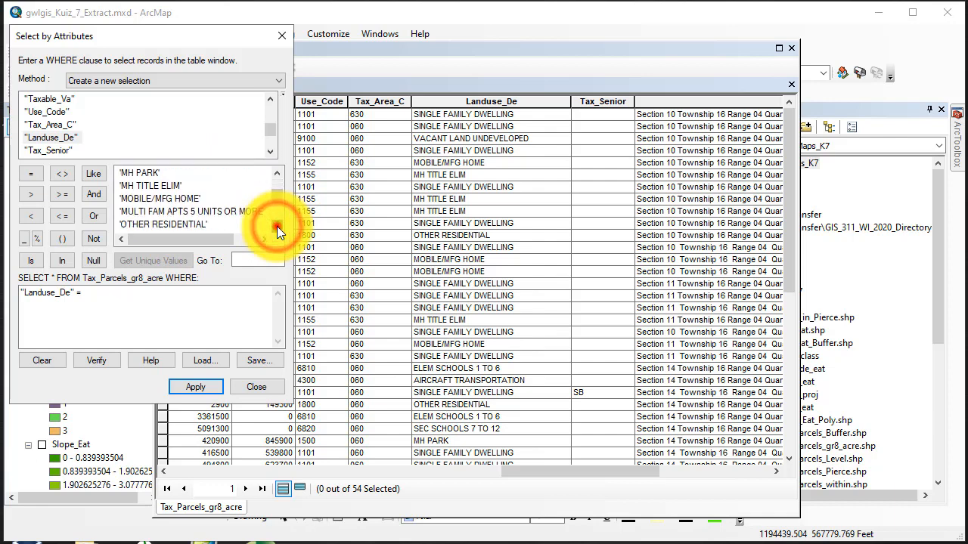
{"action": "left_click", "coordinate": [276, 226]}
{"action": "left_click", "coordinate": [277, 227]}
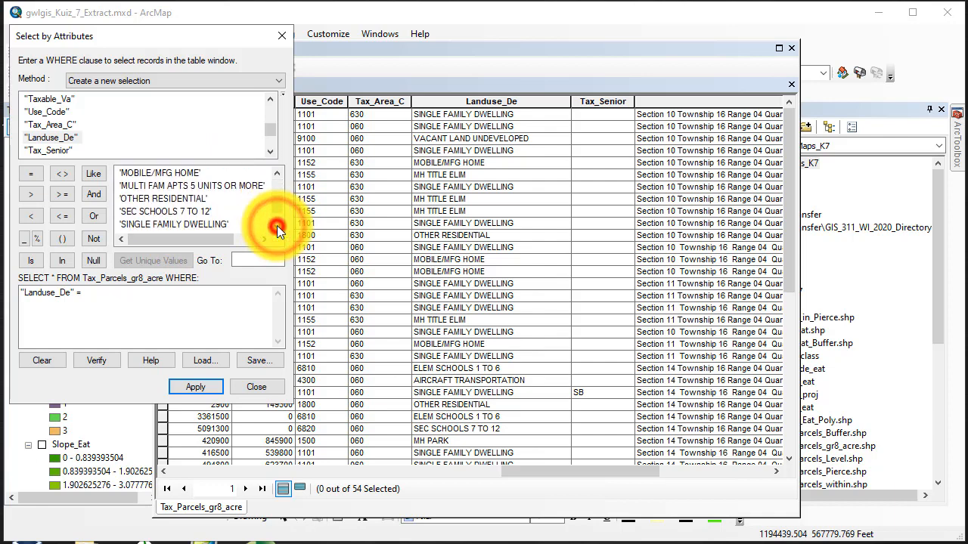
{"action": "left_click", "coordinate": [277, 226]}
{"action": "left_click", "coordinate": [277, 226]}
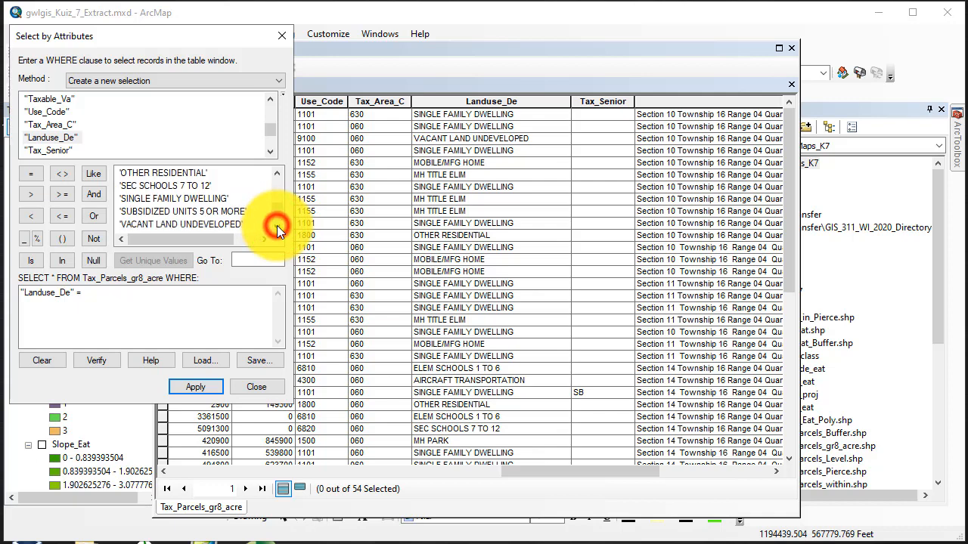
{"action": "left_click", "coordinate": [201, 224]}
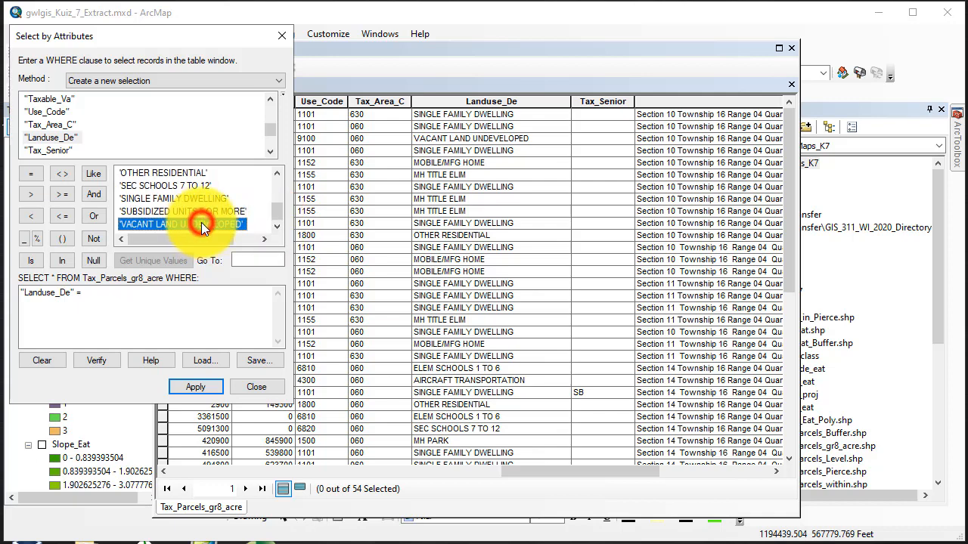
{"action": "double_click", "coordinate": [202, 224]}
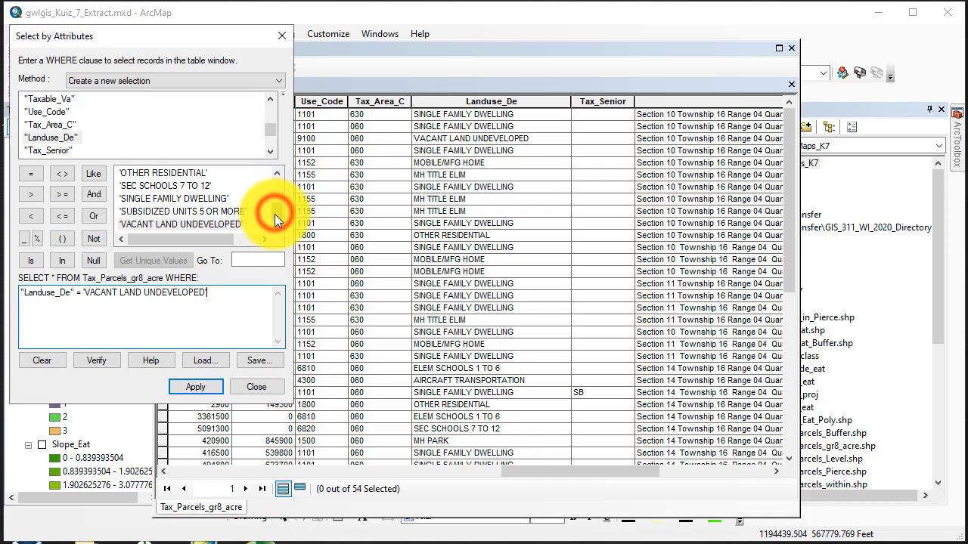
Step: Review the other unique Landuse_De values available for the query
{"action": "left_click", "coordinate": [277, 174]}
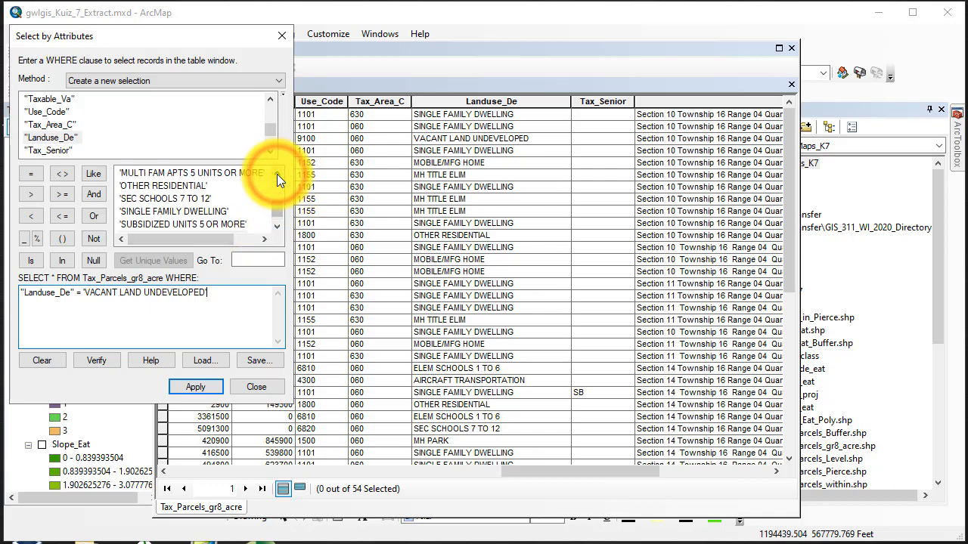
{"action": "left_click", "coordinate": [277, 174]}
{"action": "left_click", "coordinate": [277, 174]}
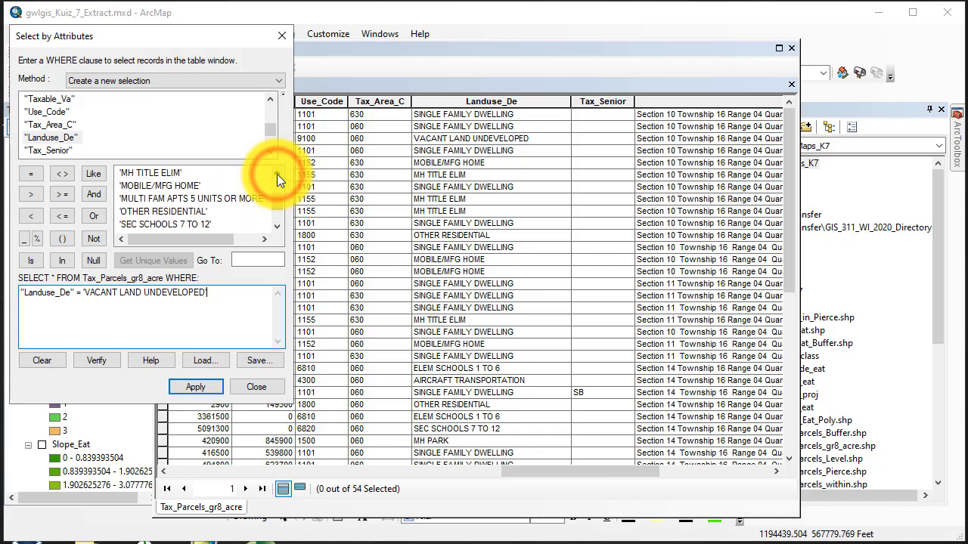
{"action": "left_click", "coordinate": [276, 174]}
{"action": "left_click", "coordinate": [277, 174]}
{"action": "left_click", "coordinate": [277, 173]}
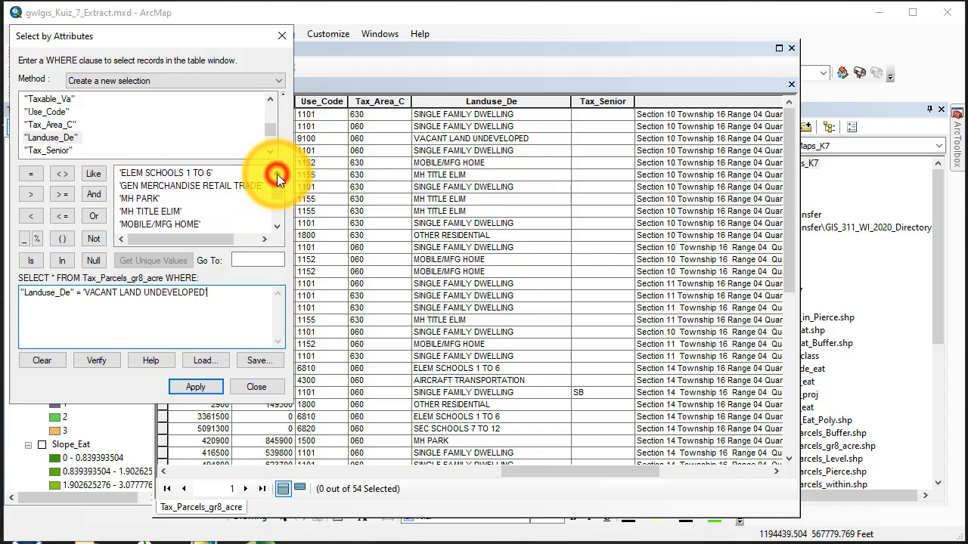
{"action": "left_click", "coordinate": [276, 174]}
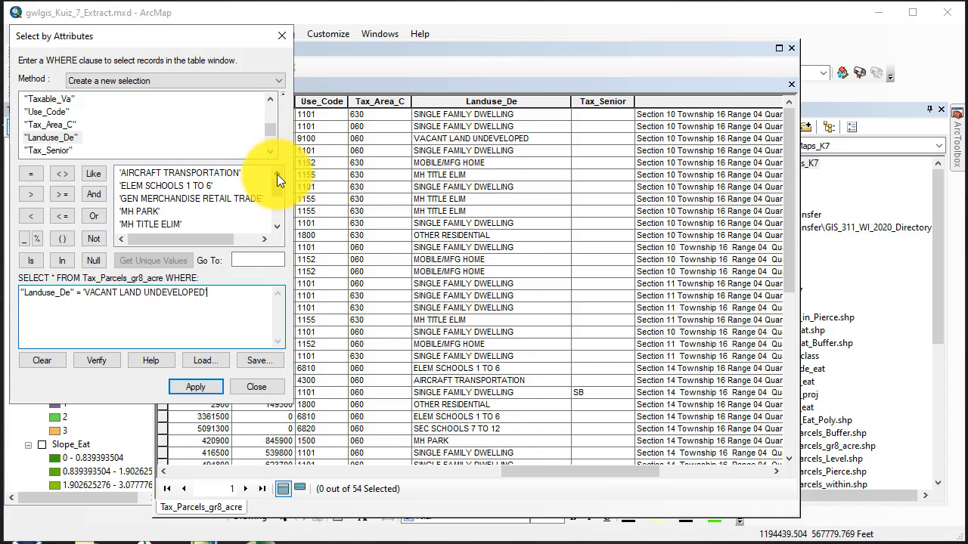
Step: Look through the rest of the unique Landuse_De values down to 'VACANT LAND UNDEVELOPED' for other suitable land-use categories
{"action": "left_click", "coordinate": [277, 225]}
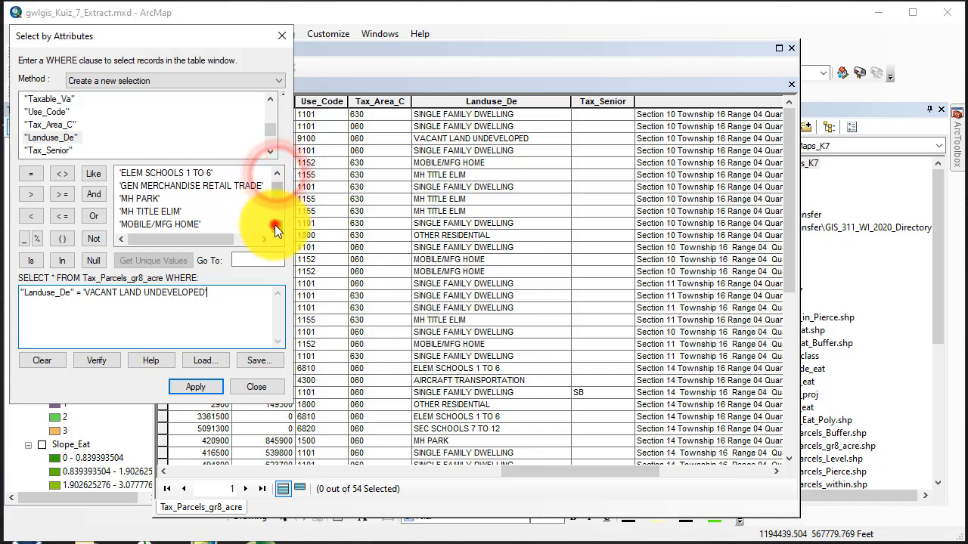
{"action": "left_click", "coordinate": [276, 226]}
{"action": "left_click", "coordinate": [277, 226]}
{"action": "left_click", "coordinate": [276, 225]}
{"action": "left_click", "coordinate": [277, 225]}
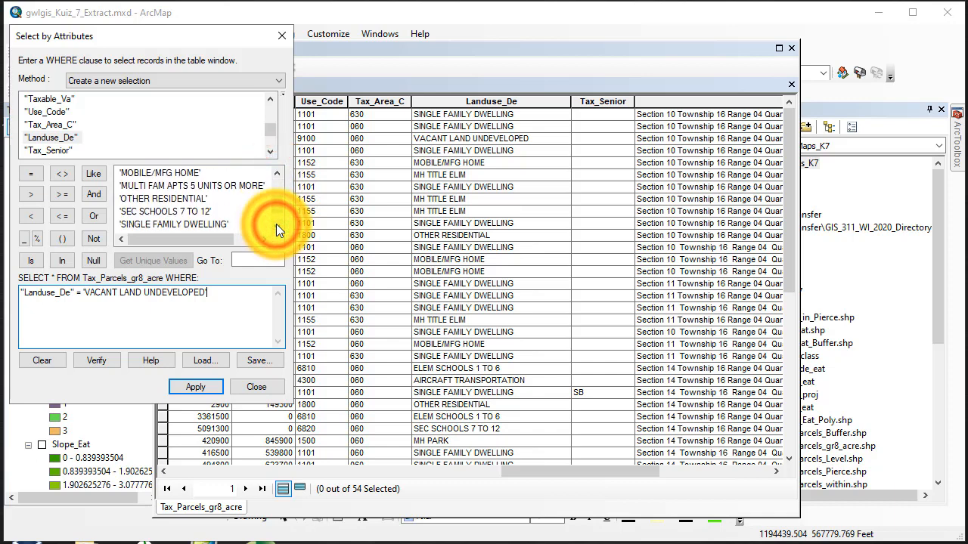
{"action": "left_click", "coordinate": [277, 225]}
{"action": "left_click", "coordinate": [277, 225]}
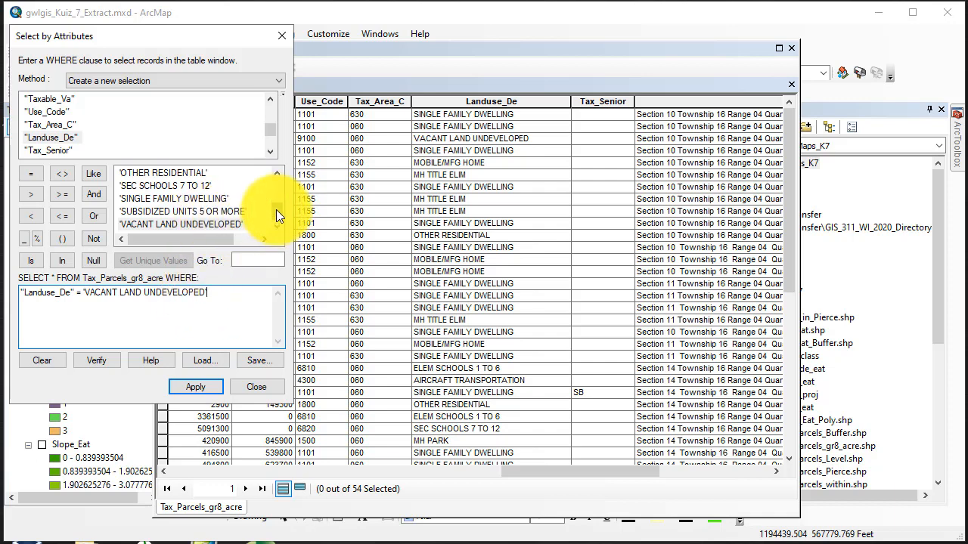
{"action": "left_click", "coordinate": [219, 295]}
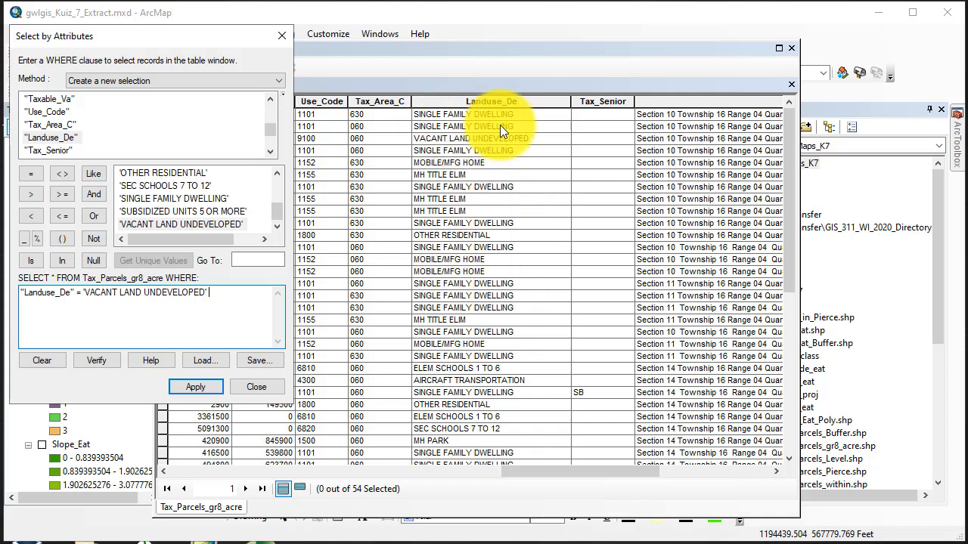
{"action": "left_click", "coordinate": [211, 293]}
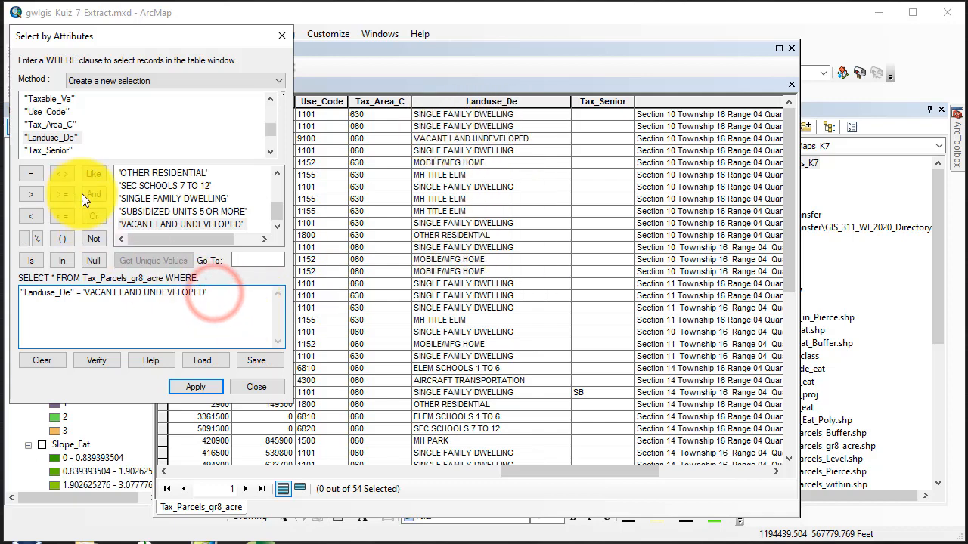
{"action": "left_click", "coordinate": [93, 214]}
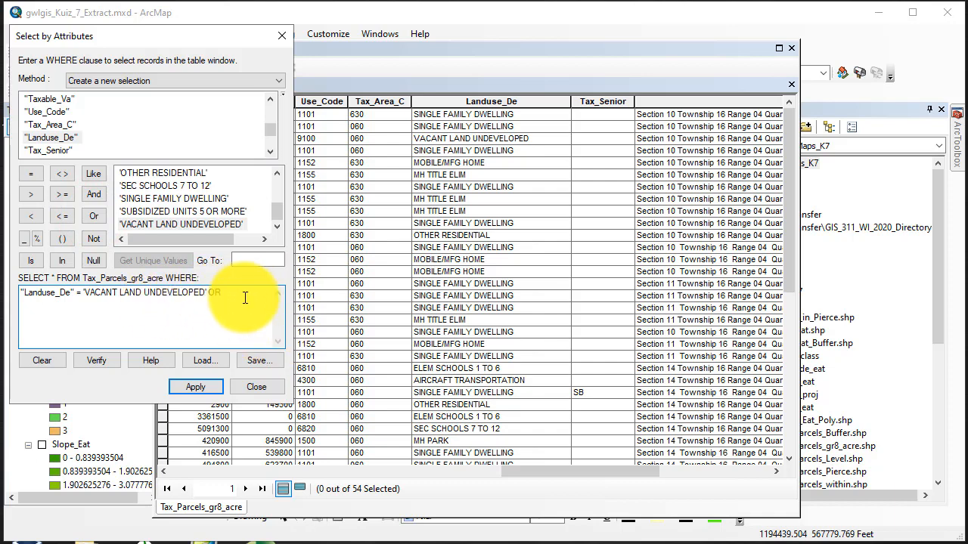
{"action": "double_click", "coordinate": [53, 138]}
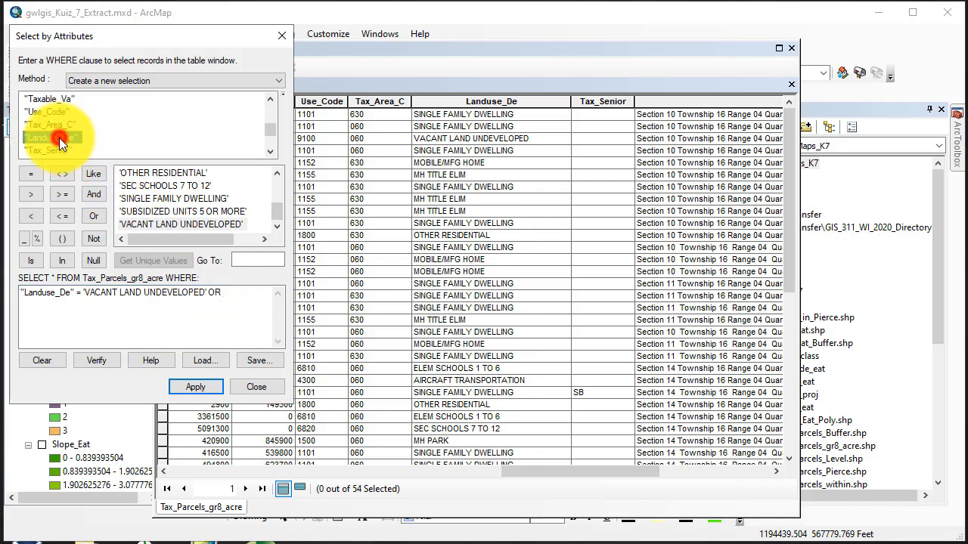
{"action": "left_click", "coordinate": [30, 172]}
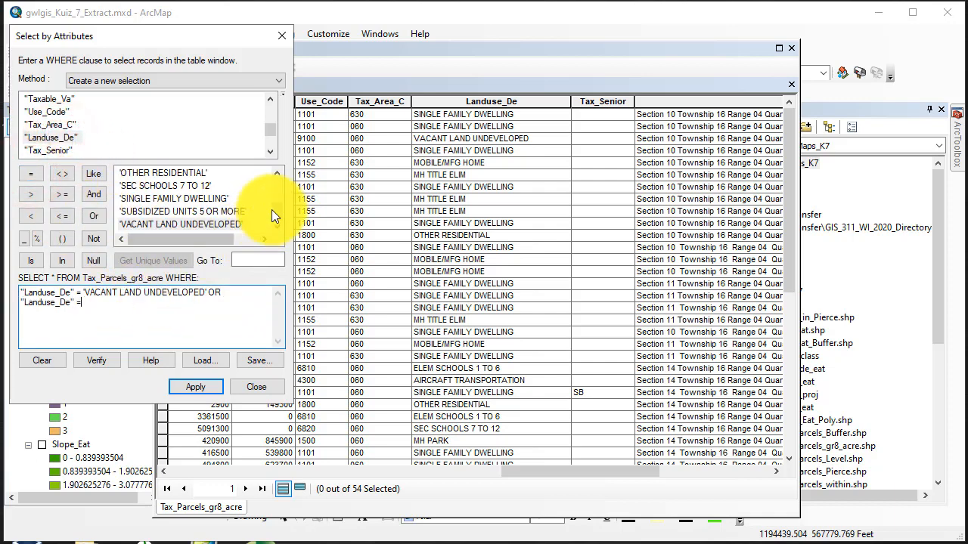
{"action": "left_click_drag", "start_coordinate": [273, 210], "coordinate": [281, 180]}
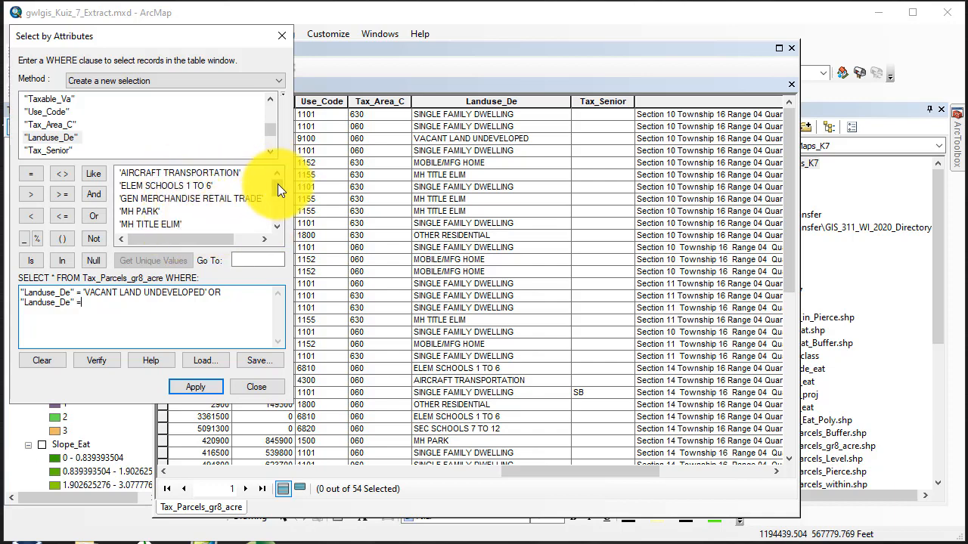
{"action": "left_click_drag", "start_coordinate": [277, 183], "coordinate": [279, 211]}
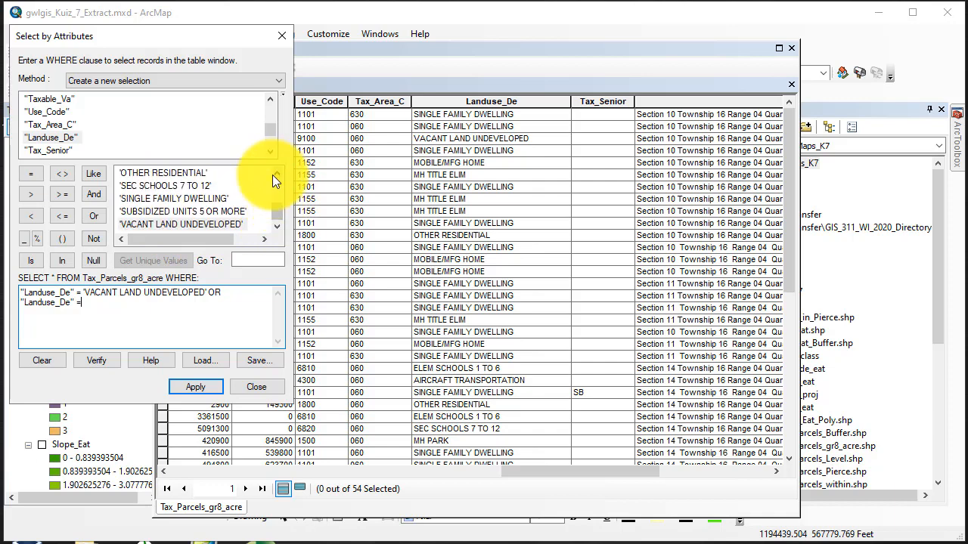
{"action": "left_click_drag", "start_coordinate": [92, 303], "coordinate": [10, 307]}
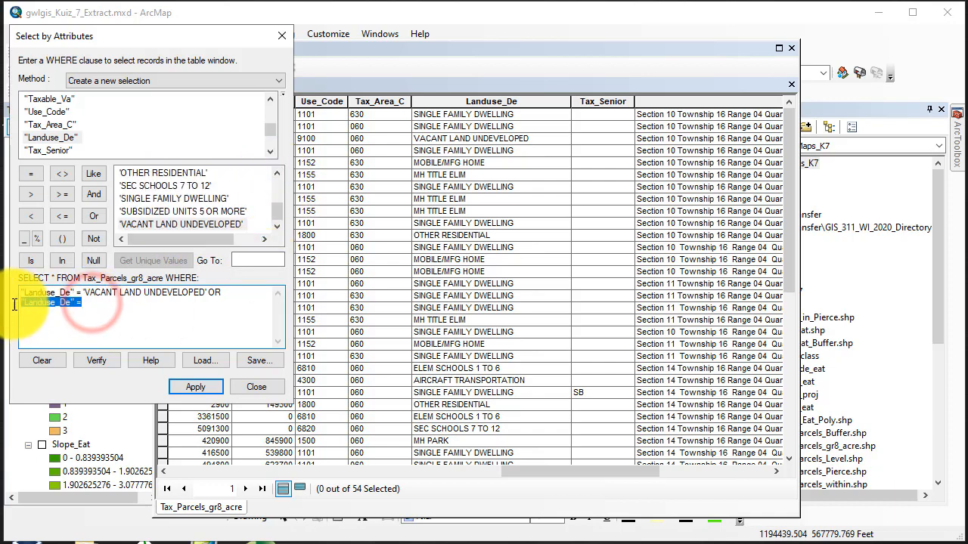
{"action": "key", "text": "BackSpace"}
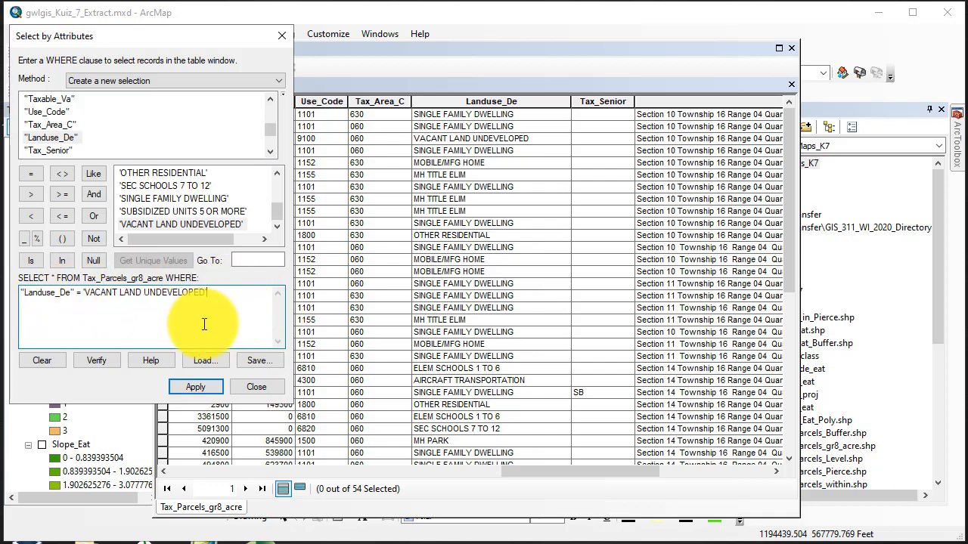
Step: Apply the 'VACANT LAND UNDEVELOPED' query to select the matching Tax_Parcels_gr8_acre records, and close the attribute table
{"action": "left_click", "coordinate": [278, 213]}
{"action": "mouse_move", "coordinate": [277, 214]}
{"action": "left_mouse_down"}
{"action": "mouse_move", "coordinate": [281, 186]}
{"action": "mouse_move", "coordinate": [281, 217]}
{"action": "left_mouse_up"}
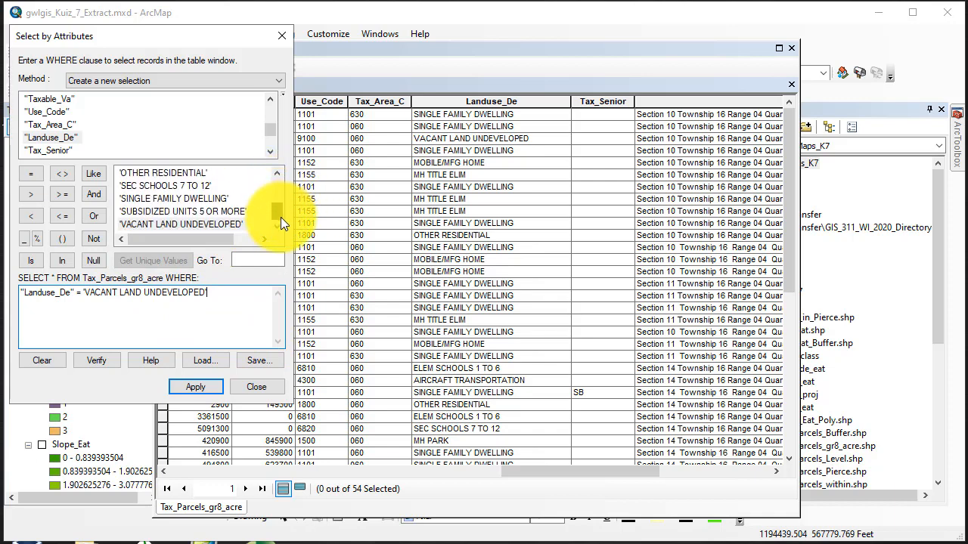
{"action": "left_click", "coordinate": [198, 387]}
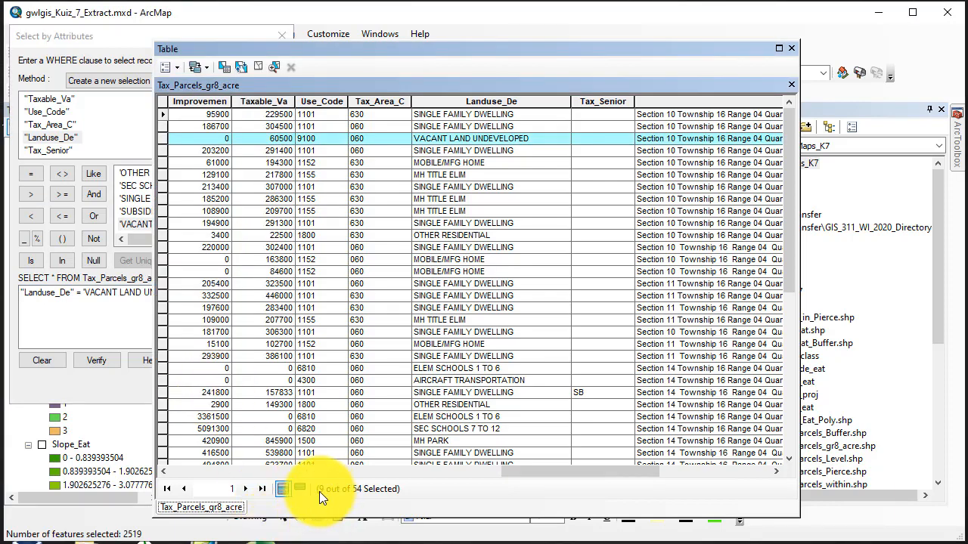
{"action": "left_click", "coordinate": [792, 48]}
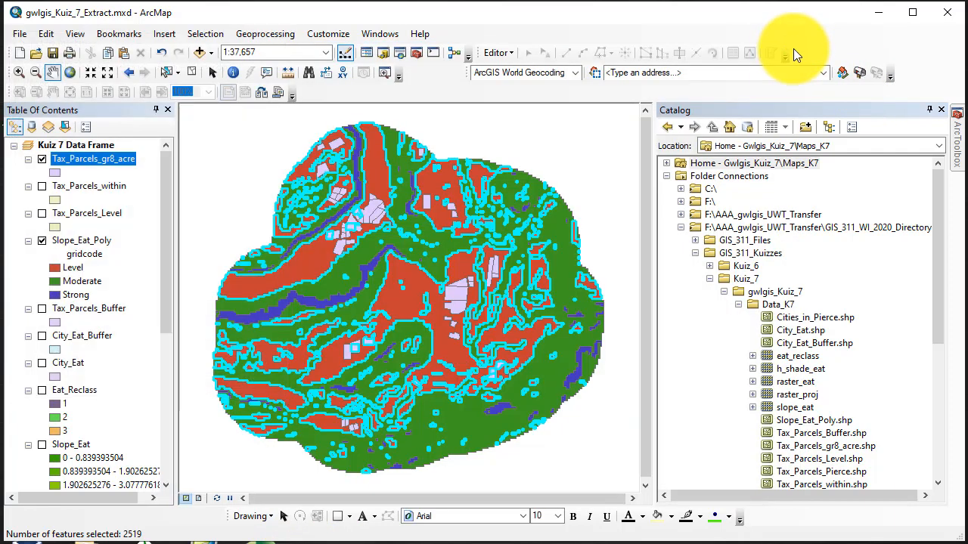
Step: Export the selected Tax_Parcels_gr8_acre features to the Data_K7 folder as shapefile gwlgis_Poss_Parc_Eat and add it to the map as a layer
{"action": "right_click", "coordinate": [80, 158]}
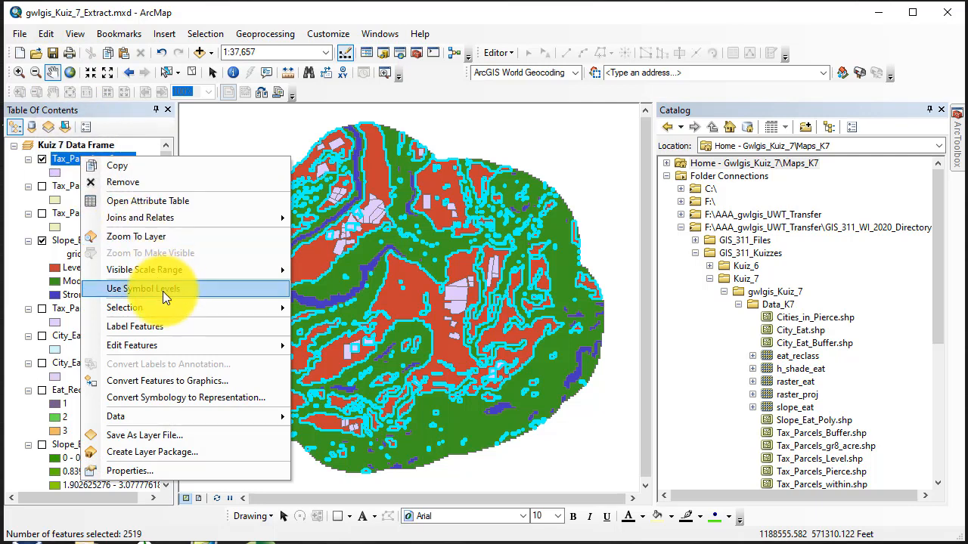
{"action": "mouse_move", "coordinate": [182, 417]}
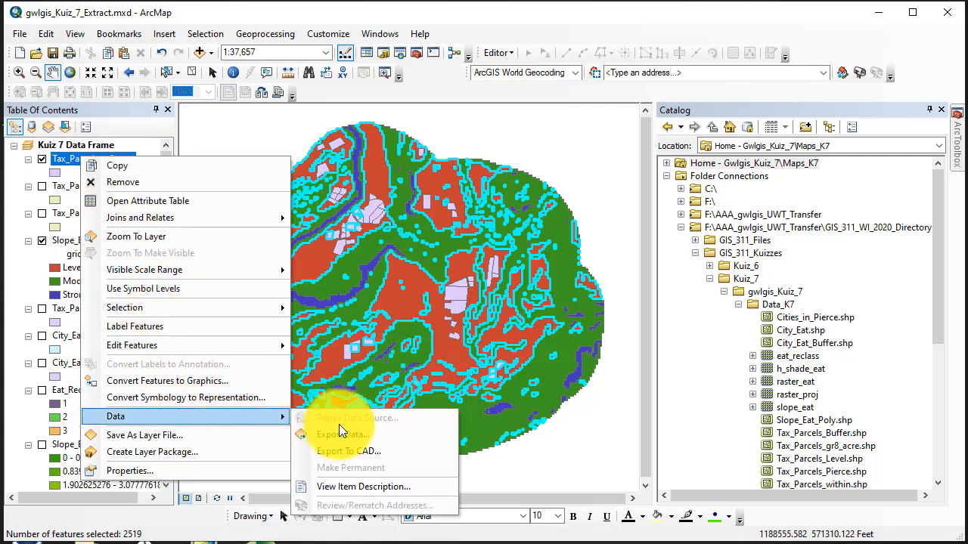
{"action": "left_click", "coordinate": [341, 434]}
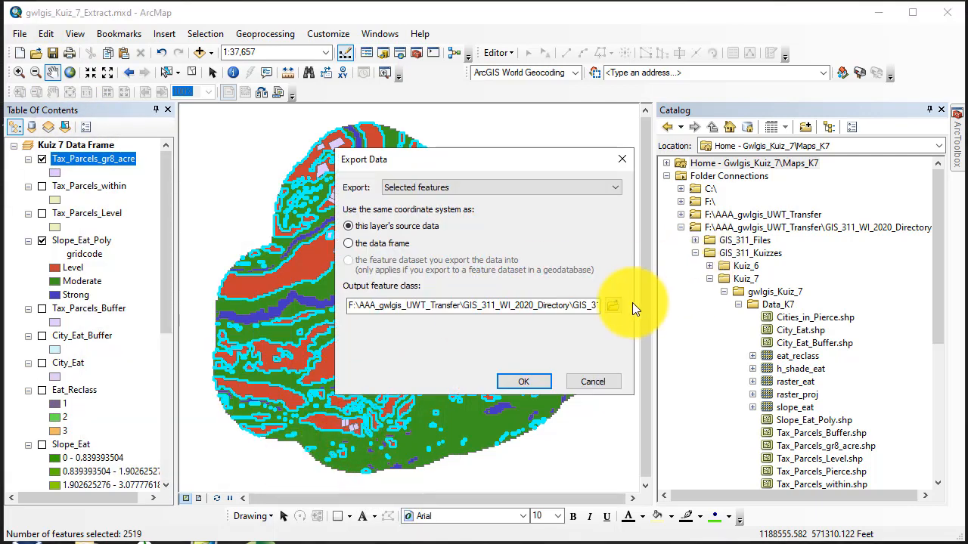
{"action": "left_click", "coordinate": [611, 305]}
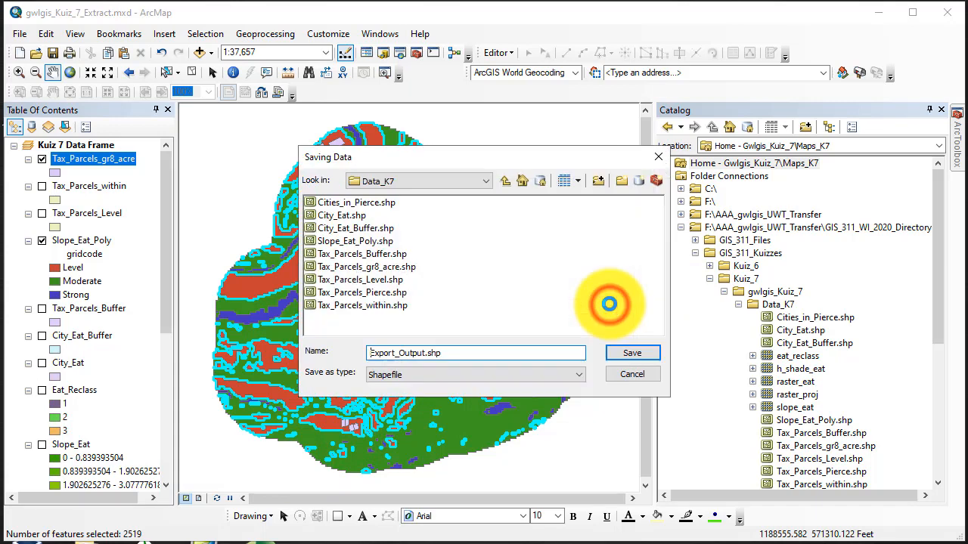
{"action": "double_click", "coordinate": [458, 352]}
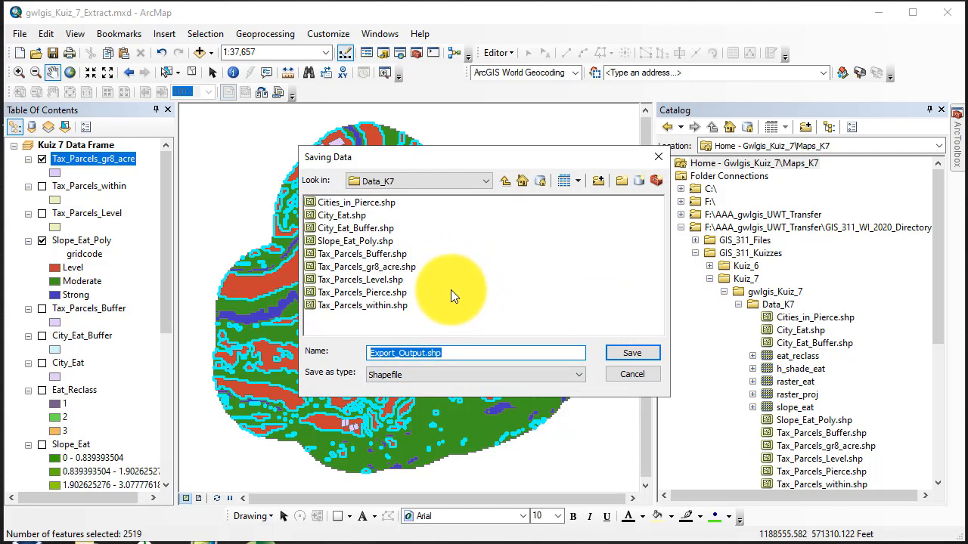
{"action": "type", "text": "gwlgis"}
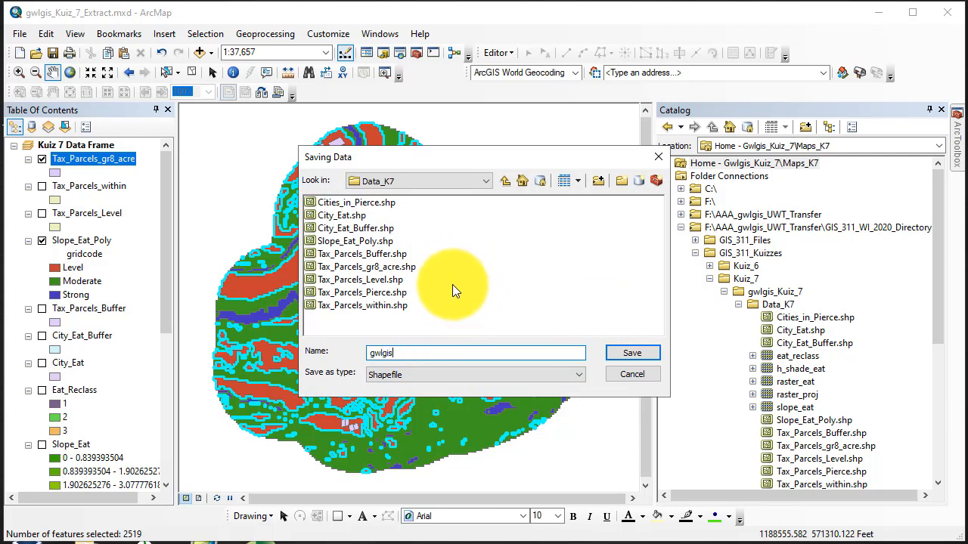
{"action": "type", "text": "_P"}
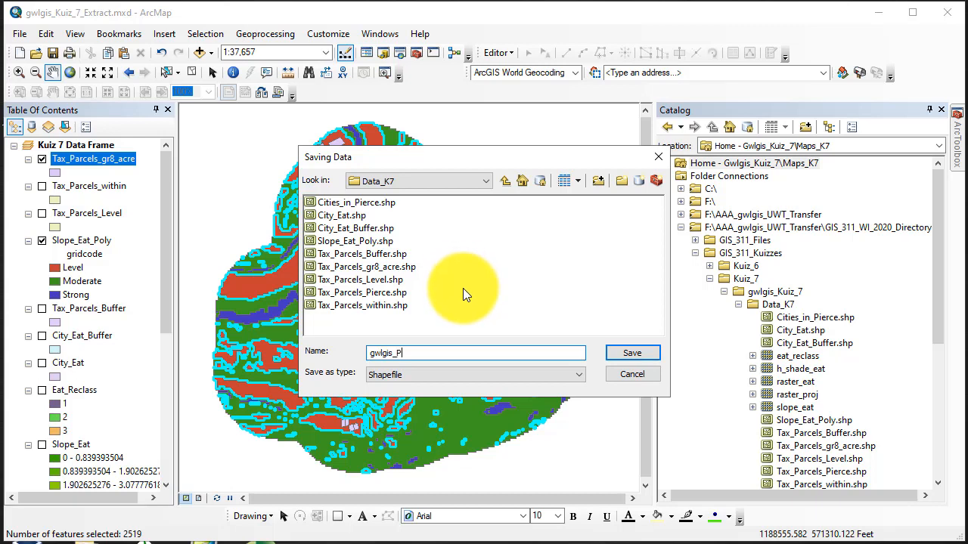
{"action": "type", "text": "oss_"}
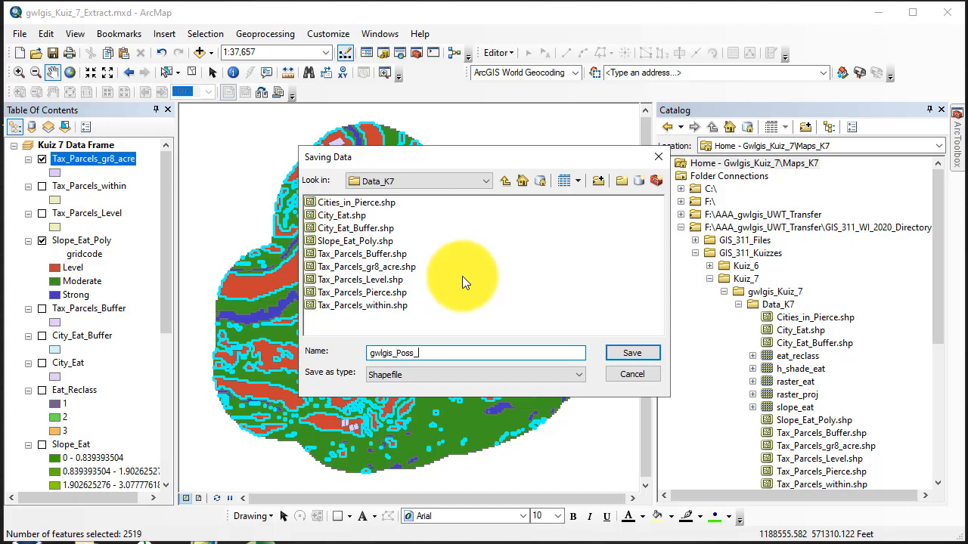
{"action": "type", "text": "Parc"}
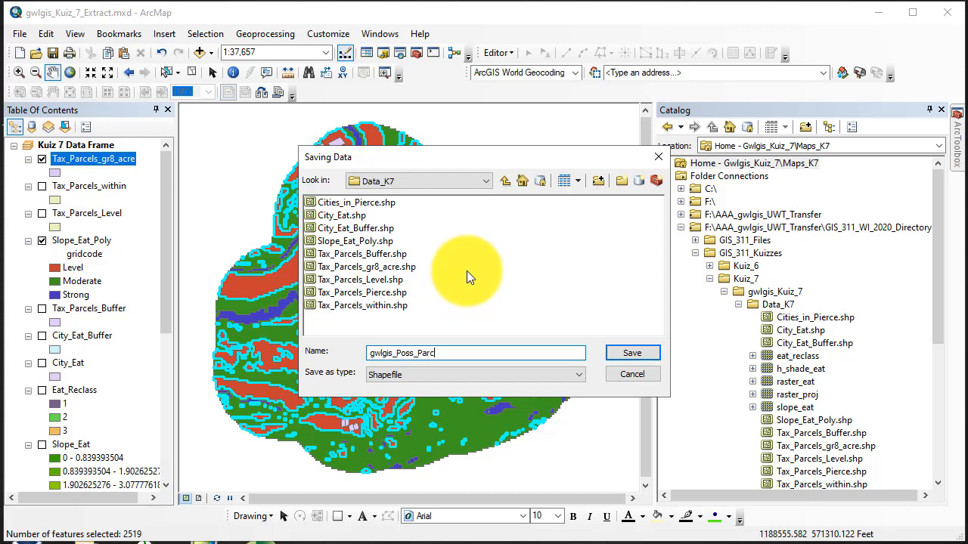
{"action": "type", "text": "_"}
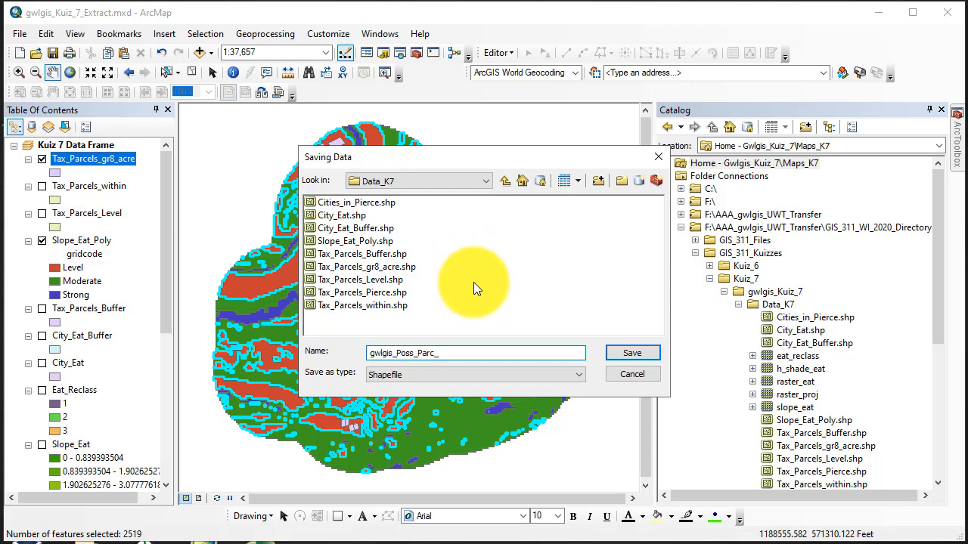
{"action": "type", "text": "Eat"}
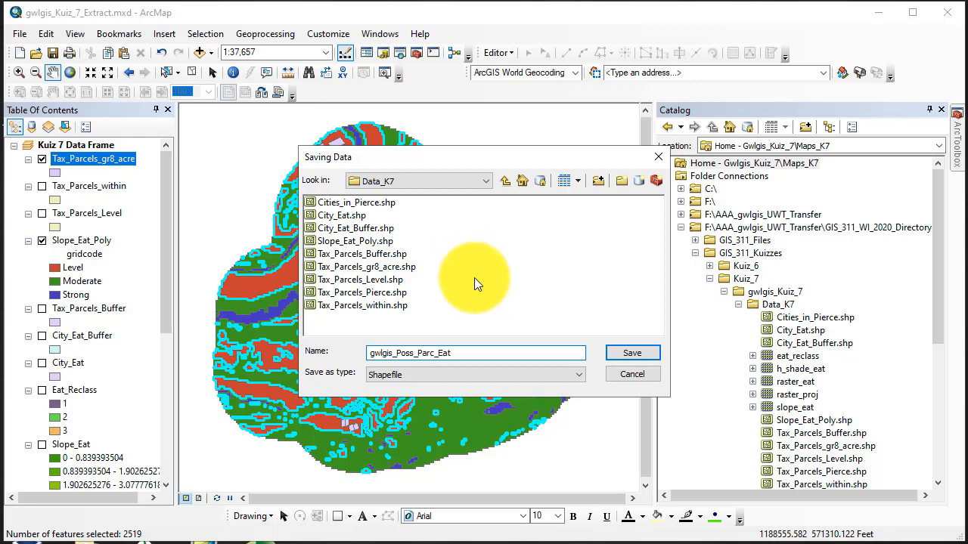
{"action": "left_click", "coordinate": [632, 352]}
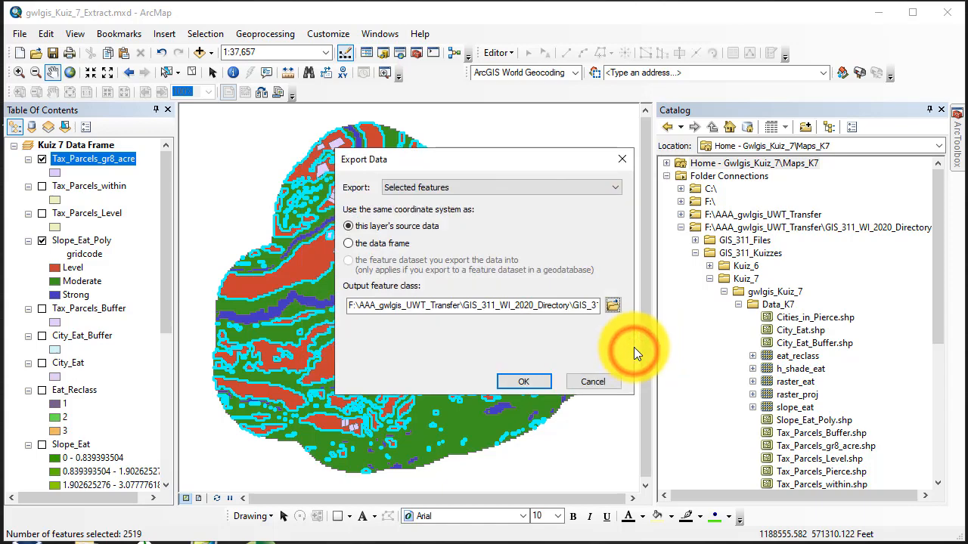
{"action": "left_click", "coordinate": [530, 384]}
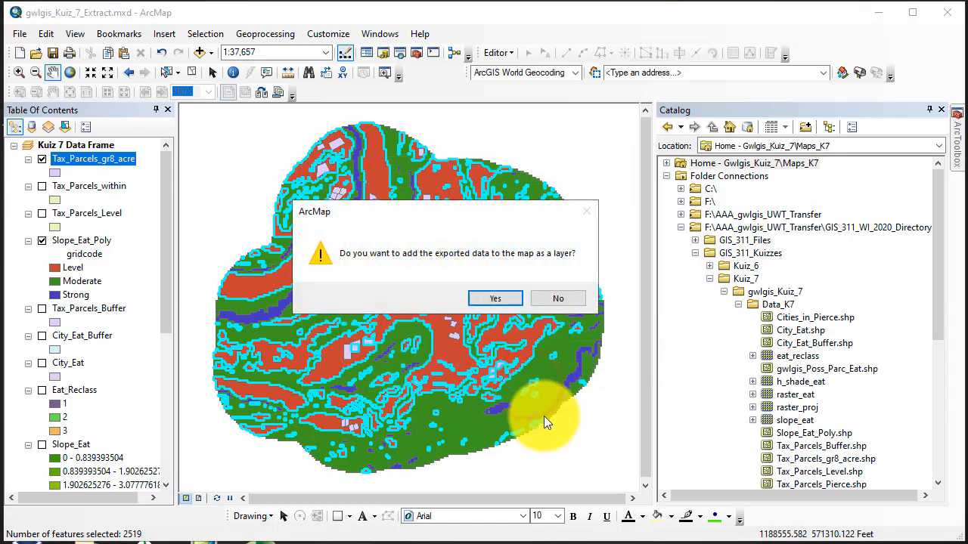
{"action": "left_click", "coordinate": [506, 298]}
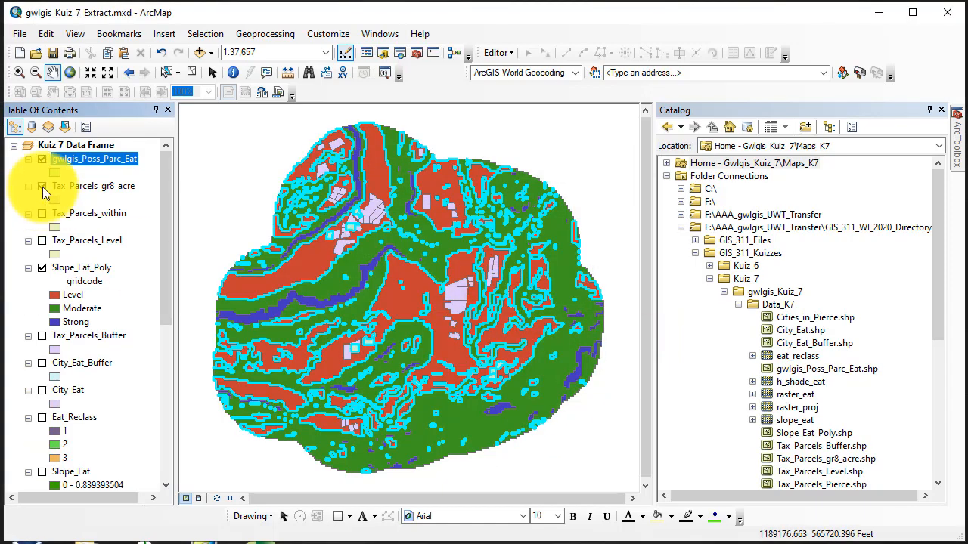
Step: Hide the Tax_Parcels_gr8_acre and Slope_Eat_Poly layers and show the H_Shade_Eat hillshade beneath the exported parcels
{"action": "left_click", "coordinate": [42, 186]}
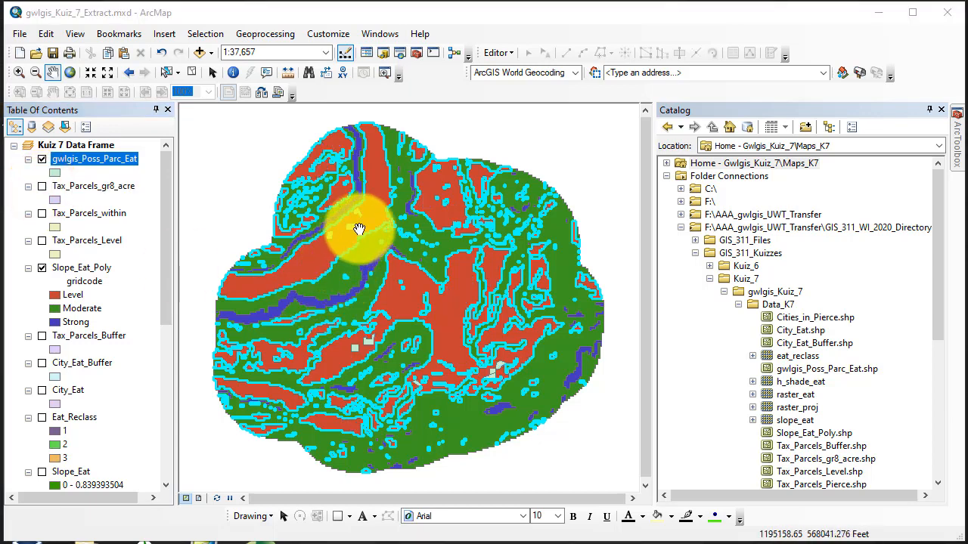
{"action": "left_click", "coordinate": [42, 267]}
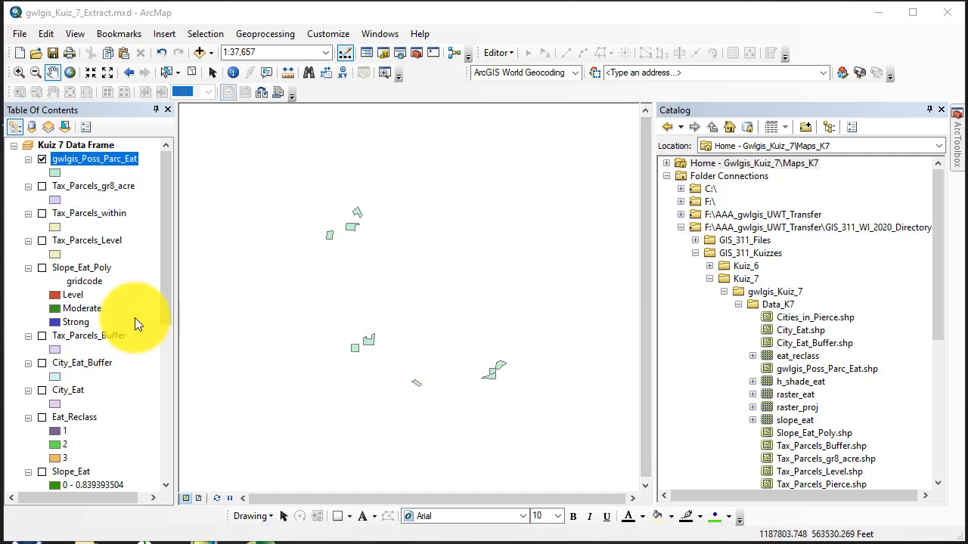
{"action": "left_click", "coordinate": [162, 259]}
{"action": "left_click_drag", "start_coordinate": [162, 259], "coordinate": [160, 423]}
{"action": "left_click", "coordinate": [41, 309]}
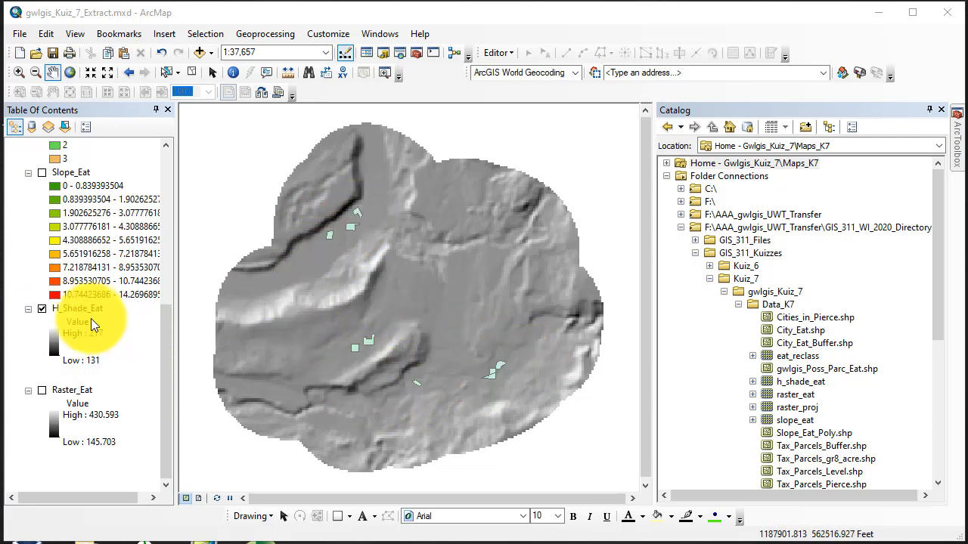
Step: Change the stretched color ramp of the H_Shade_Eat layer to Brown Light to Dark and apply it
{"action": "right_click", "coordinate": [65, 311]}
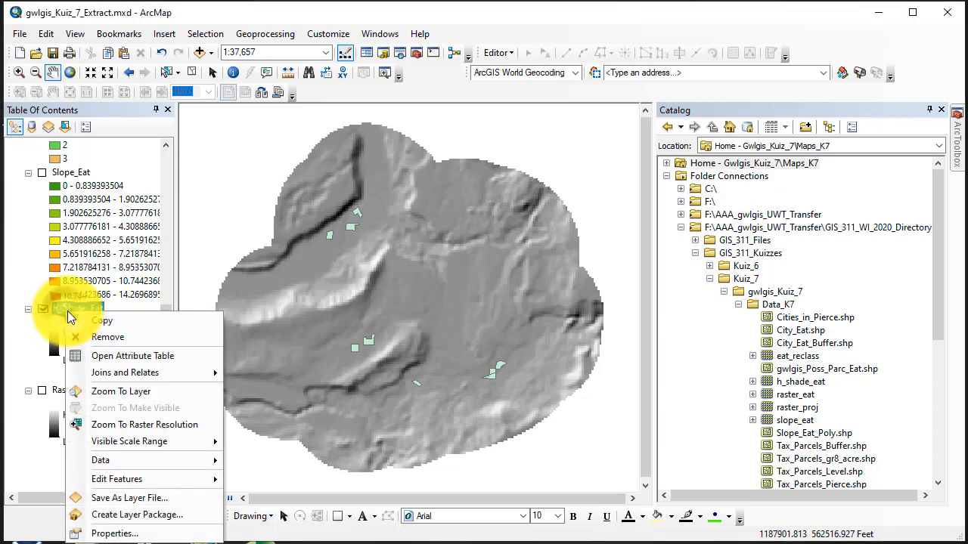
{"action": "left_click", "coordinate": [142, 529]}
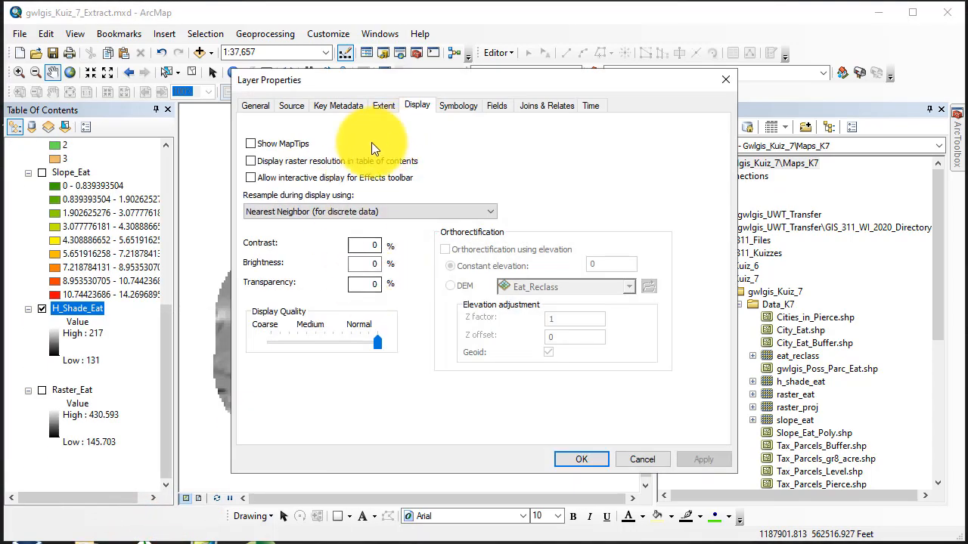
{"action": "left_click", "coordinate": [295, 106]}
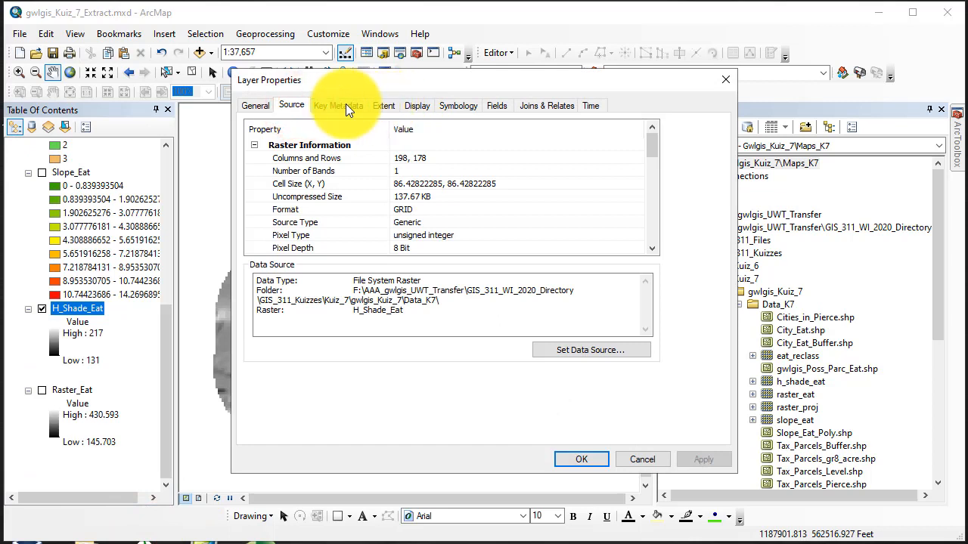
{"action": "left_click", "coordinate": [457, 106]}
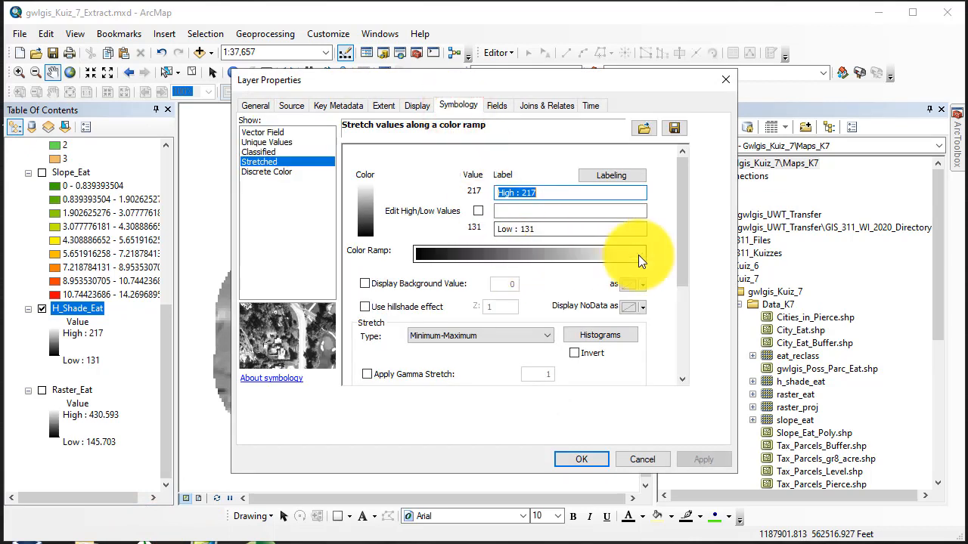
{"action": "right_click", "coordinate": [603, 256]}
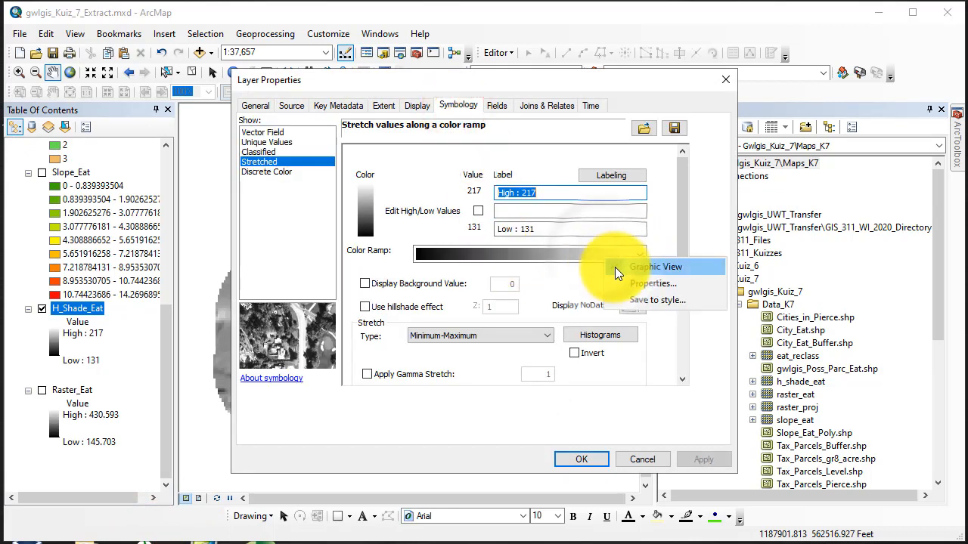
{"action": "left_click", "coordinate": [613, 267]}
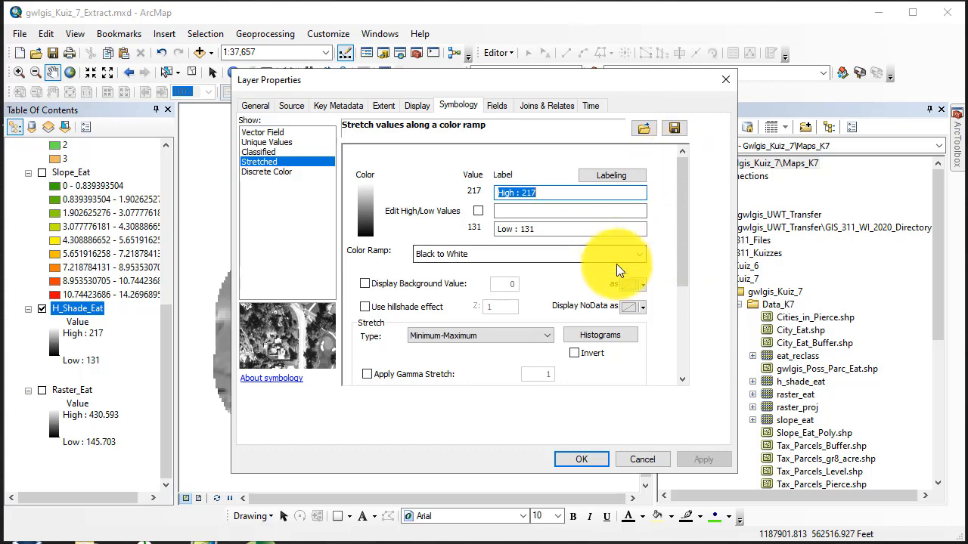
{"action": "left_click", "coordinate": [641, 254]}
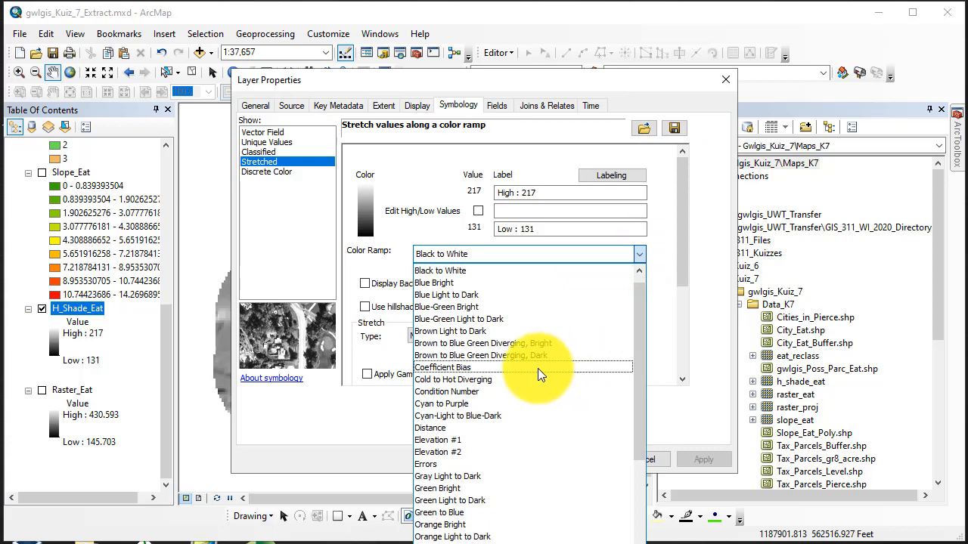
{"action": "left_click", "coordinate": [471, 331]}
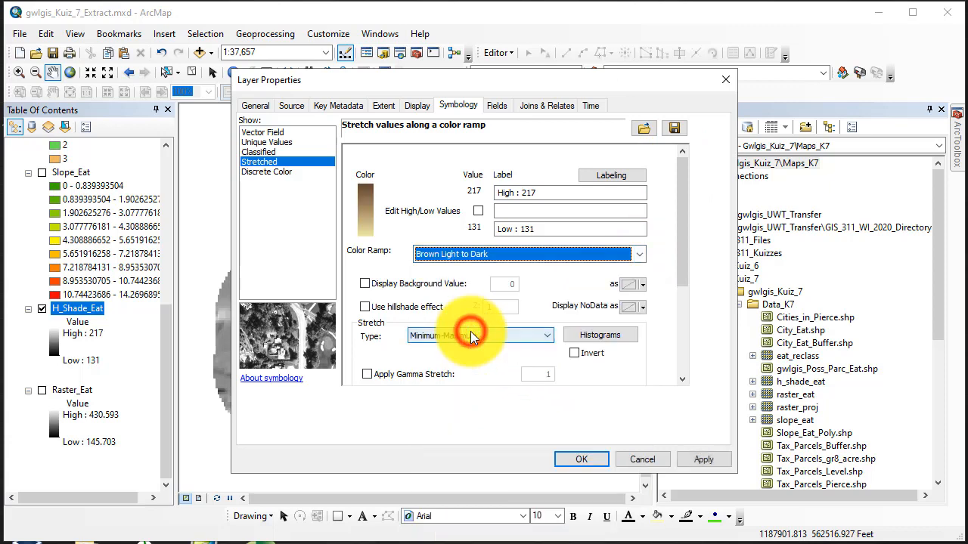
{"action": "left_click", "coordinate": [707, 458]}
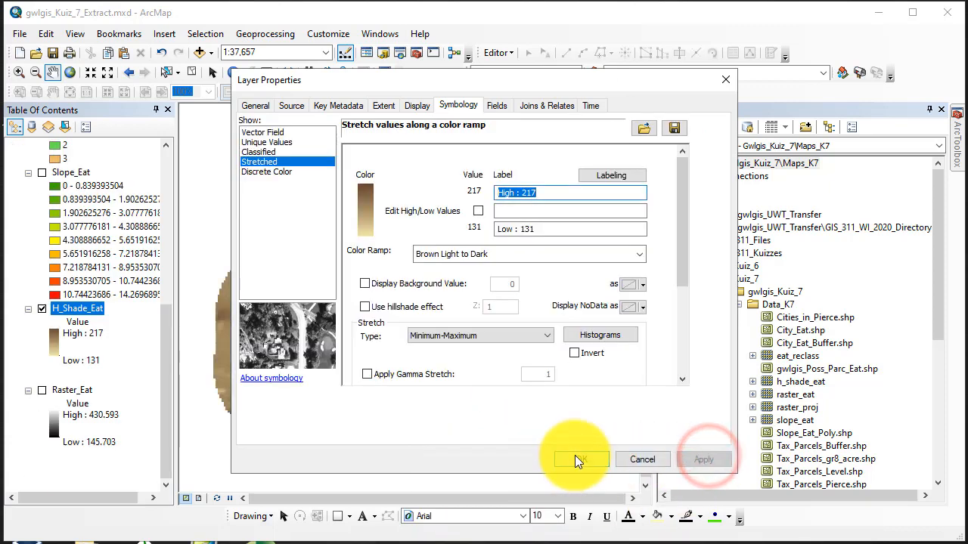
Step: Invert the H_Shade_Eat color ramp, accept the layer properties, and toggle the hillshade off and on to compare
{"action": "left_click_drag", "start_coordinate": [499, 83], "coordinate": [804, 97]}
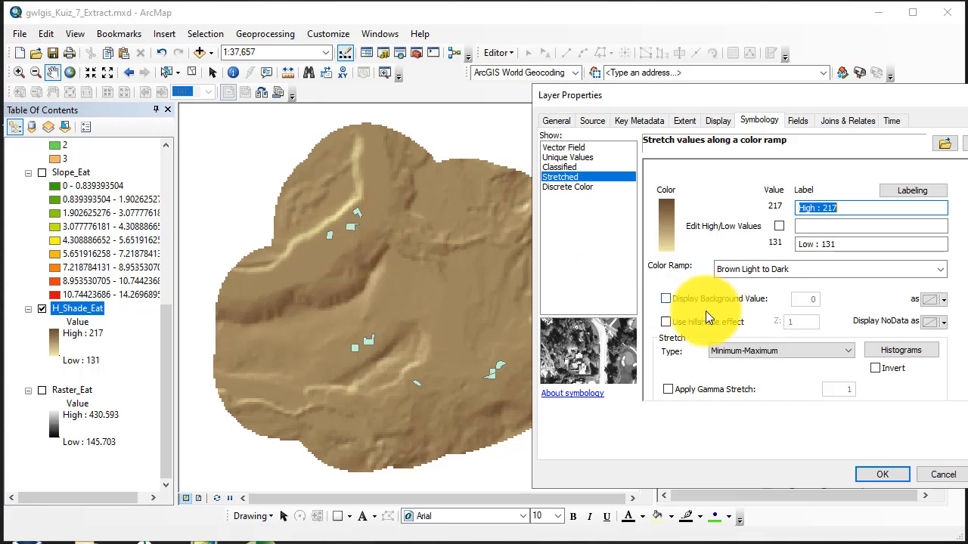
{"action": "left_click", "coordinate": [874, 369]}
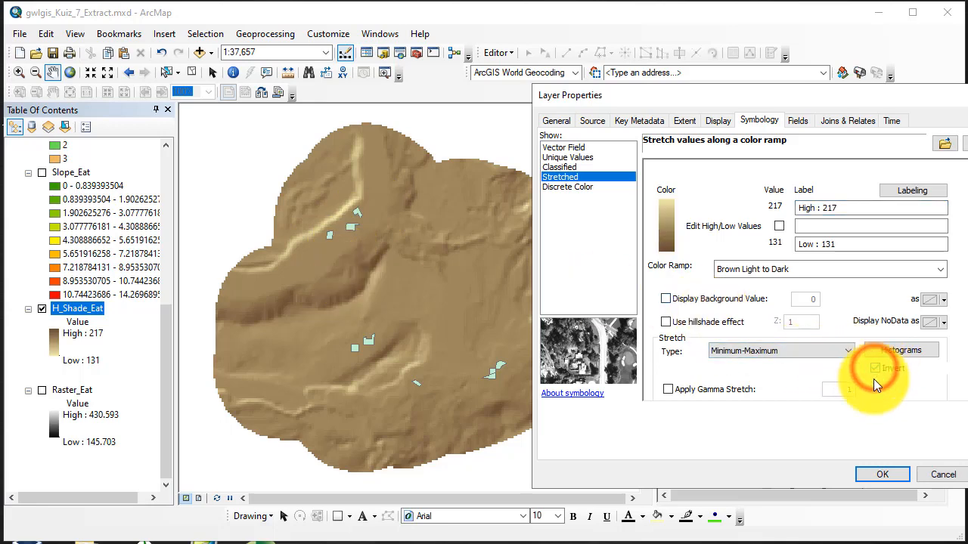
{"action": "left_click", "coordinate": [966, 474]}
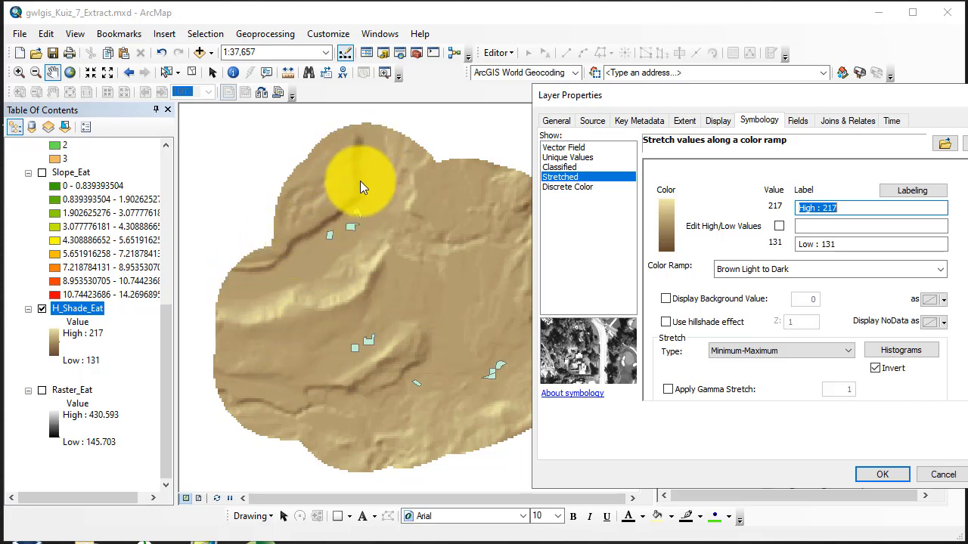
{"action": "left_click", "coordinate": [40, 173]}
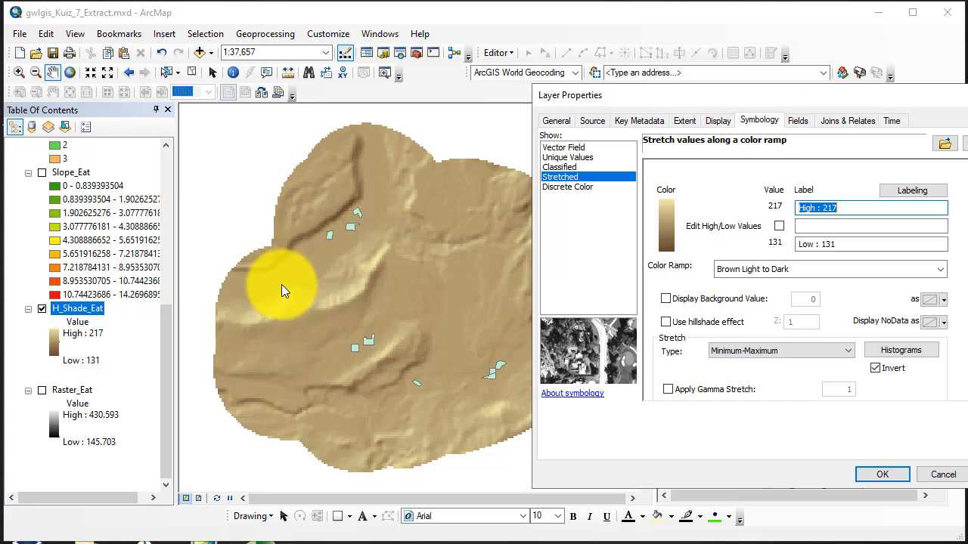
{"action": "left_click", "coordinate": [883, 474]}
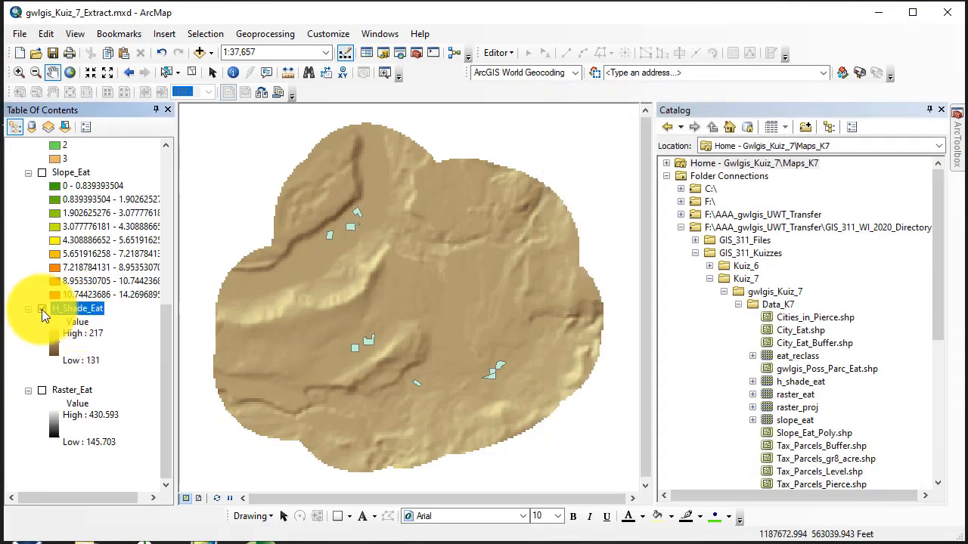
{"action": "left_click", "coordinate": [42, 309]}
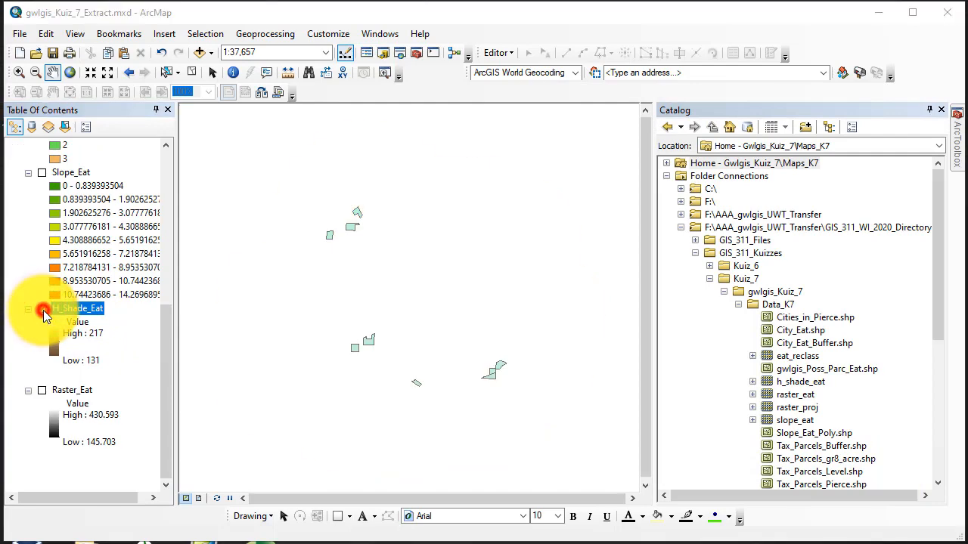
{"action": "left_click", "coordinate": [42, 309]}
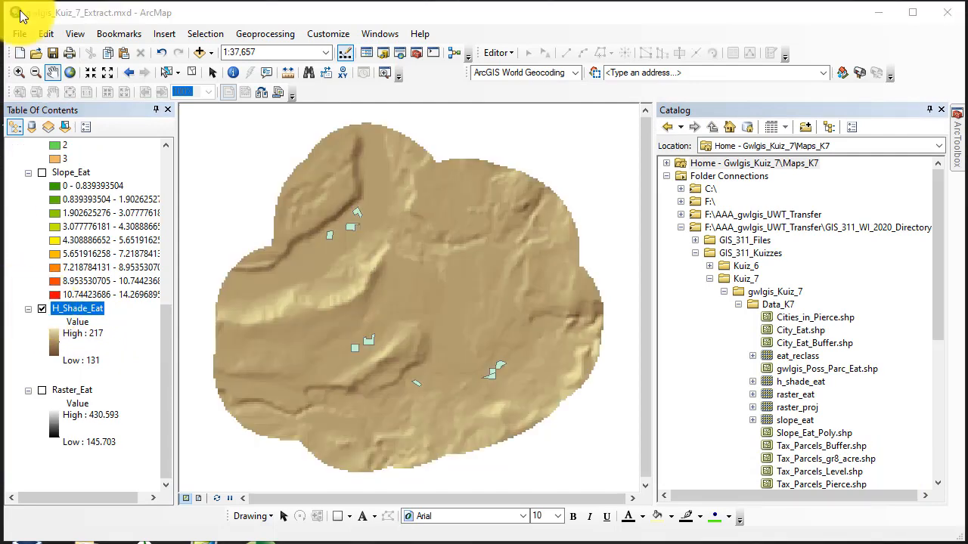
Step: Save the map document under the new name AAA_gwlgis_Kuiz_7_Final.mxd in the Maps_K7 folder
{"action": "left_click", "coordinate": [20, 33]}
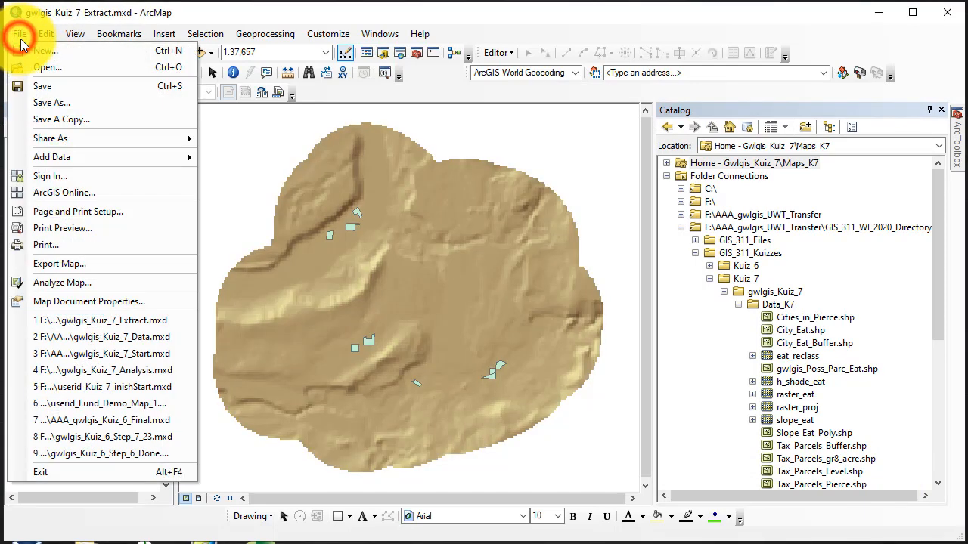
{"action": "left_click", "coordinate": [52, 104]}
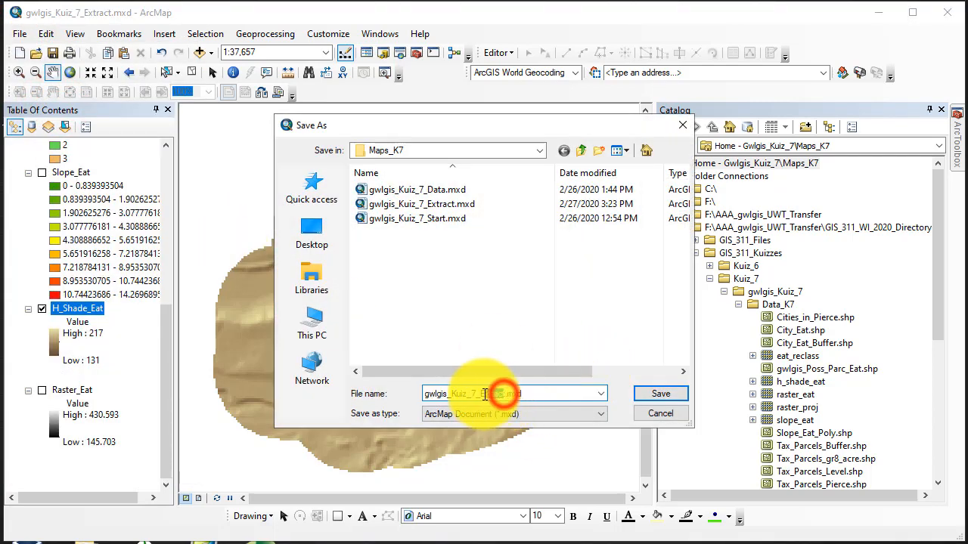
{"action": "left_click_drag", "start_coordinate": [501, 394], "coordinate": [480, 393]}
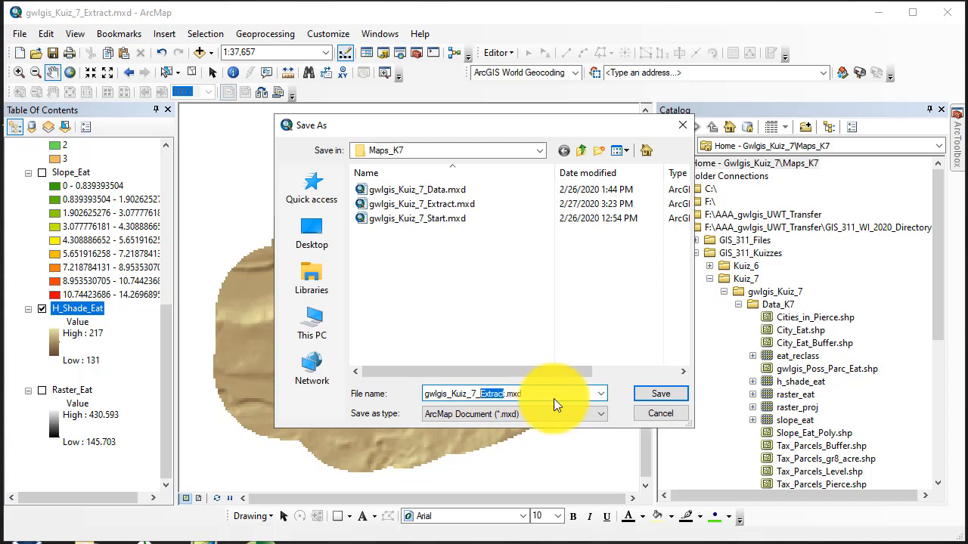
{"action": "type", "text": "Final"}
{"action": "key", "text": "Delete"}
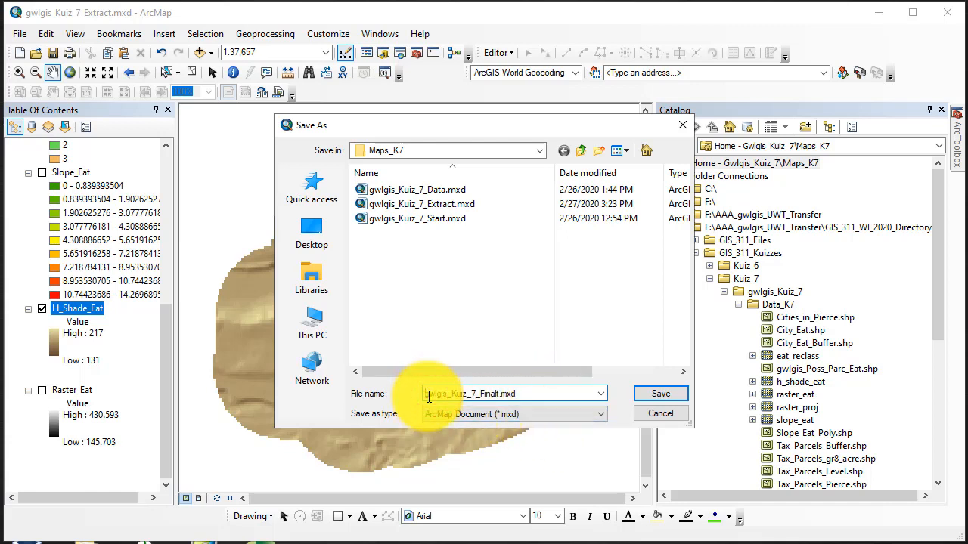
{"action": "type", "text": "AA_"}
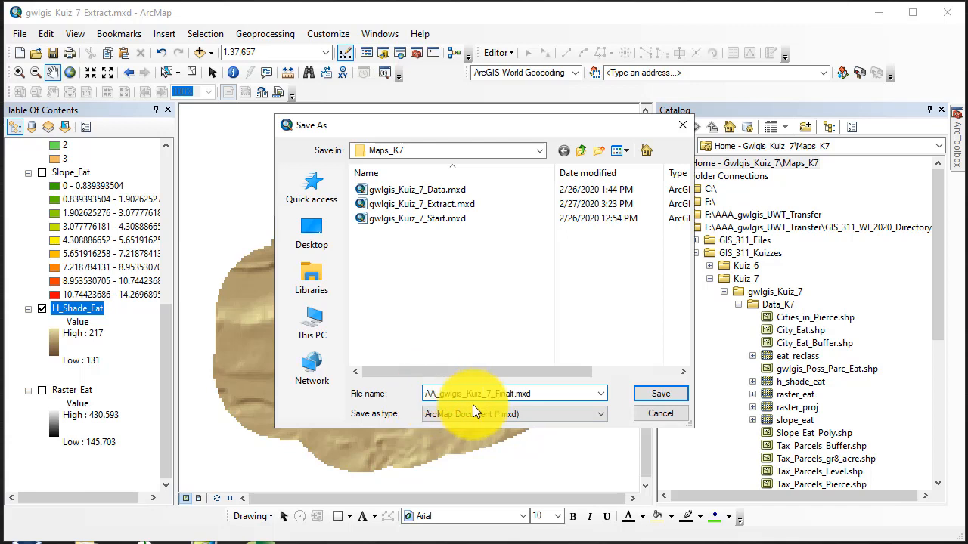
{"action": "type", "text": "A"}
{"action": "left_click", "coordinate": [530, 394]}
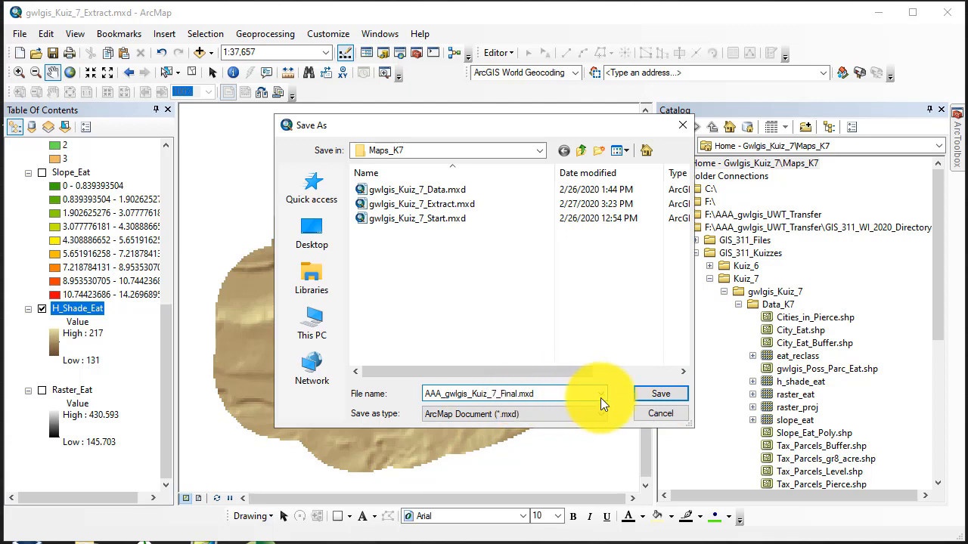
{"action": "left_click", "coordinate": [661, 394]}
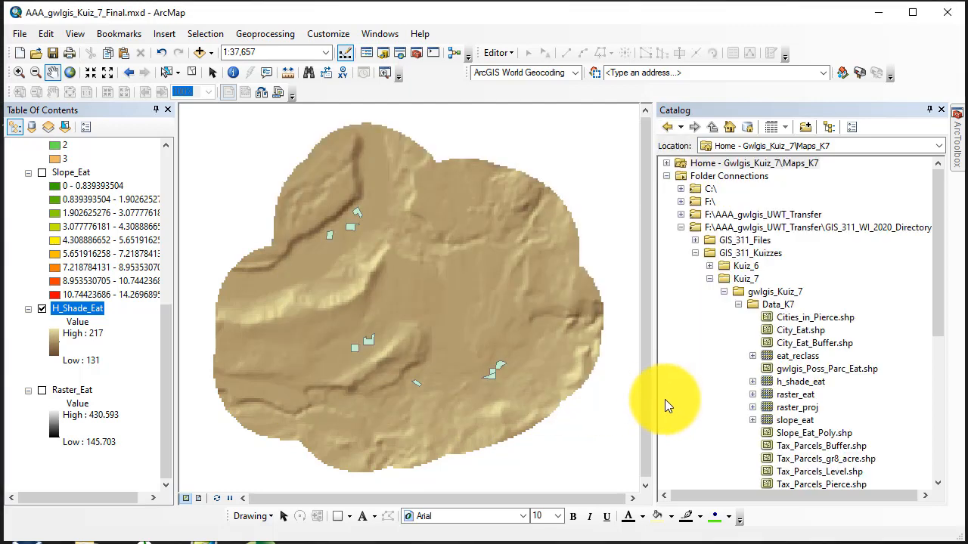
Step: Check in the map document properties that relative pathnames to data sources are stored
{"action": "left_click", "coordinate": [19, 33]}
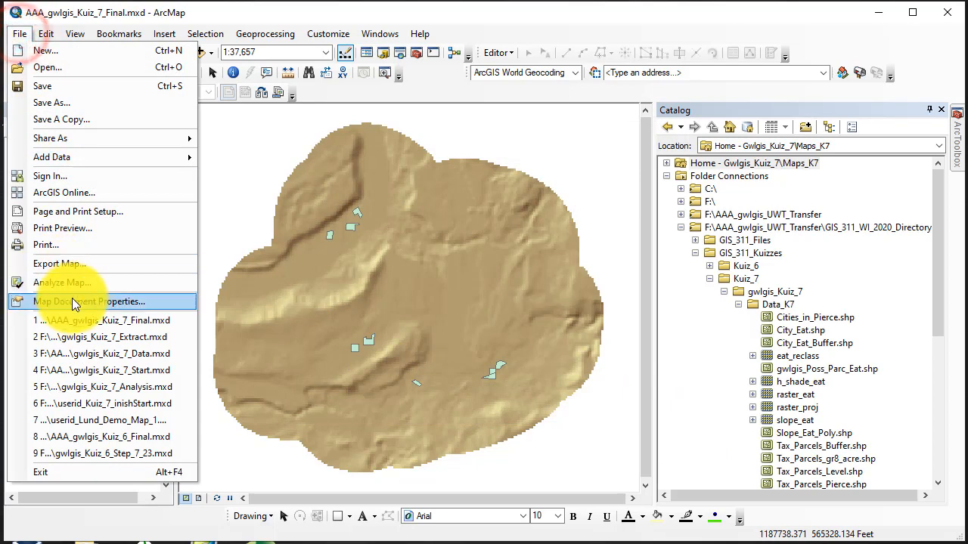
{"action": "left_click", "coordinate": [72, 299]}
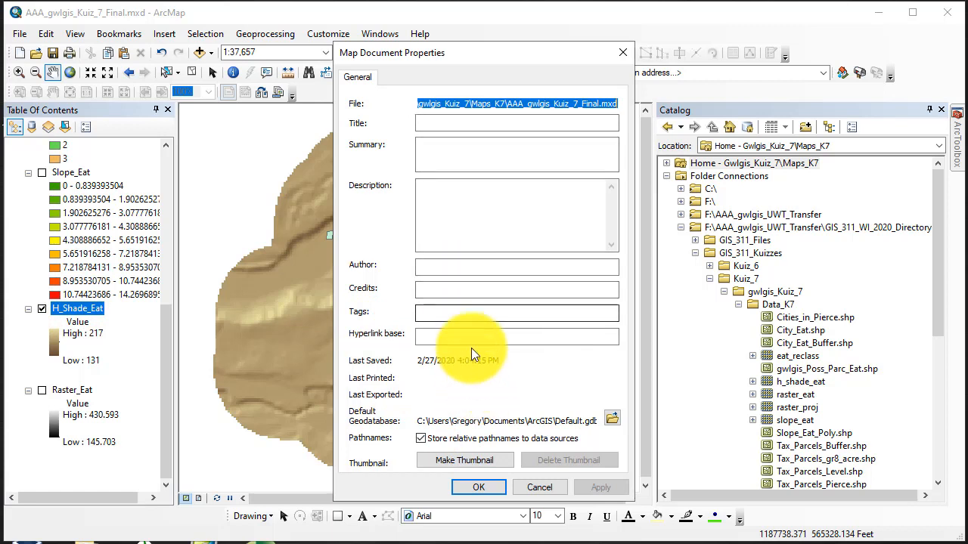
{"action": "left_click", "coordinate": [489, 490]}
{"action": "left_click", "coordinate": [470, 489]}
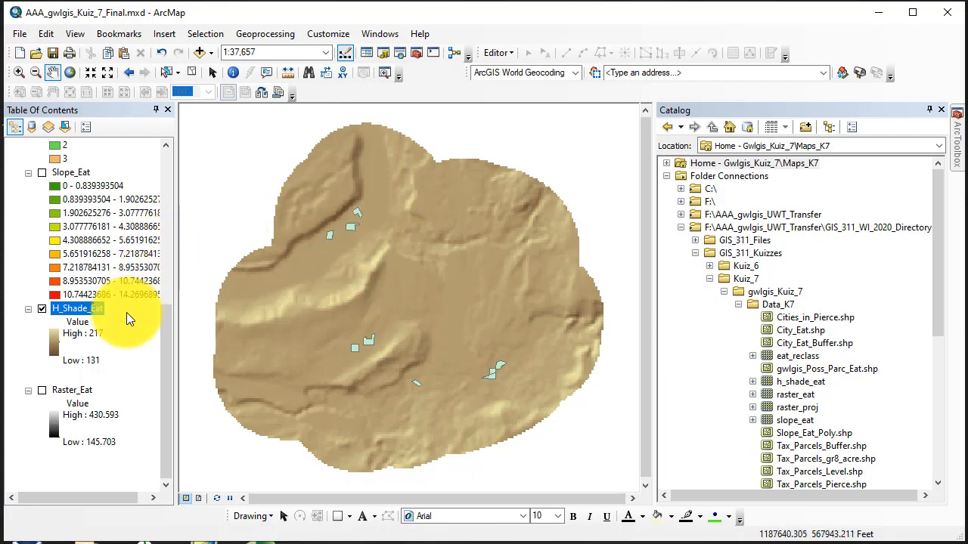
Step: Review the layer list up to the data frame and exit ArcMap, saving the changes to AAA_gwlgis_Kuiz_7_Final.mxd
{"action": "left_click_drag", "start_coordinate": [168, 370], "coordinate": [177, 199]}
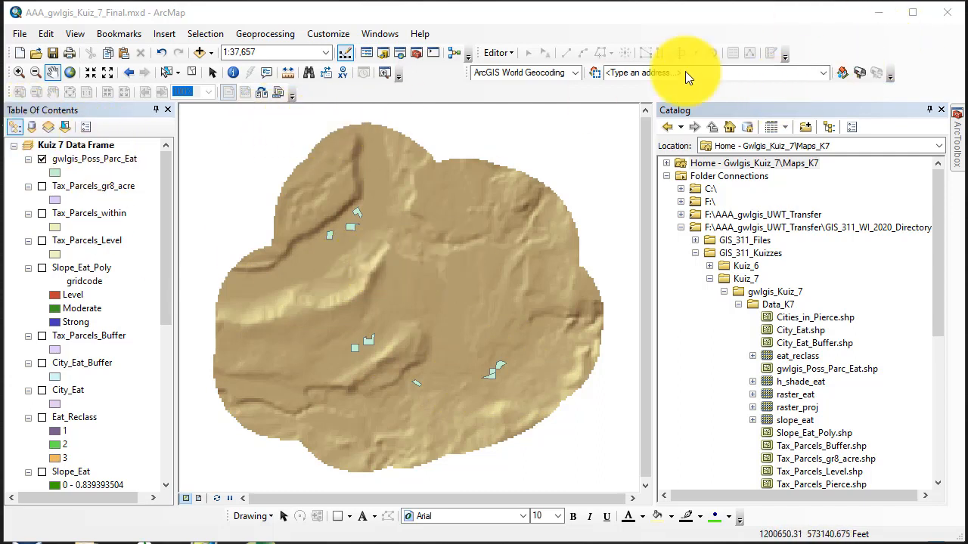
{"action": "left_click", "coordinate": [947, 13]}
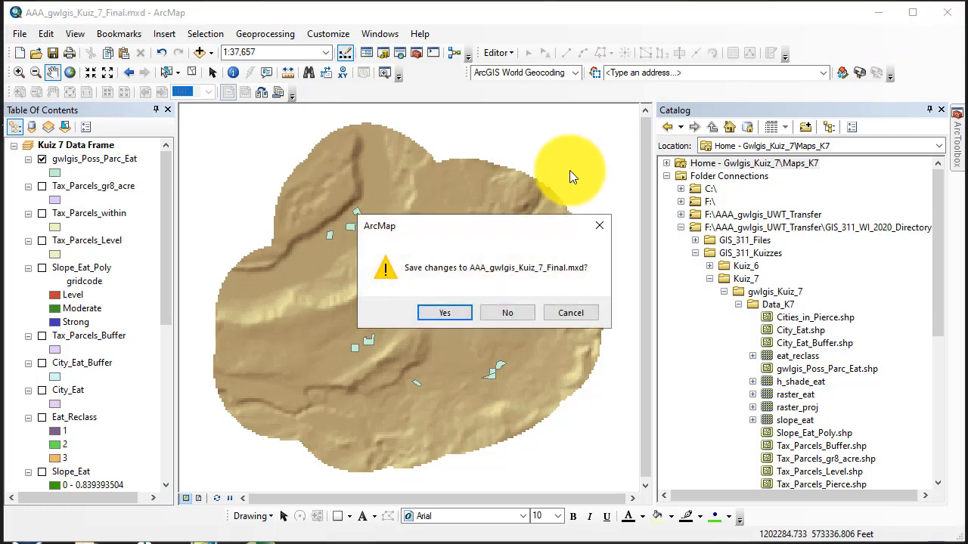
{"action": "left_click", "coordinate": [448, 314]}
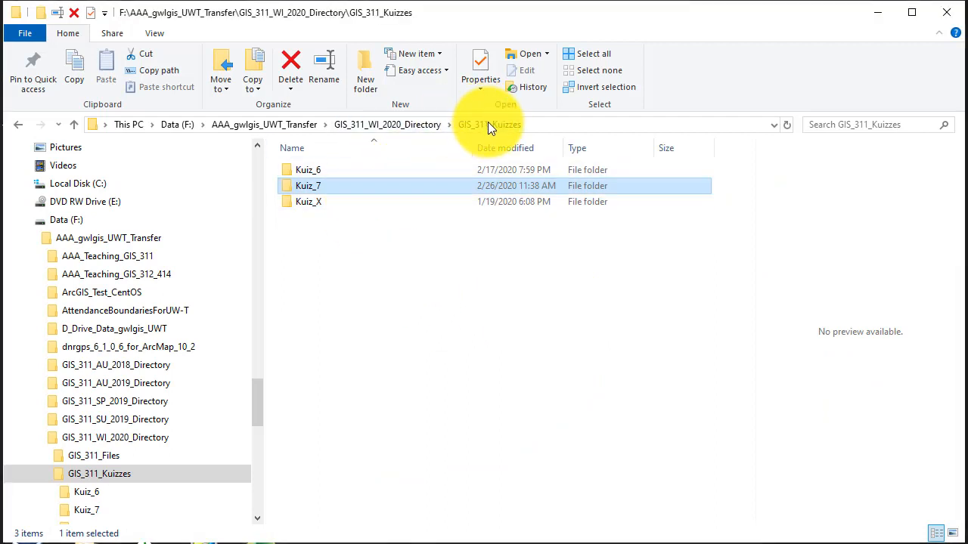
Step: In File Explorer, open Kuiz_7, its gwlgis_Kuiz_7 subfolder and the Data_K7 folder to inspect the project files
{"action": "double_click", "coordinate": [289, 187]}
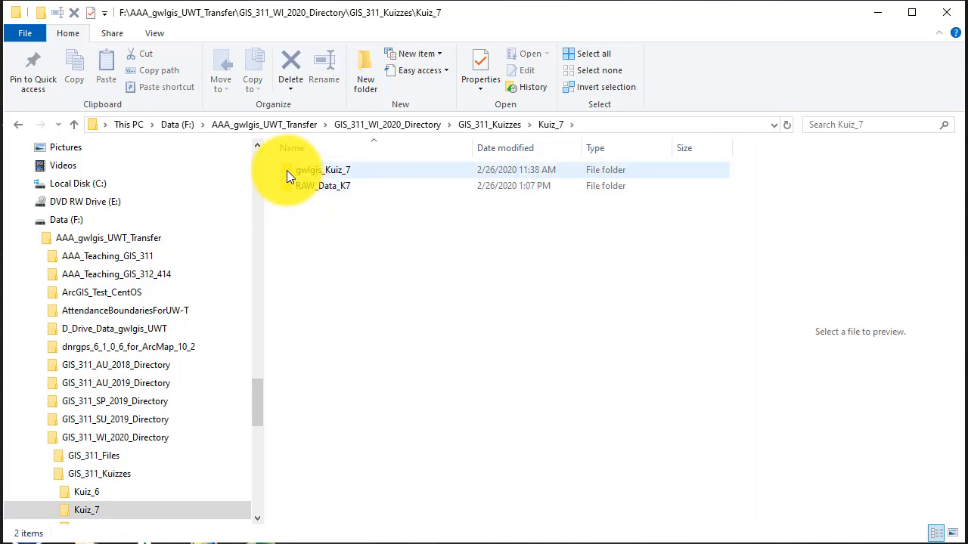
{"action": "left_click", "coordinate": [321, 172]}
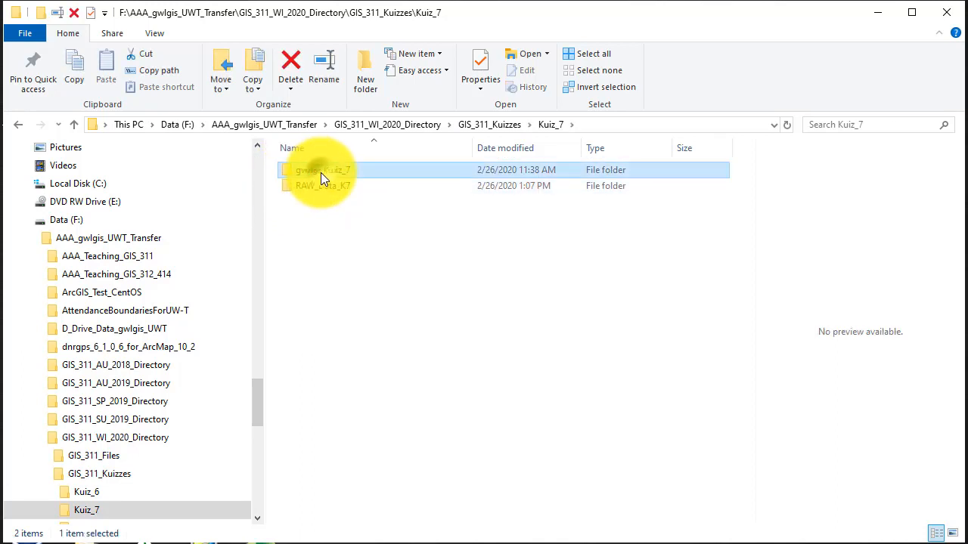
{"action": "right_click", "coordinate": [321, 173]}
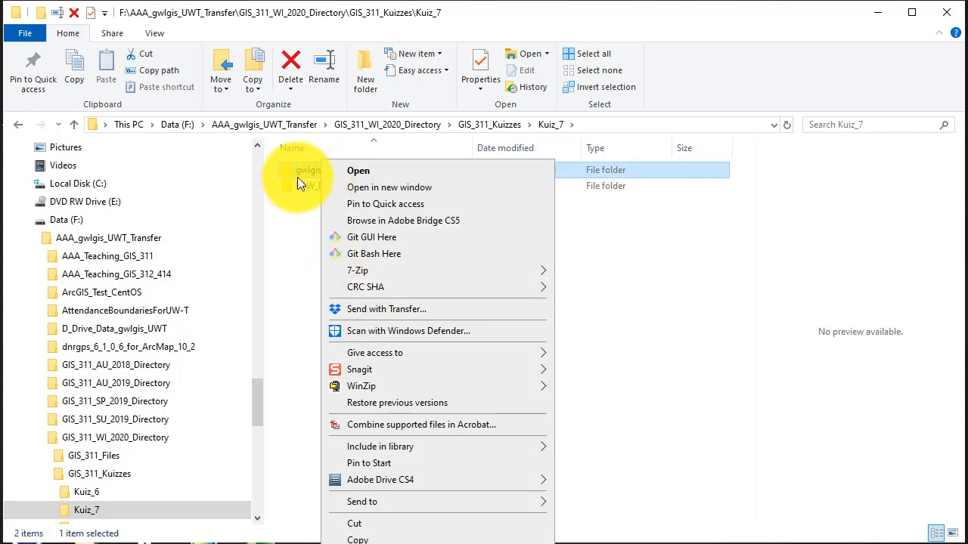
{"action": "left_click", "coordinate": [294, 236]}
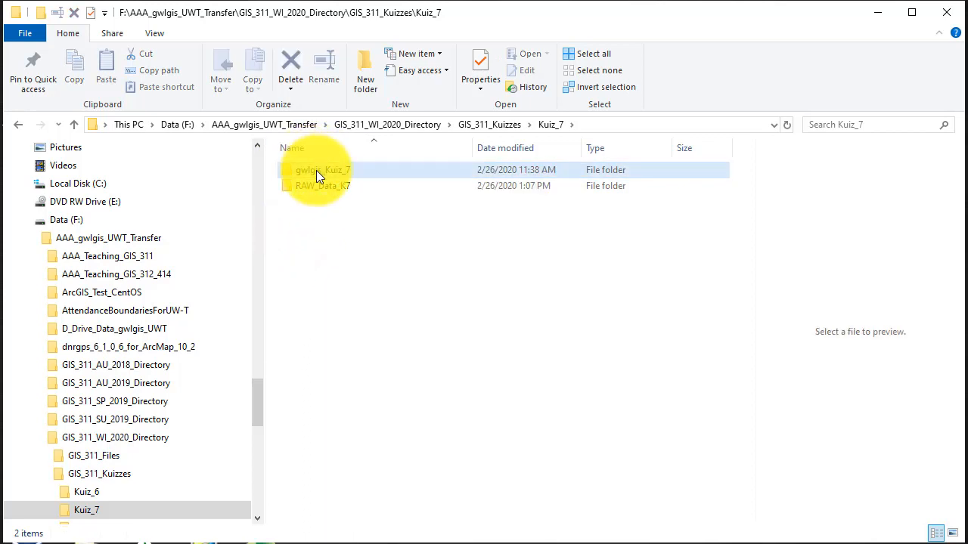
{"action": "mouse_move", "coordinate": [316, 172]}
{"action": "double_click", "coordinate": [316, 172]}
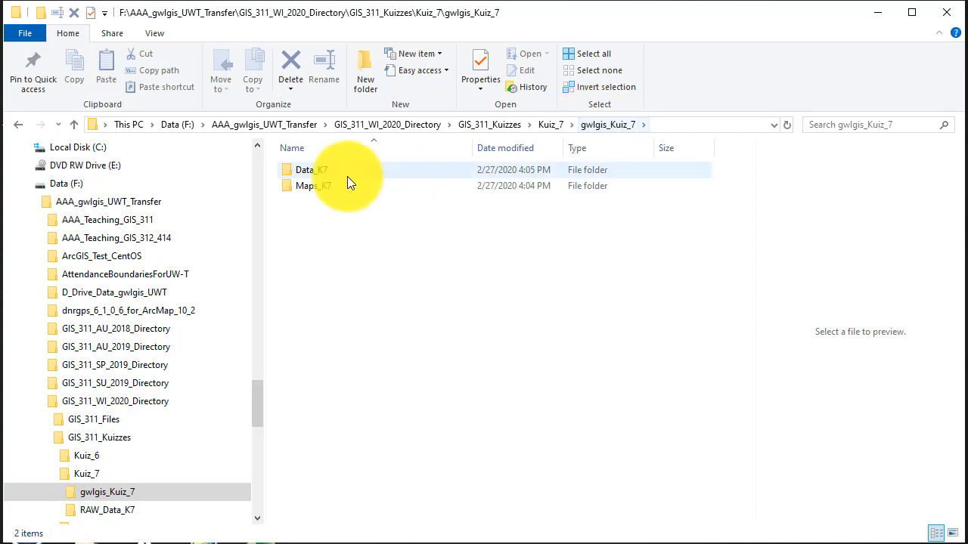
{"action": "double_click", "coordinate": [317, 172]}
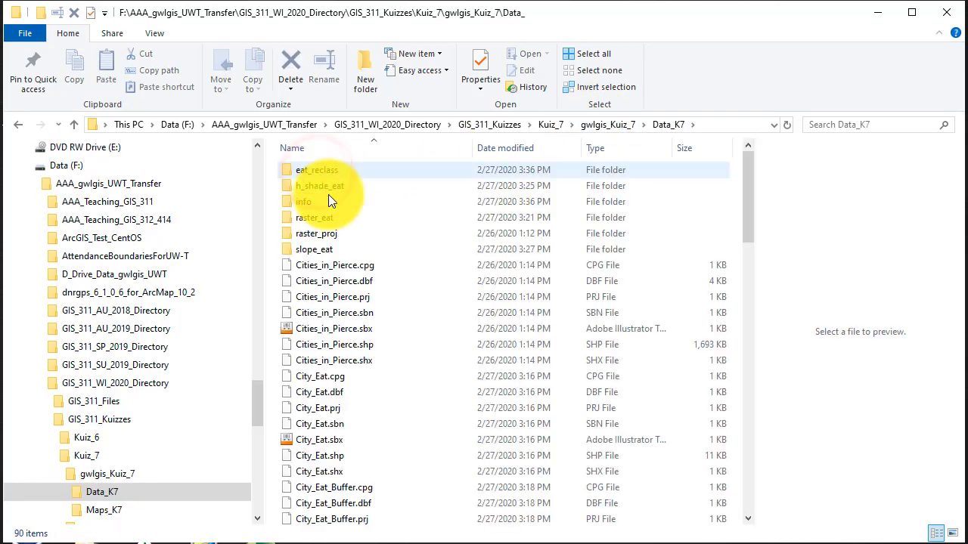
Step: Create a new folder named gwlgis_Poss_Parc_Eat inside the Data_K7 folder
{"action": "scroll", "coordinate": [370, 285], "scroll_direction": "down", "scroll_amount": 6}
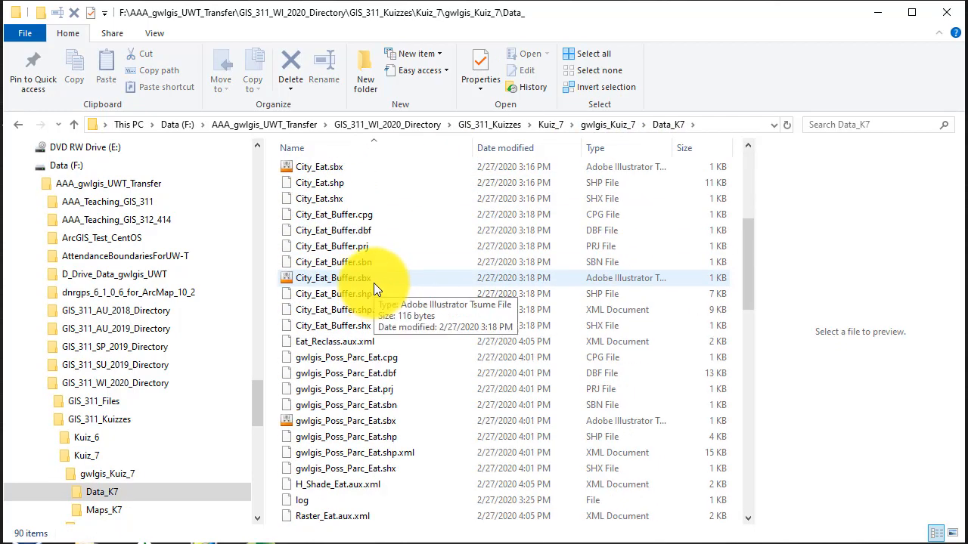
{"action": "scroll", "coordinate": [372, 279], "scroll_direction": "down", "scroll_amount": 2}
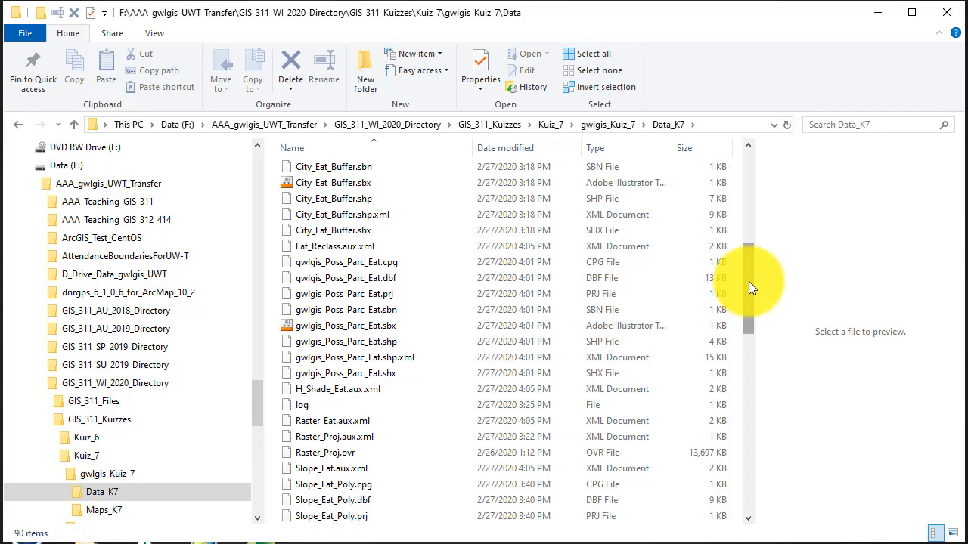
{"action": "left_click_drag", "start_coordinate": [749, 287], "coordinate": [750, 171]}
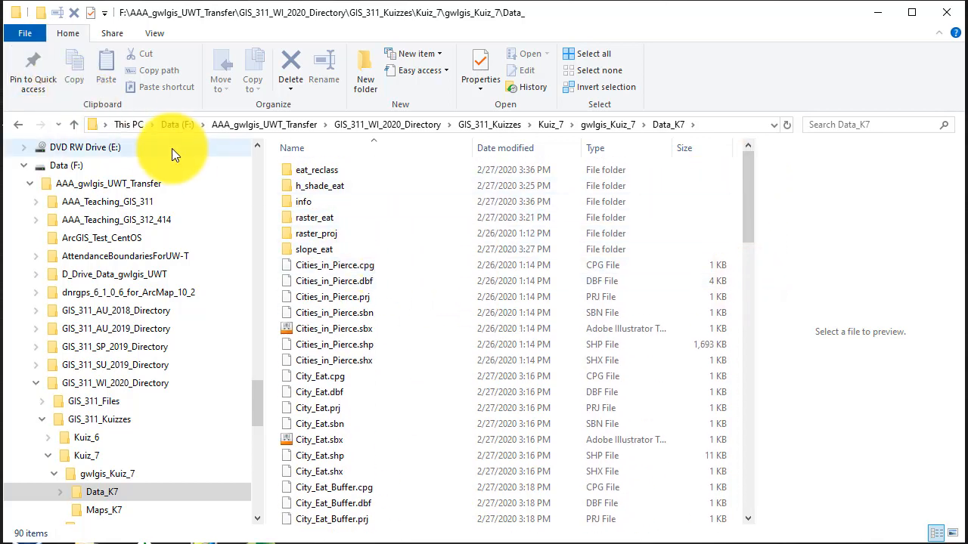
{"action": "left_click", "coordinate": [365, 73]}
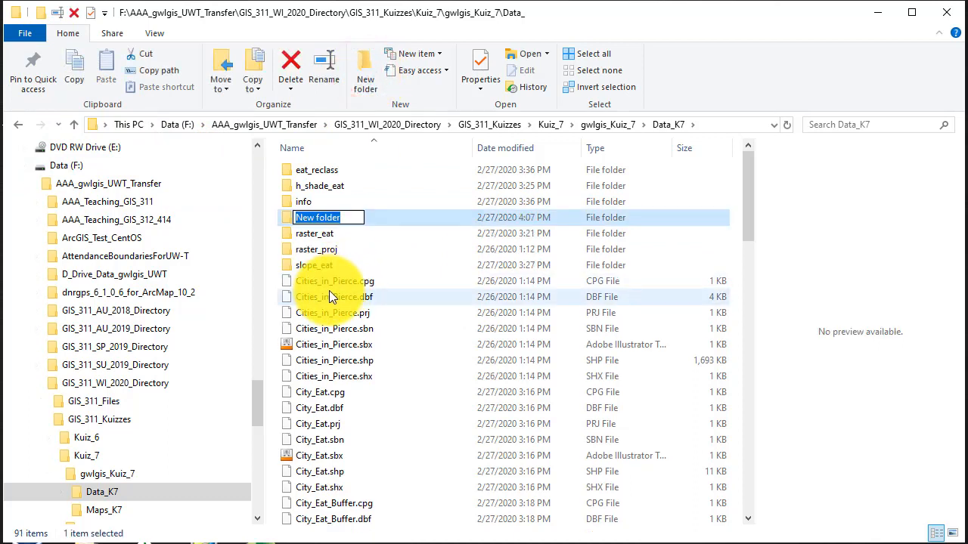
{"action": "type", "text": "gwlgis"}
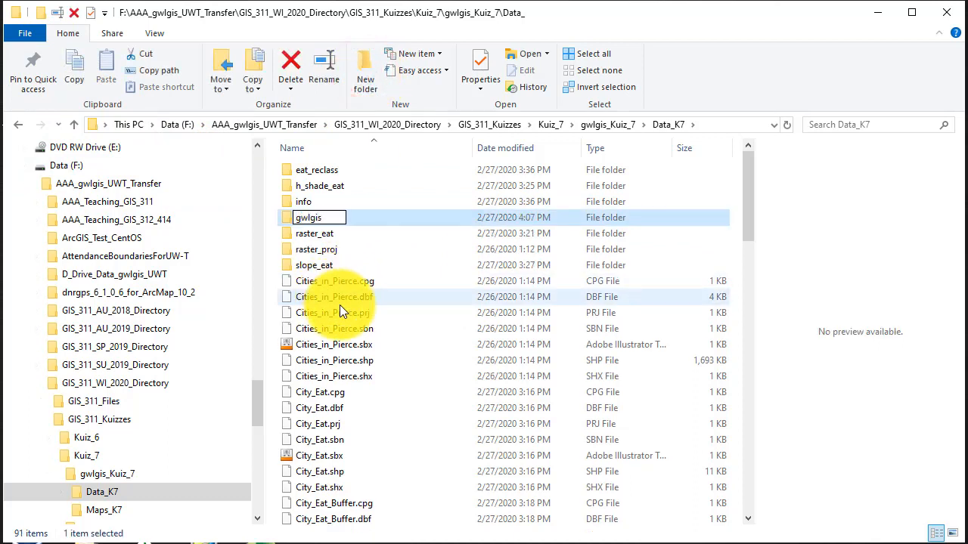
{"action": "type", "text": "_P"}
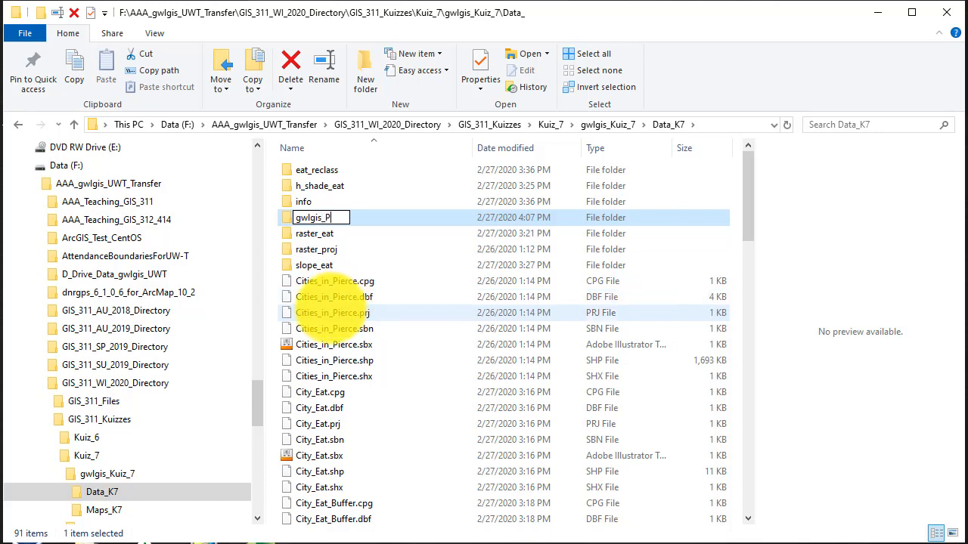
{"action": "type", "text": "oss_P"}
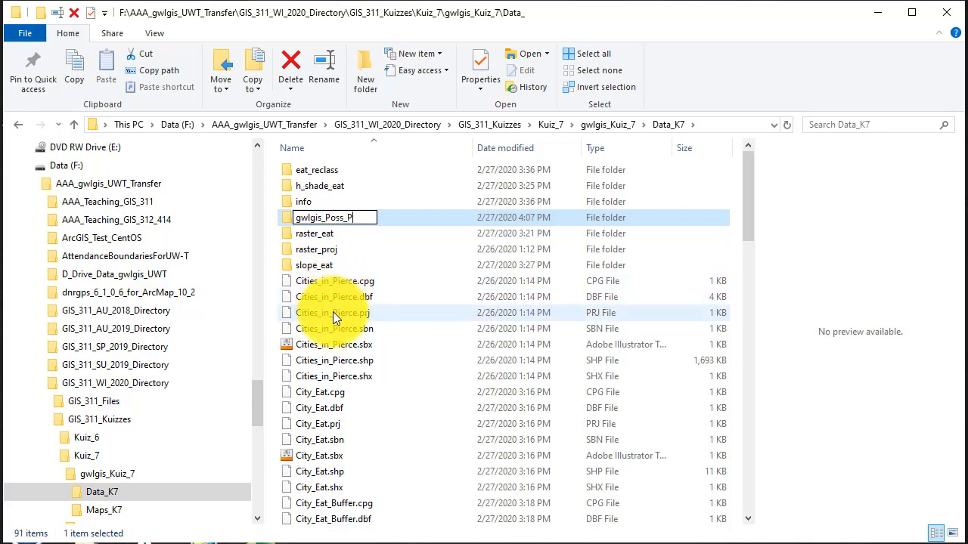
{"action": "type", "text": "arc_Ea"}
{"action": "type", "text": "t"}
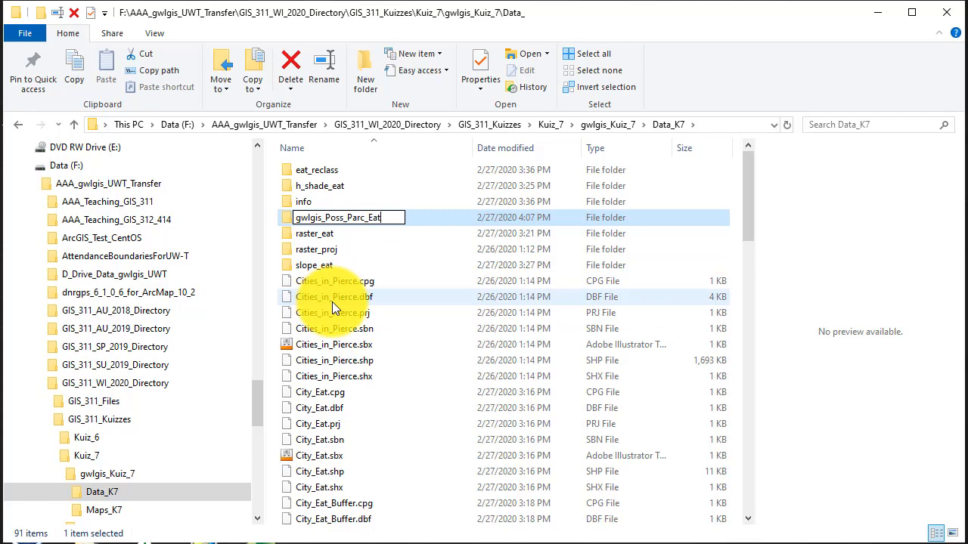
{"action": "left_click", "coordinate": [286, 219]}
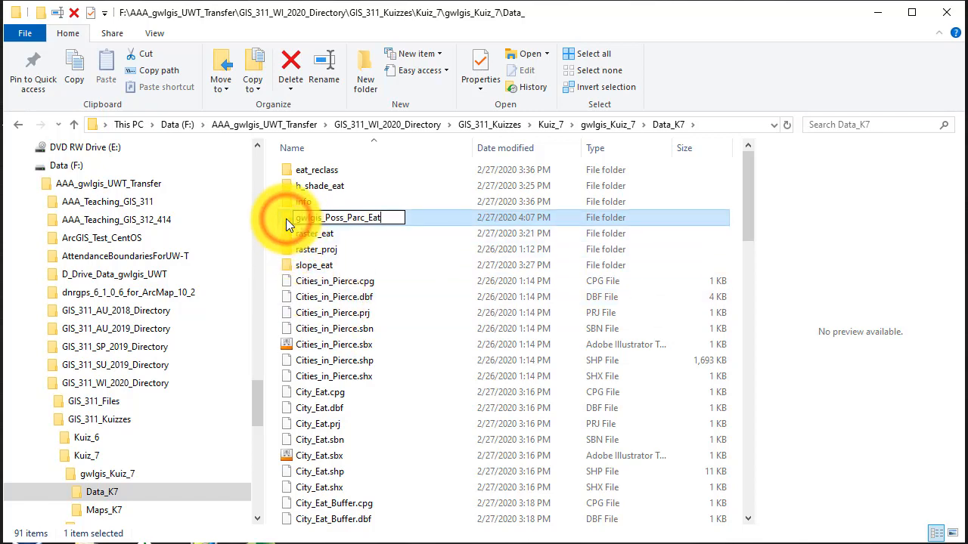
Step: Copy all the gwlgis_Poss_Parc_Eat shapefile files, from .cpg through .shx, into the new gwlgis_Poss_Parc_Eat folder
{"action": "scroll", "coordinate": [333, 423], "scroll_direction": "down", "scroll_amount": 6}
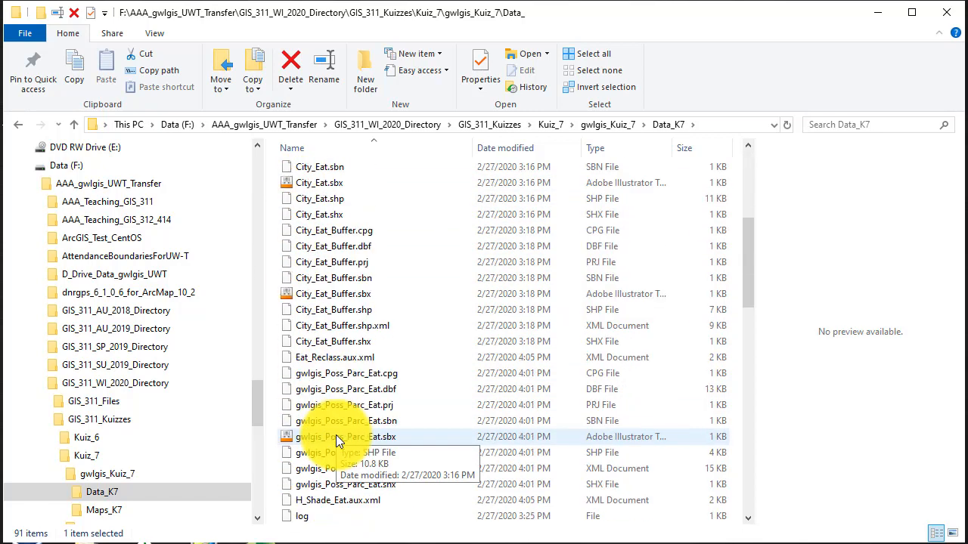
{"action": "left_click", "coordinate": [335, 373]}
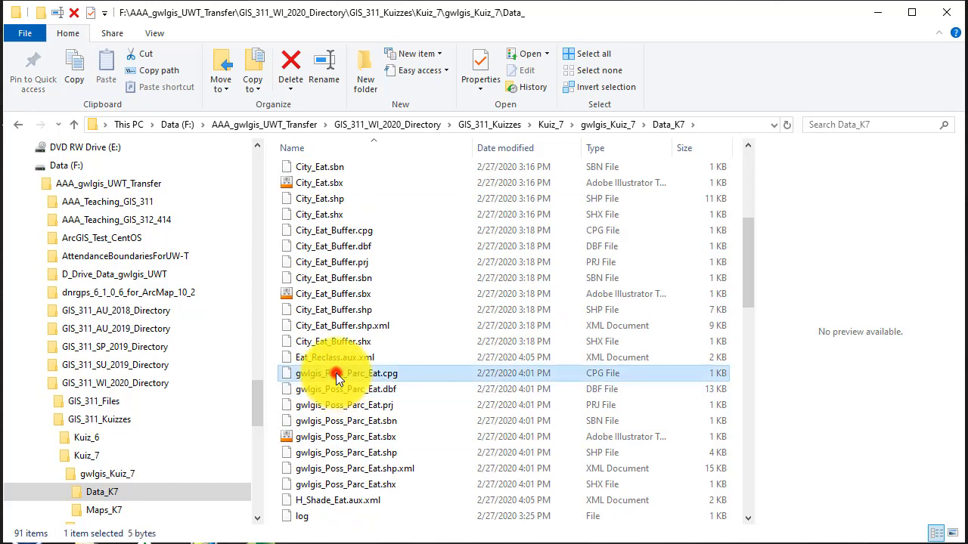
{"action": "left_click", "coordinate": [335, 484], "text": "shift"}
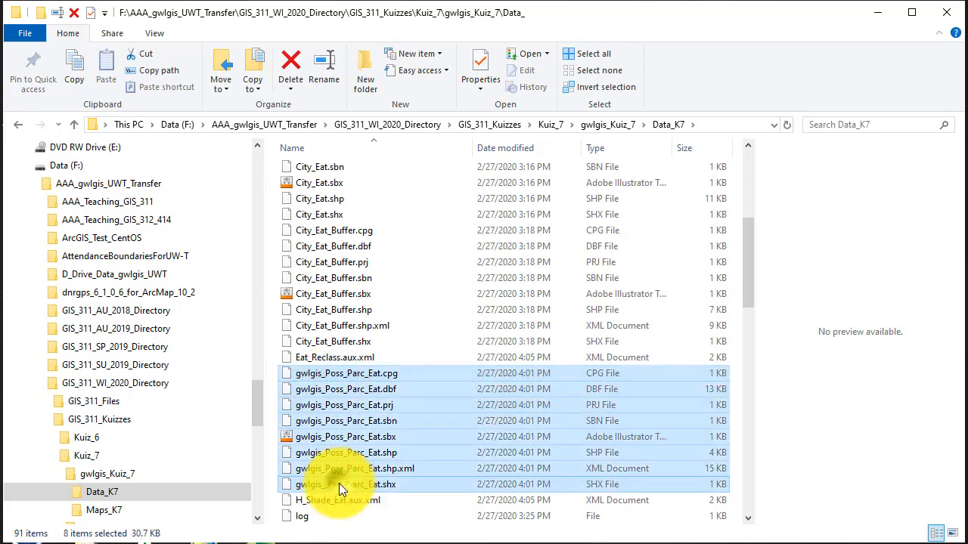
{"action": "right_click", "coordinate": [339, 483]}
{"action": "left_click", "coordinate": [366, 393]}
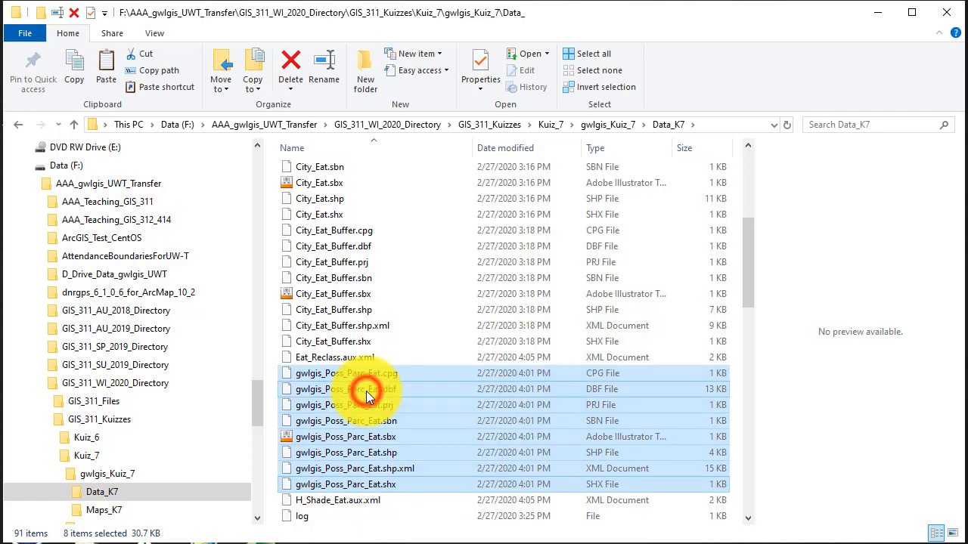
{"action": "scroll", "coordinate": [367, 392], "scroll_direction": "up", "scroll_amount": 6}
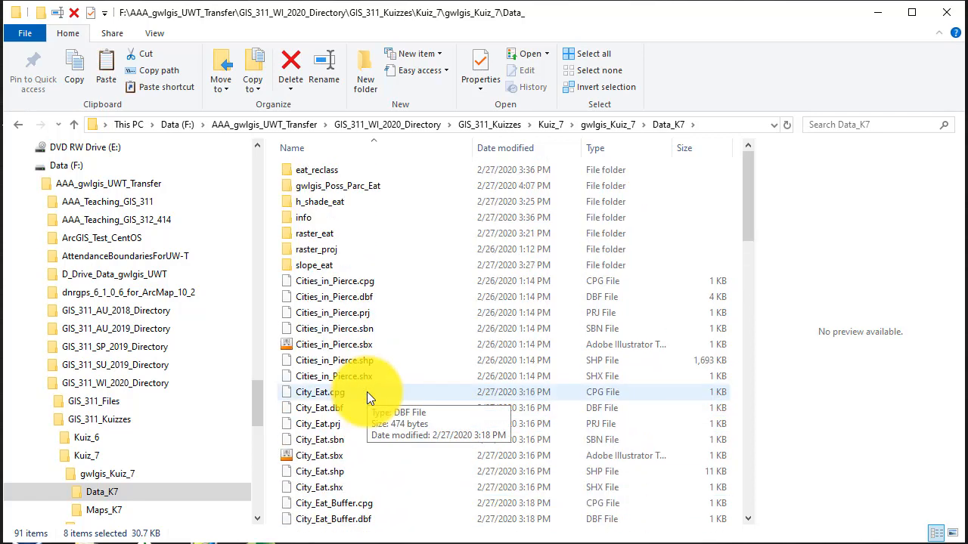
{"action": "double_click", "coordinate": [328, 185]}
{"action": "right_click", "coordinate": [327, 186]}
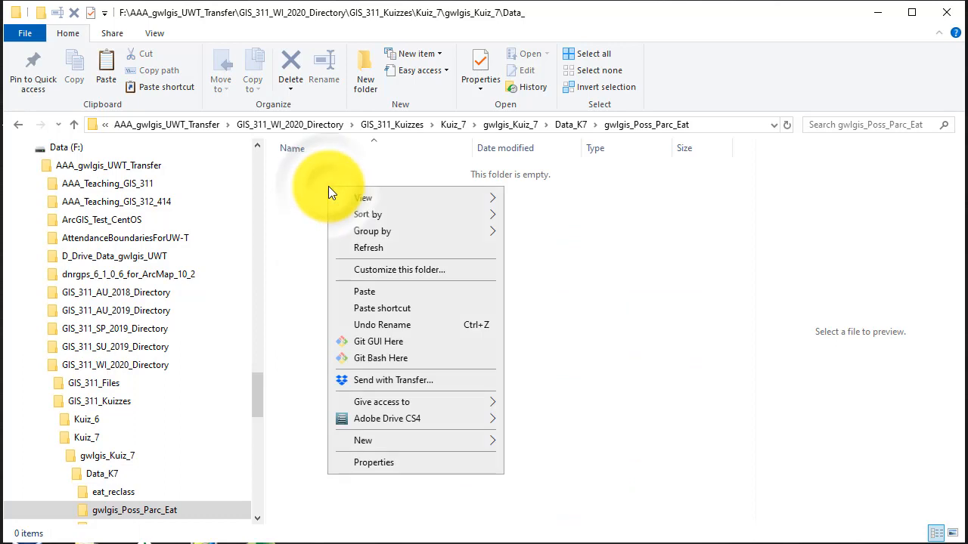
{"action": "left_click", "coordinate": [351, 294]}
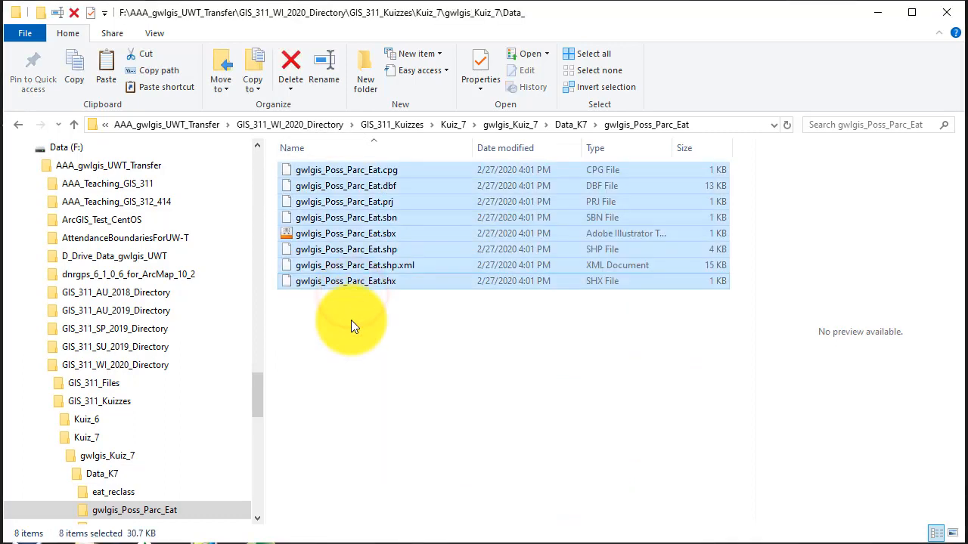
{"action": "left_click", "coordinate": [349, 344]}
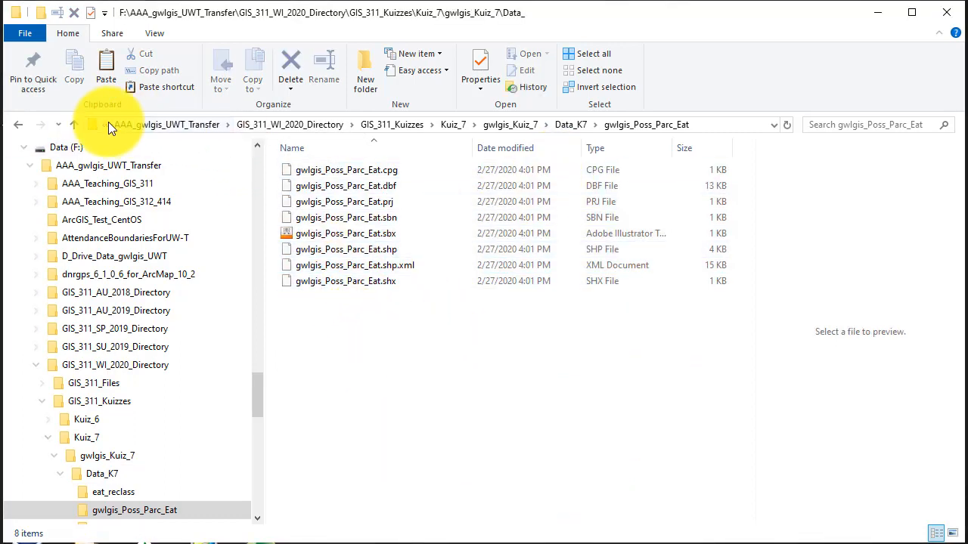
Step: Return to Data_K7 and compress the gwlgis_Poss_Parc_Eat folder into a zip file of the same name
{"action": "left_click", "coordinate": [73, 125]}
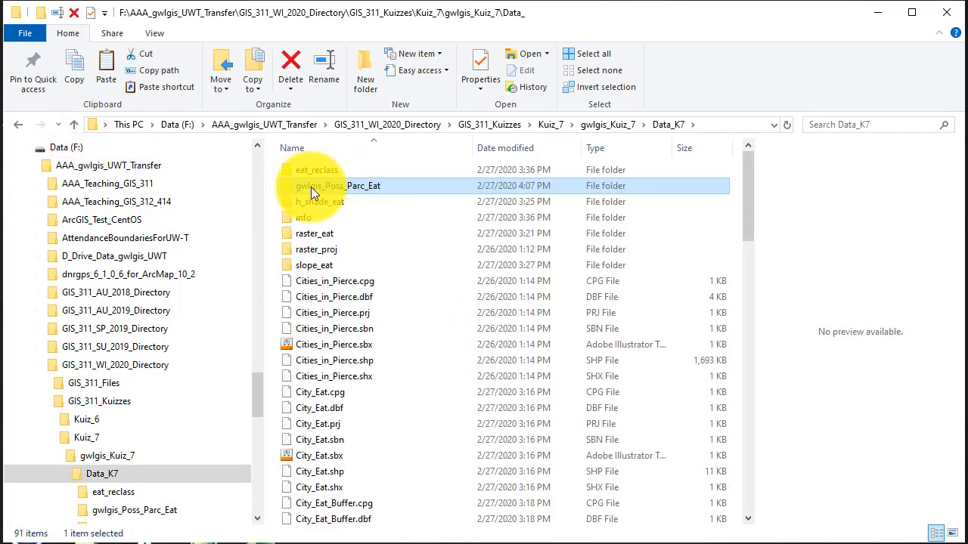
{"action": "mouse_move", "coordinate": [295, 186]}
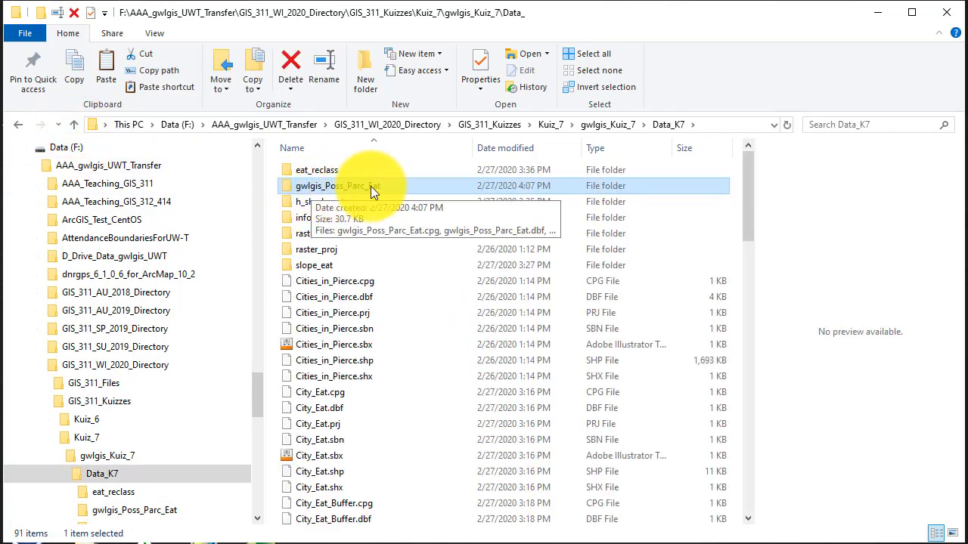
{"action": "right_click", "coordinate": [329, 186]}
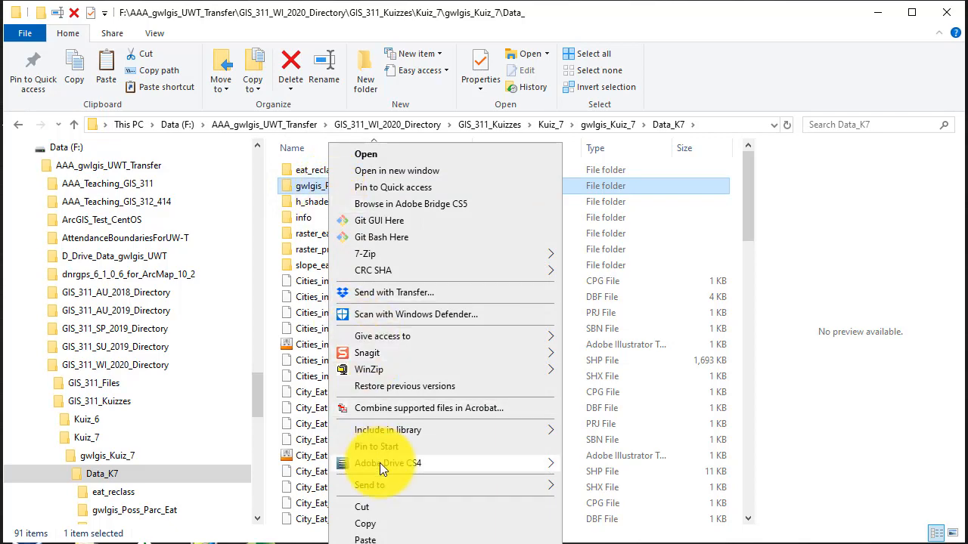
{"action": "mouse_move", "coordinate": [389, 485]}
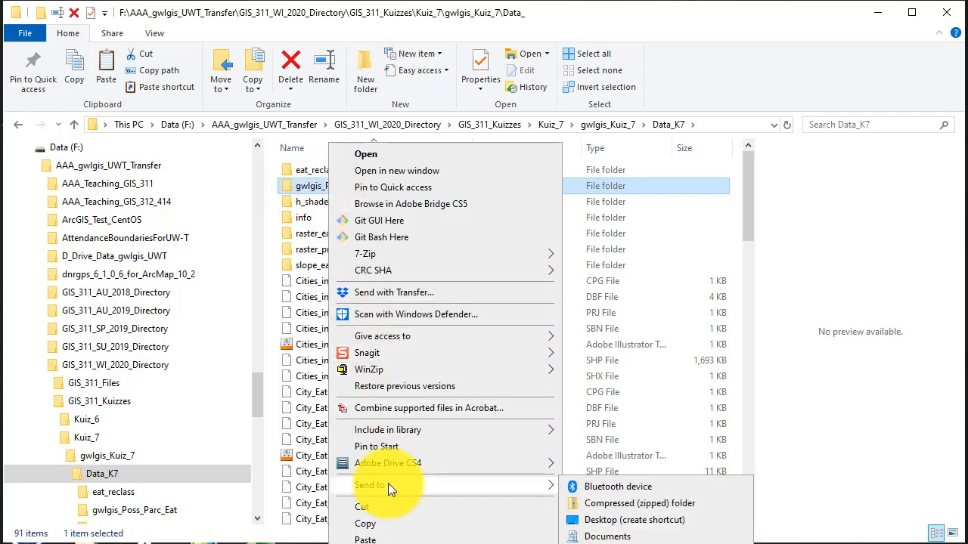
{"action": "left_click", "coordinate": [613, 503]}
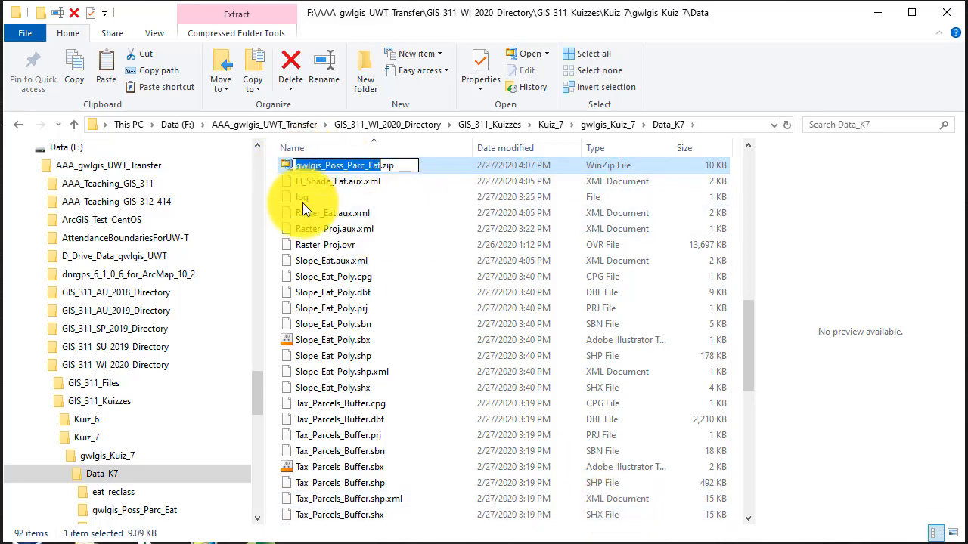
Step: Sort the Data_K7 files by date modified, newest first, and inspect the contents summary of gwlgis_Poss_Parc_Eat.zip
{"action": "scroll", "coordinate": [327, 365], "scroll_direction": "down", "scroll_amount": 8}
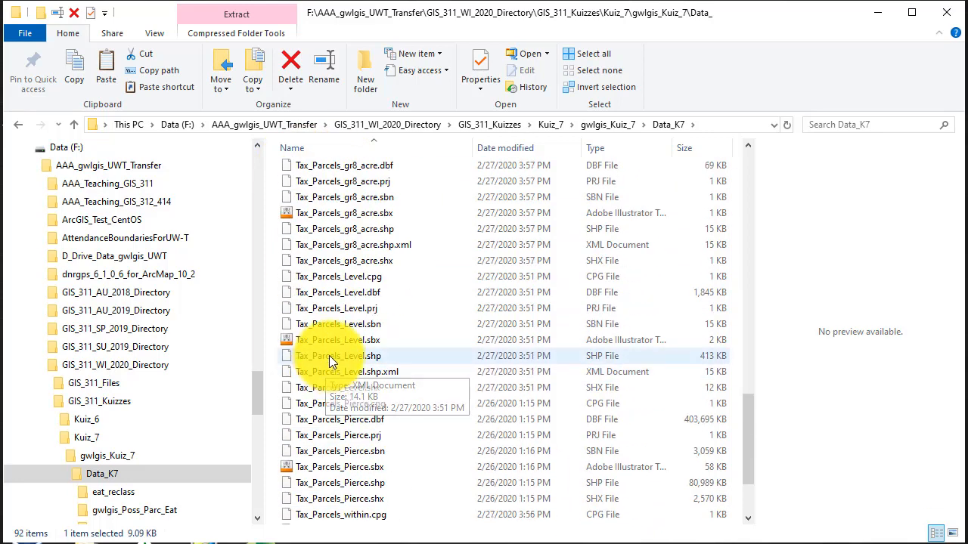
{"action": "scroll", "coordinate": [330, 340], "scroll_direction": "up", "scroll_amount": 9}
{"action": "scroll", "coordinate": [336, 324], "scroll_direction": "up", "scroll_amount": 15}
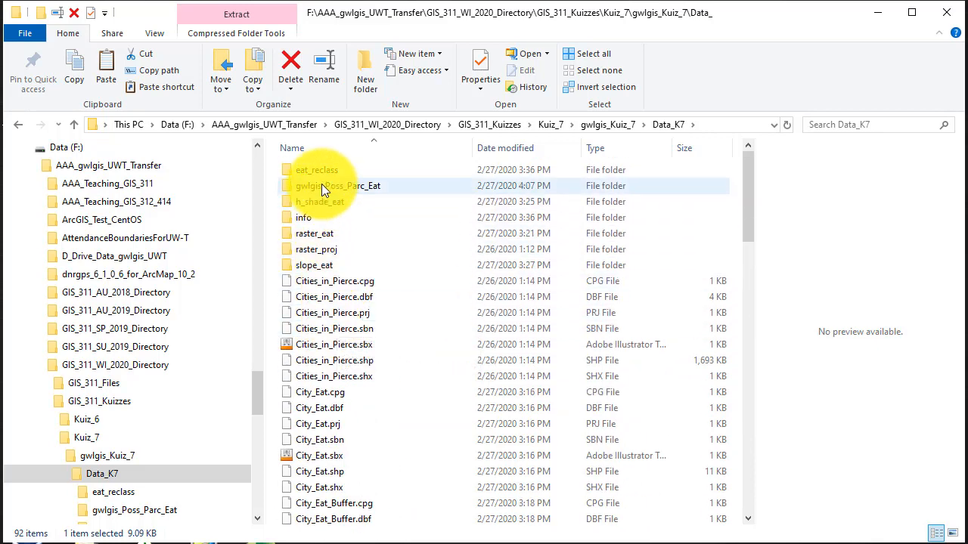
{"action": "left_click", "coordinate": [746, 196]}
{"action": "scroll", "coordinate": [382, 279], "scroll_direction": "down", "scroll_amount": 1}
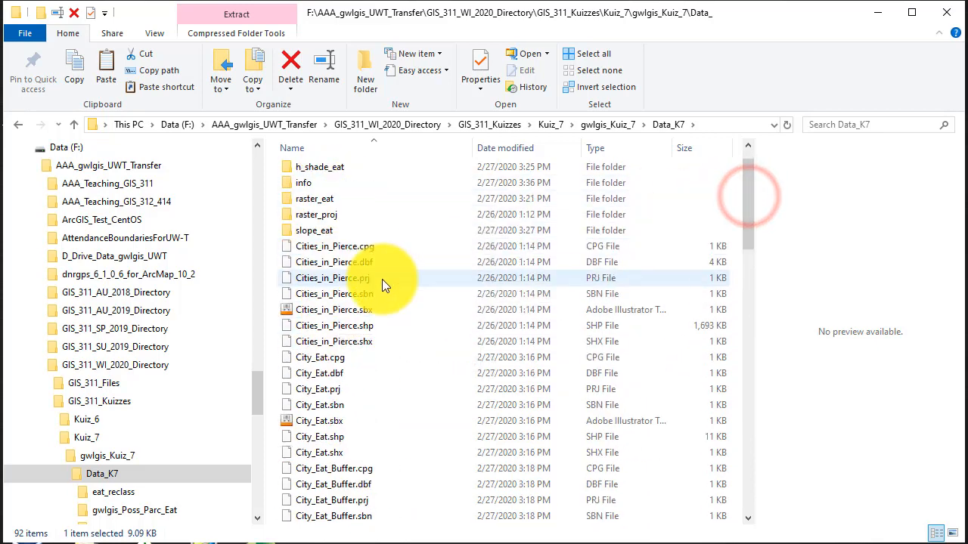
{"action": "scroll", "coordinate": [386, 276], "scroll_direction": "up", "scroll_amount": 1}
{"action": "left_click", "coordinate": [496, 147]}
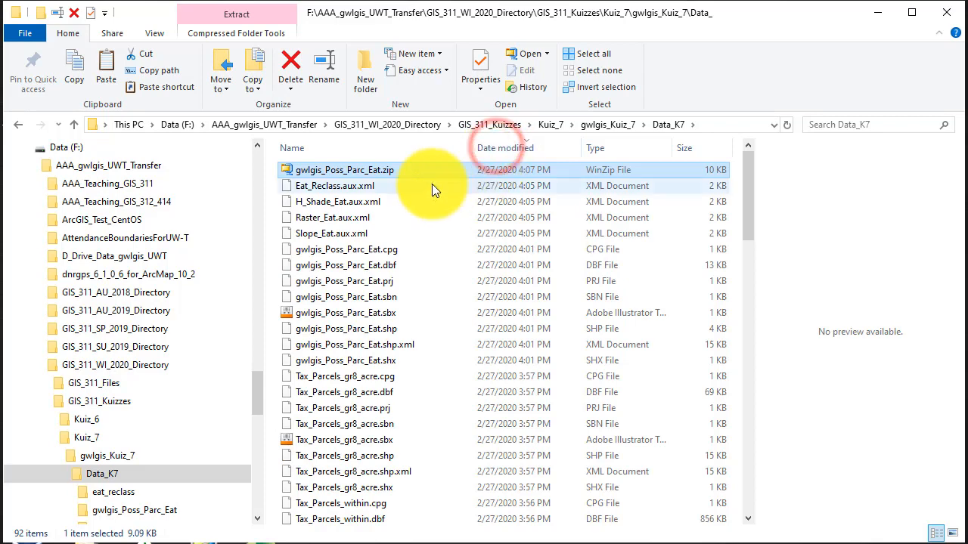
{"action": "mouse_move", "coordinate": [288, 172]}
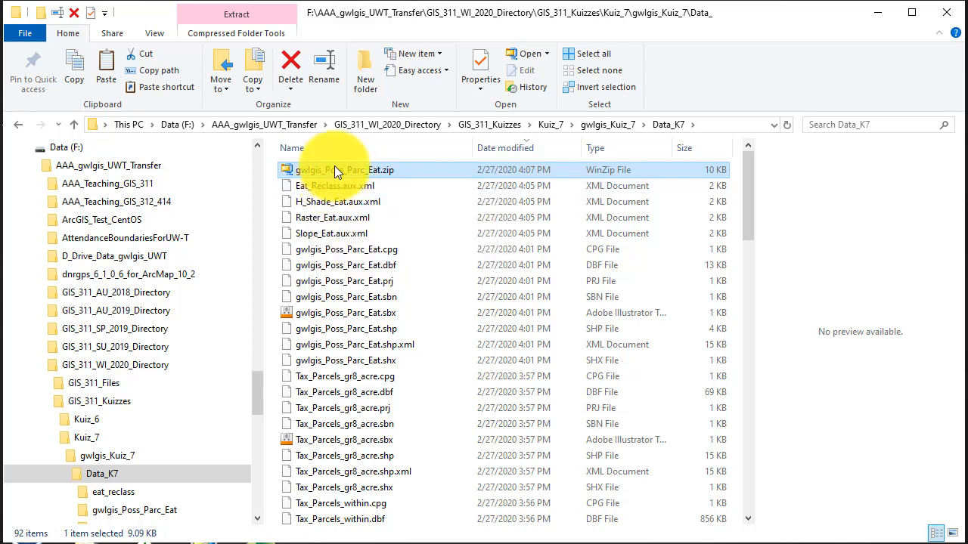
{"action": "mouse_move", "coordinate": [335, 173]}
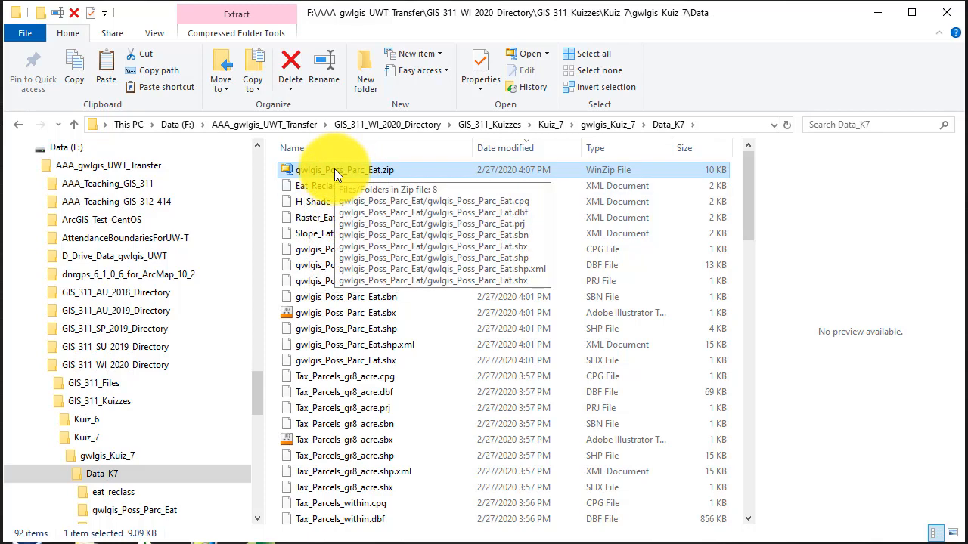